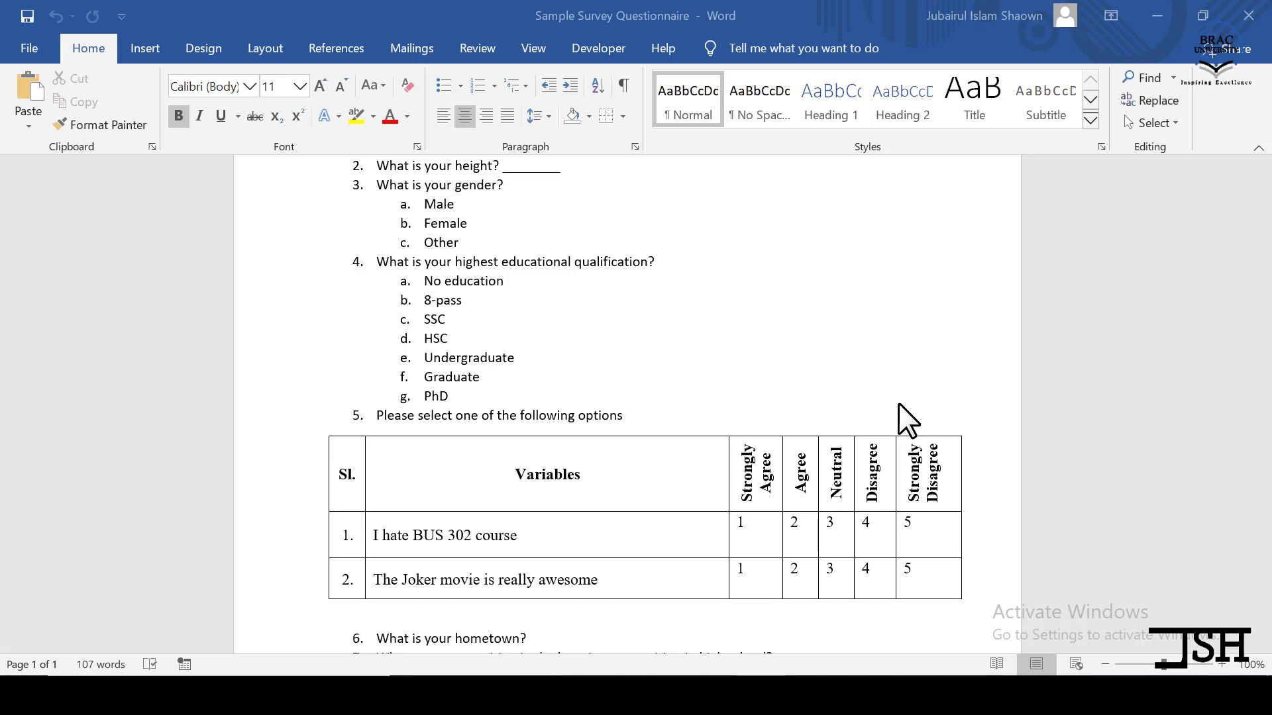
# Launch IBM SPSS Statistics 25
pyautogui.scroll(1, 907, 420)
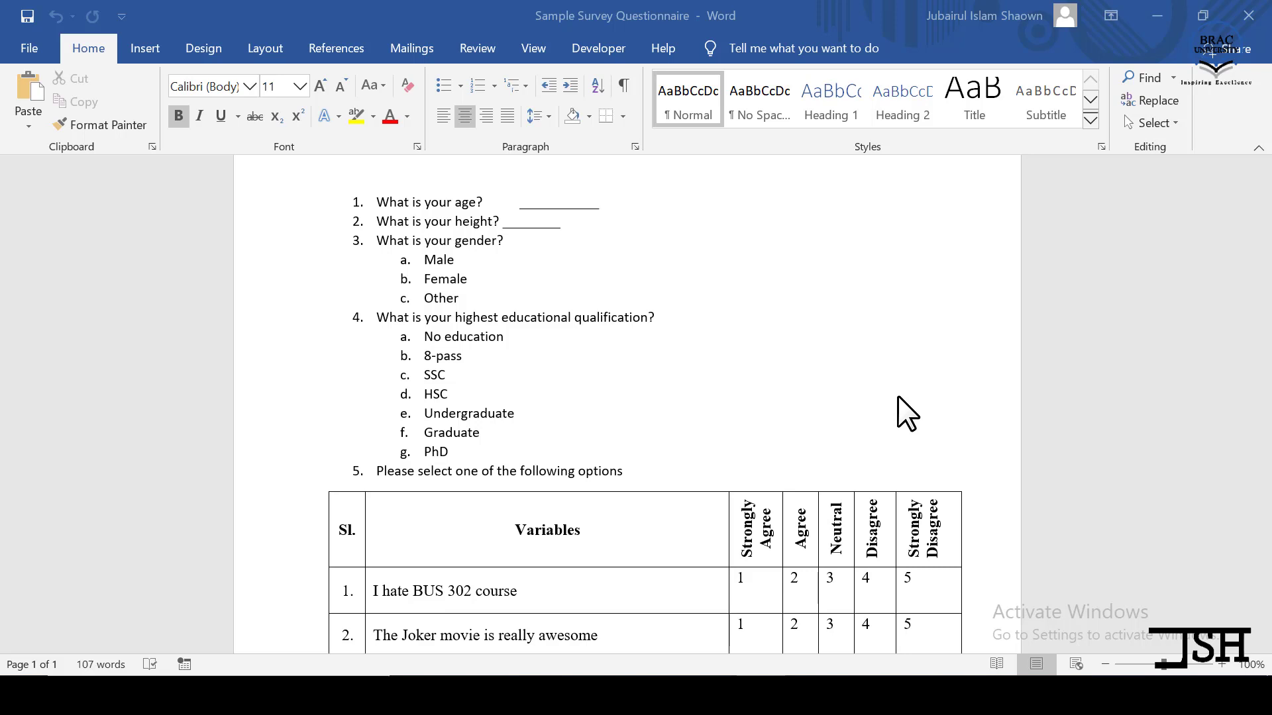
pyautogui.scroll(2, 897, 411)
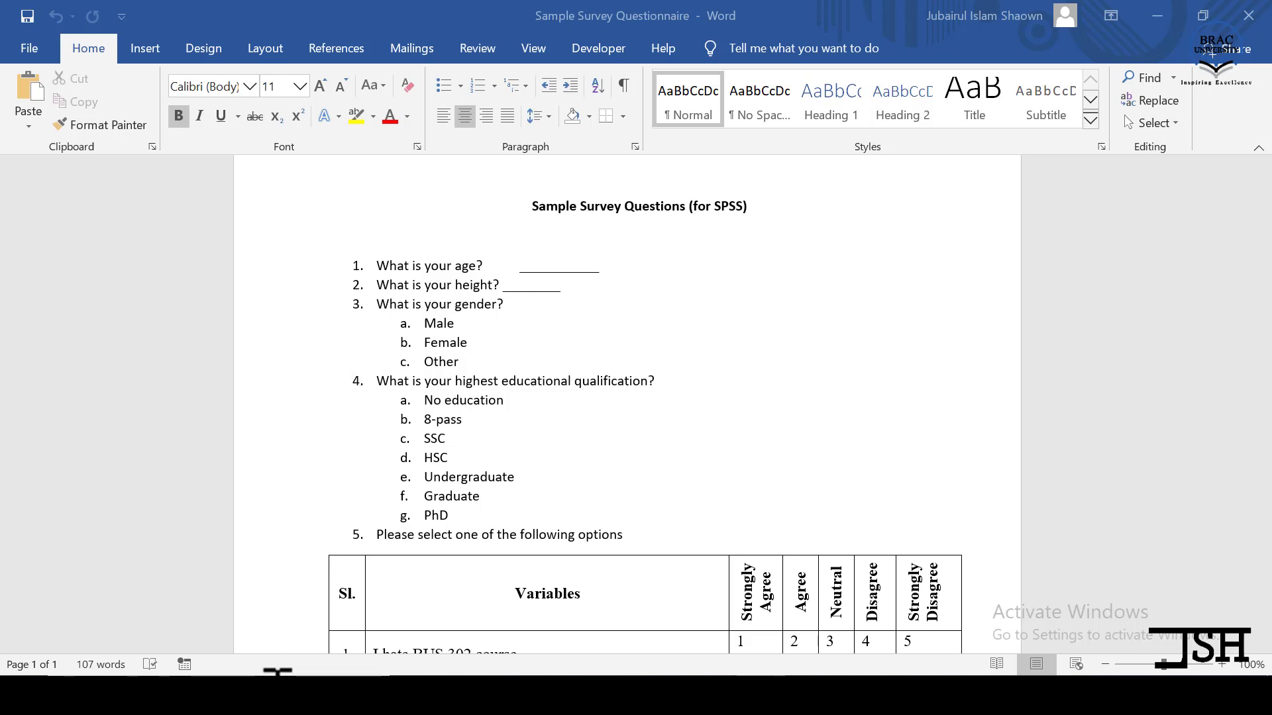
pyautogui.click(278, 672)
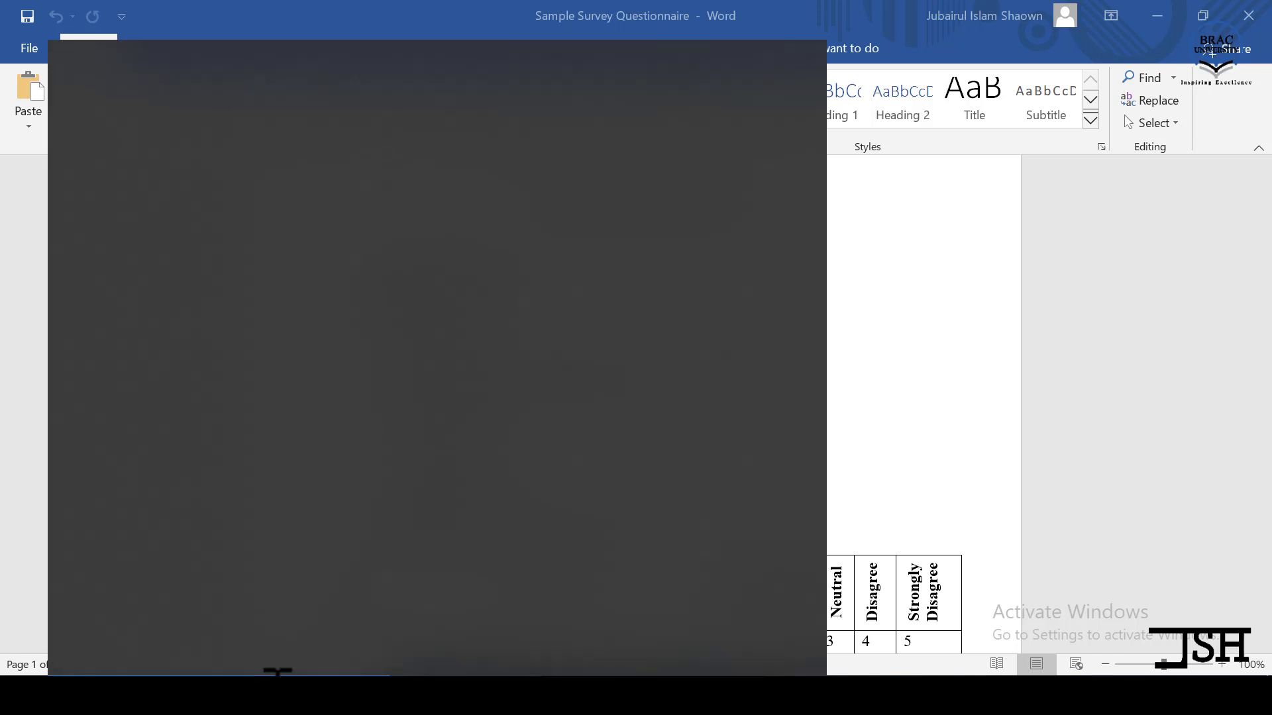
pyautogui.write('spss')
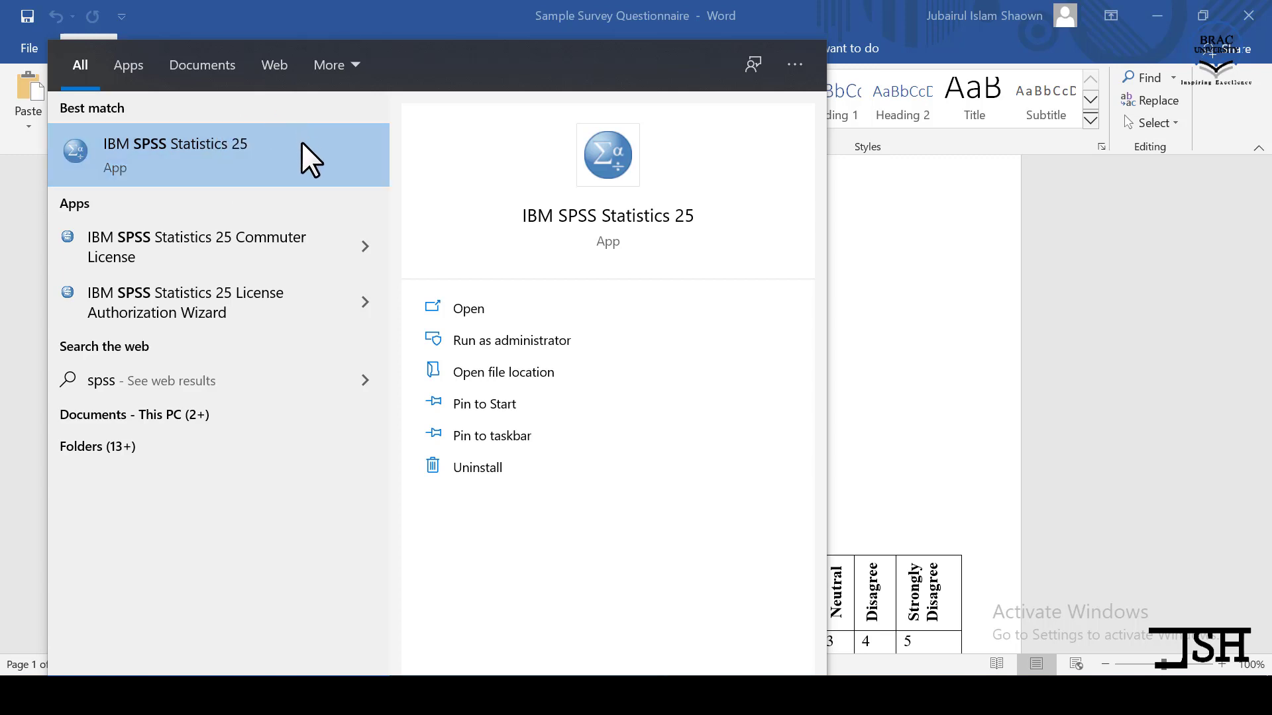
pyautogui.click(233, 156)
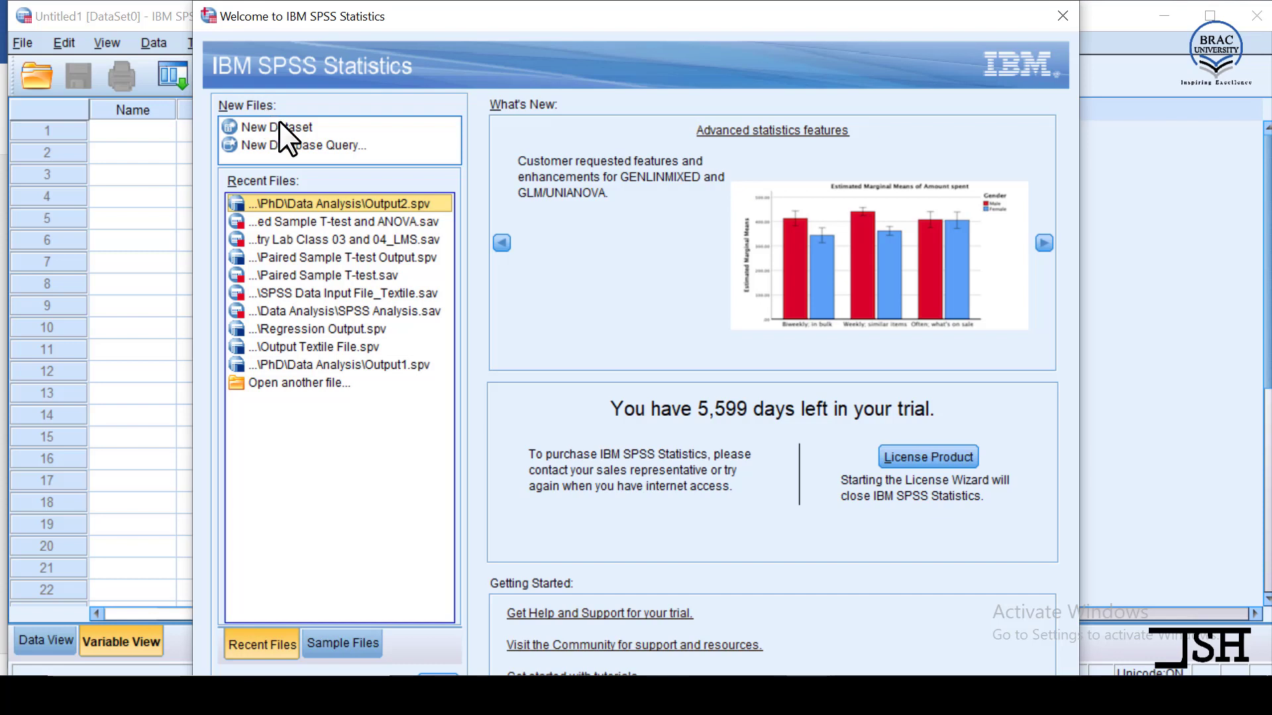
# Create a new empty dataset from the welcome dialog
pyautogui.click(289, 144)
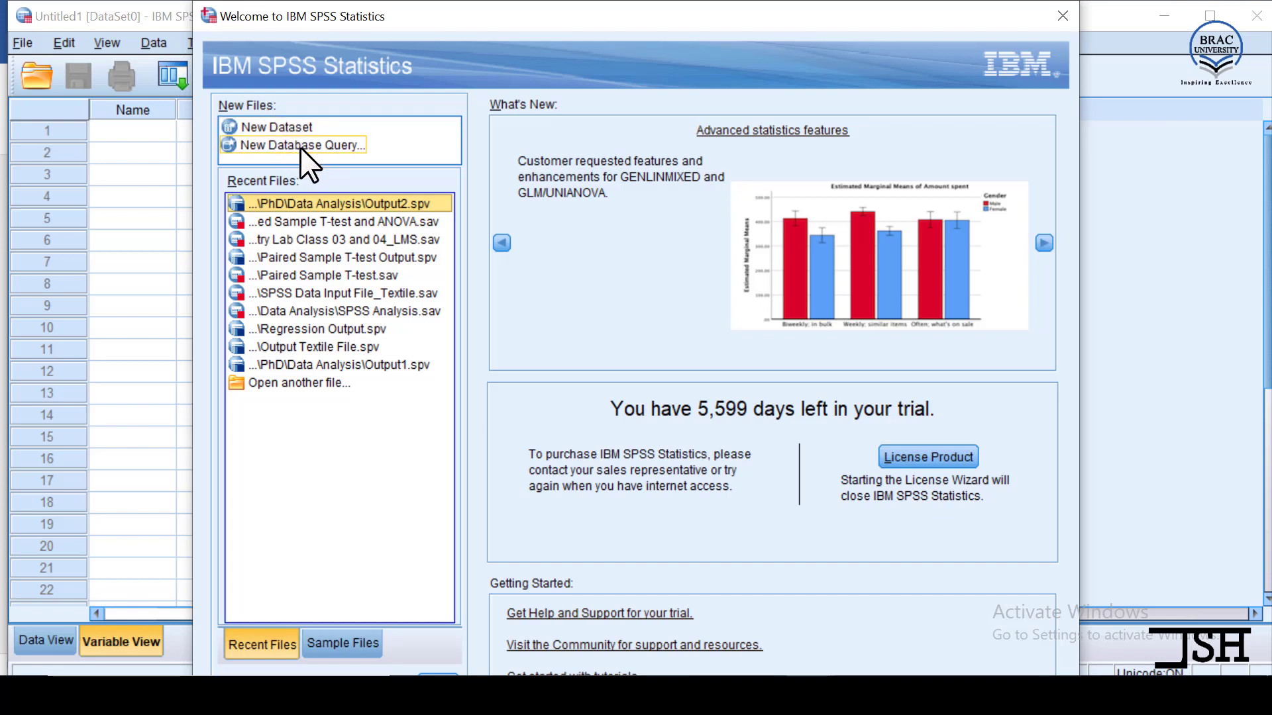
pyautogui.click(269, 129)
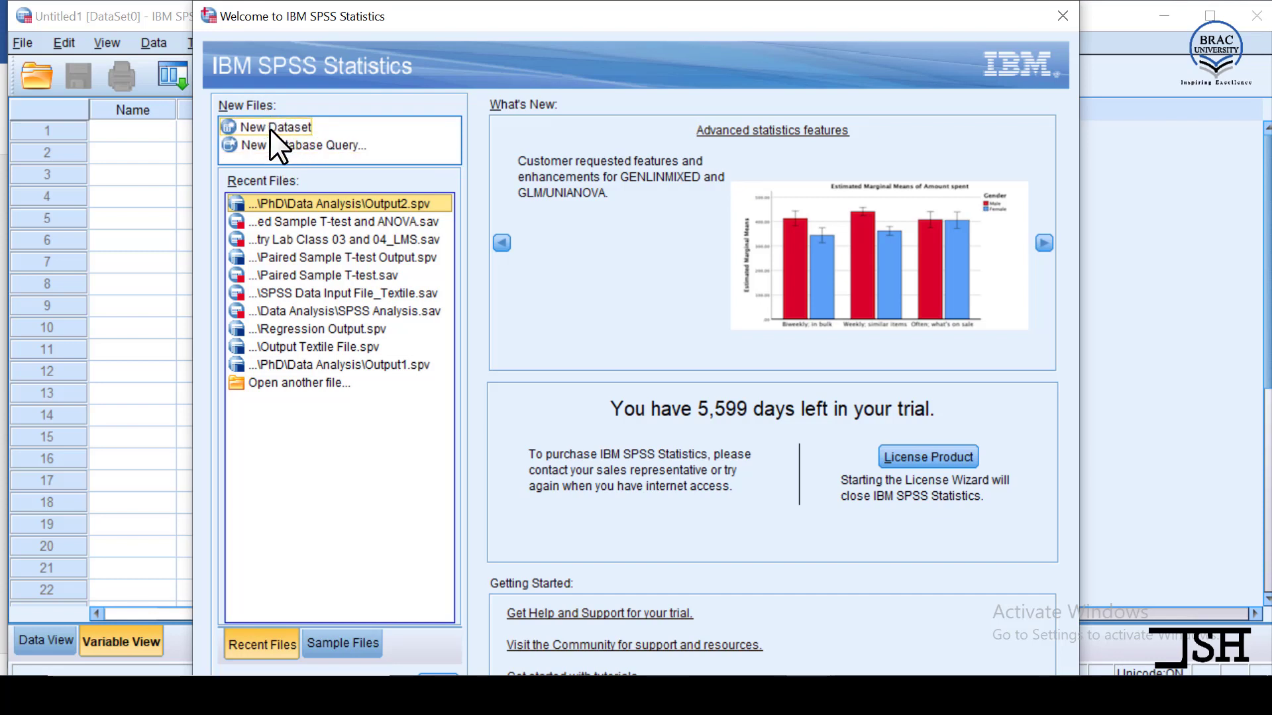
pyautogui.click(269, 129)
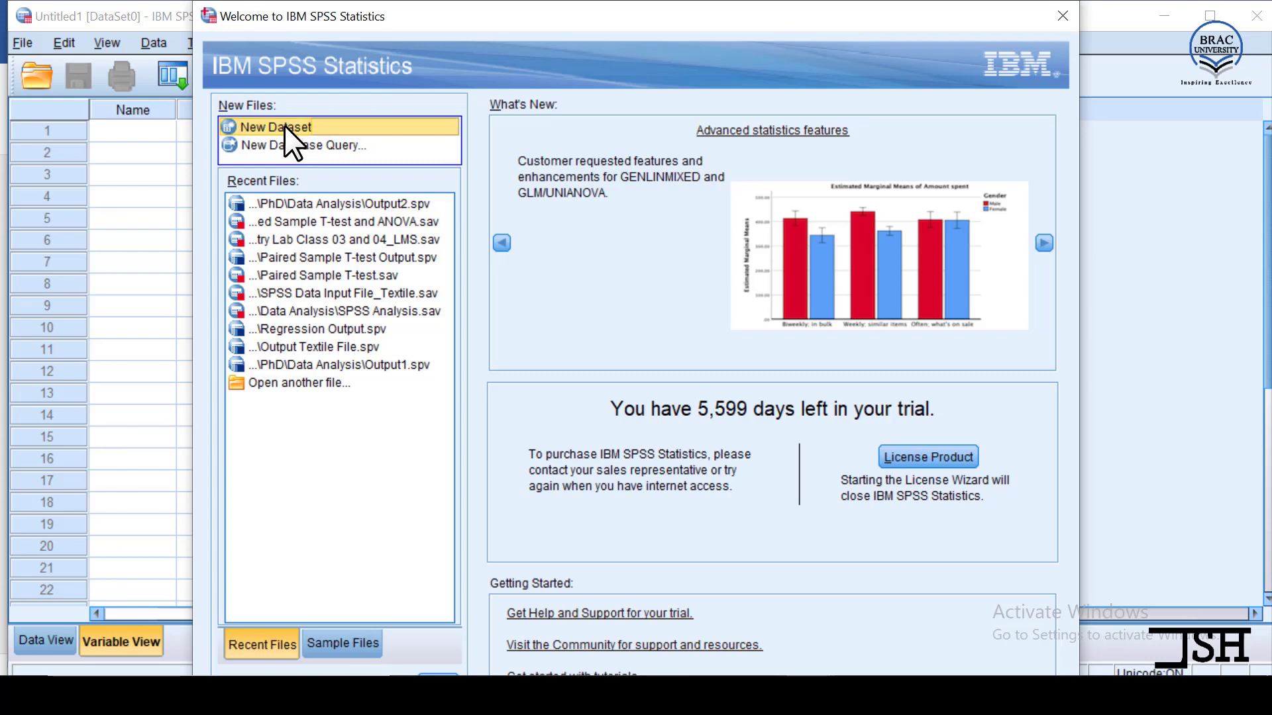
pyautogui.doubleClick(291, 126)
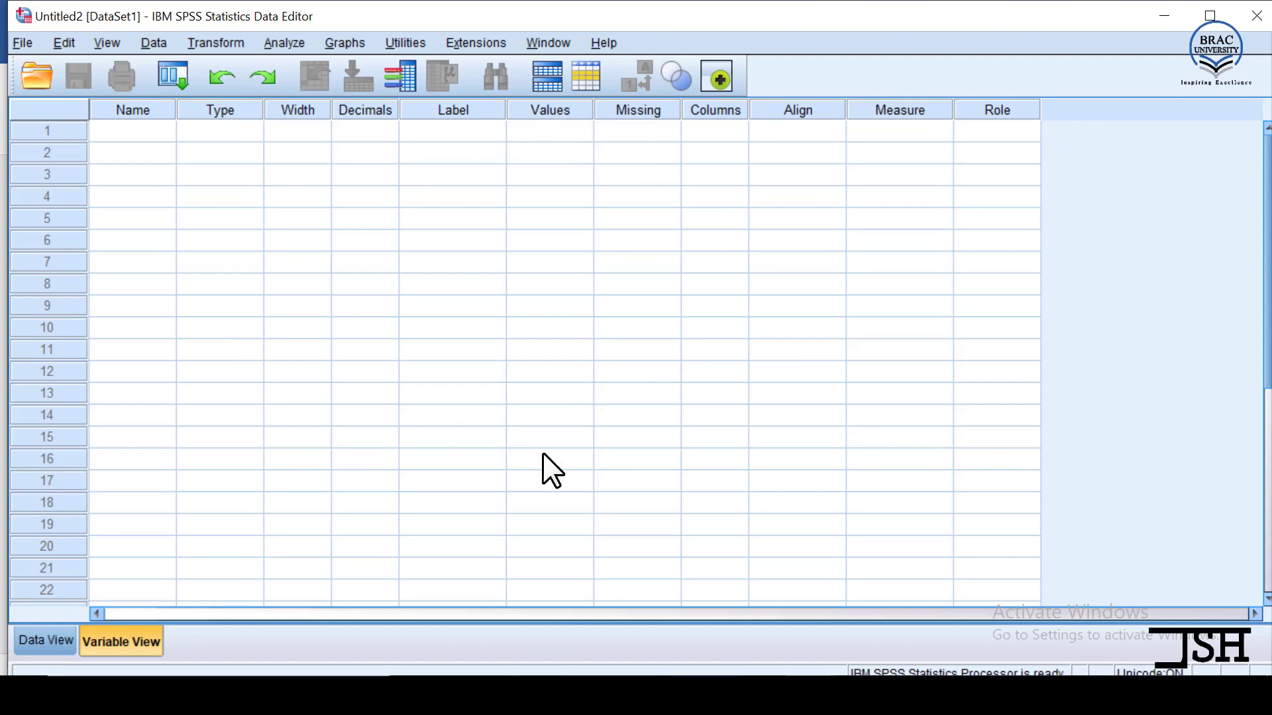
pyautogui.click(141, 144)
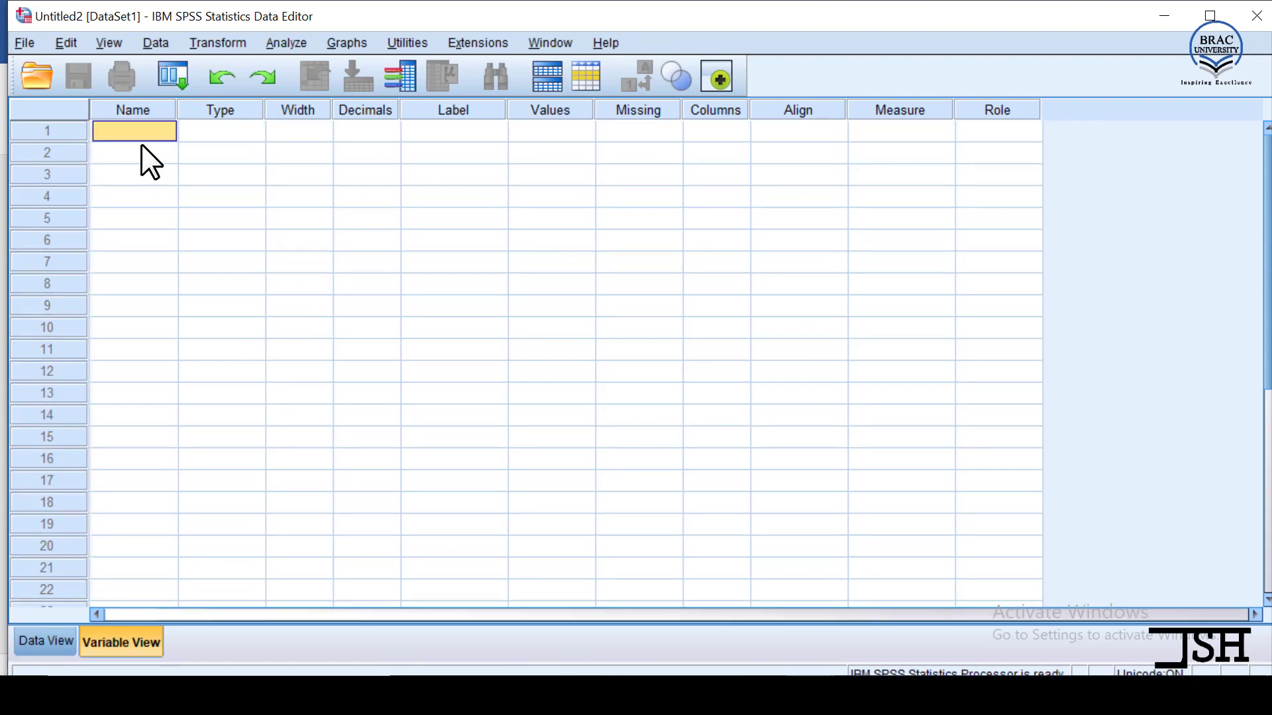
pyautogui.click(141, 145)
pyautogui.click(141, 183)
pyautogui.click(142, 197)
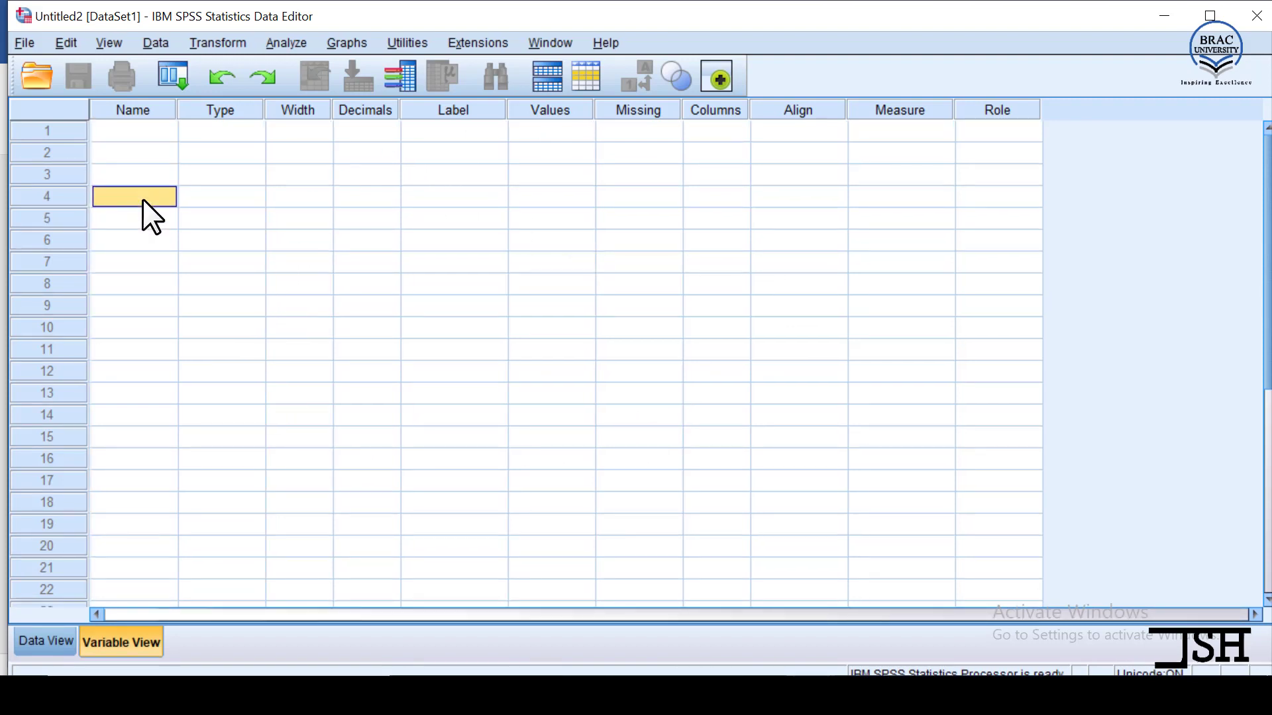
pyautogui.click(142, 221)
pyautogui.click(153, 240)
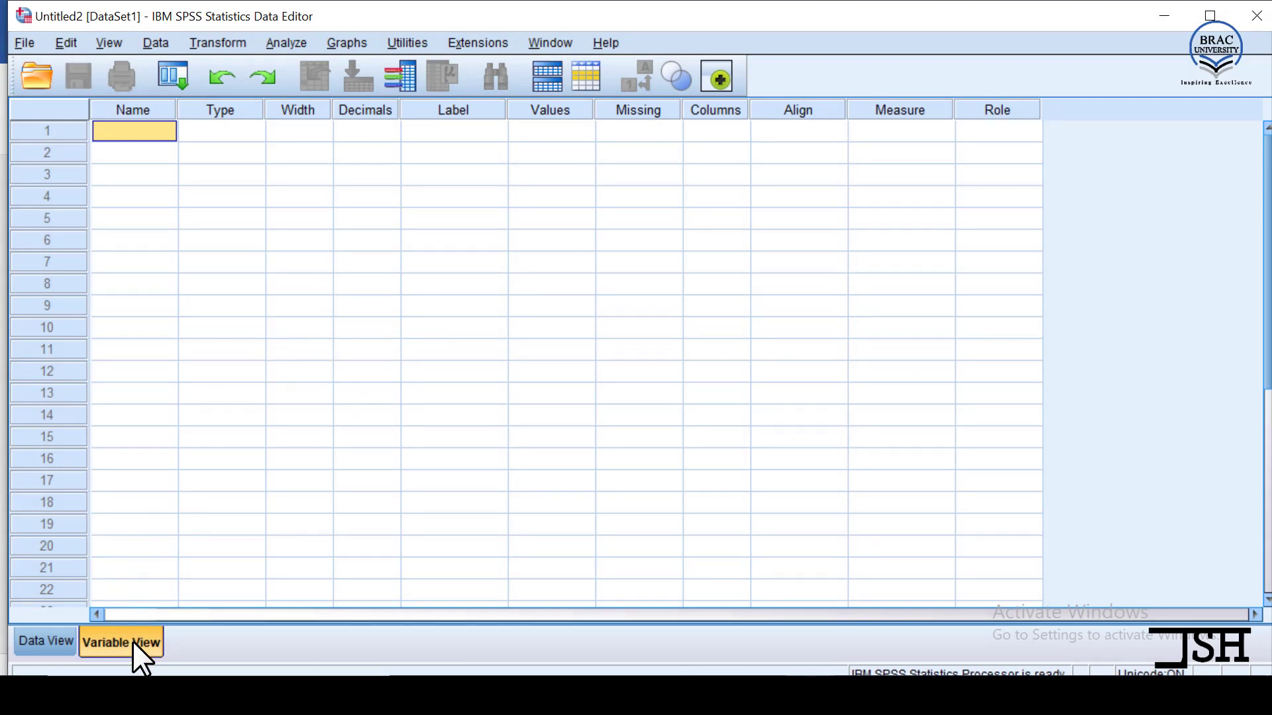
# Compare the layouts of Data View and Variable View in the empty dataset, ending in Variable View
pyautogui.click(49, 642)
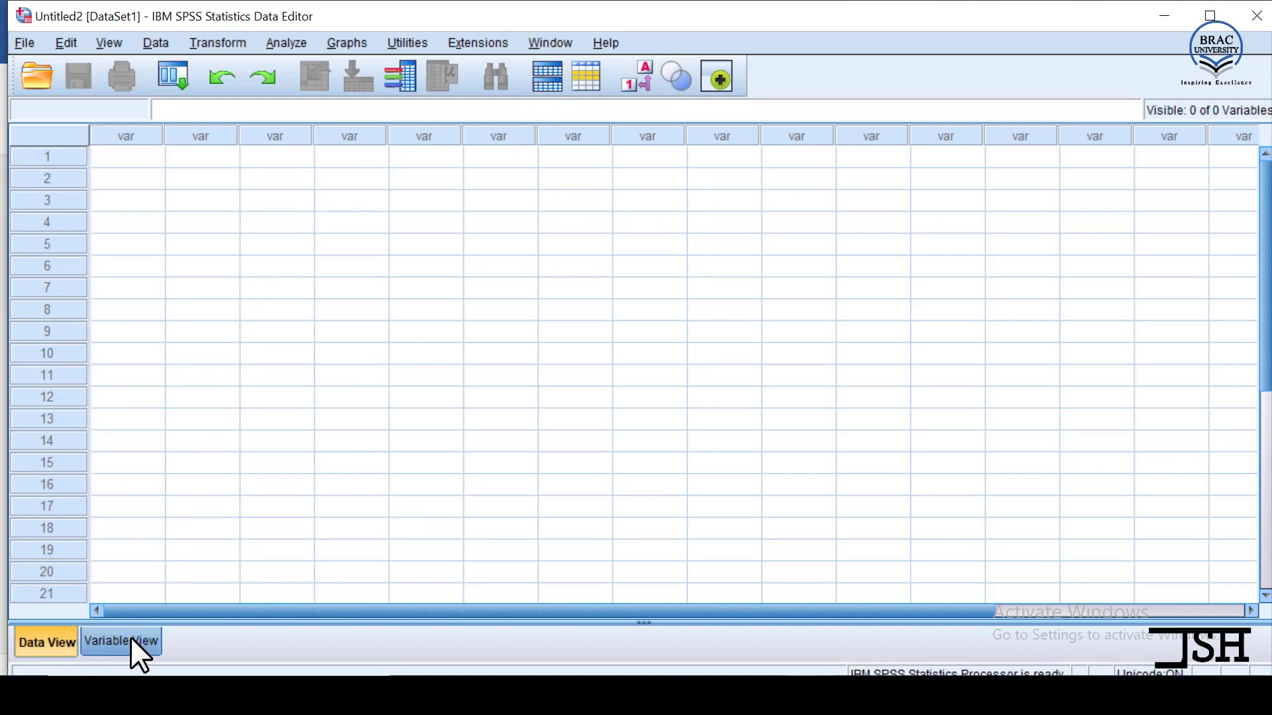
pyautogui.click(132, 655)
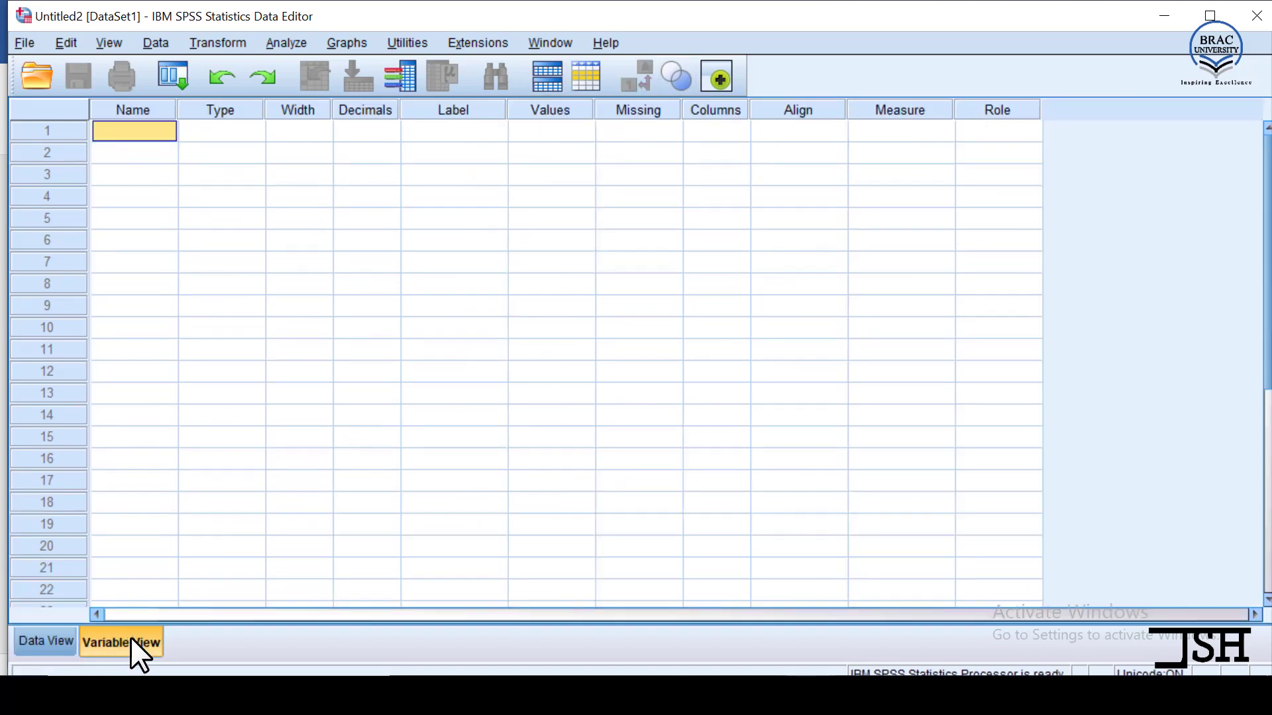
pyautogui.click(48, 641)
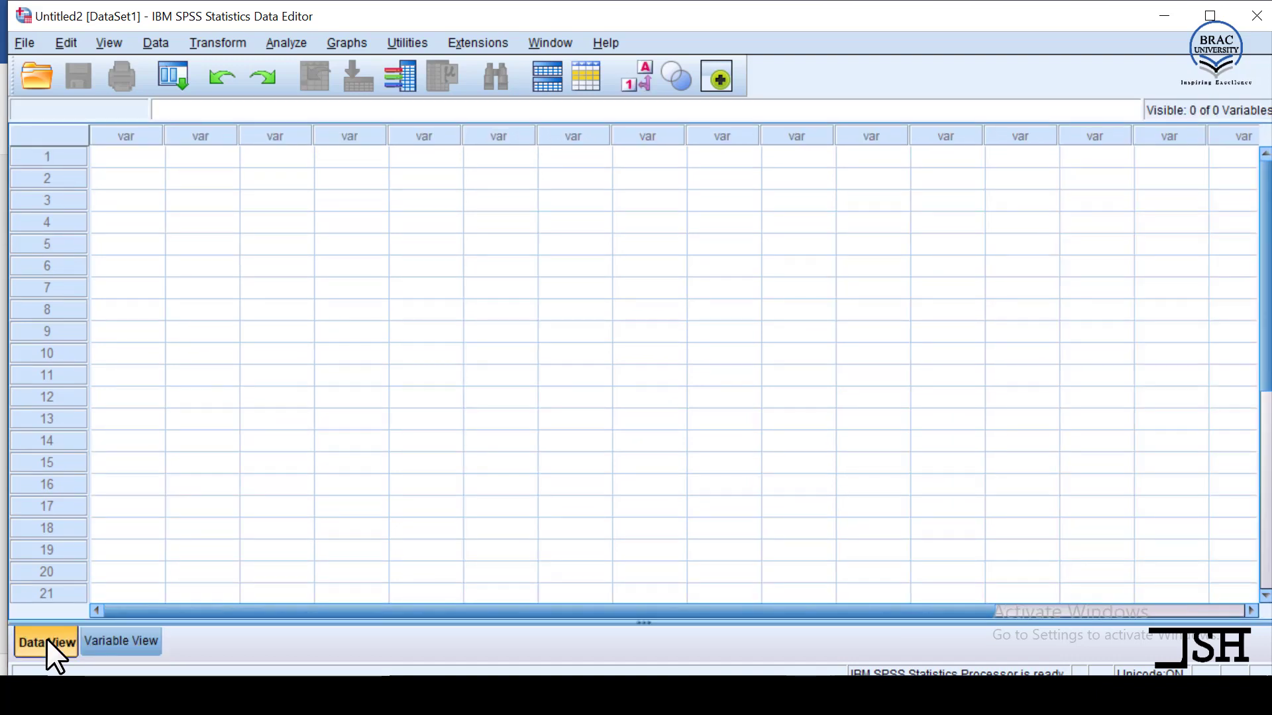
pyautogui.click(108, 641)
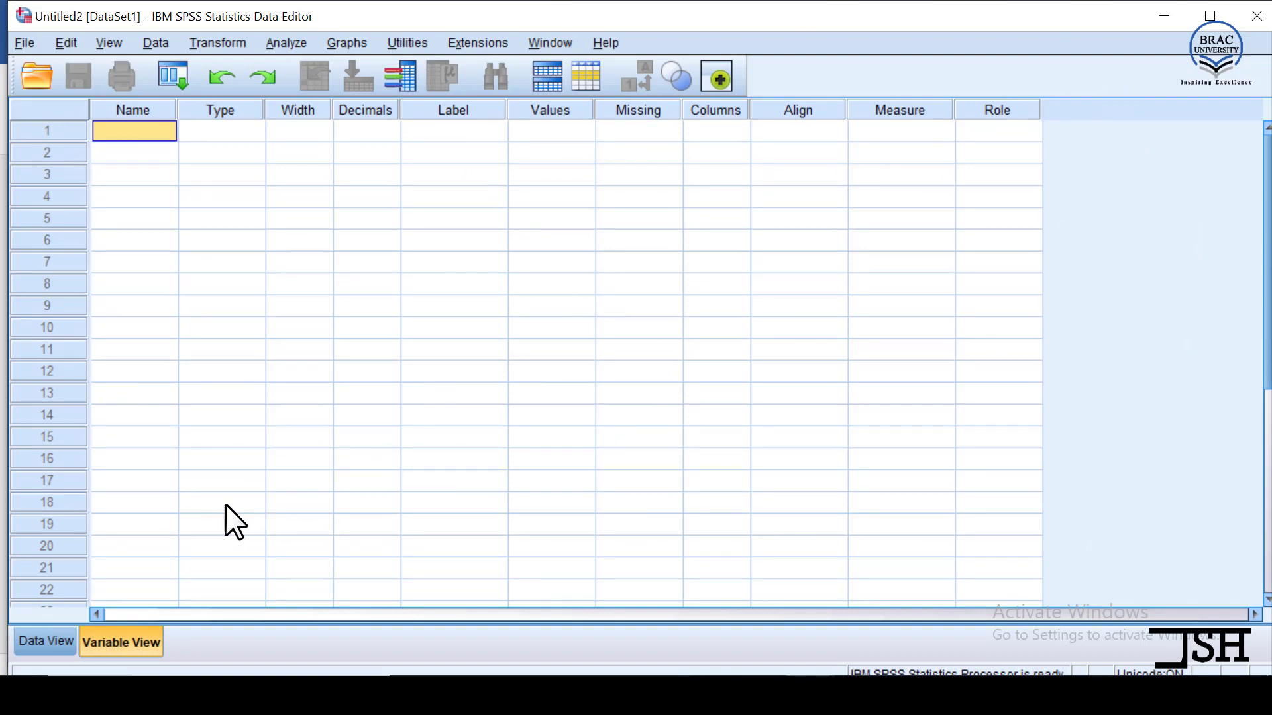
pyautogui.click(33, 647)
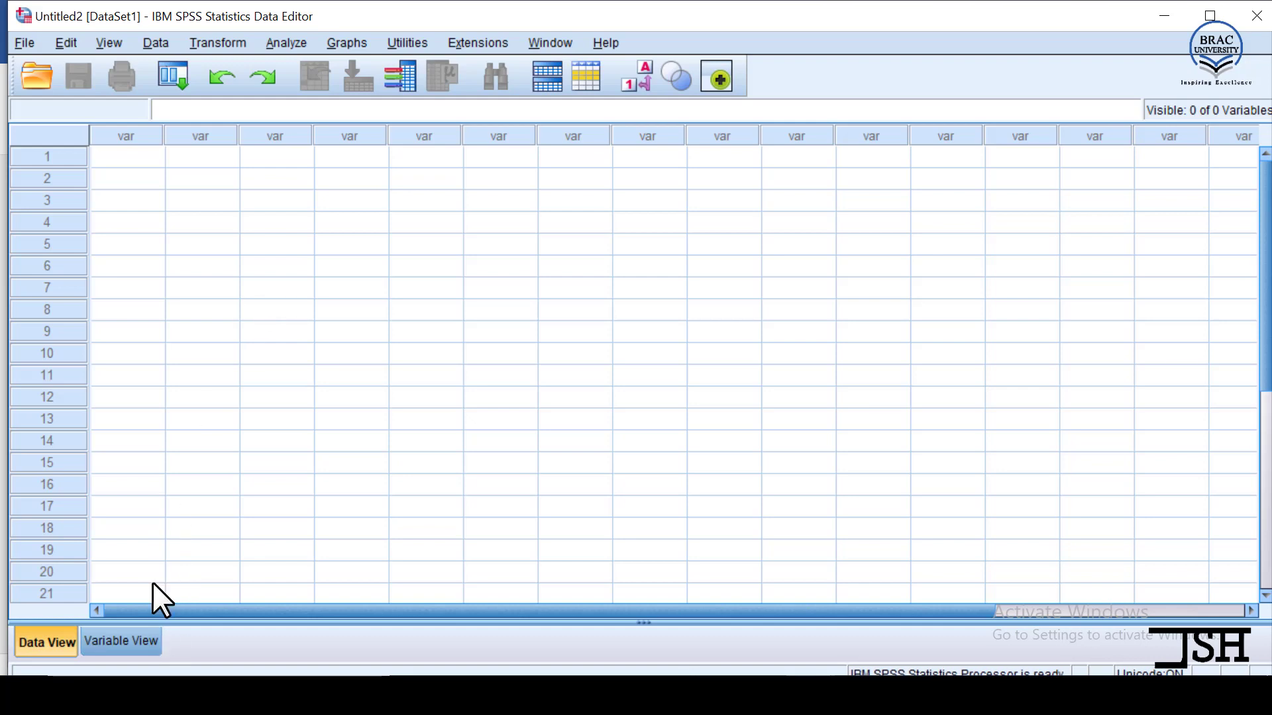
pyautogui.click(109, 637)
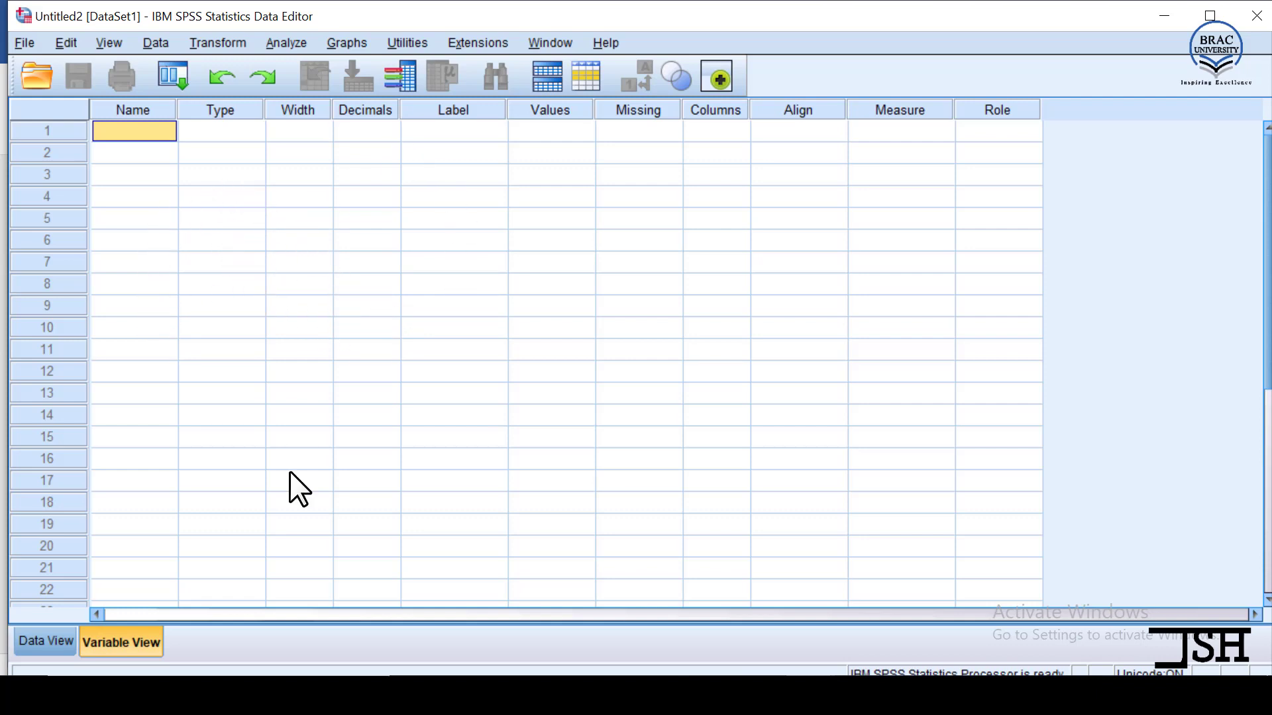
pyautogui.click(44, 653)
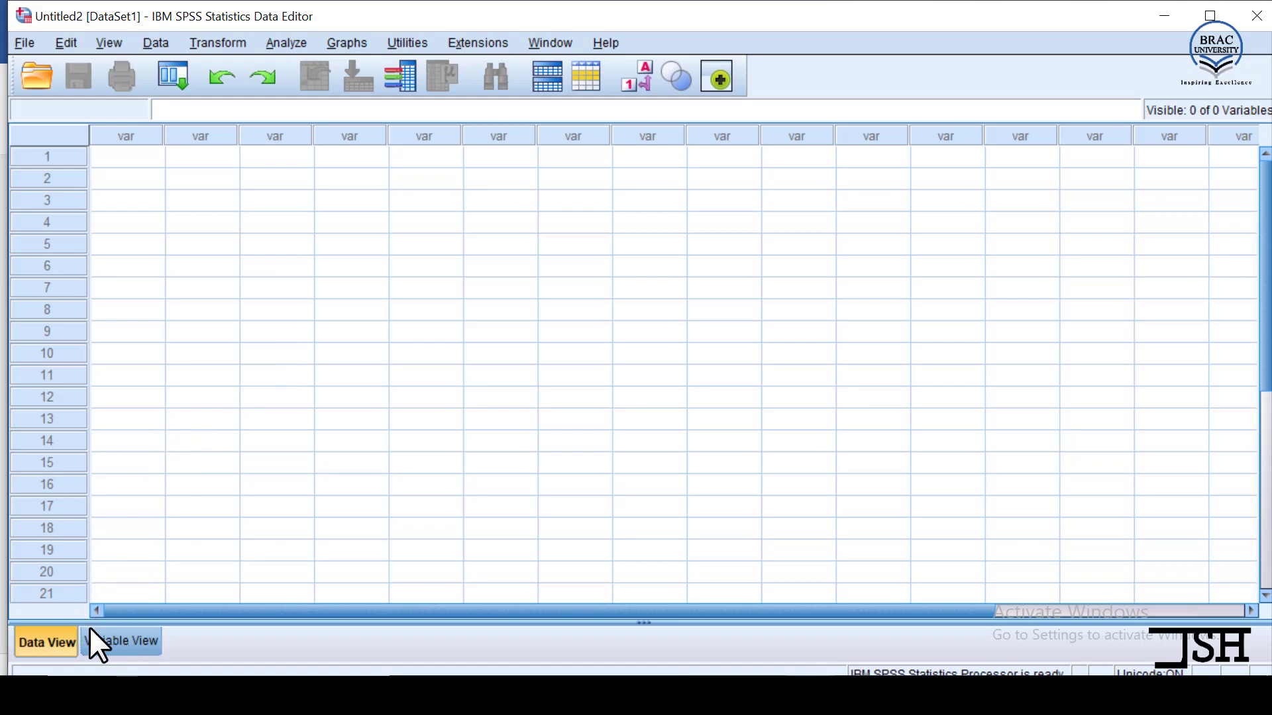
pyautogui.click(106, 643)
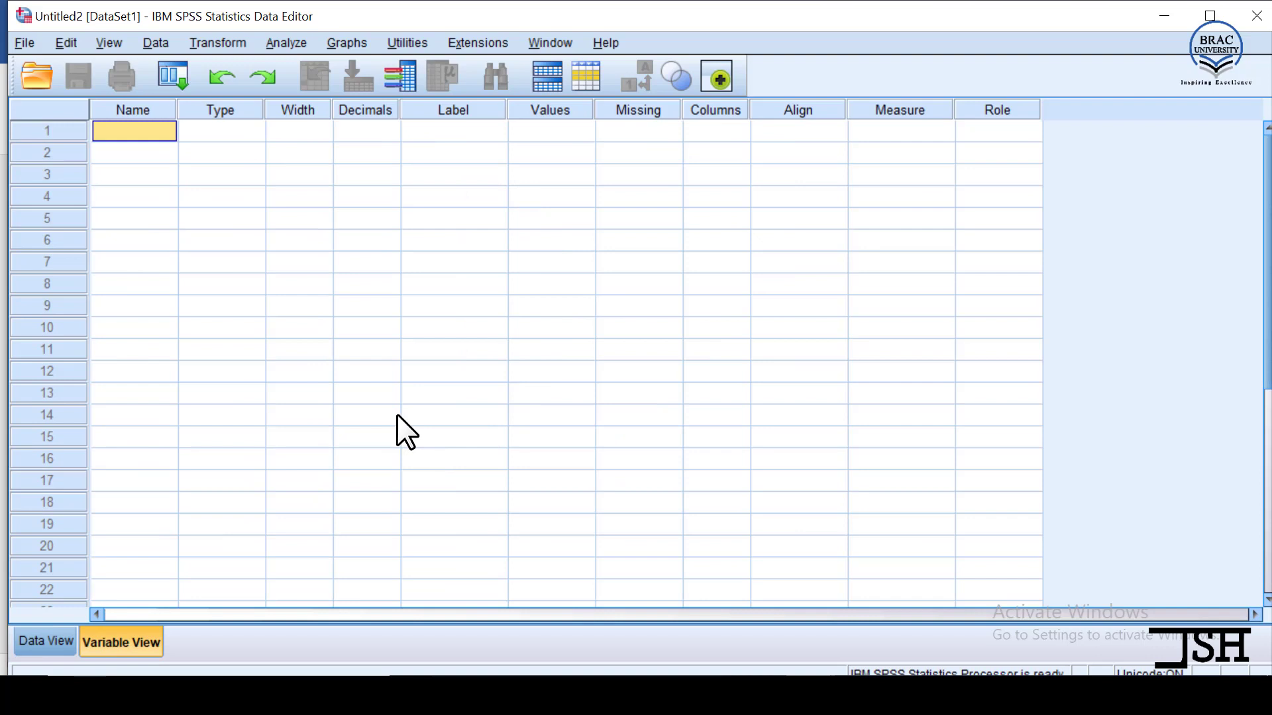
pyautogui.click(61, 637)
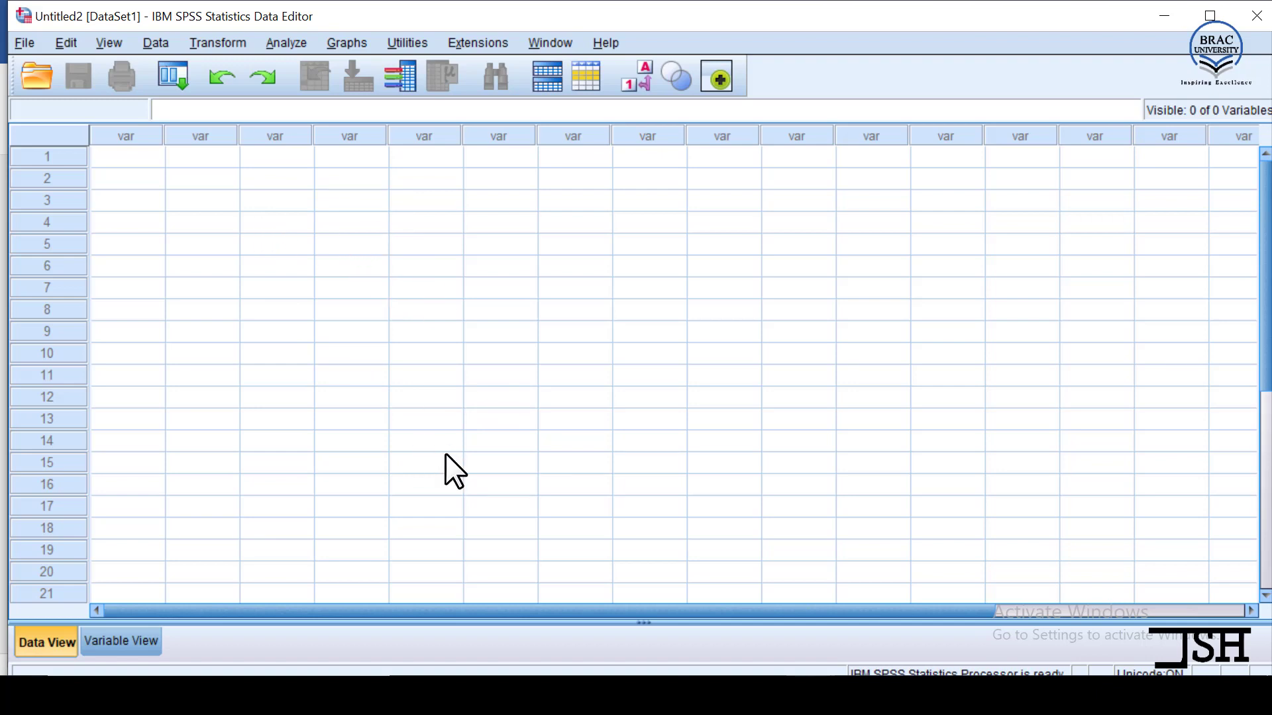
pyautogui.click(121, 640)
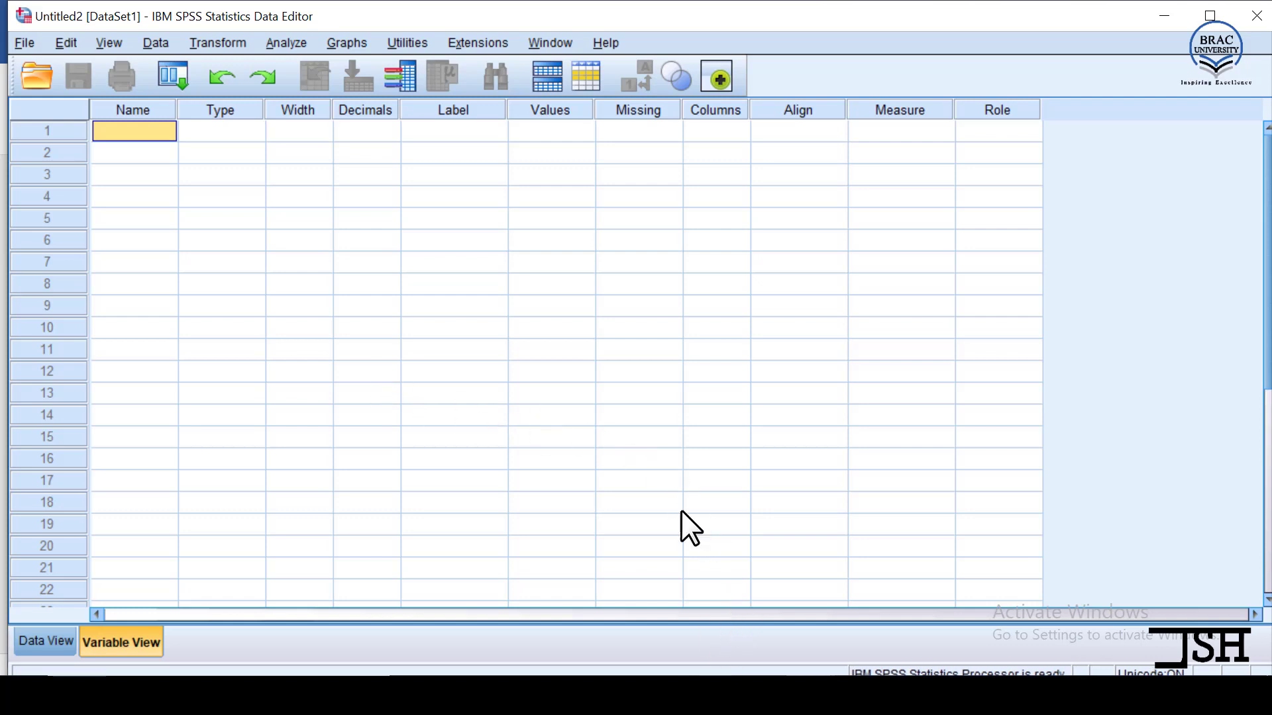
# Switch to the Sample Survey Questionnaire in Word and highlight the first question, "What is your age?"
pyautogui.click(707, 695)
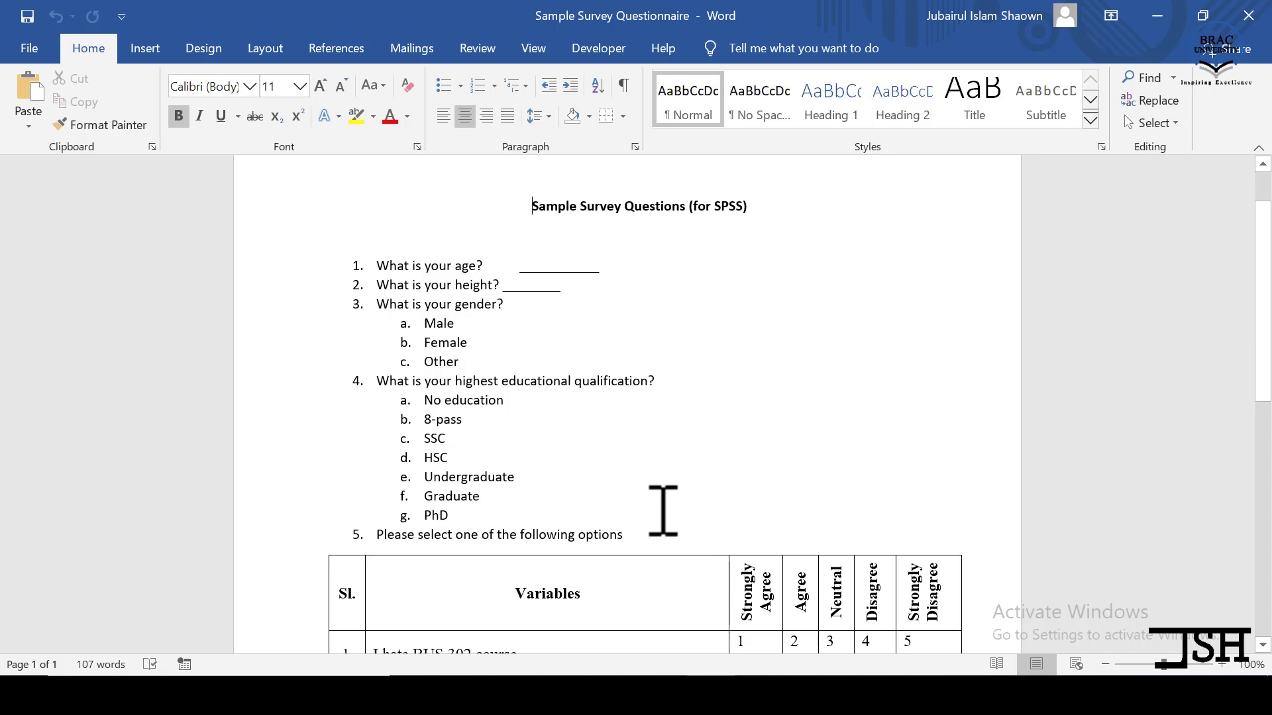
pyautogui.scroll(-1, 663, 511)
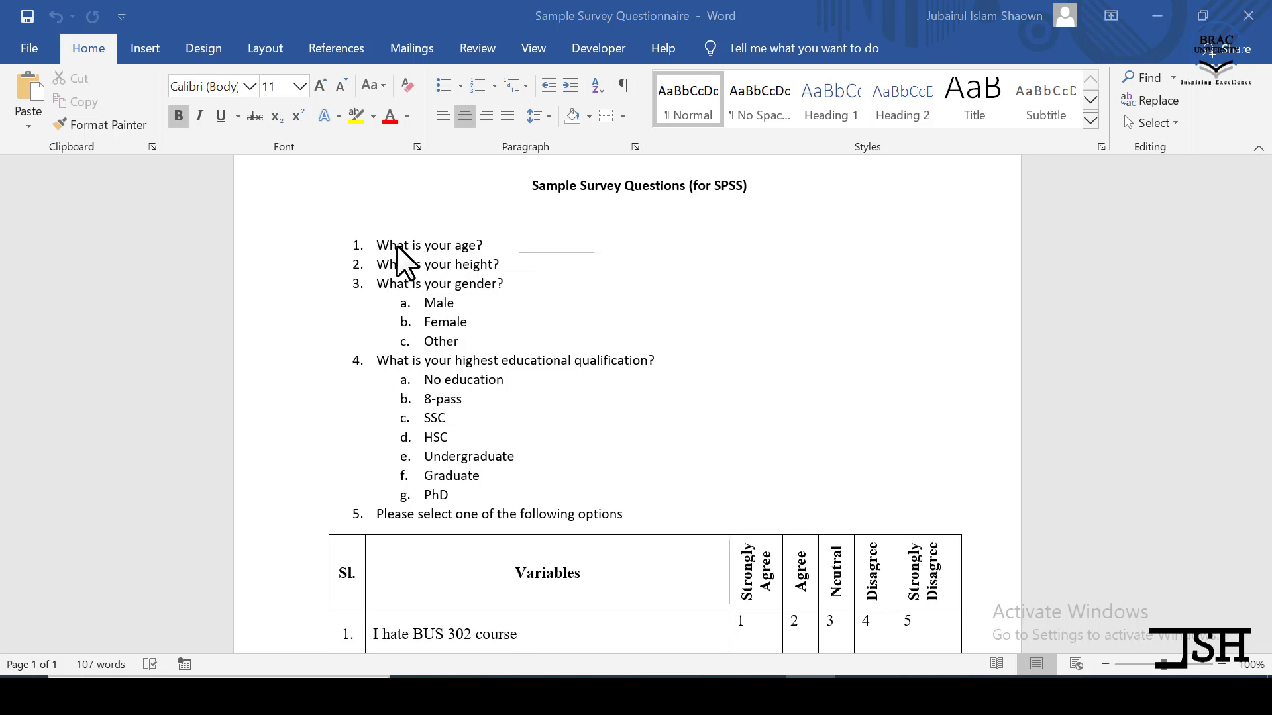
pyautogui.moveTo(384, 247); pyautogui.dragTo(488, 247)
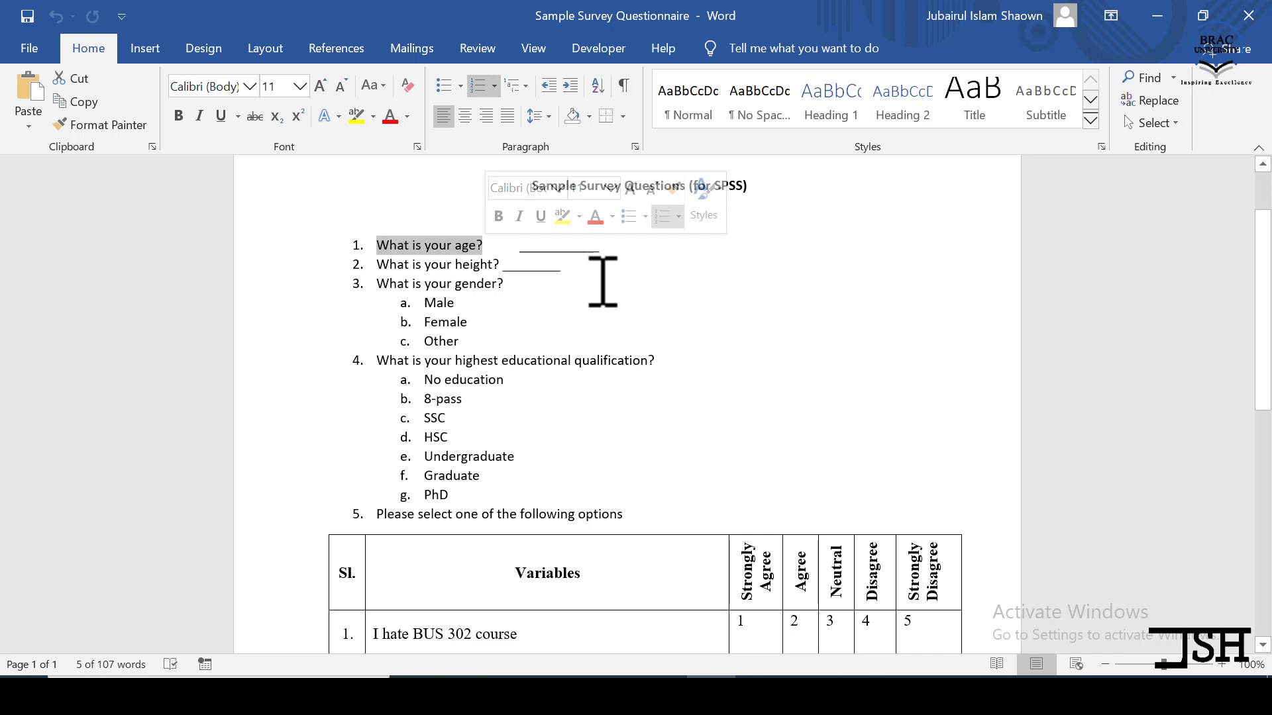
# Return to the new dataset in SPSS and define the first variable with the name Age
pyautogui.click(760, 694)
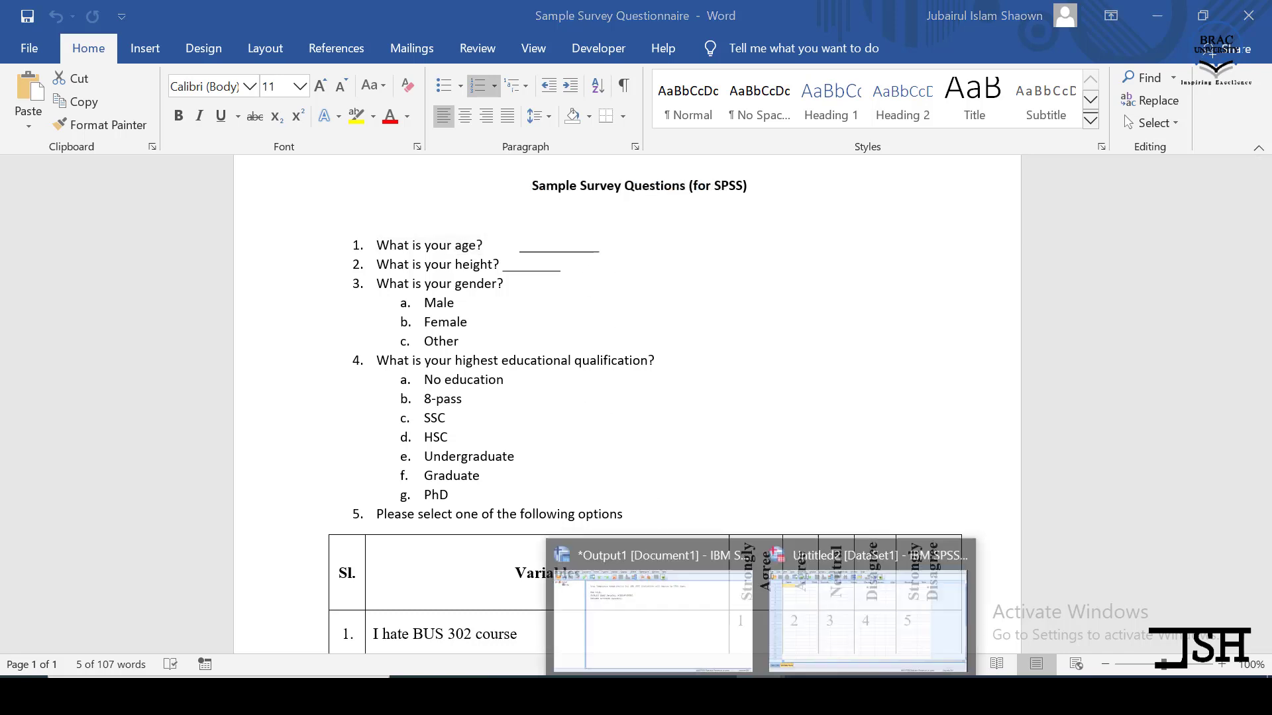
pyautogui.click(813, 638)
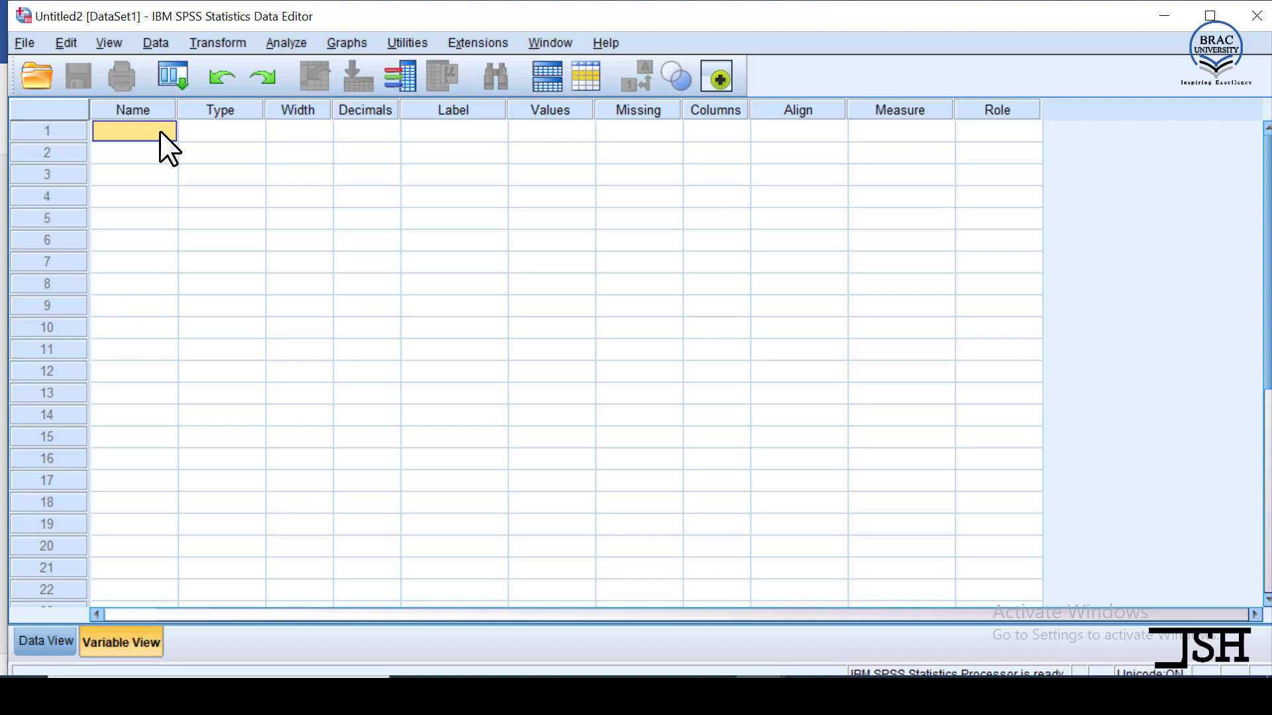
pyautogui.write('Age')
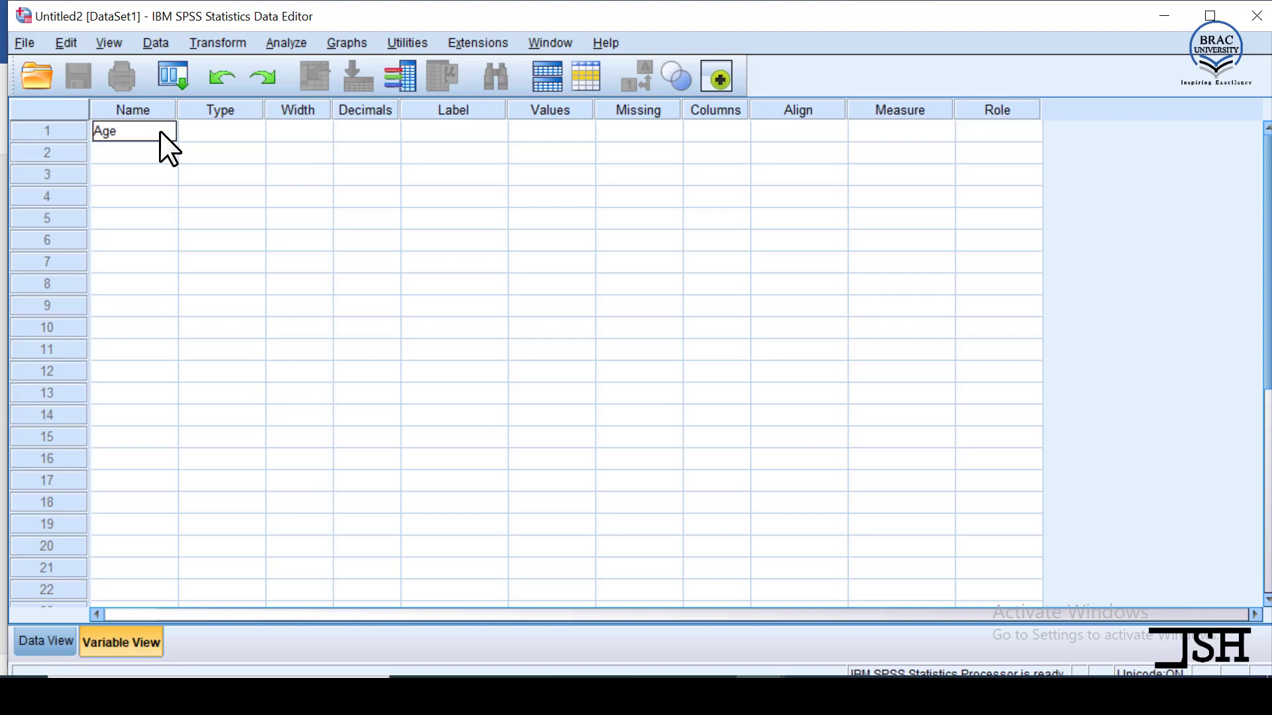
pyautogui.press('Return')
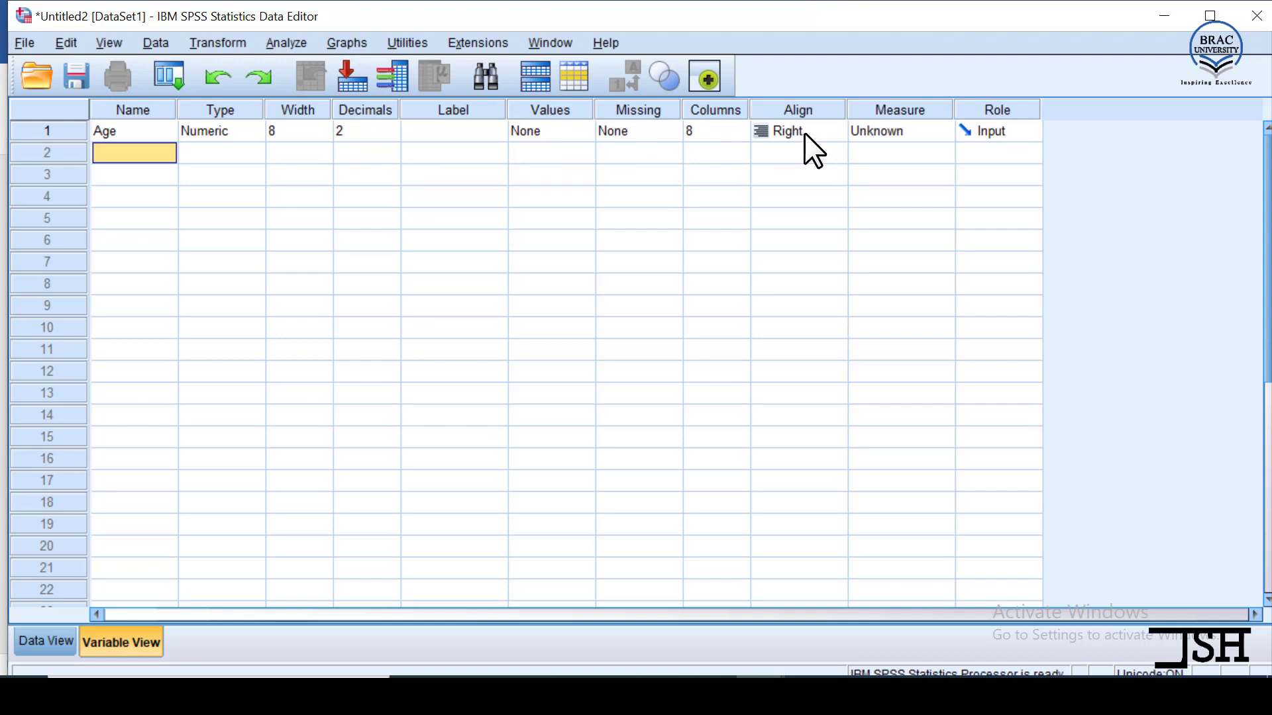
# Review the type options for the Age variable and accept Numeric with width 8 and 2 decimal places
pyautogui.click(115, 137)
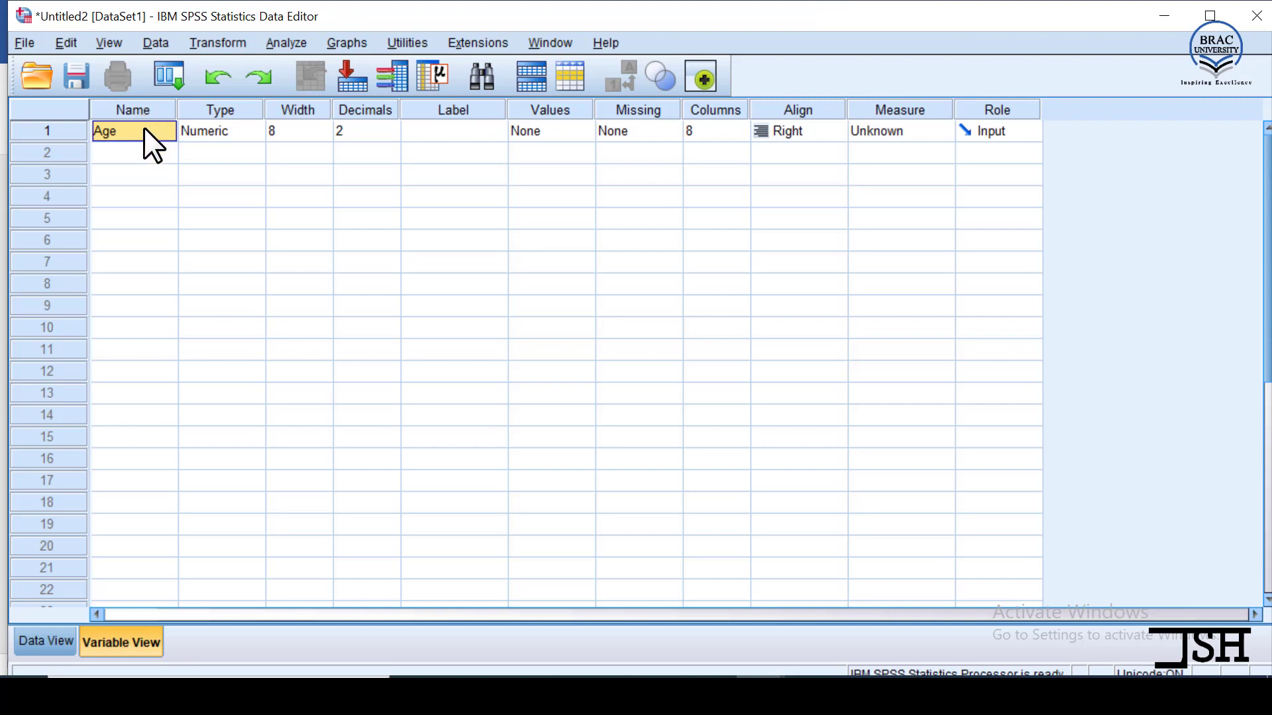
pyautogui.click(228, 130)
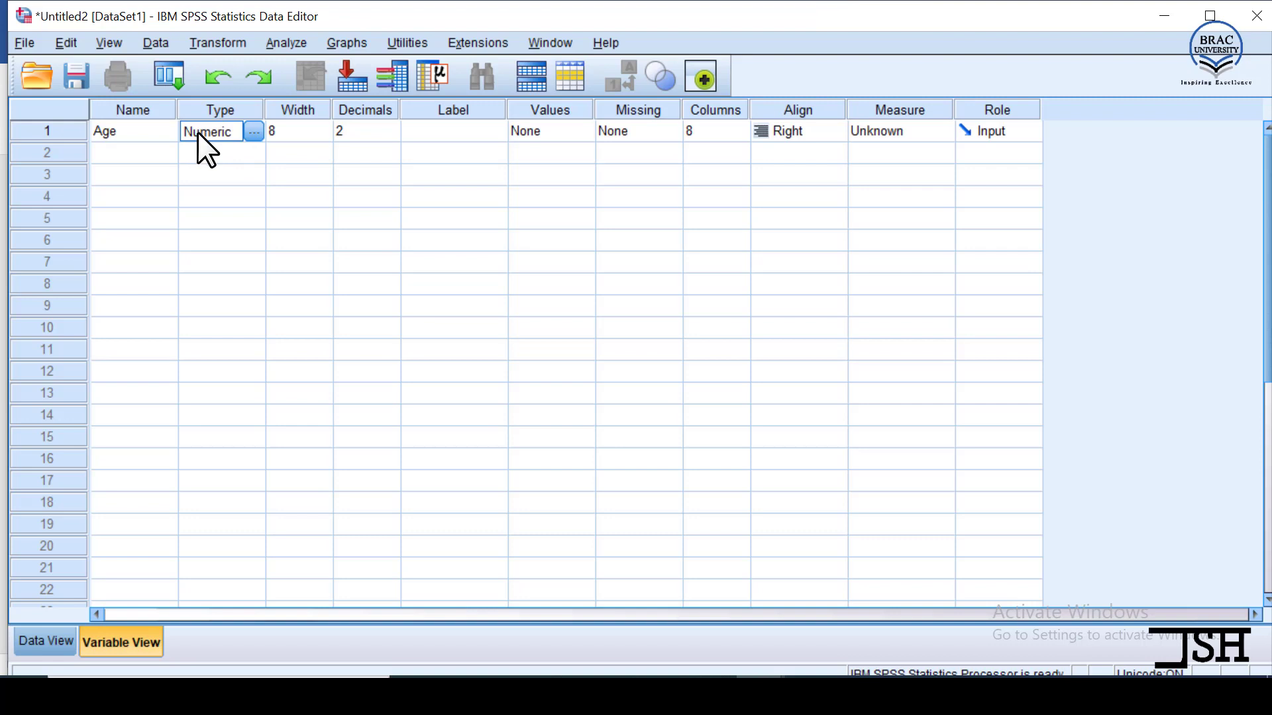
pyautogui.click(255, 132)
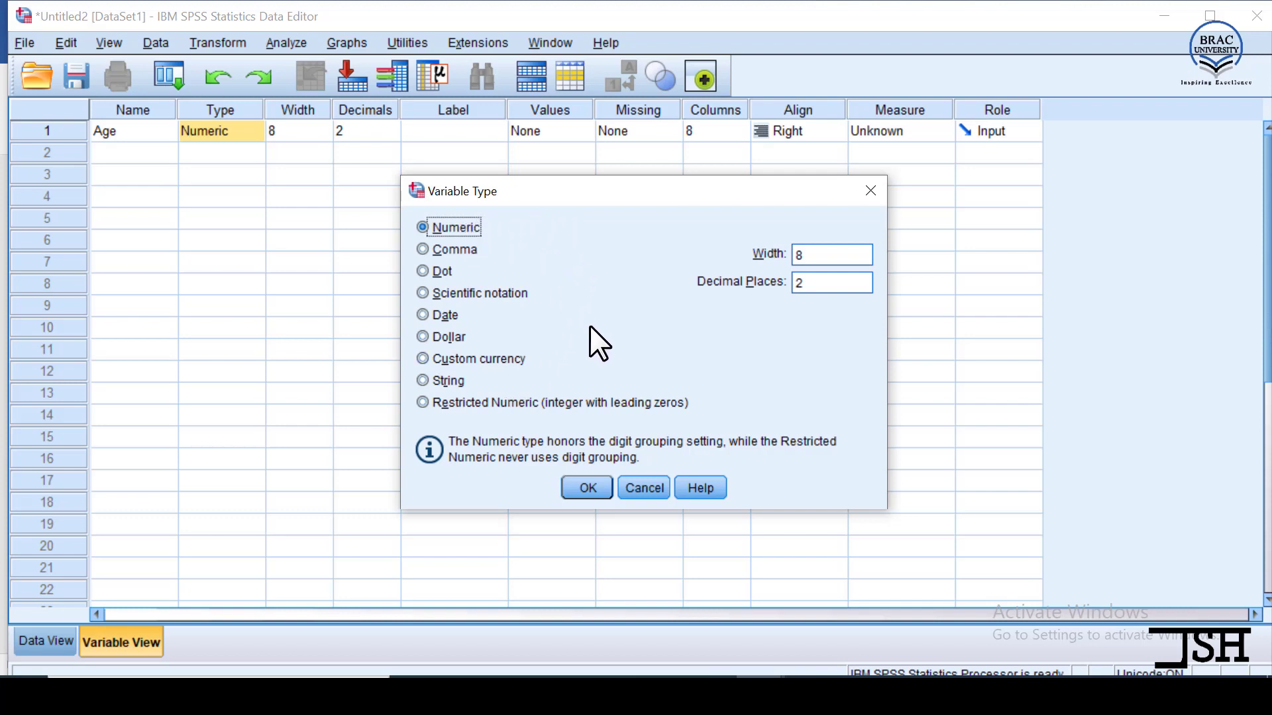
pyautogui.click(600, 487)
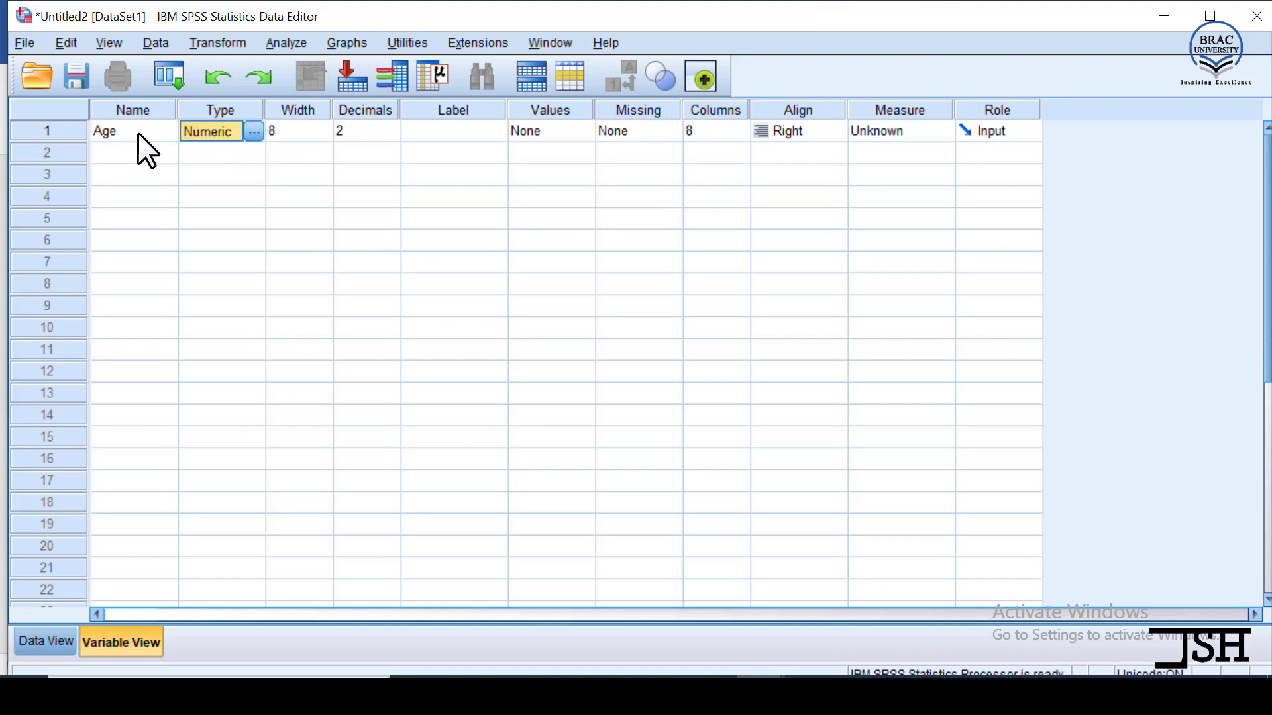
# Set the decimals of the Age variable to 0
pyautogui.click(238, 138)
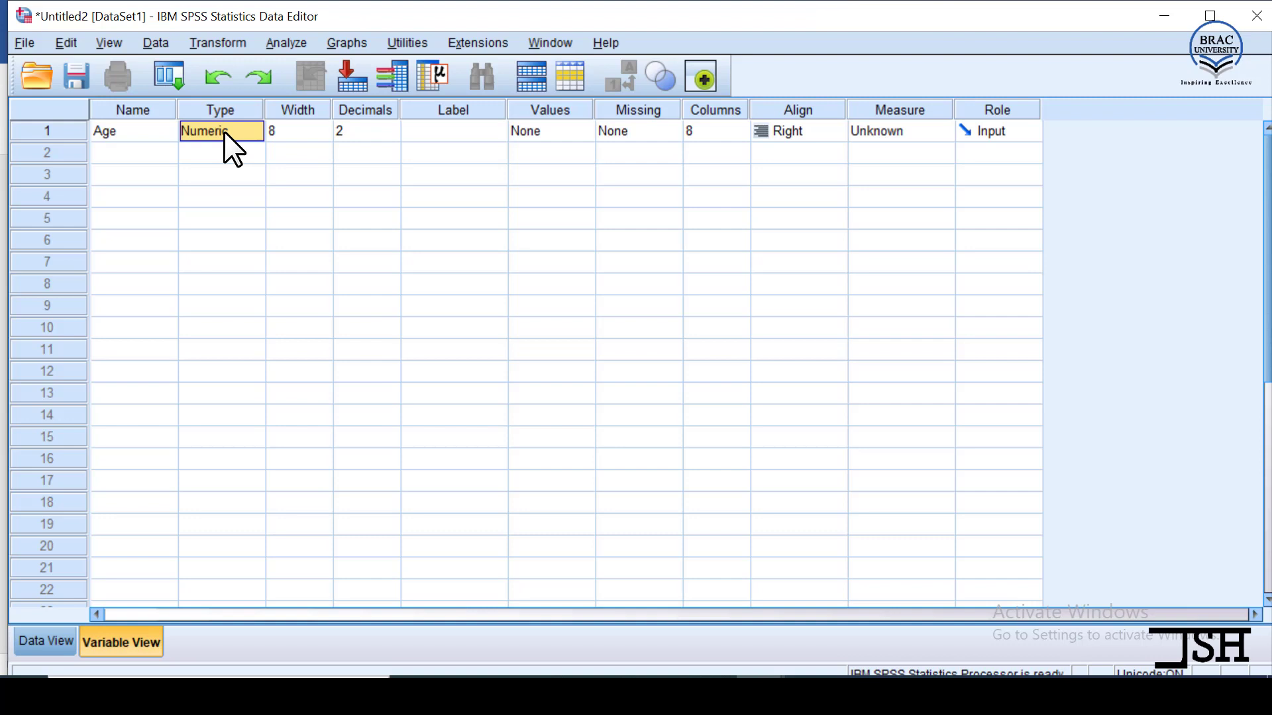
pyautogui.click(315, 137)
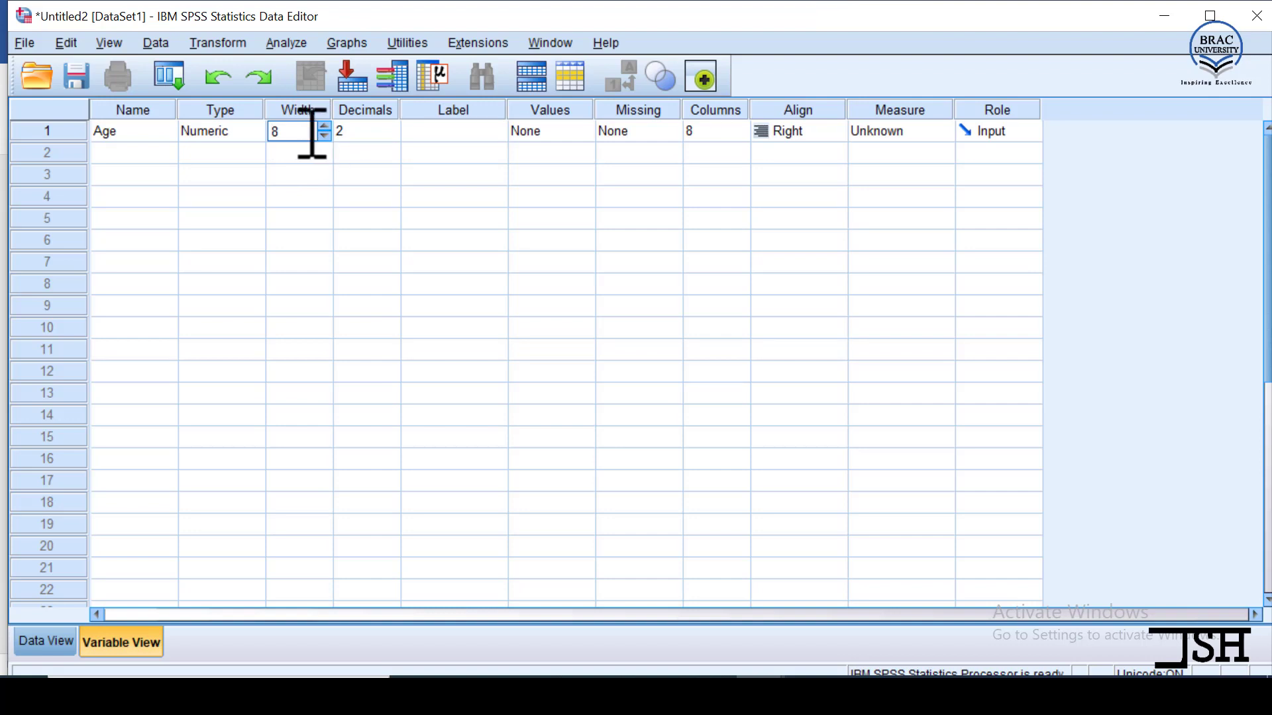
pyautogui.click(369, 128)
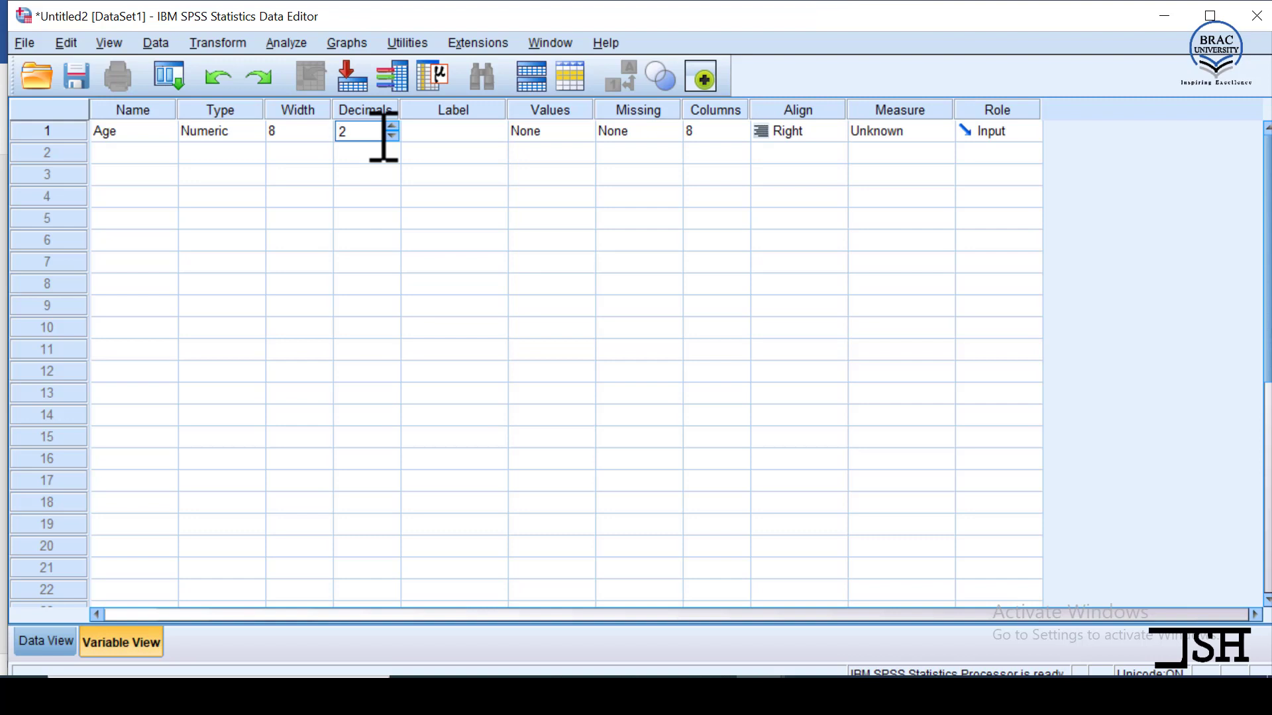
pyautogui.click(363, 130)
pyautogui.press('BackSpace')
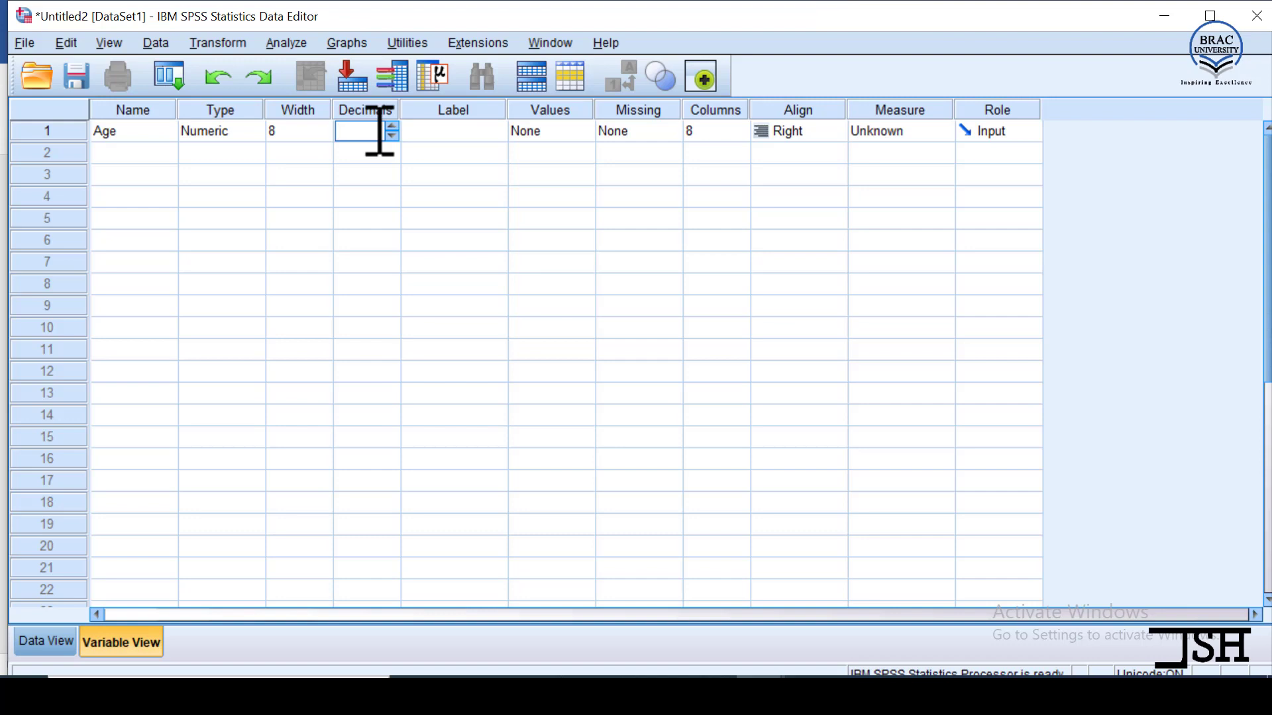
pyautogui.write('0')
pyautogui.press('Tab')
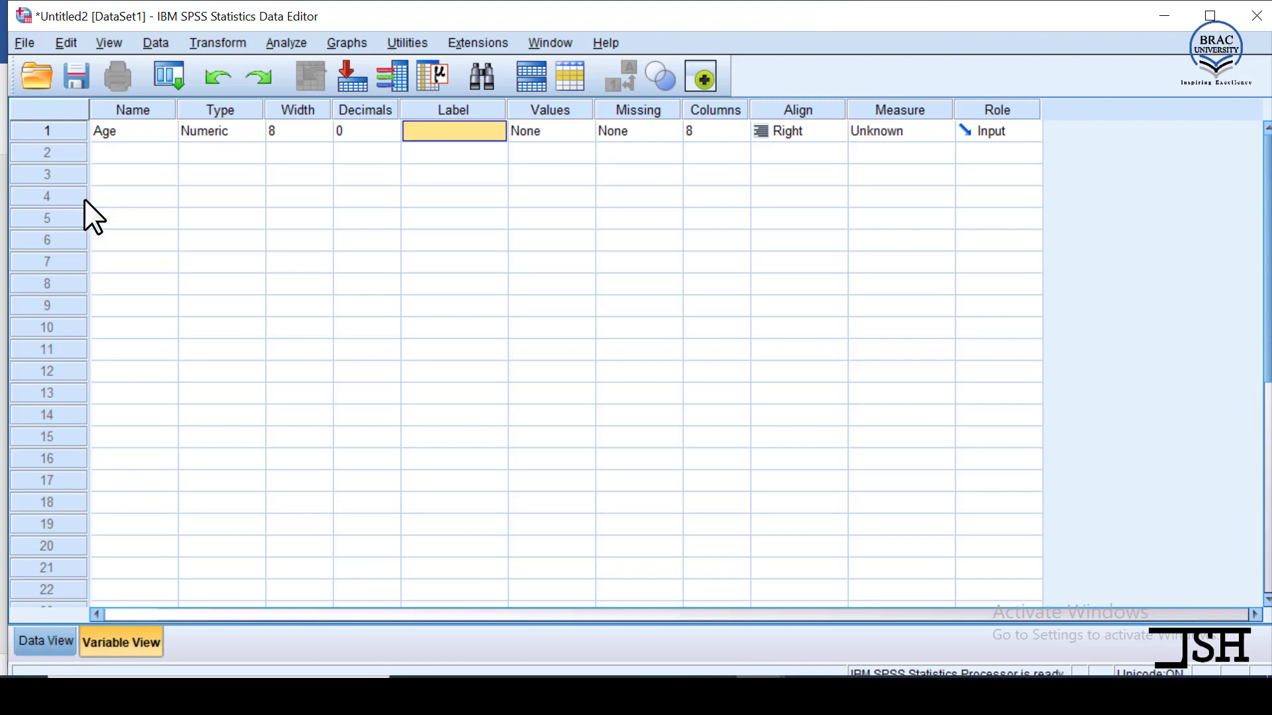
# Set the decimals of the Age variable back to 2
pyautogui.click(377, 132)
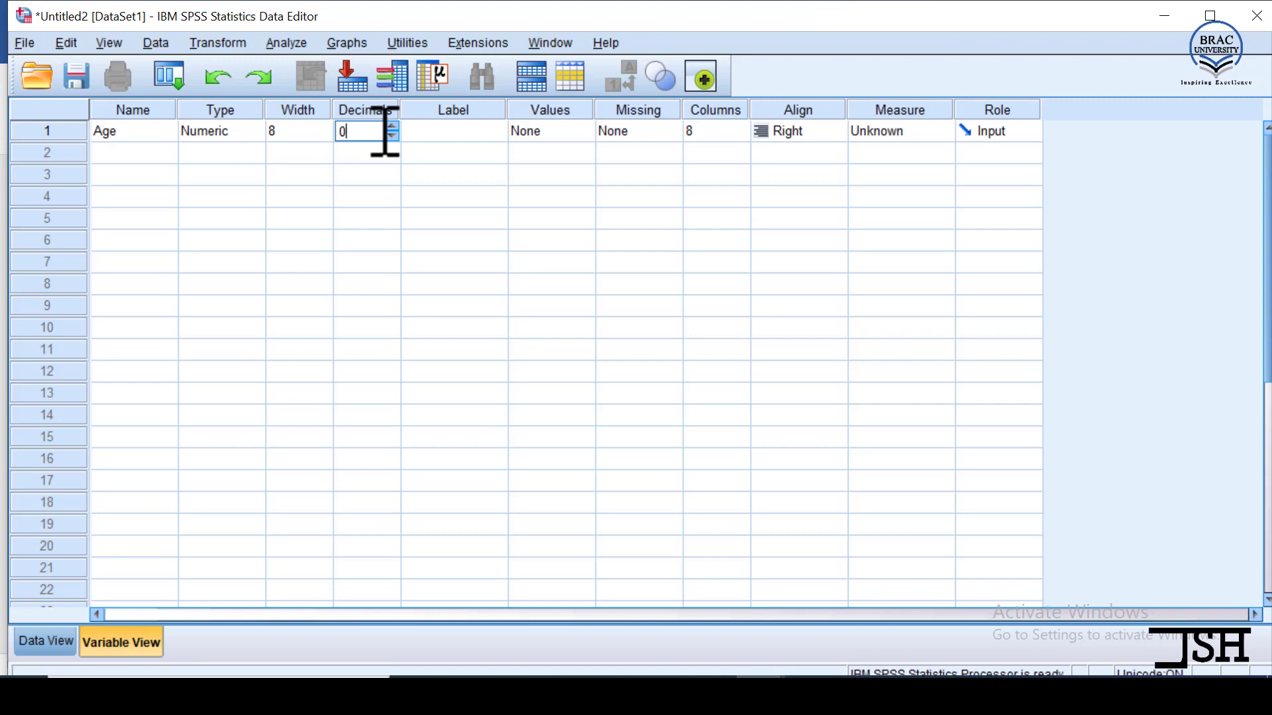
pyautogui.press('BackSpace')
pyautogui.write('2')
pyautogui.press('Tab')
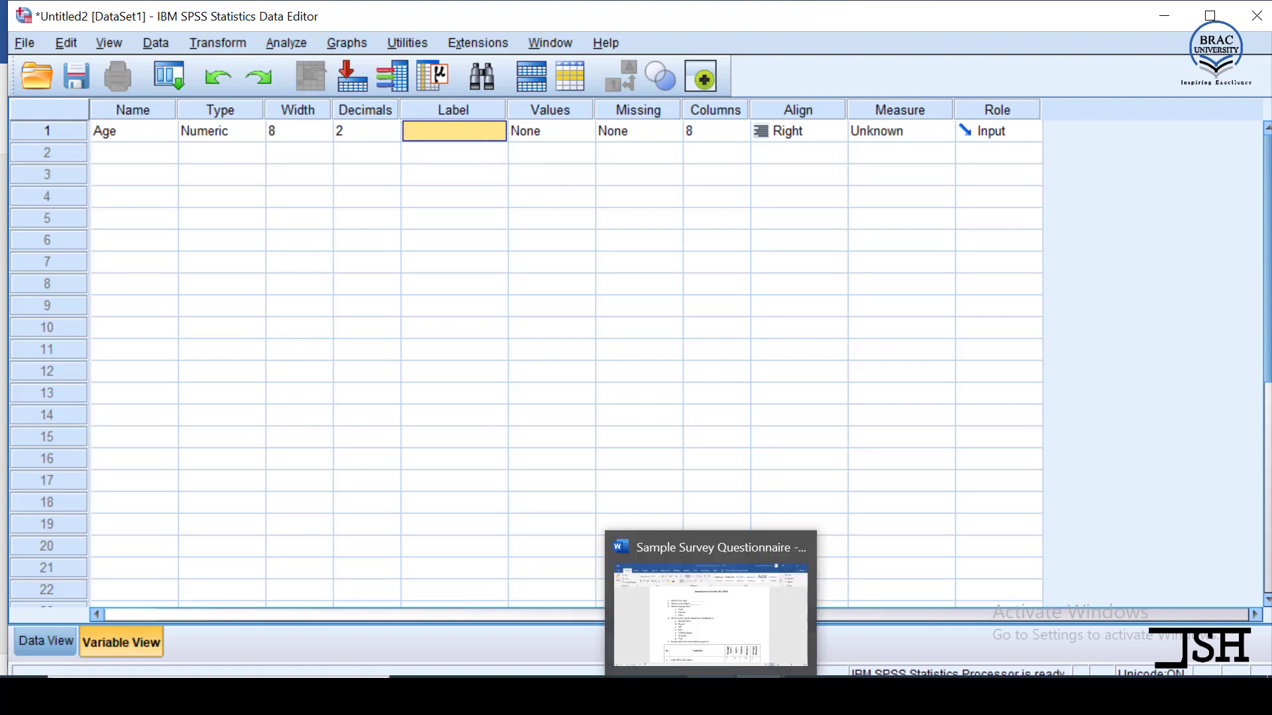
# Switch to the Sample Survey Questionnaire in Word and copy the question "What is your age?"
pyautogui.click(711, 692)
pyautogui.click(379, 246)
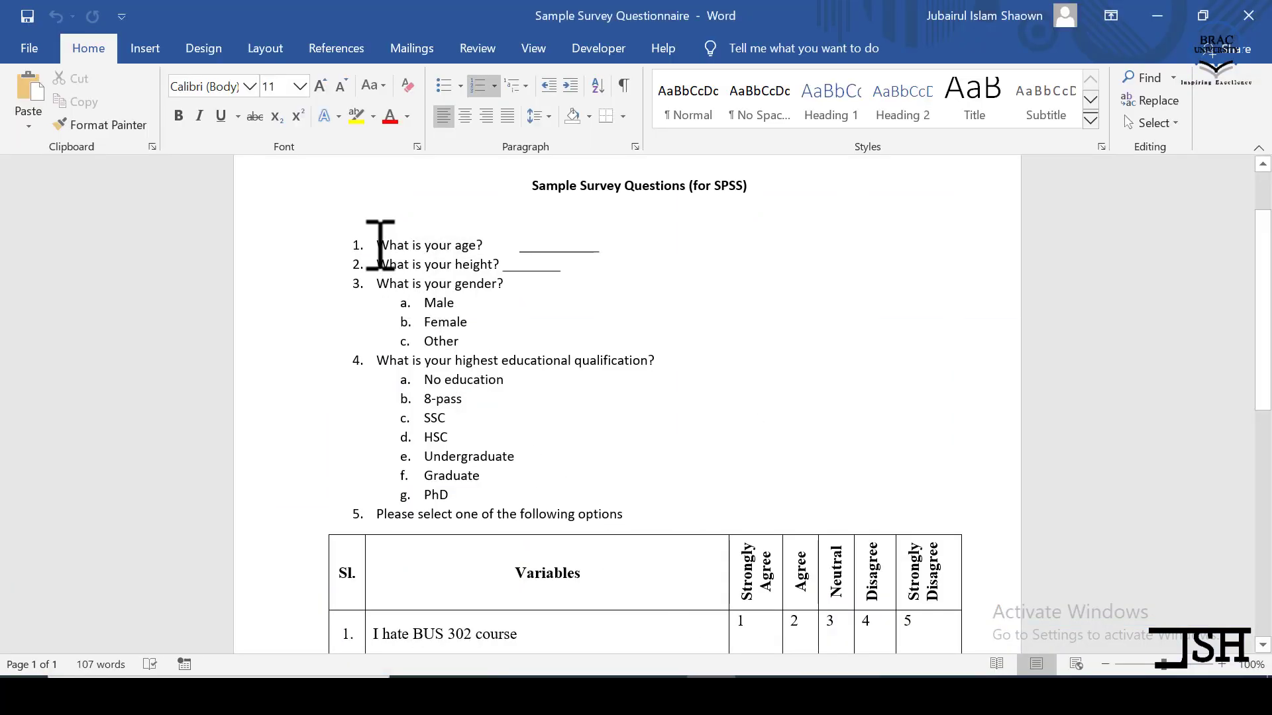
pyautogui.moveTo(380, 246); pyautogui.dragTo(494, 247)
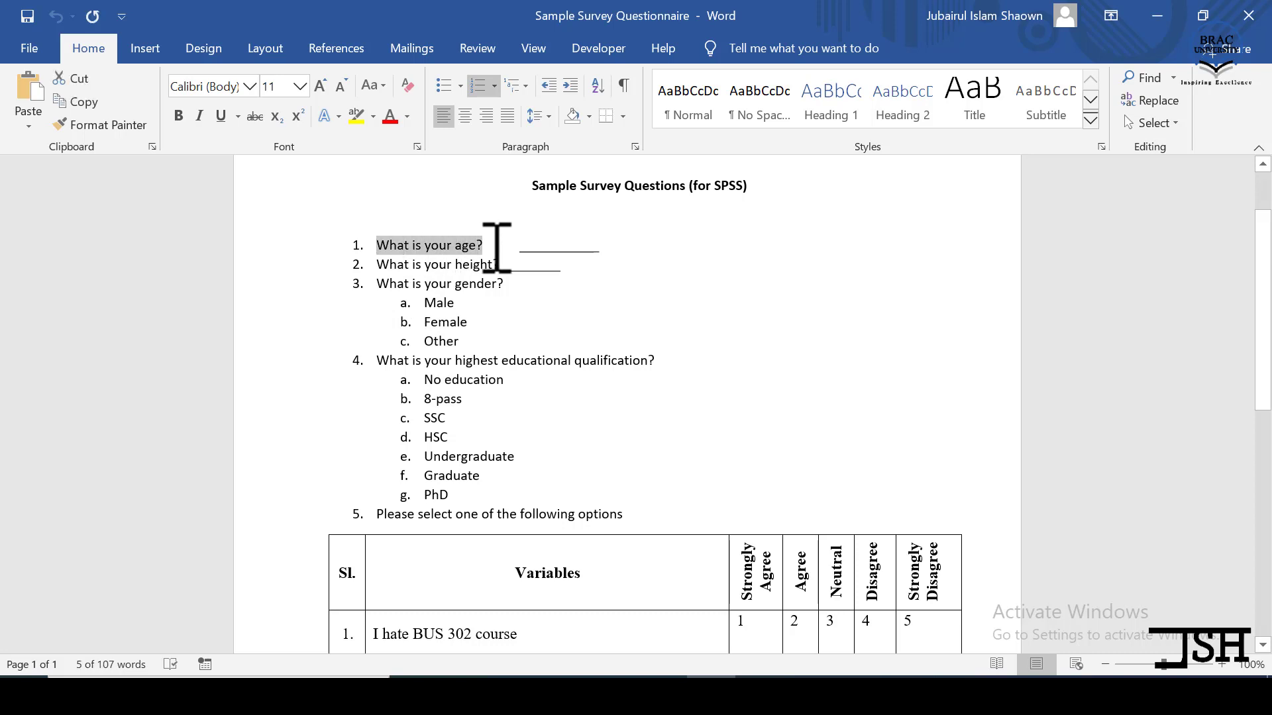
# Return to SPSS and paste "What is your age?" as the Age variable's label, removing the leading question number
pyautogui.hotkey('alt', 'Tab')
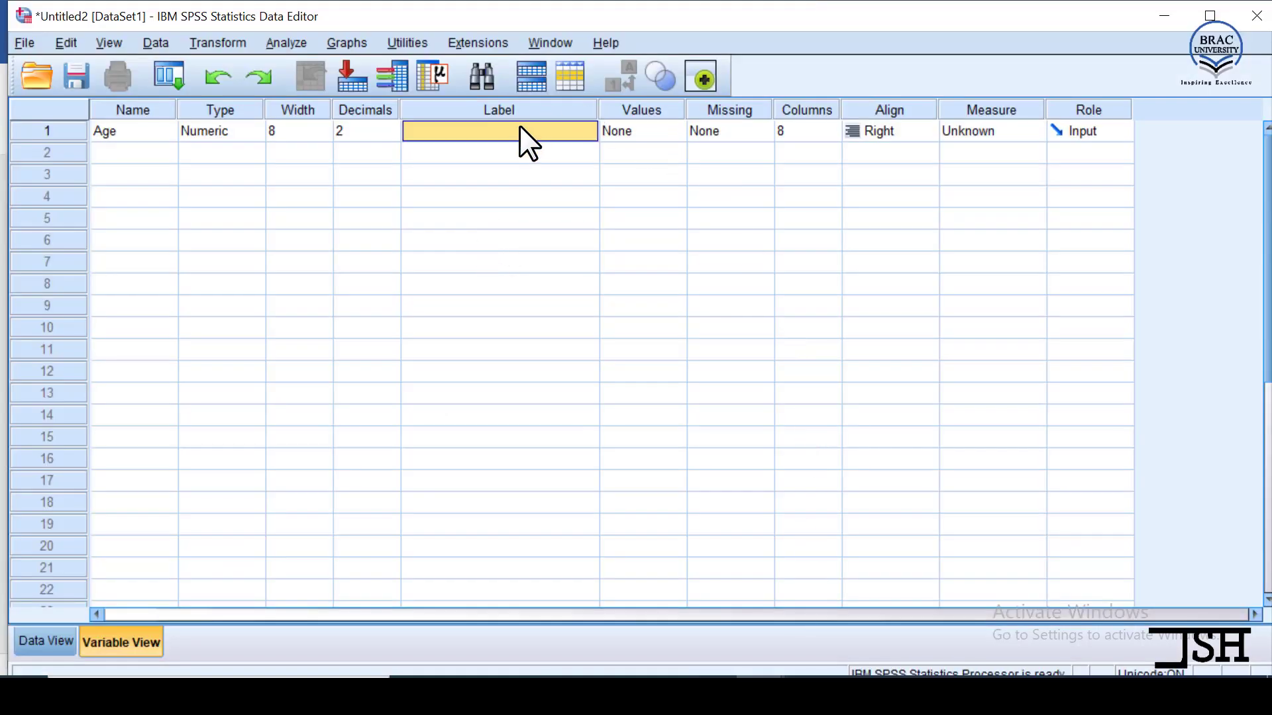
pyautogui.click(520, 127)
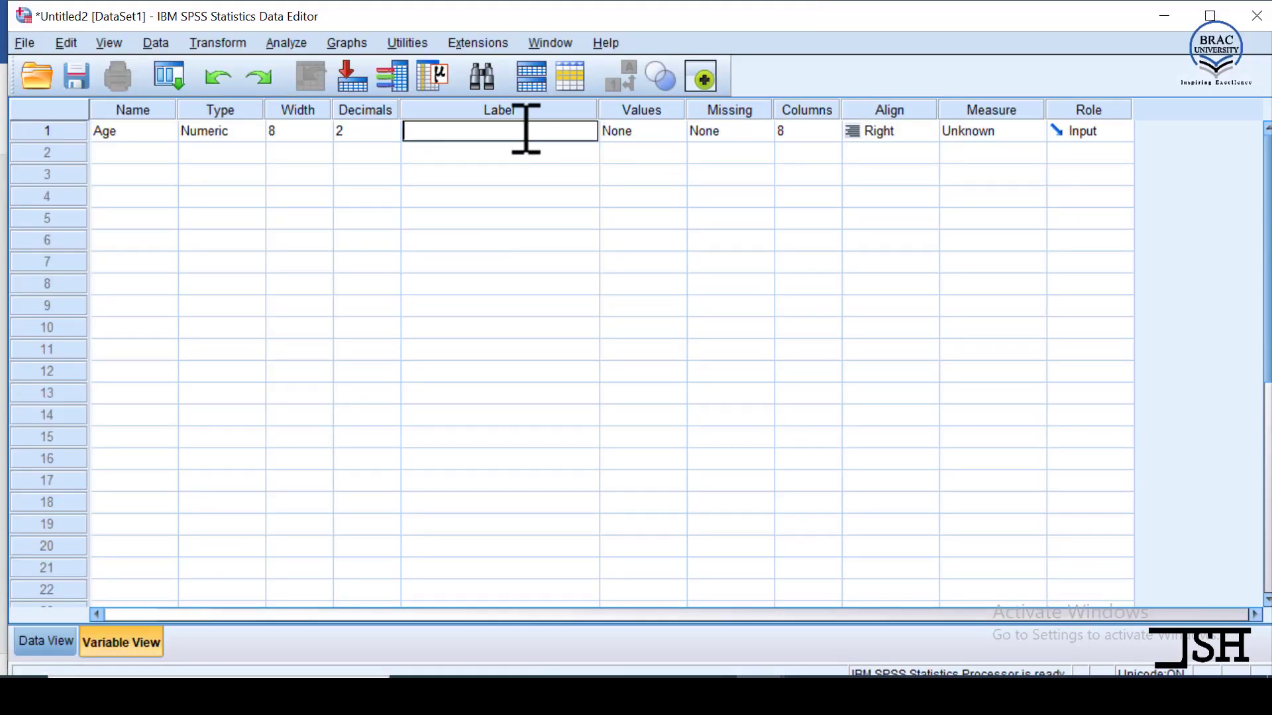
pyautogui.write('1.\tWhat is your age?')
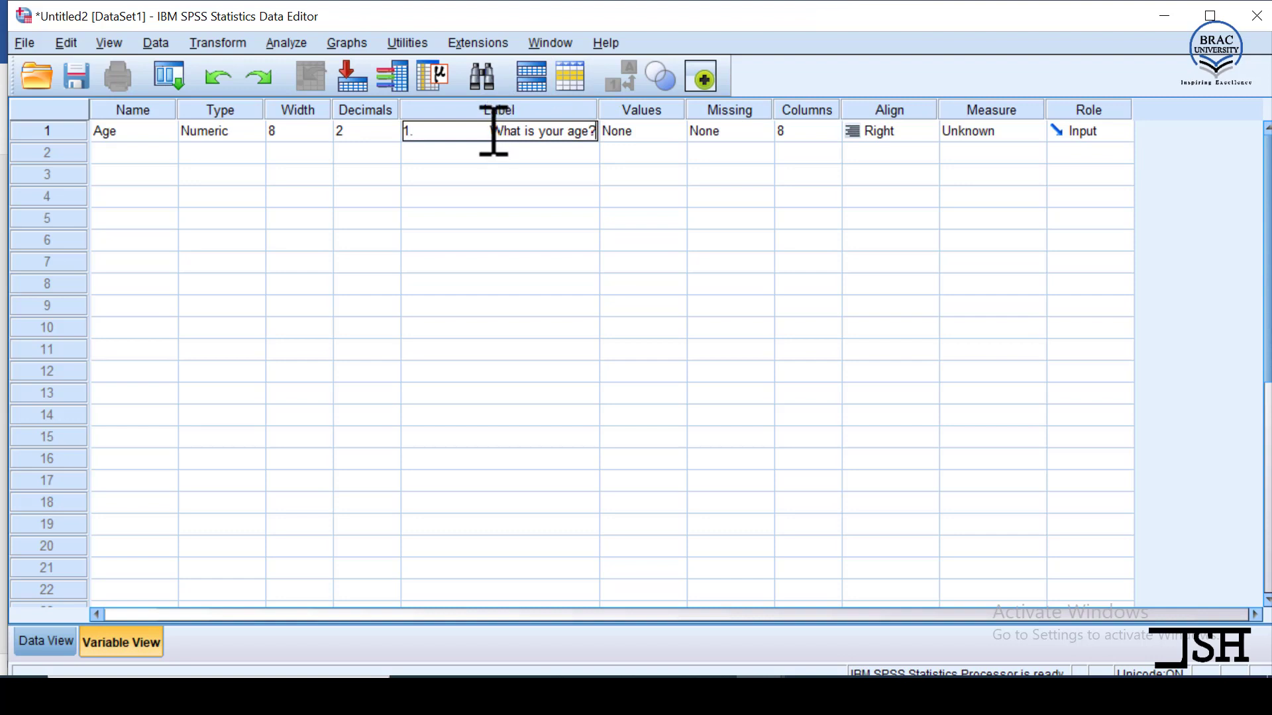
pyautogui.moveTo(491, 132); pyautogui.dragTo(404, 132)
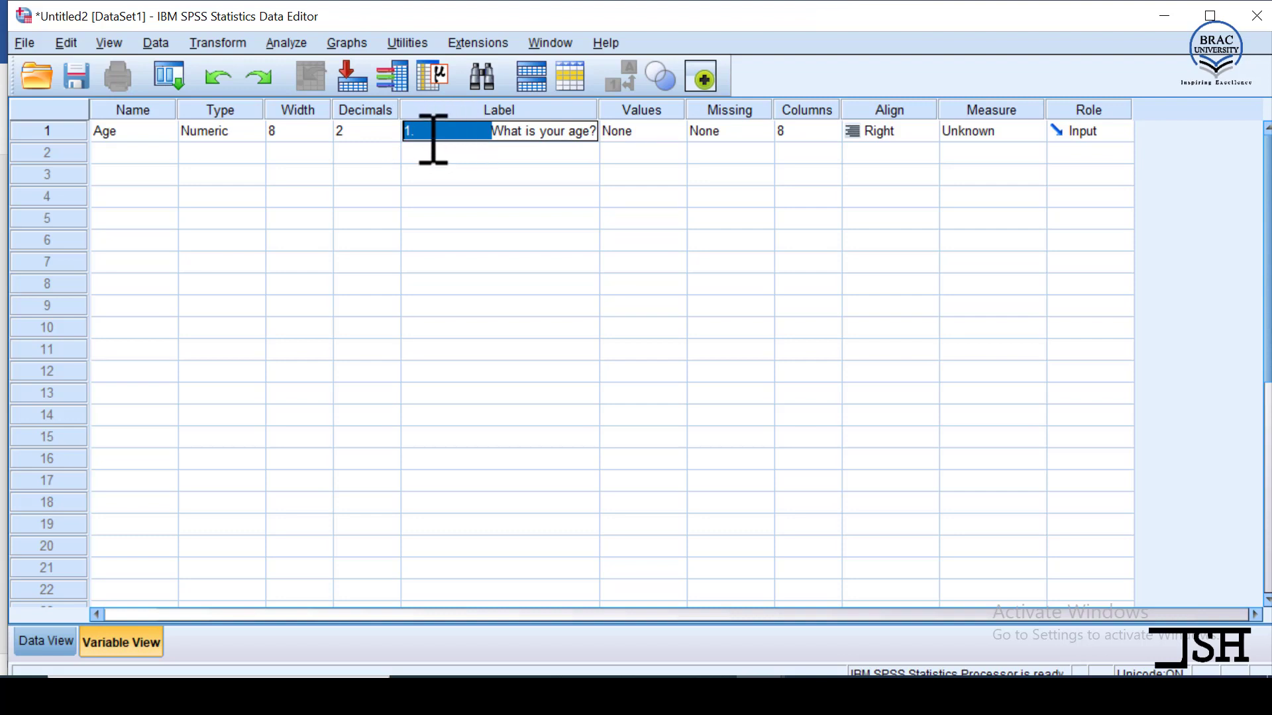
pyautogui.press('BackSpace')
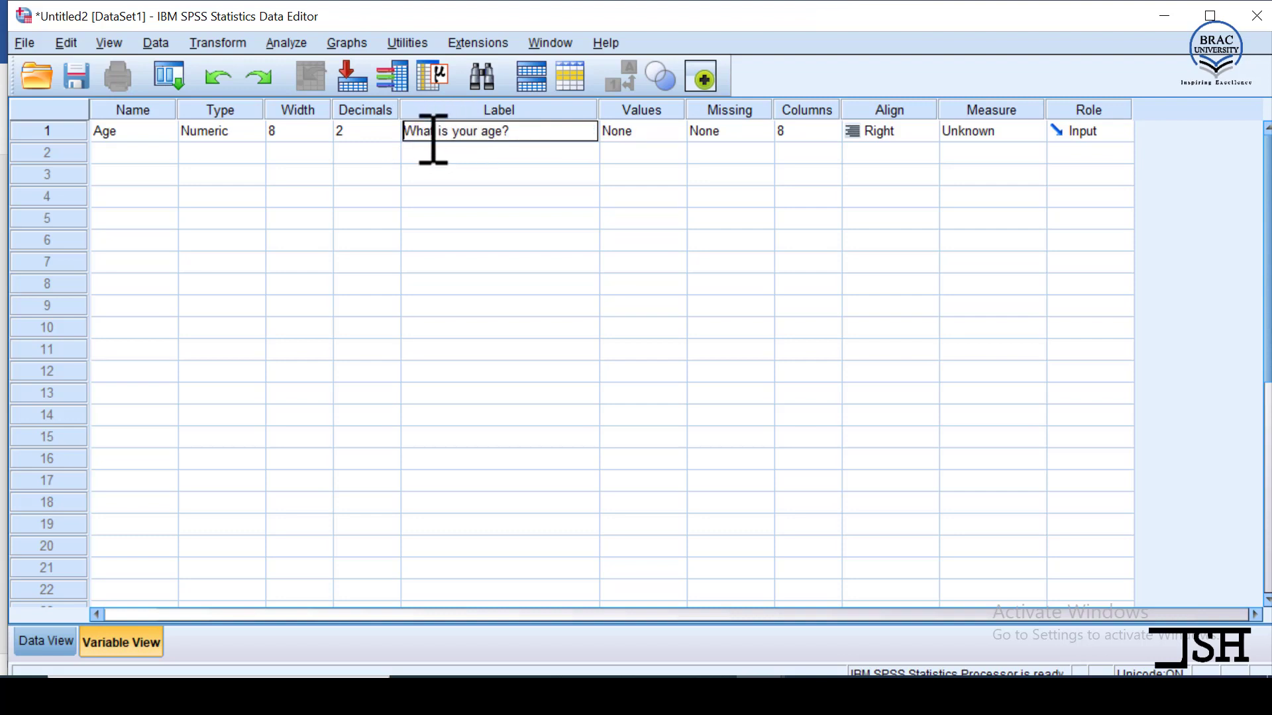
pyautogui.press('Return')
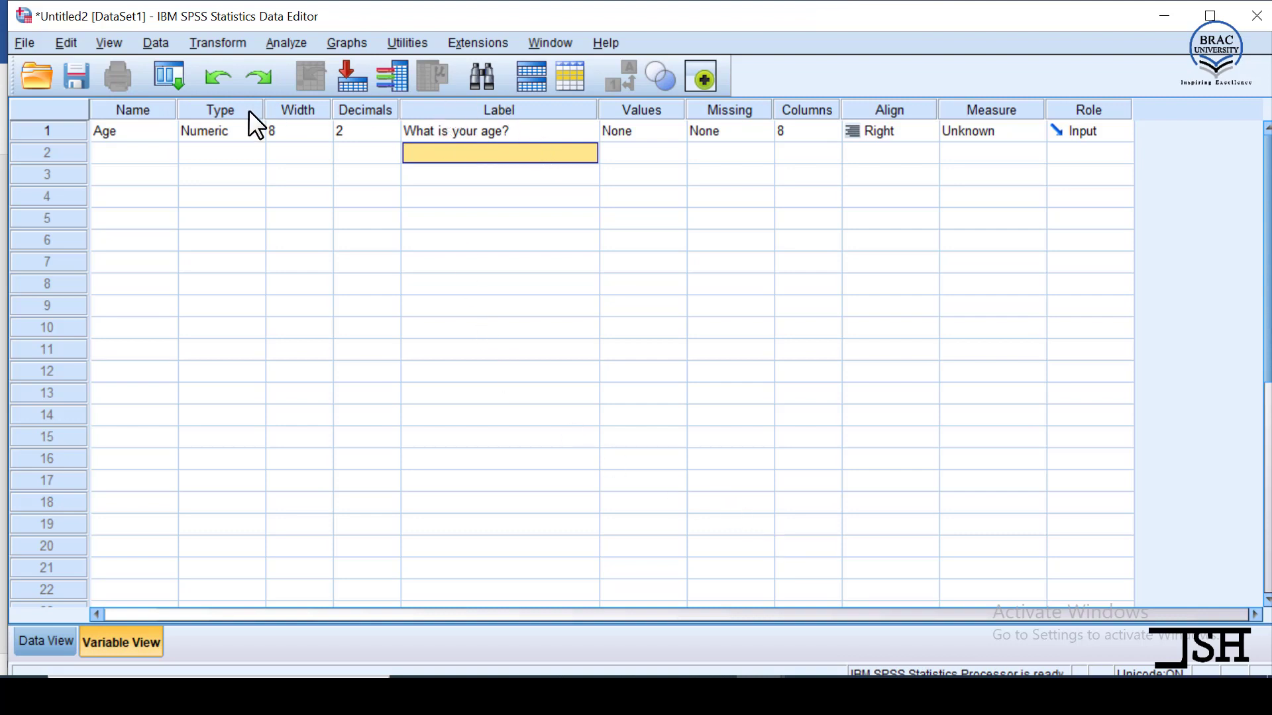
# Review the value labels, missing values, column width and alignment options of the Age variable, keeping Right alignment
pyautogui.click(629, 139)
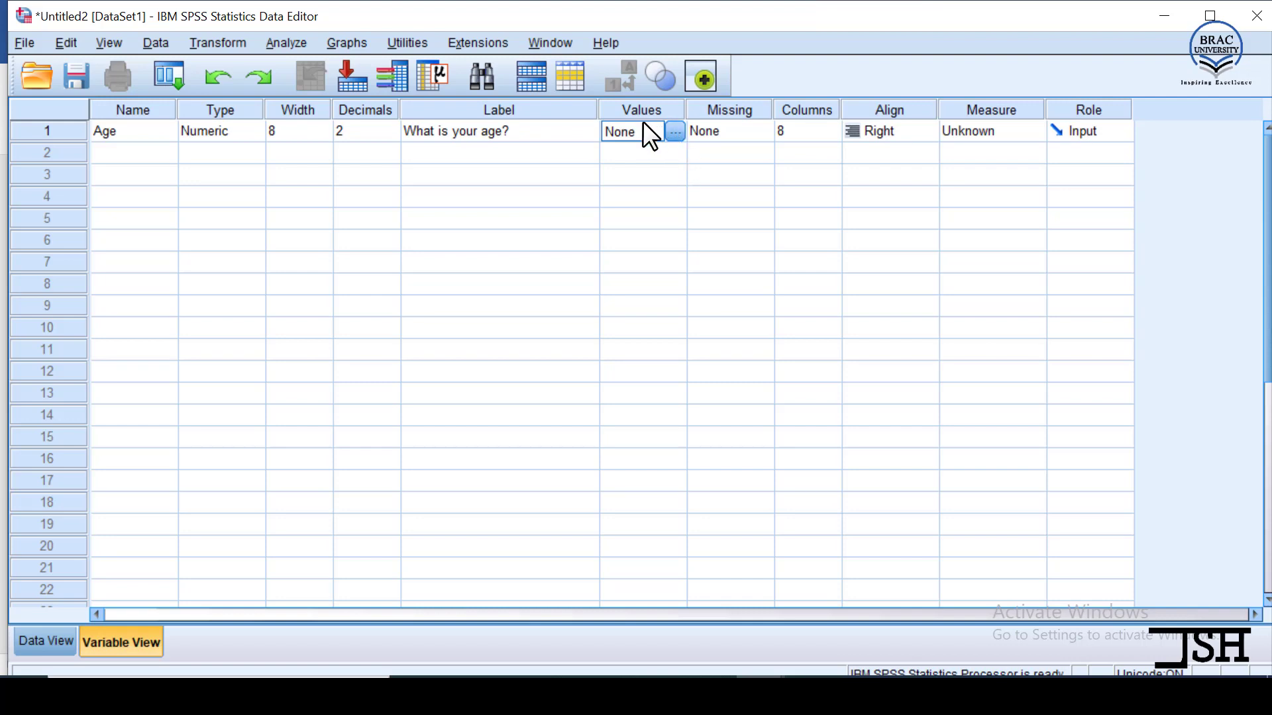
pyautogui.click(744, 131)
pyautogui.click(802, 130)
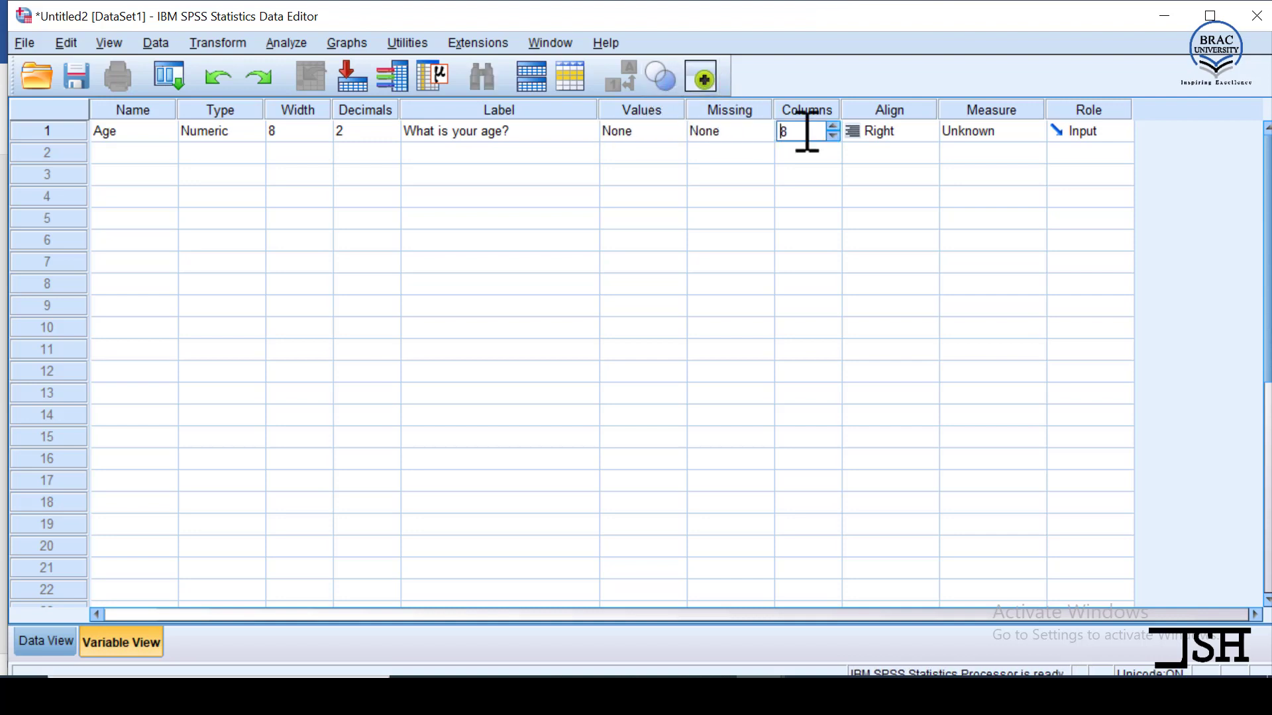
pyautogui.click(869, 125)
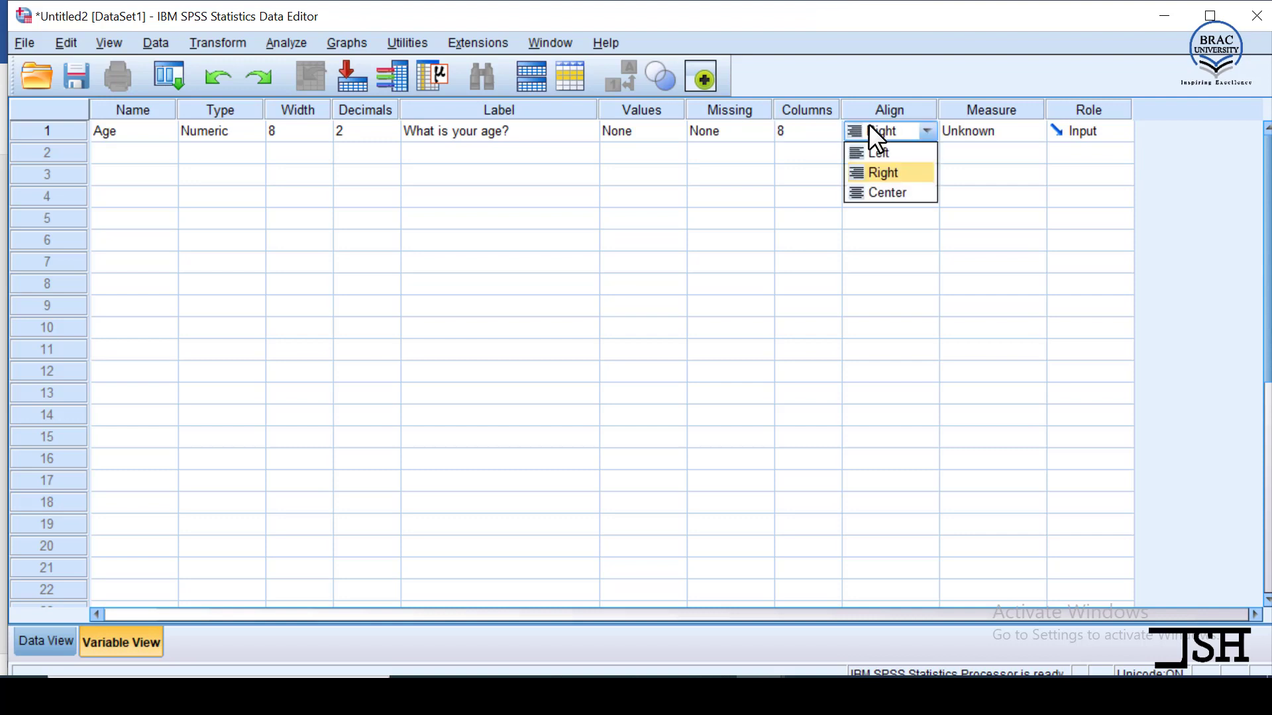
pyautogui.click(869, 125)
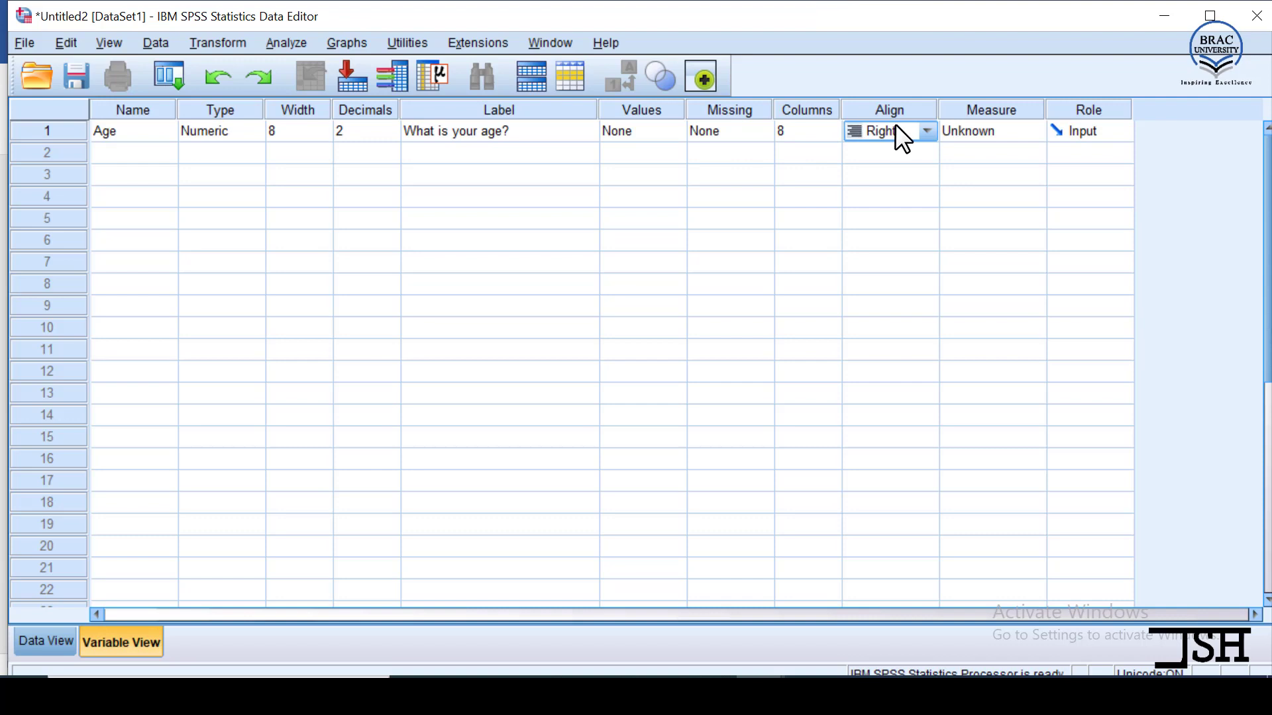
# Set the measurement level of the Age variable to Scale, reviewing the Ordinal and Nominal alternatives
pyautogui.click(1011, 126)
pyautogui.click(1011, 126)
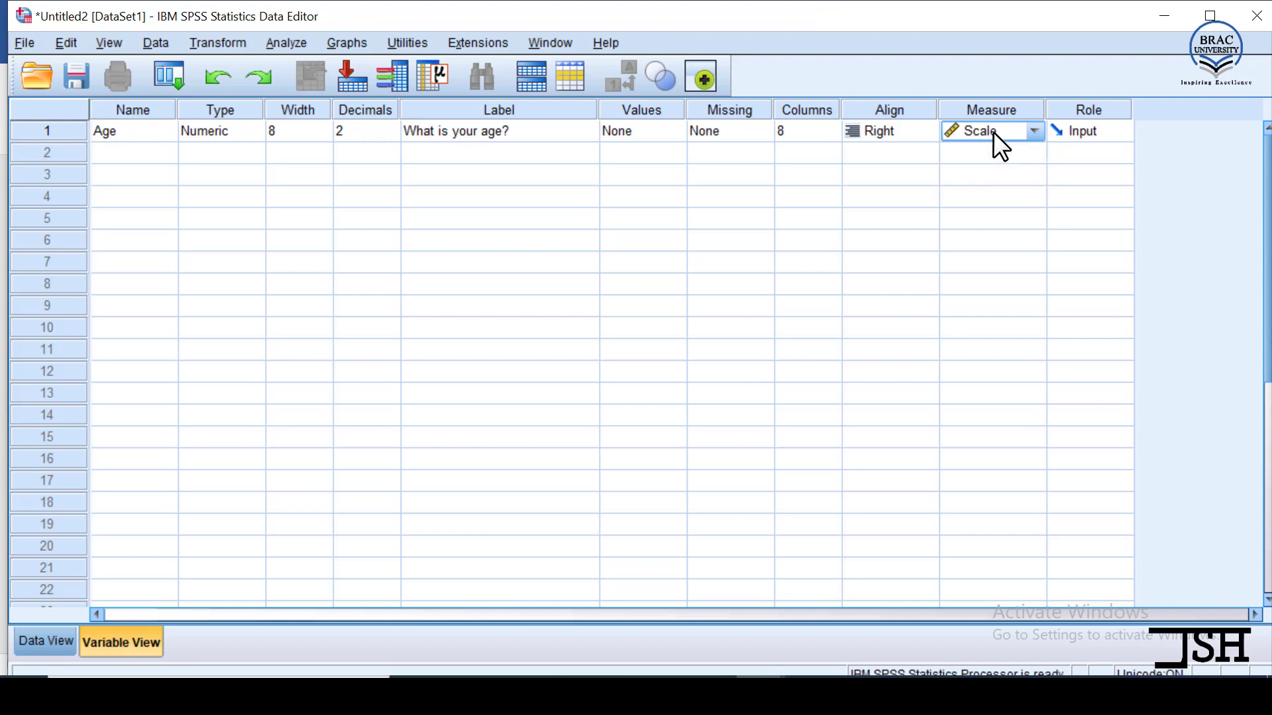
pyautogui.click(992, 131)
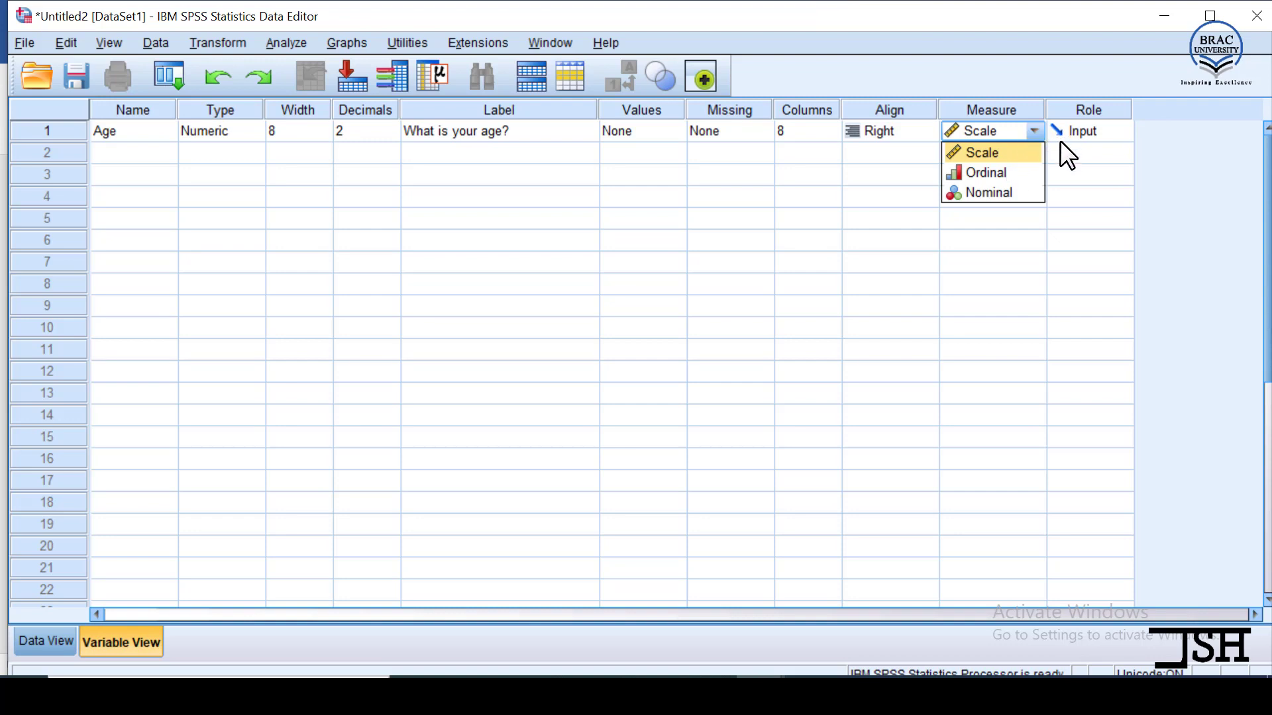
pyautogui.click(996, 153)
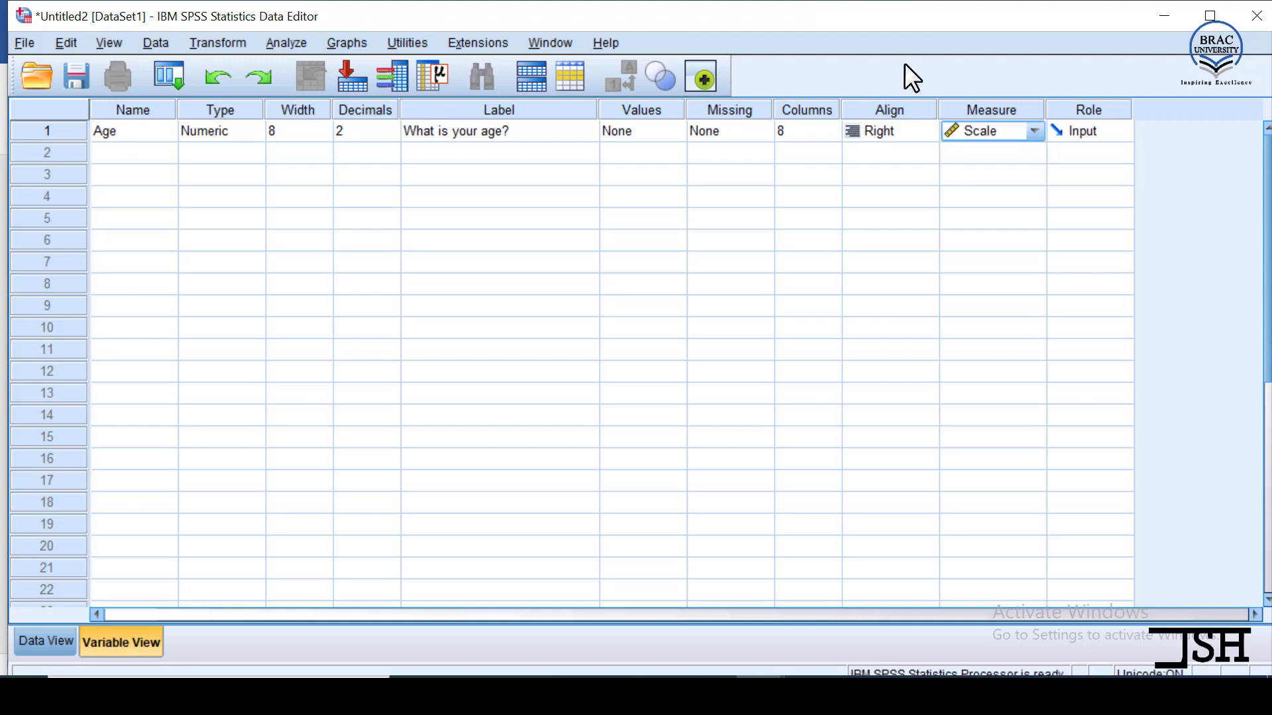
pyautogui.click(1011, 130)
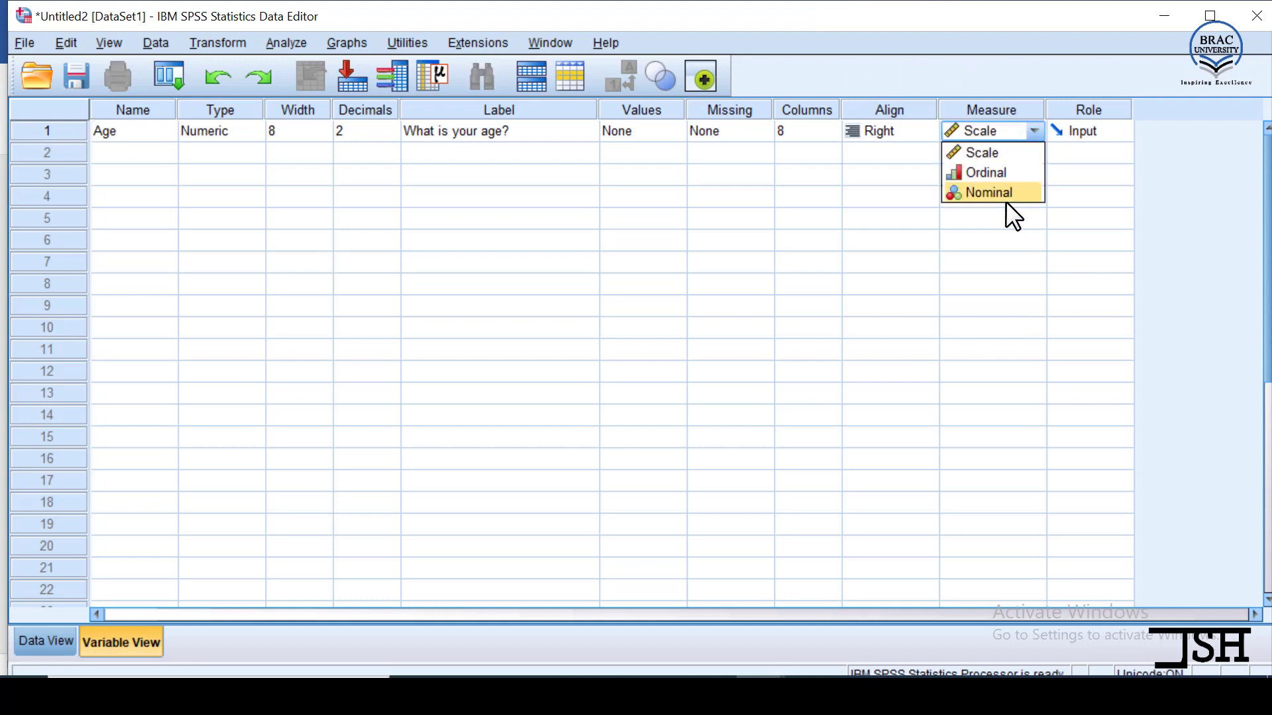
pyautogui.click(1006, 152)
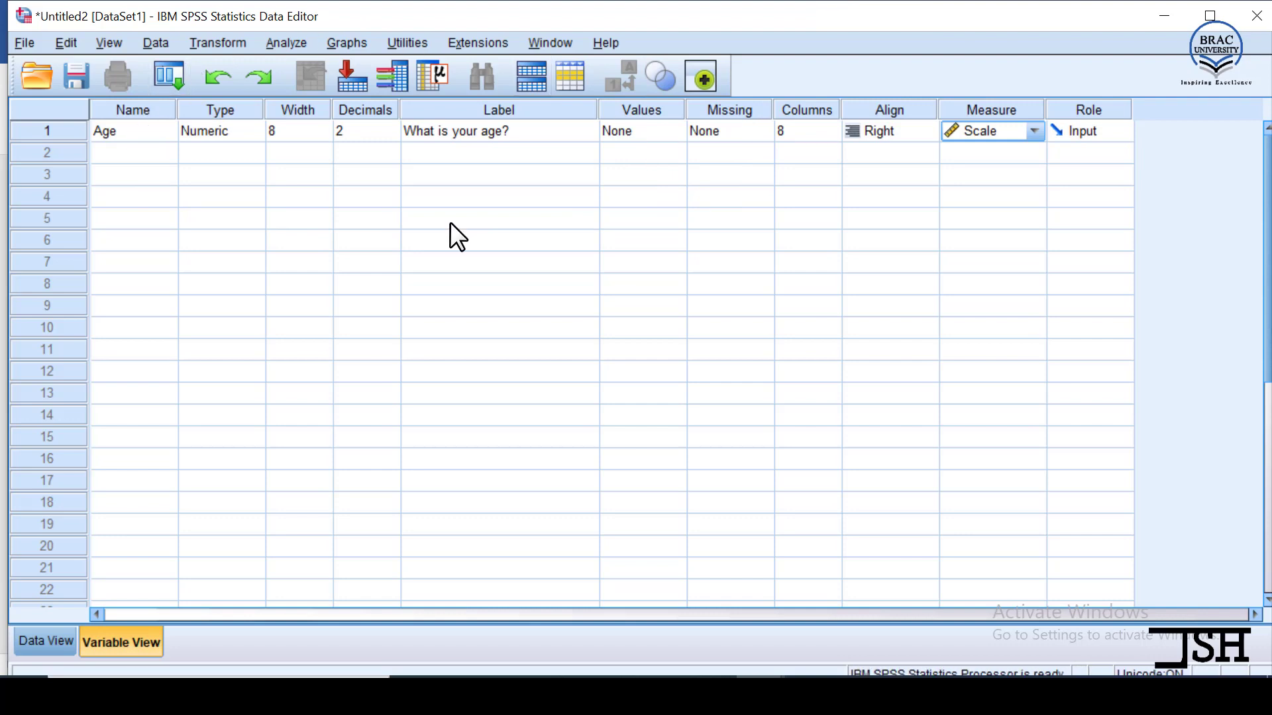
# Recheck each attribute of the Age variable in order, from its name and type through to alignment and measurement level
pyautogui.click(149, 122)
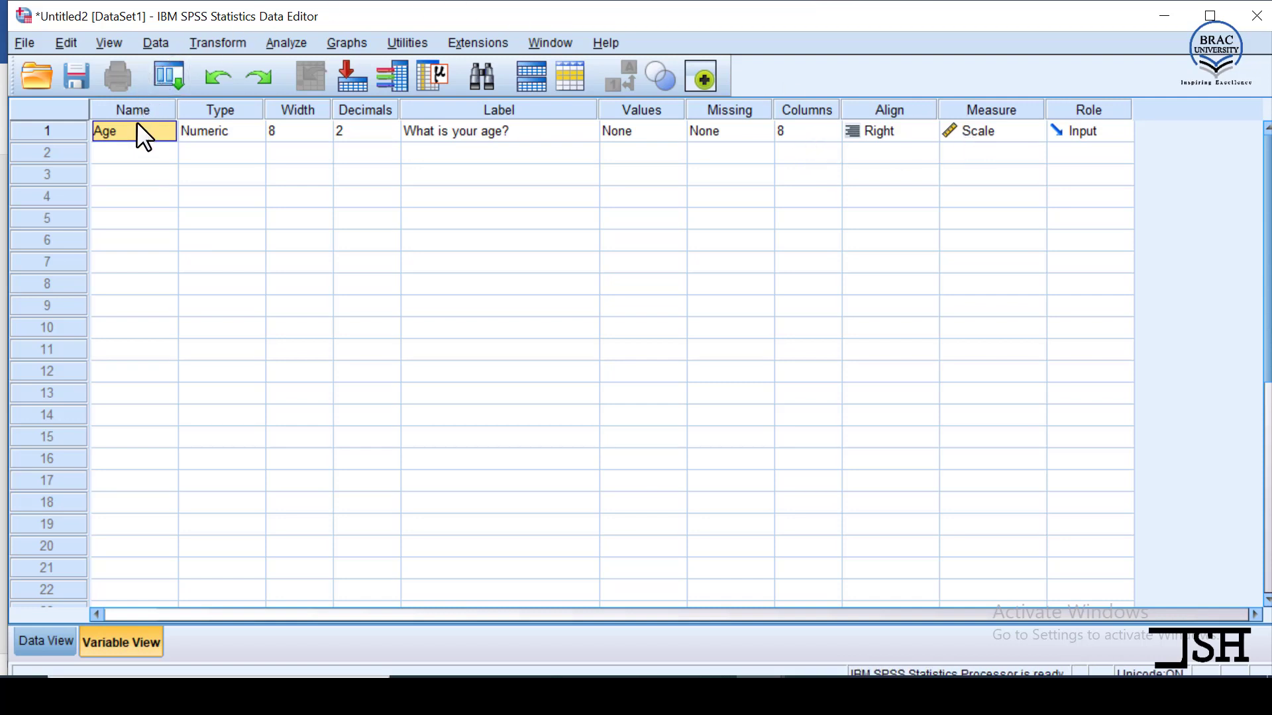
pyautogui.press('Tab')
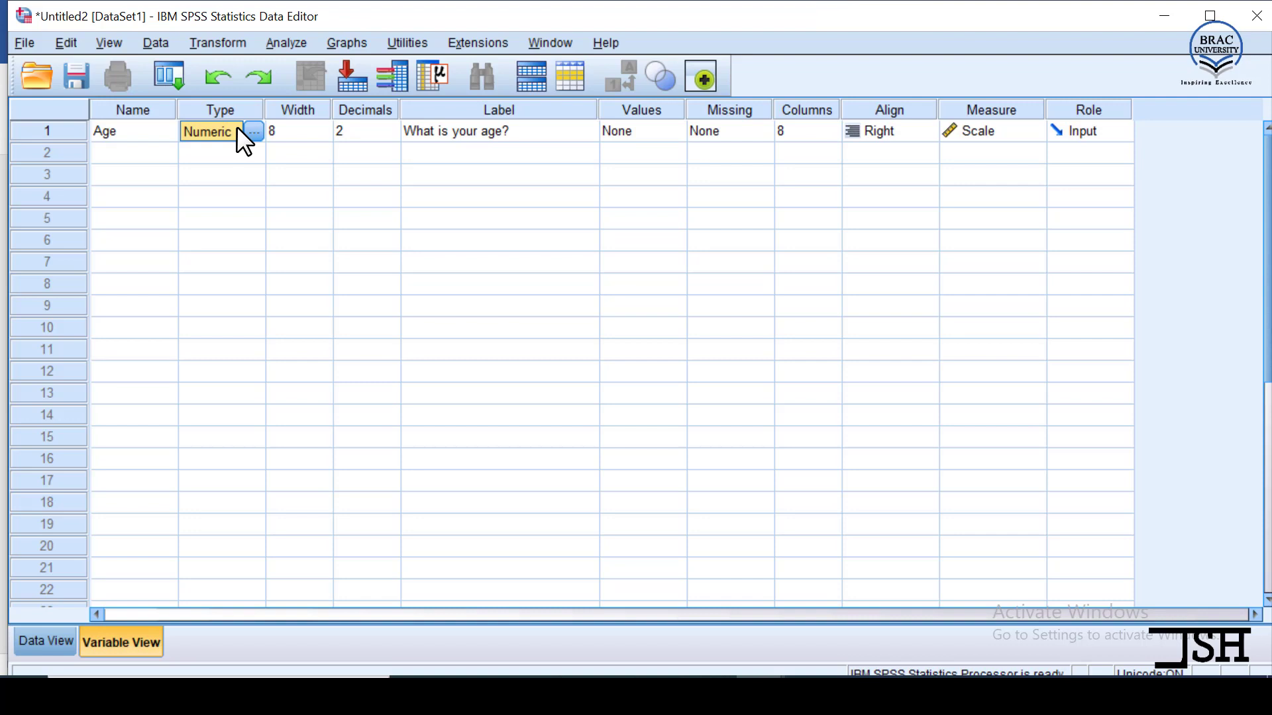
pyautogui.click(309, 126)
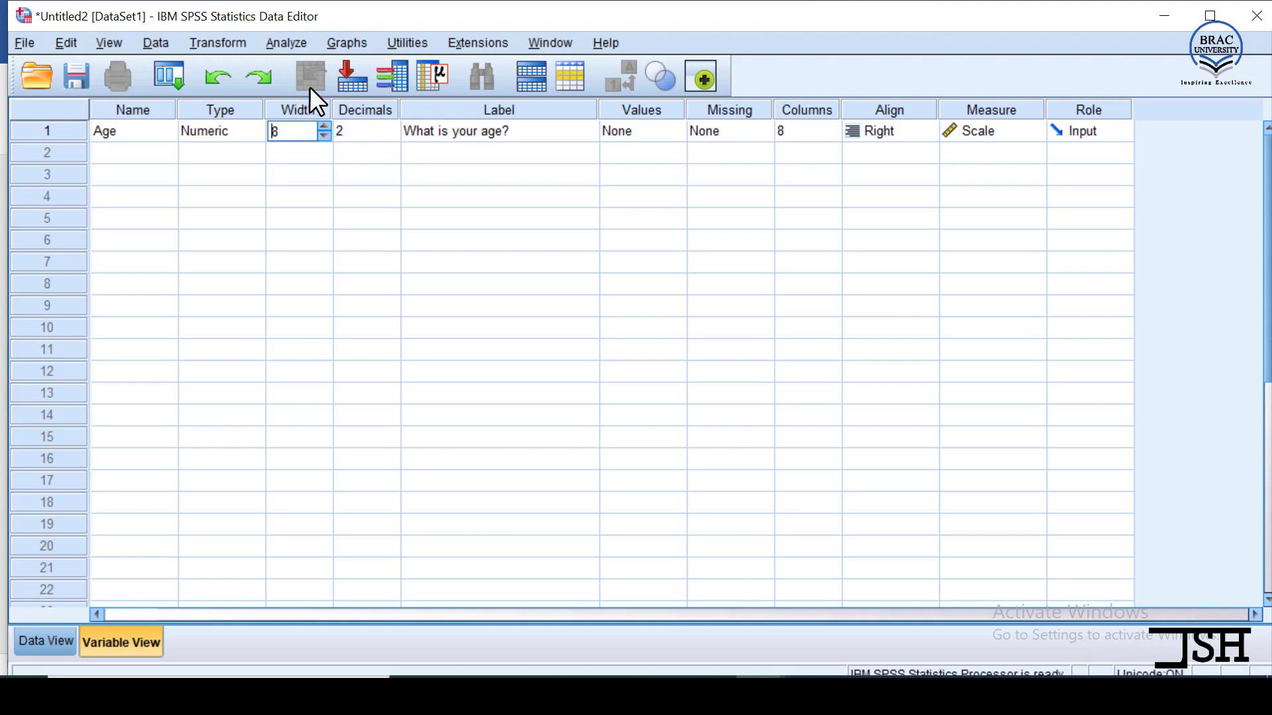
pyautogui.click(380, 130)
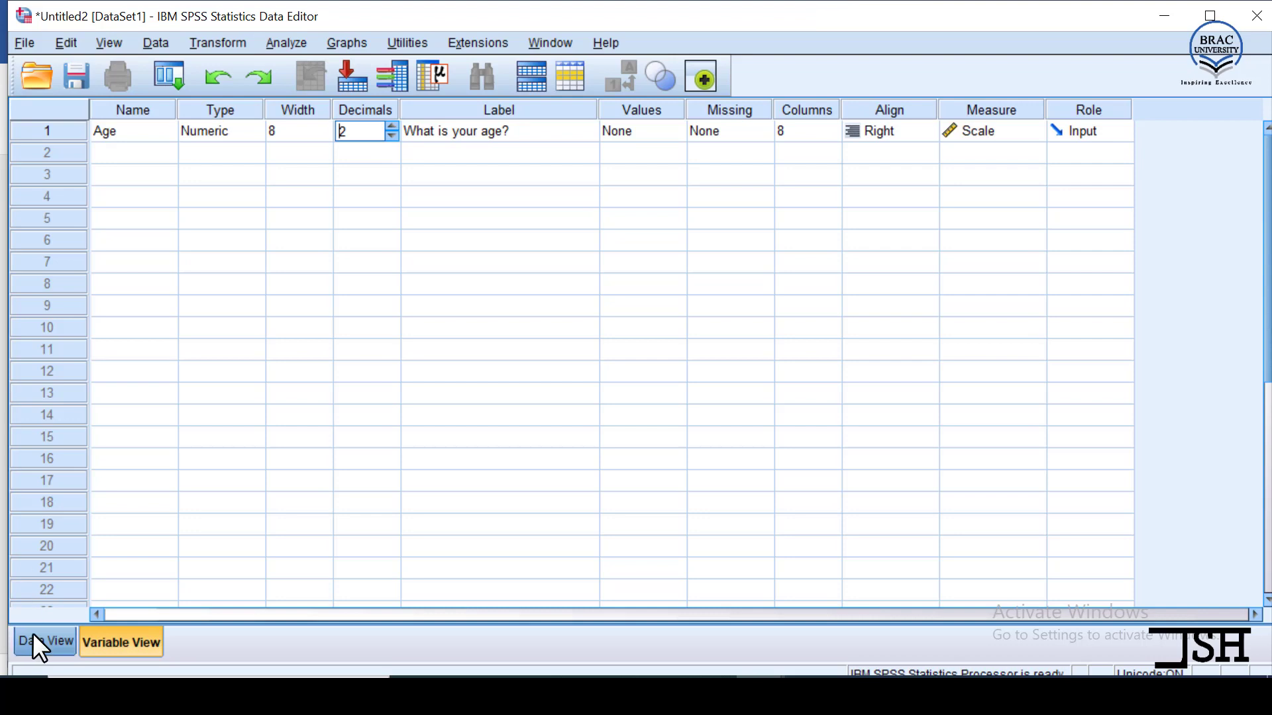
pyautogui.click(483, 130)
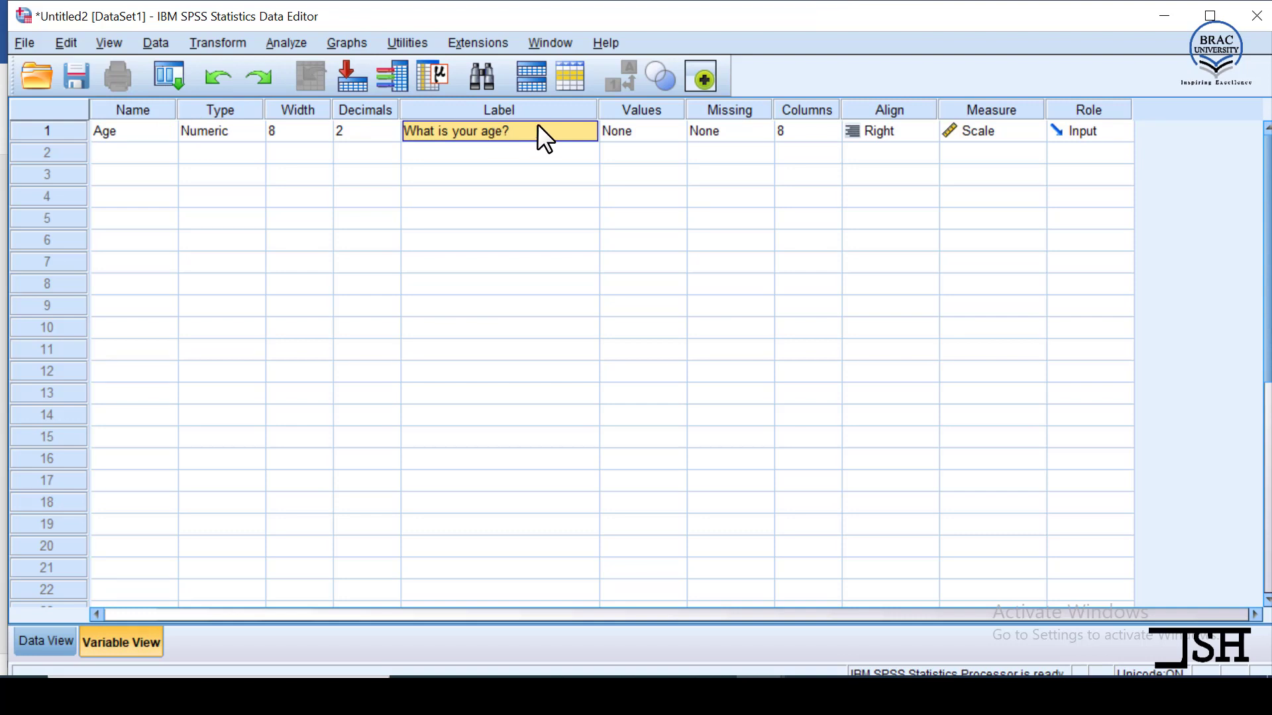
pyautogui.click(655, 126)
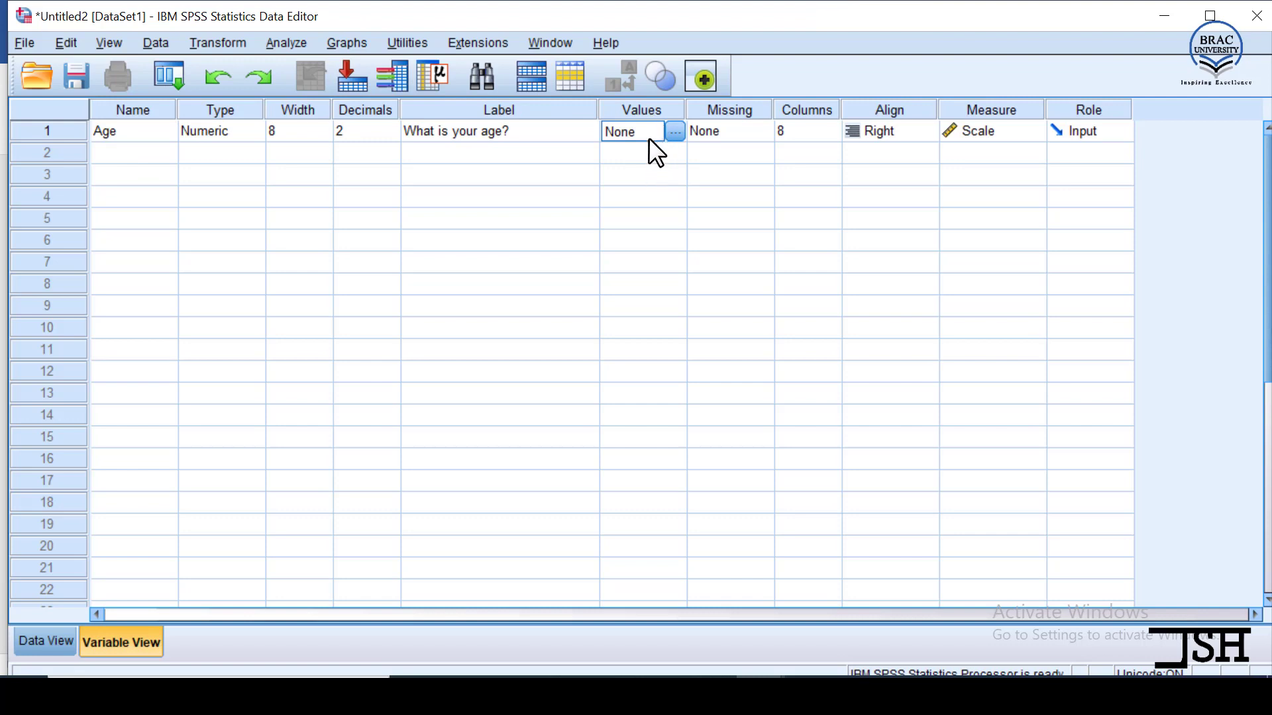
pyautogui.click(737, 130)
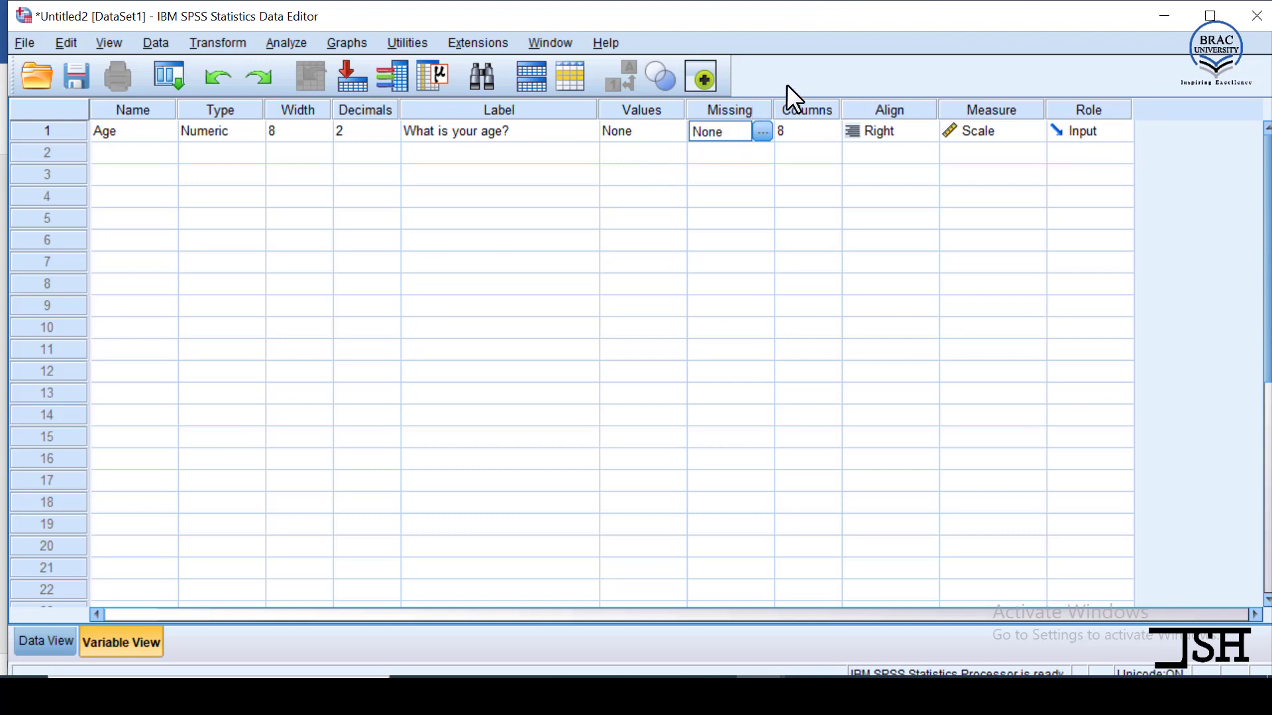
pyautogui.click(822, 130)
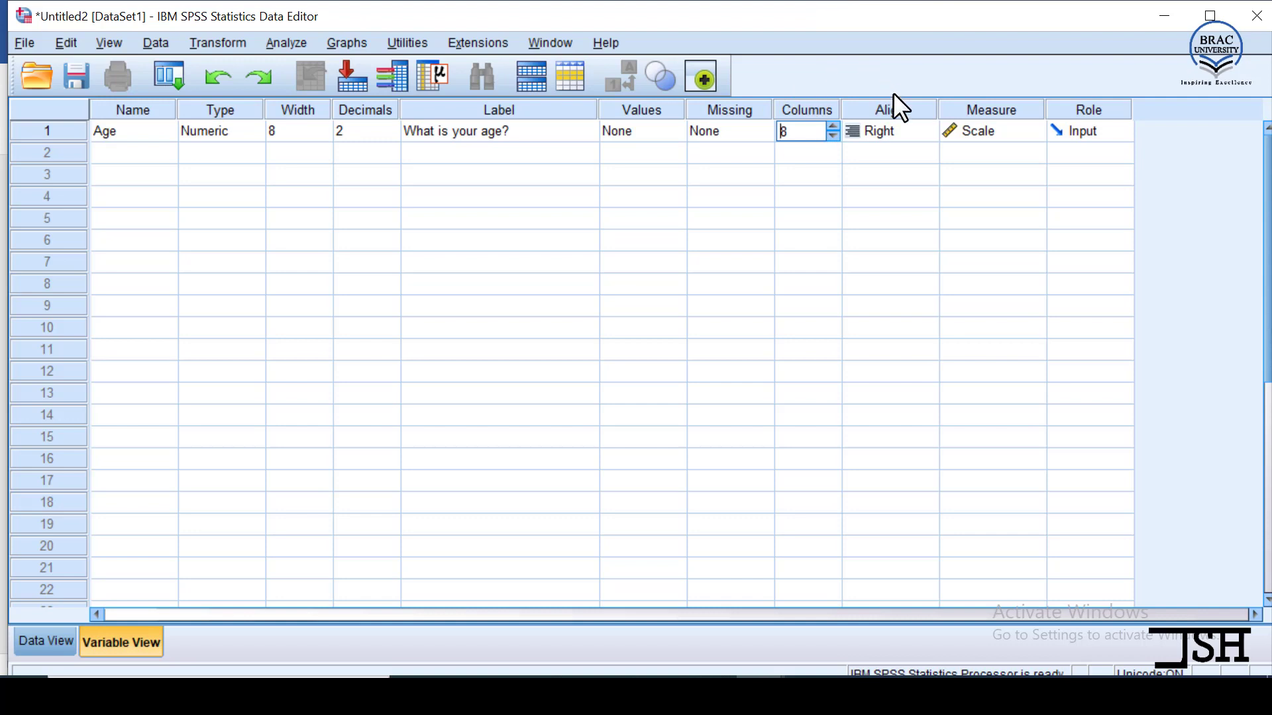
pyautogui.click(902, 133)
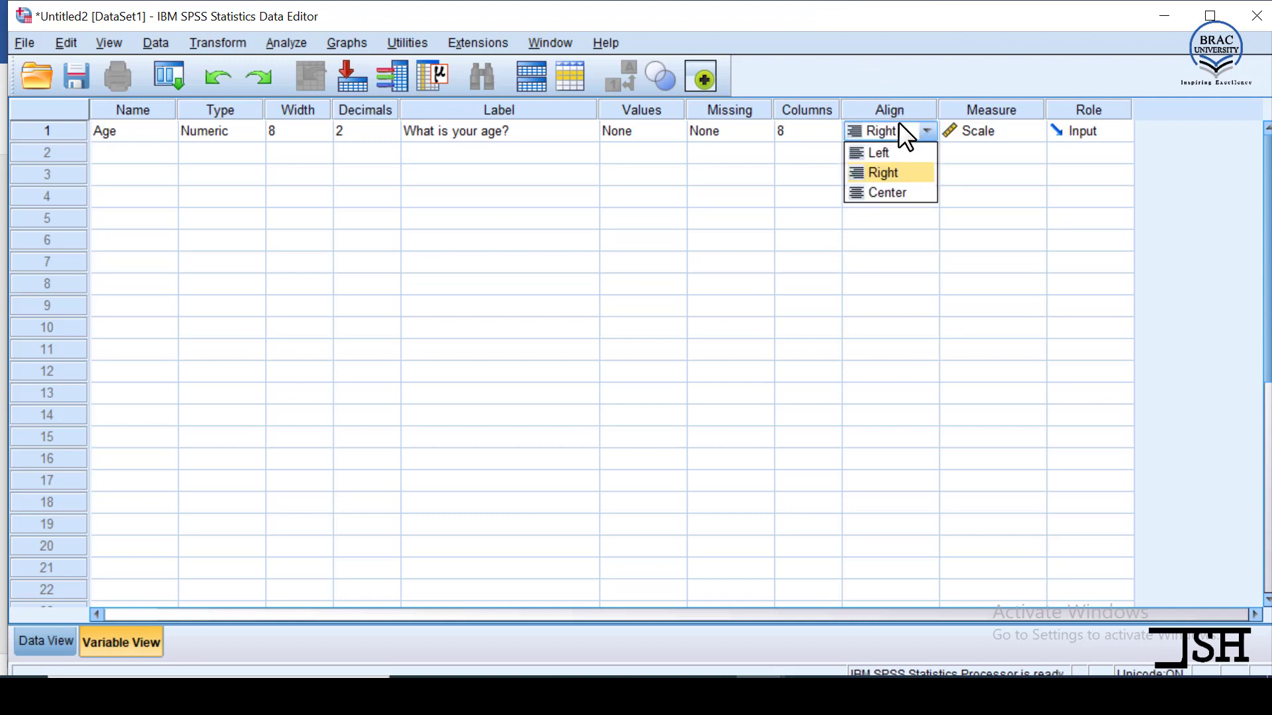
pyautogui.click(1005, 131)
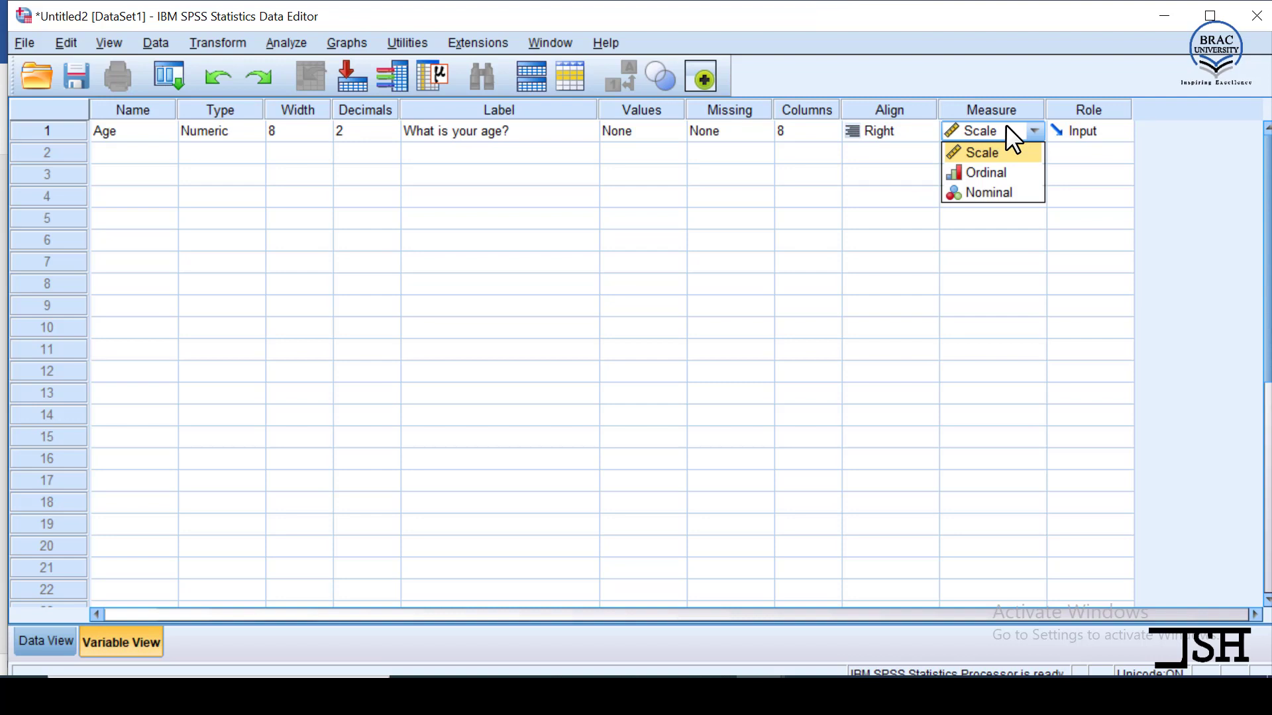
pyautogui.click(1005, 126)
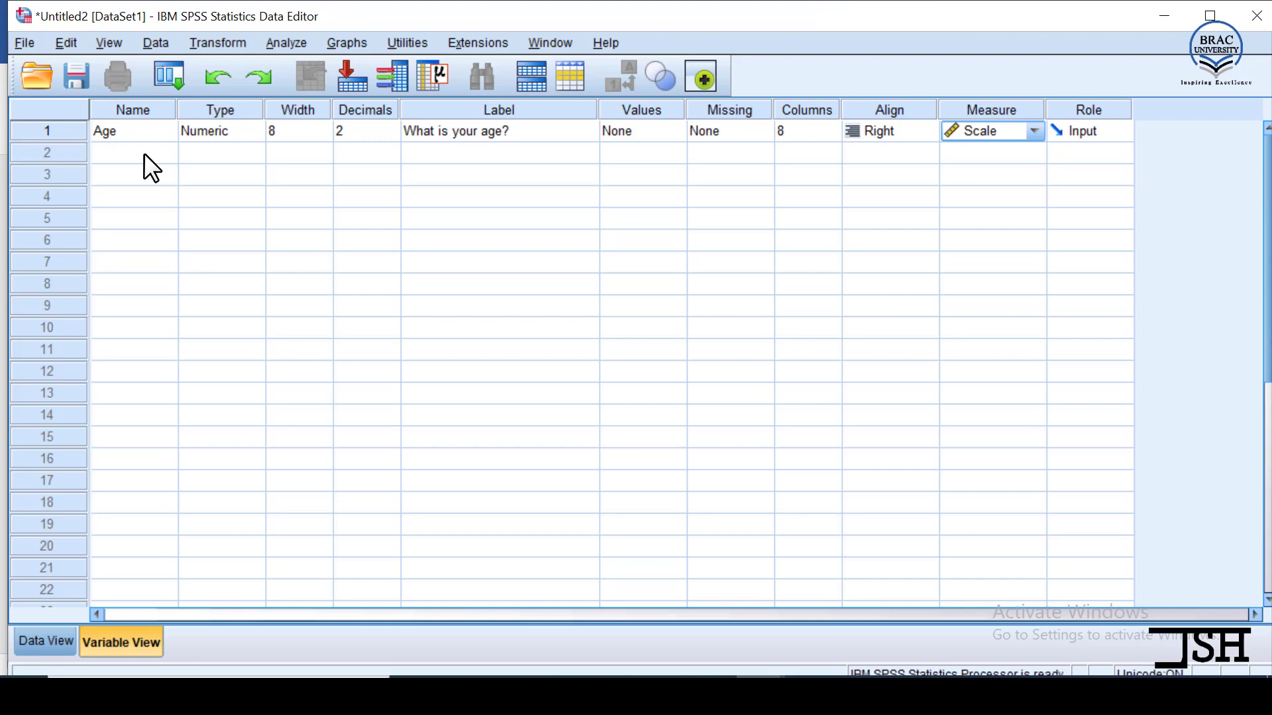
# Read question 2 of the sample survey questionnaire in Word, and return to the SPSS Data Editor
pyautogui.click(138, 137)
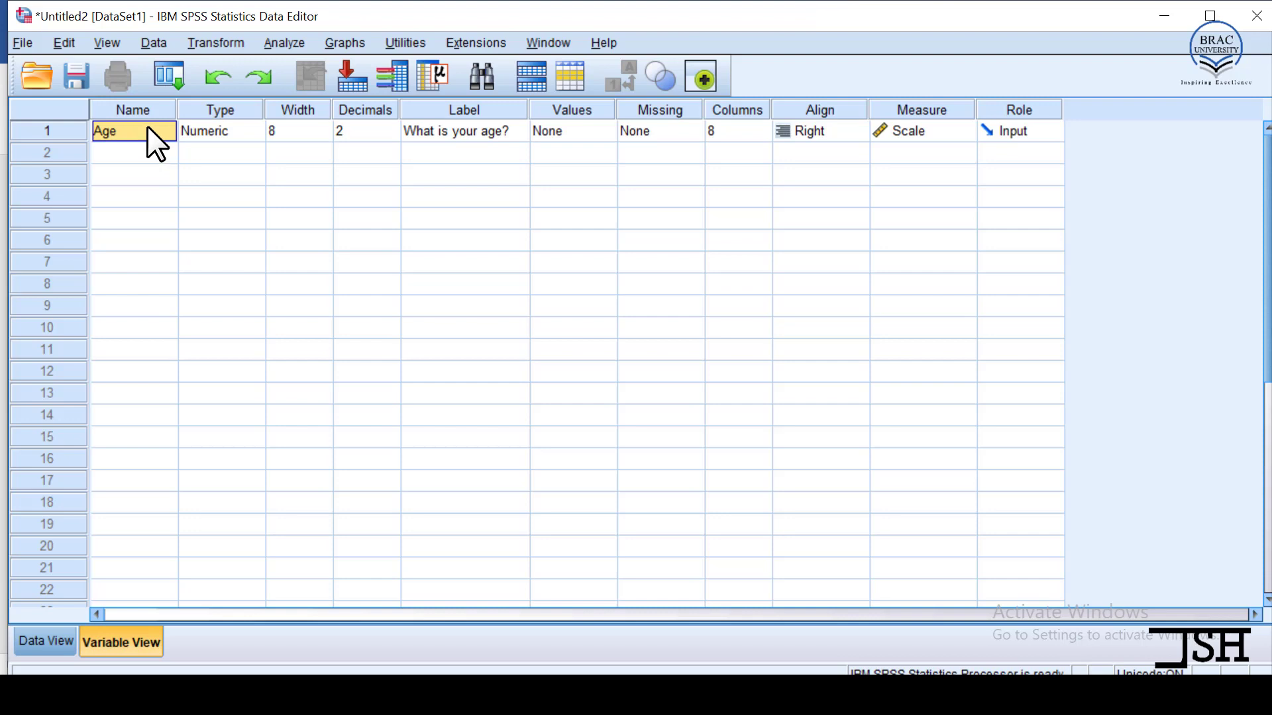
pyautogui.click(165, 154)
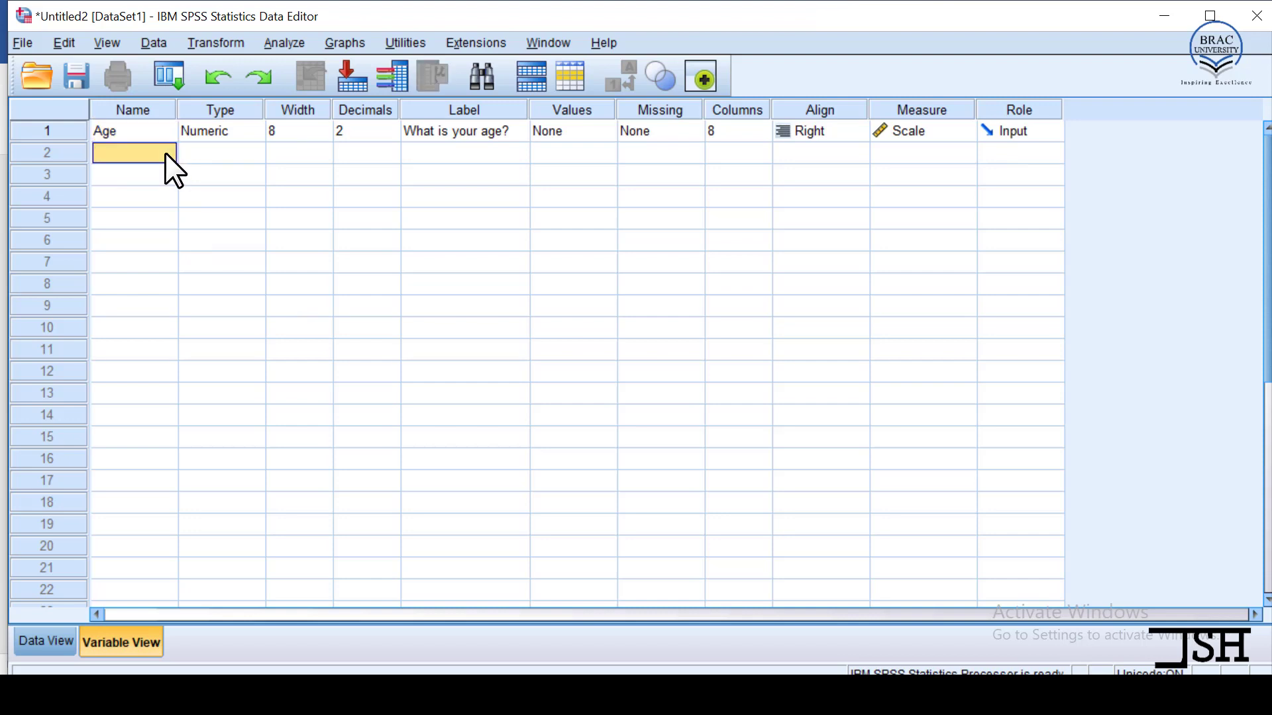
pyautogui.click(626, 694)
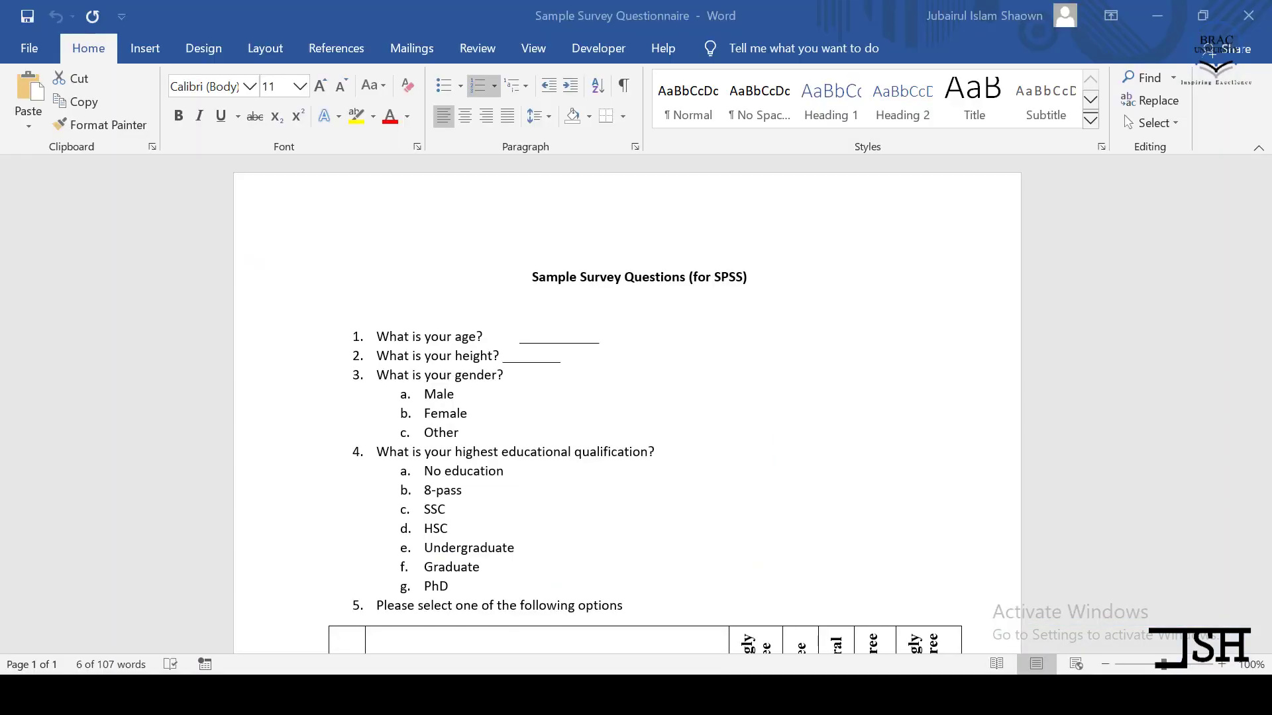
pyautogui.click(406, 356)
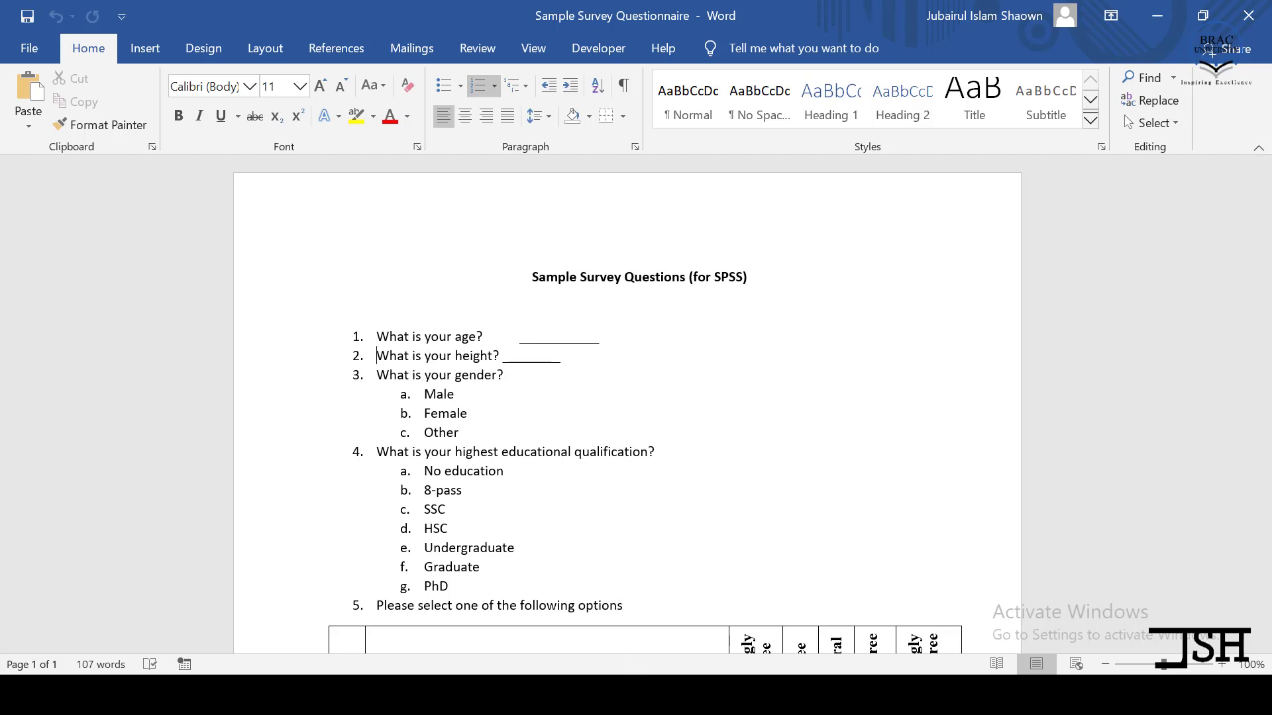
pyautogui.click(652, 696)
pyautogui.click(662, 602)
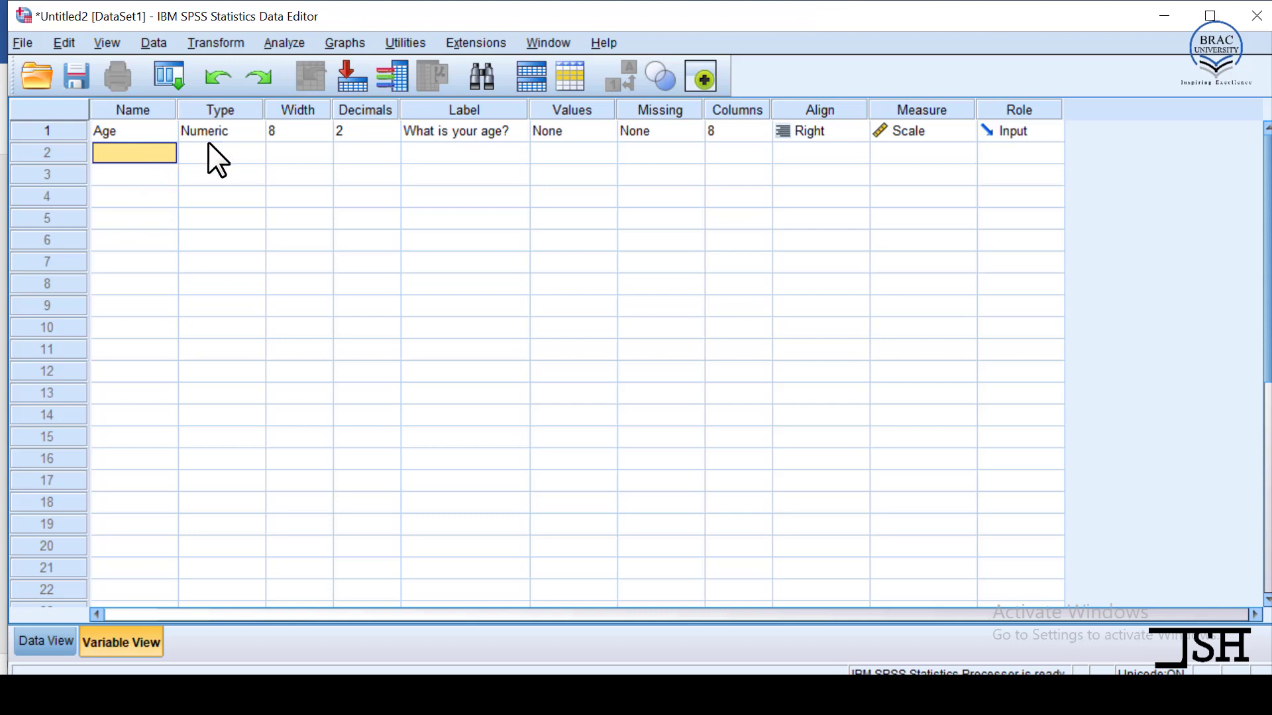
# Add a second variable named Height below Age, keeping its type as Numeric
pyautogui.click(154, 149)
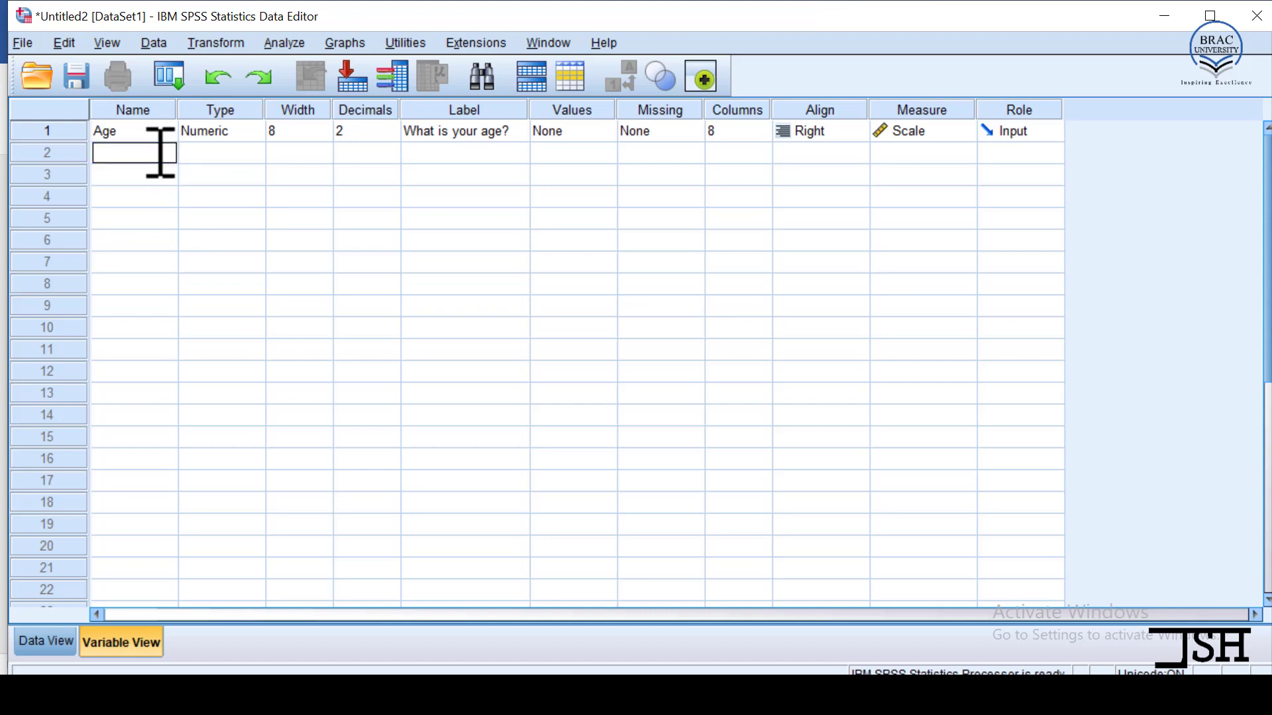
pyautogui.write('Height')
pyautogui.press('Return')
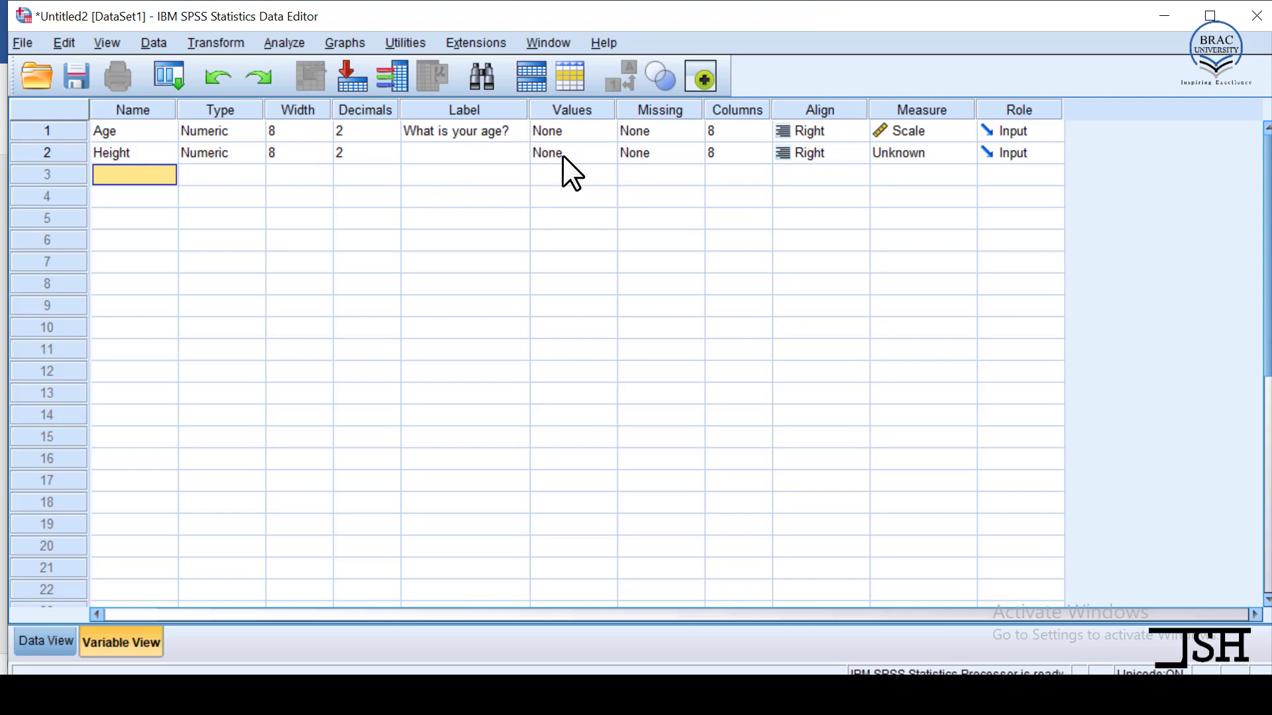
pyautogui.click(228, 159)
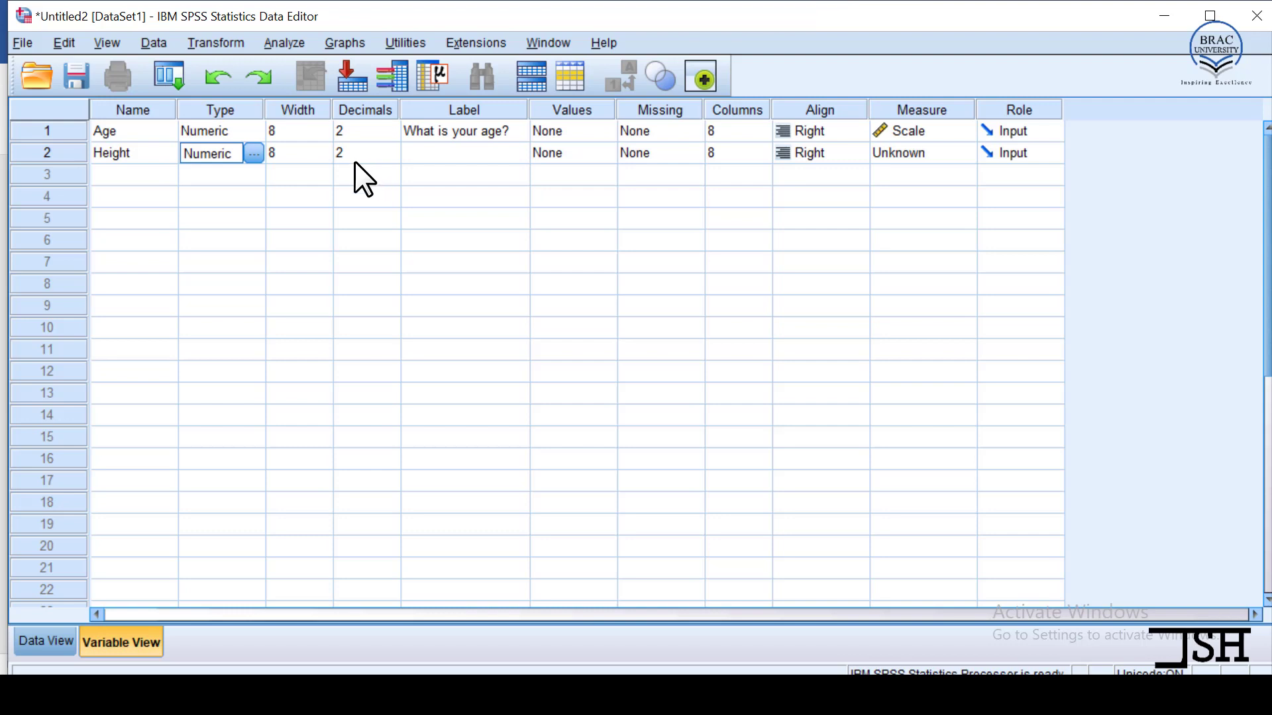
# Copy "What is your height?" from the Word questionnaire and paste it as the Height variable's label in SPSS
pyautogui.click(450, 156)
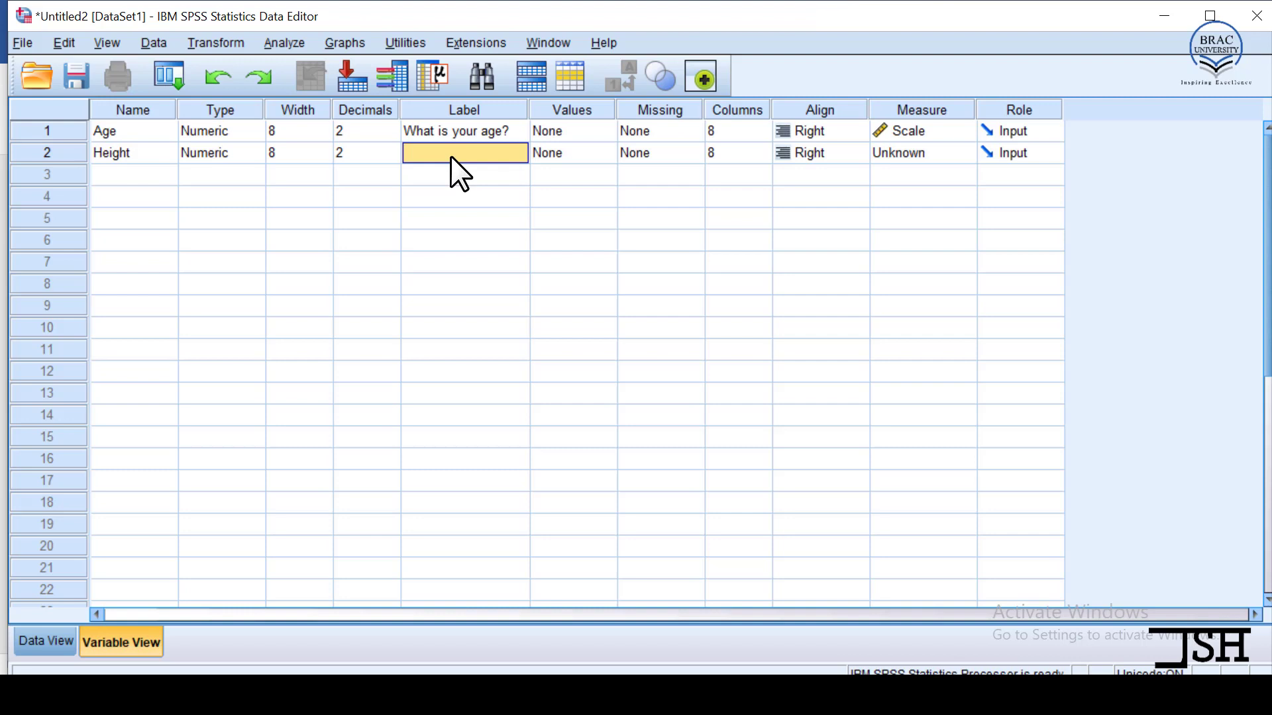
pyautogui.hotkey('alt', 'Tab')
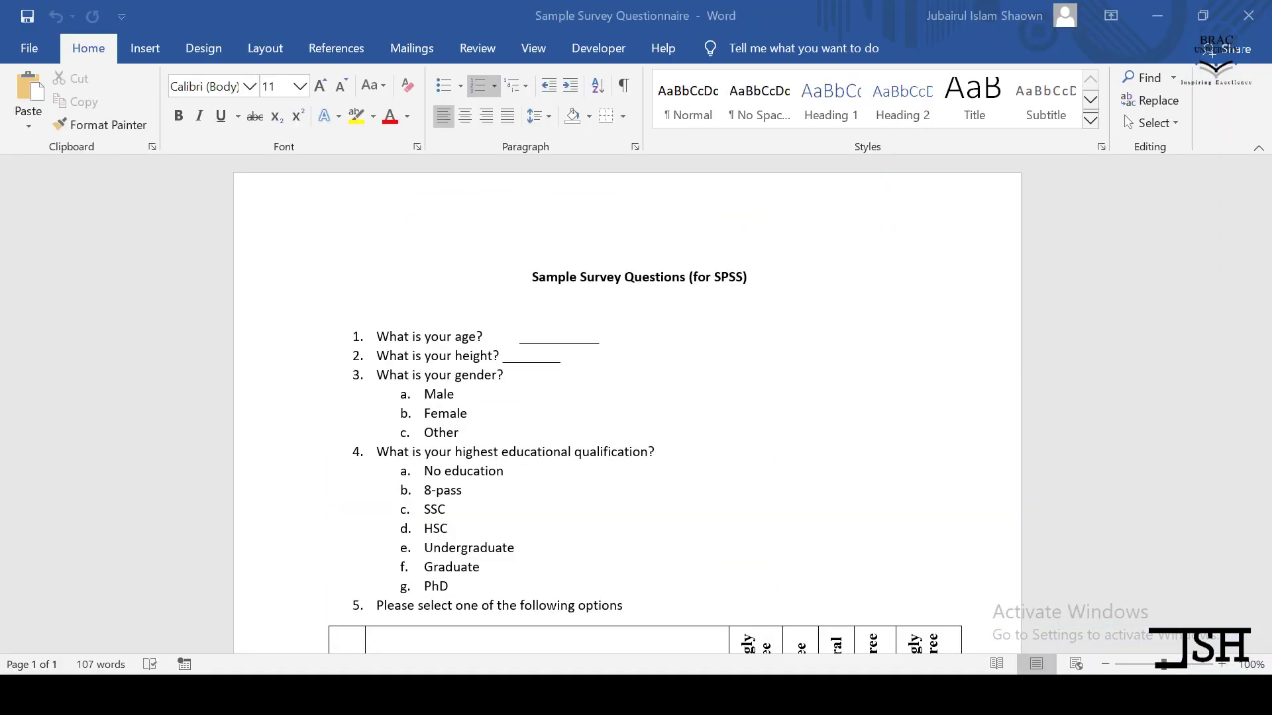
pyautogui.moveTo(377, 358); pyautogui.dragTo(507, 353)
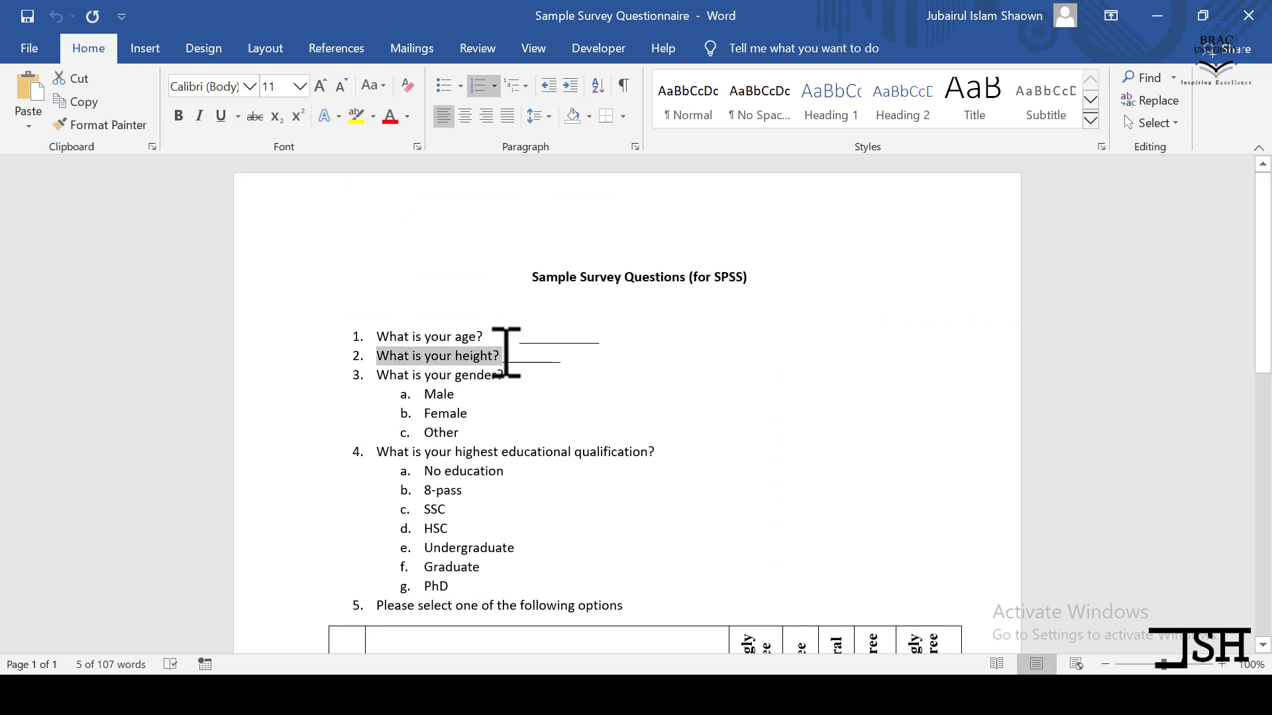
pyautogui.hotkey('alt', 'Tab')
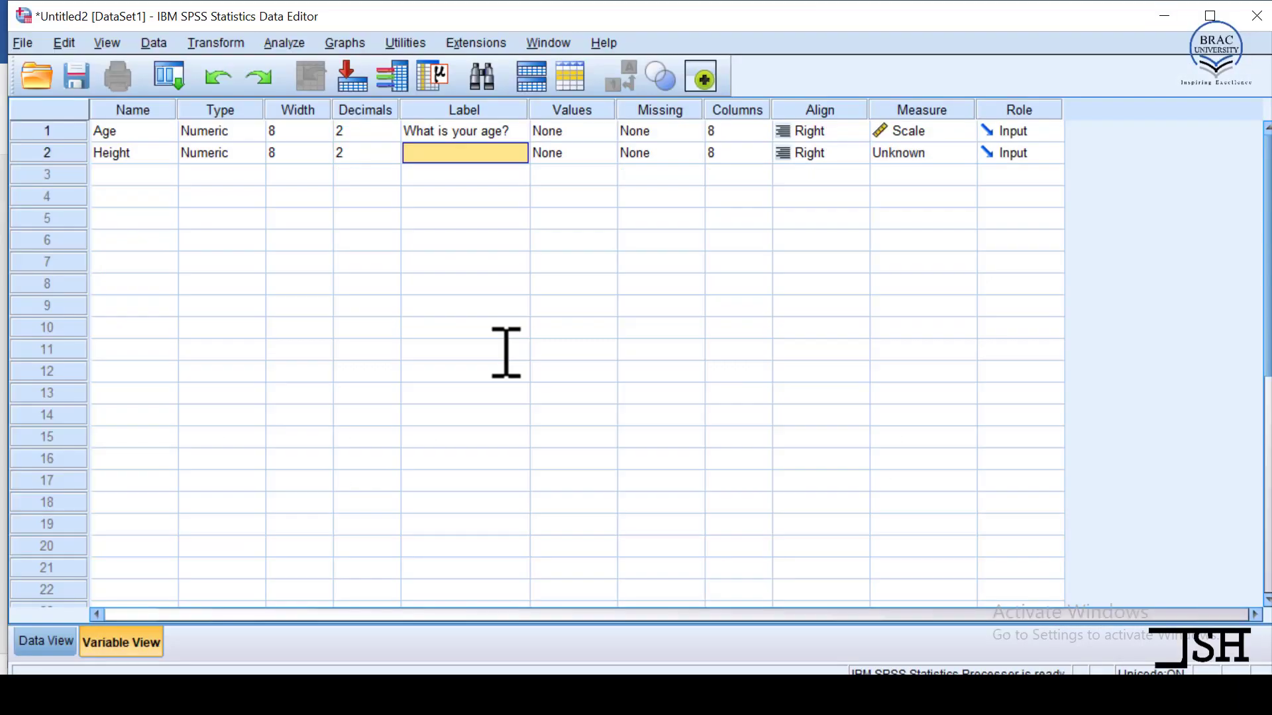
pyautogui.doubleClick(435, 151)
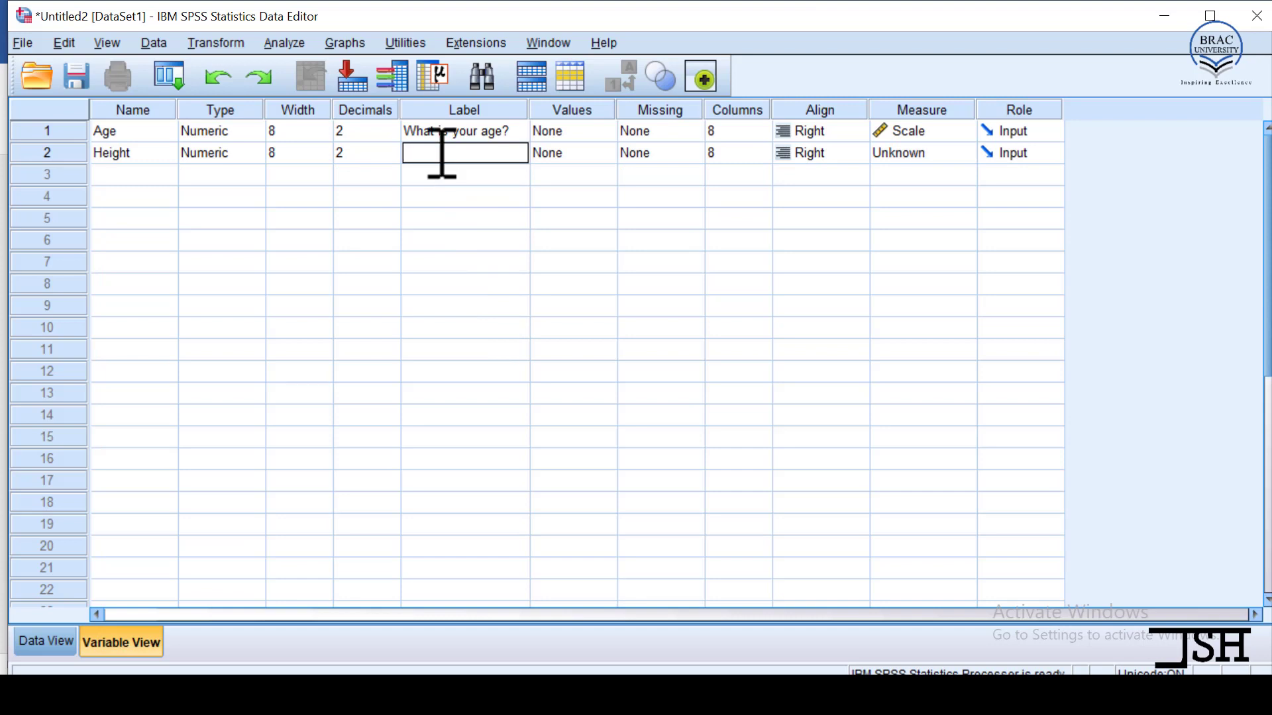
pyautogui.write('2.What is your height?')
pyautogui.press('Return')
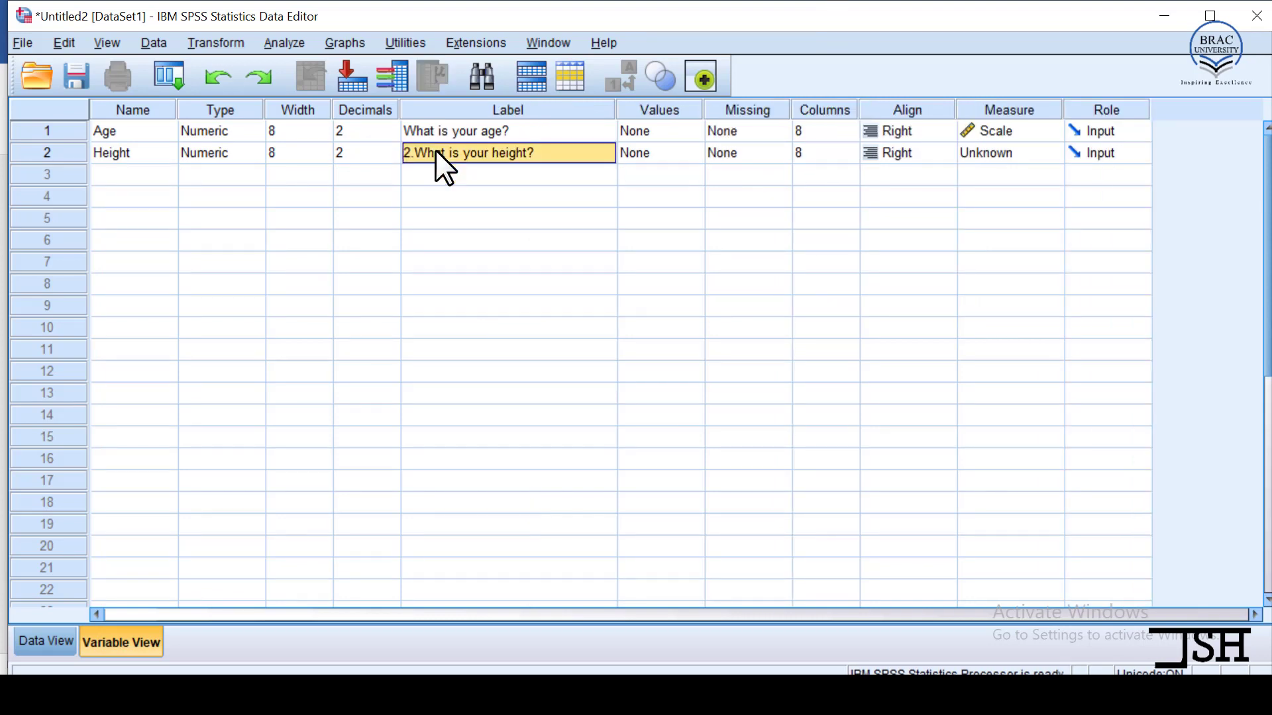
# Remove the leading question number from the Height variable's label and set its measurement level to Scale
pyautogui.doubleClick(435, 150)
pyautogui.press('BackSpace')
pyautogui.press('BackSpace')
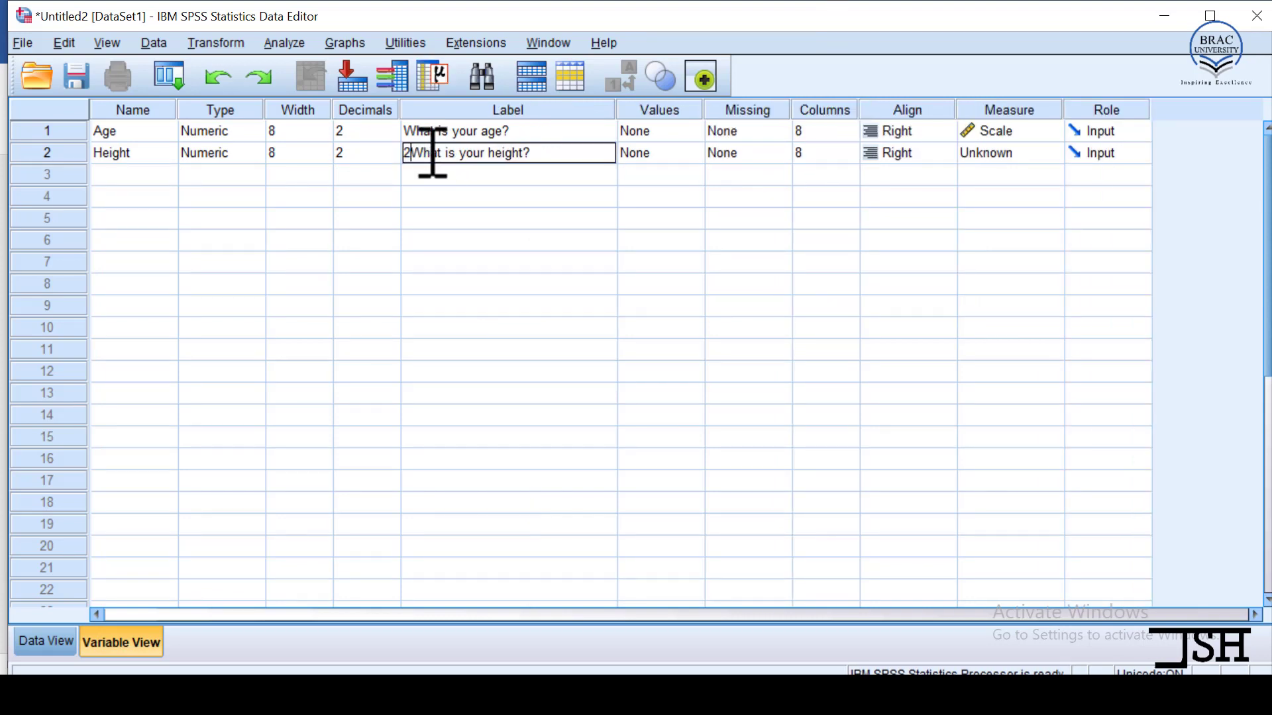
pyautogui.press('BackSpace')
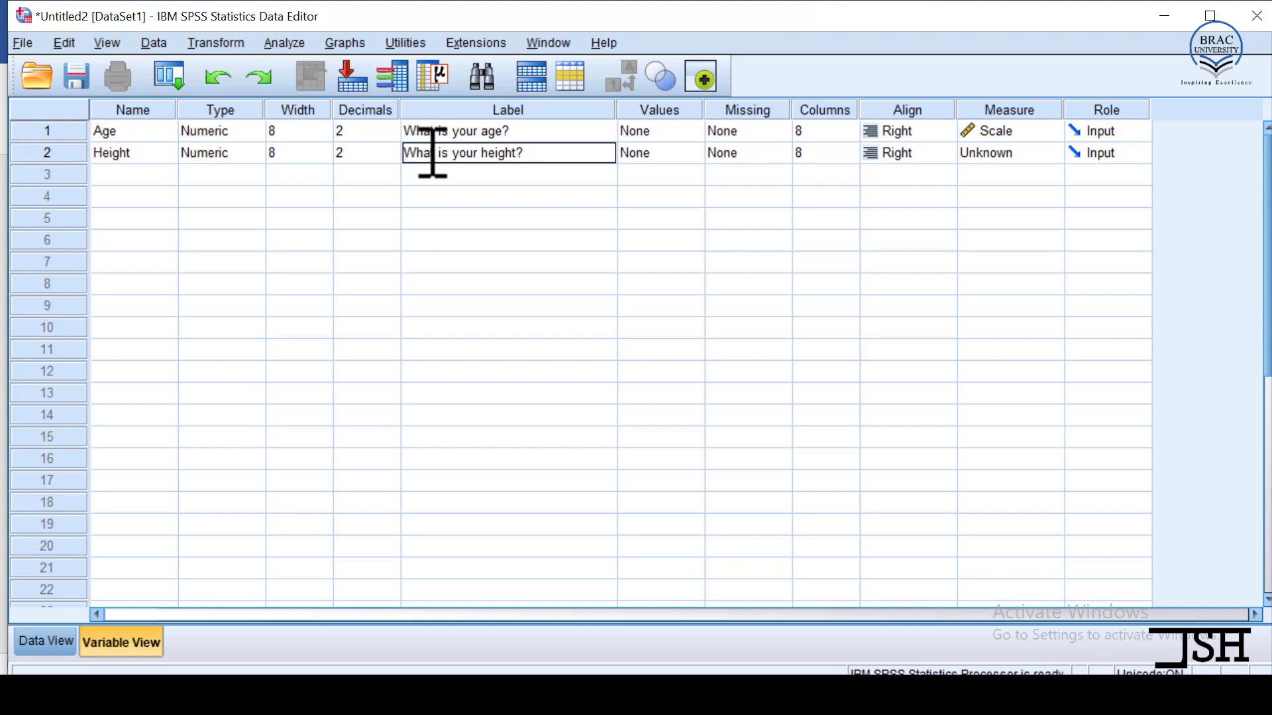
pyautogui.press('Return')
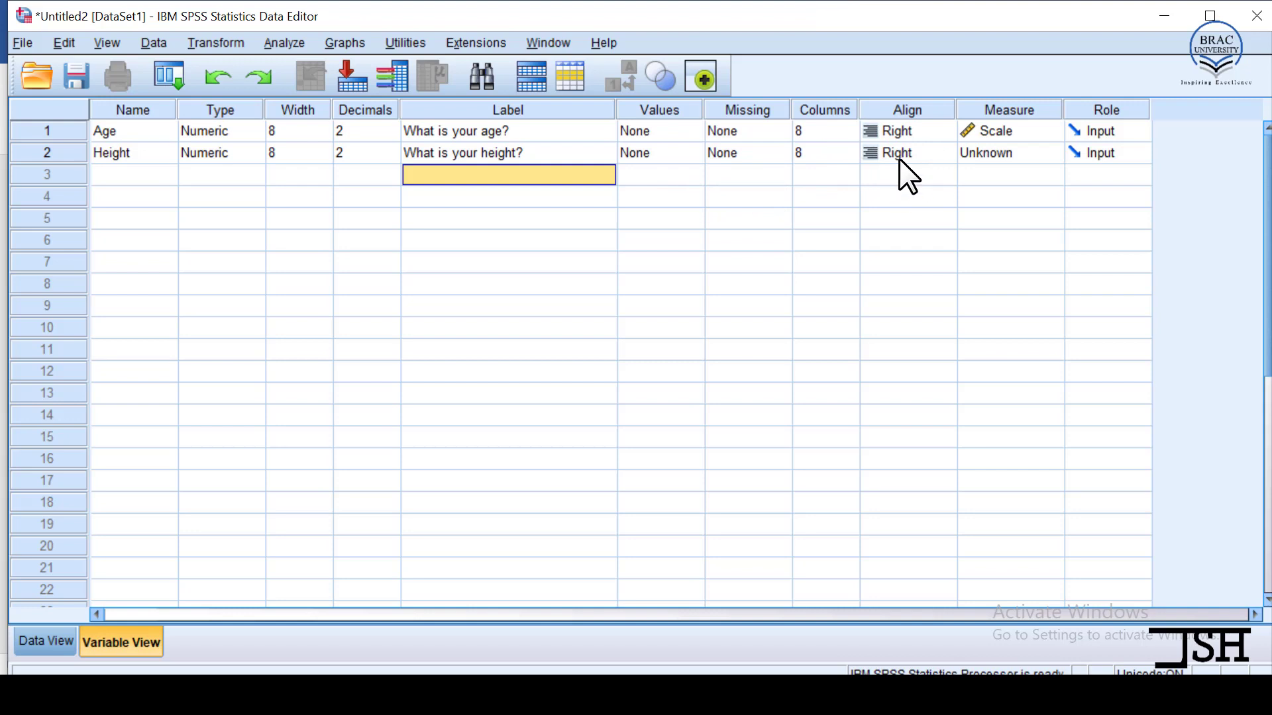
pyautogui.click(1022, 154)
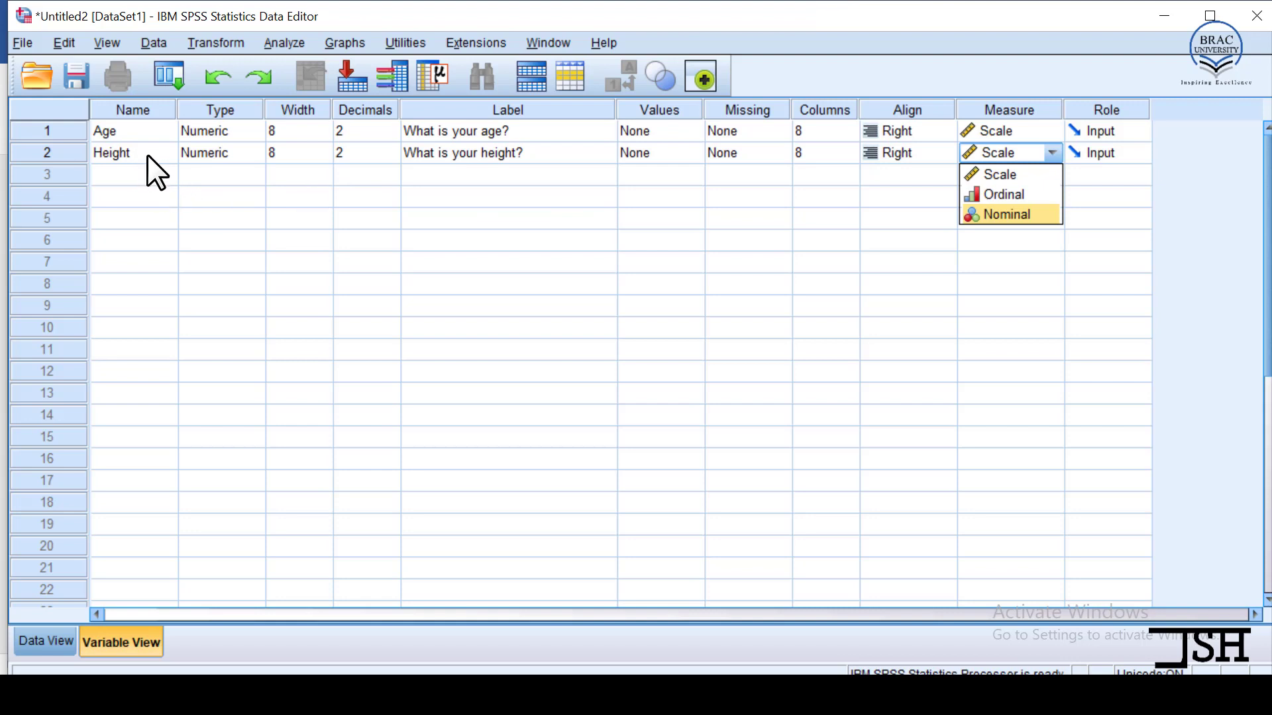
pyautogui.click(1001, 175)
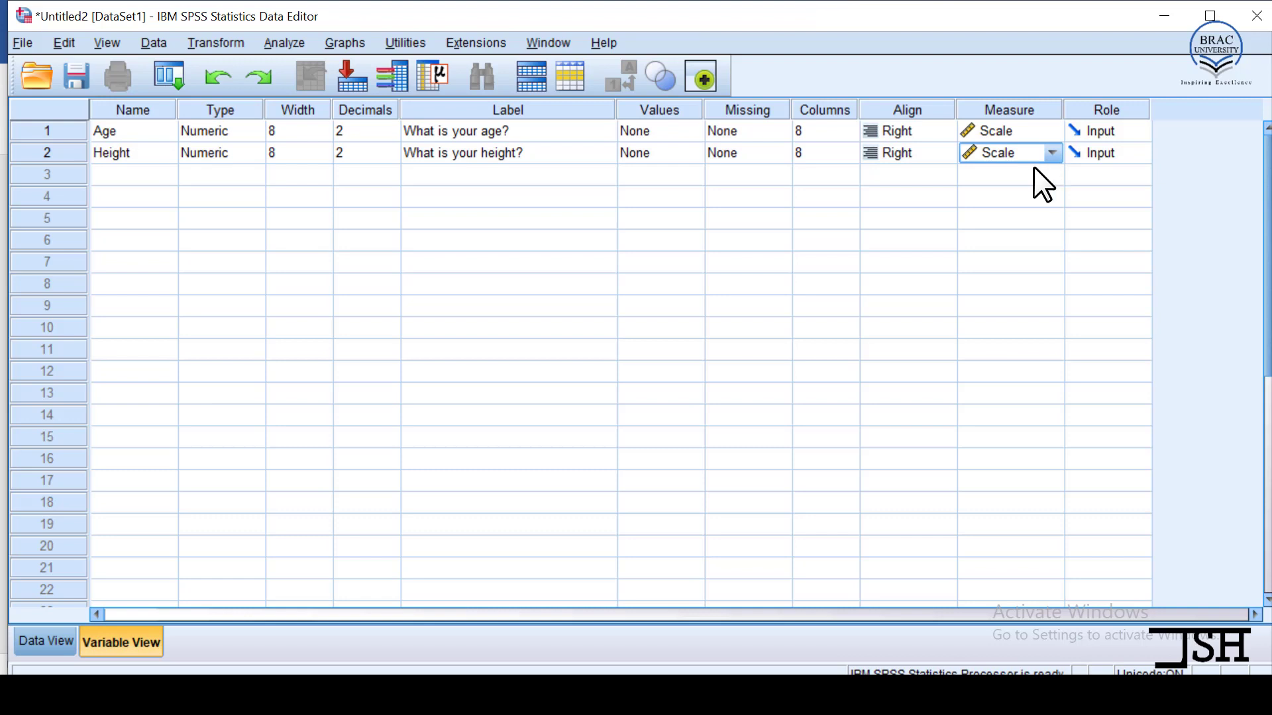
# Look up question 3 about gender in the Word questionnaire, and return to the SPSS Data Editor
pyautogui.click(108, 178)
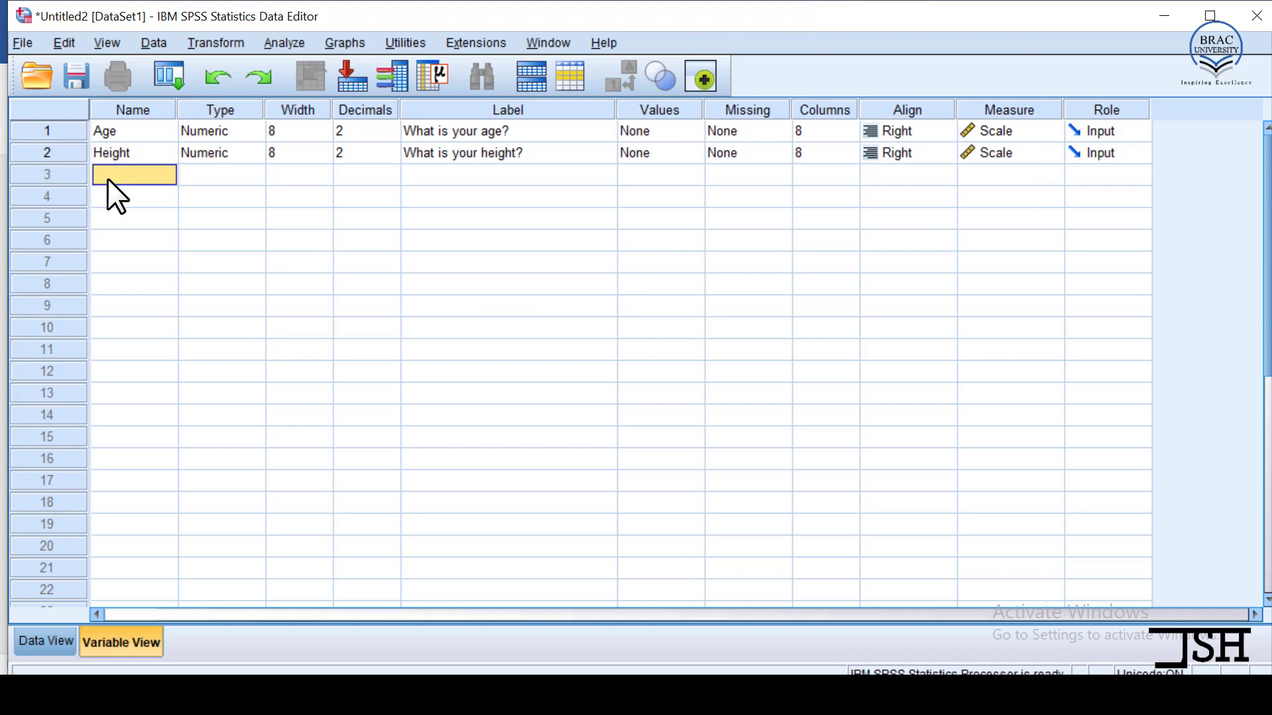
pyautogui.click(652, 666)
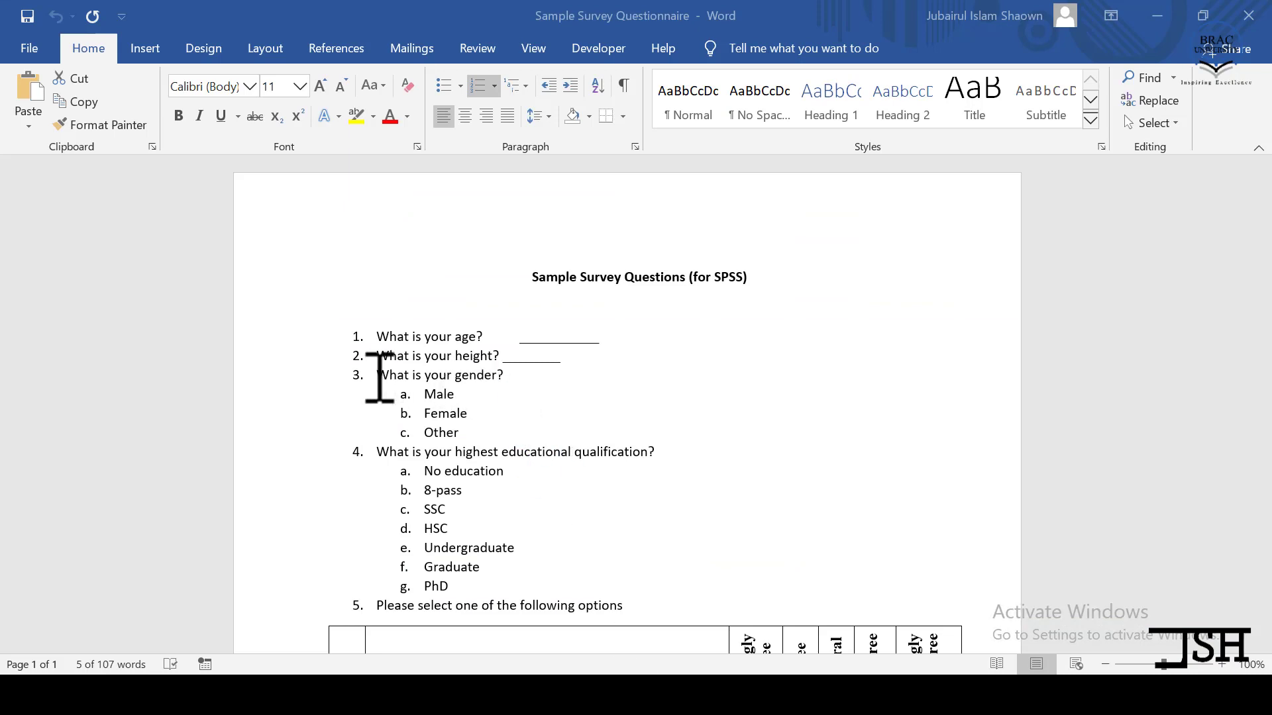
pyautogui.keyDown('ctrl'); pyautogui.click(385, 358); pyautogui.keyUp('ctrl')
pyautogui.tripleClick(448, 375)
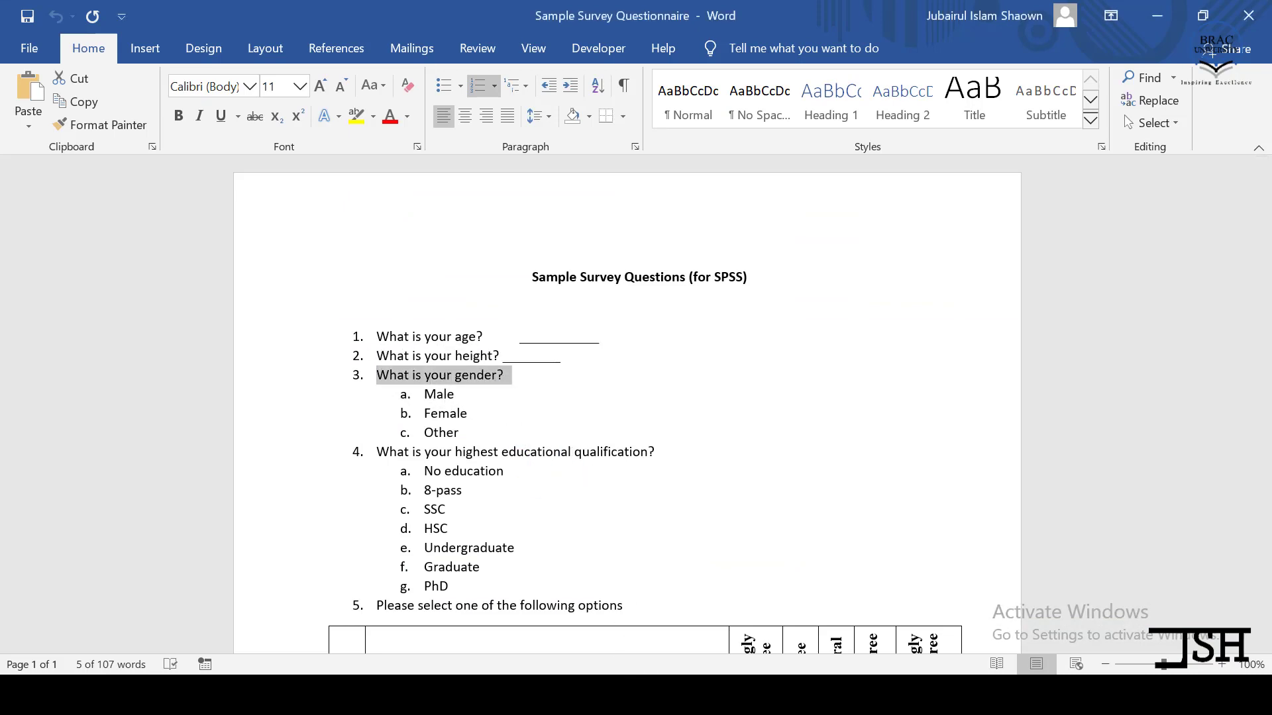
pyautogui.moveTo(636, 695)
pyautogui.click(641, 620)
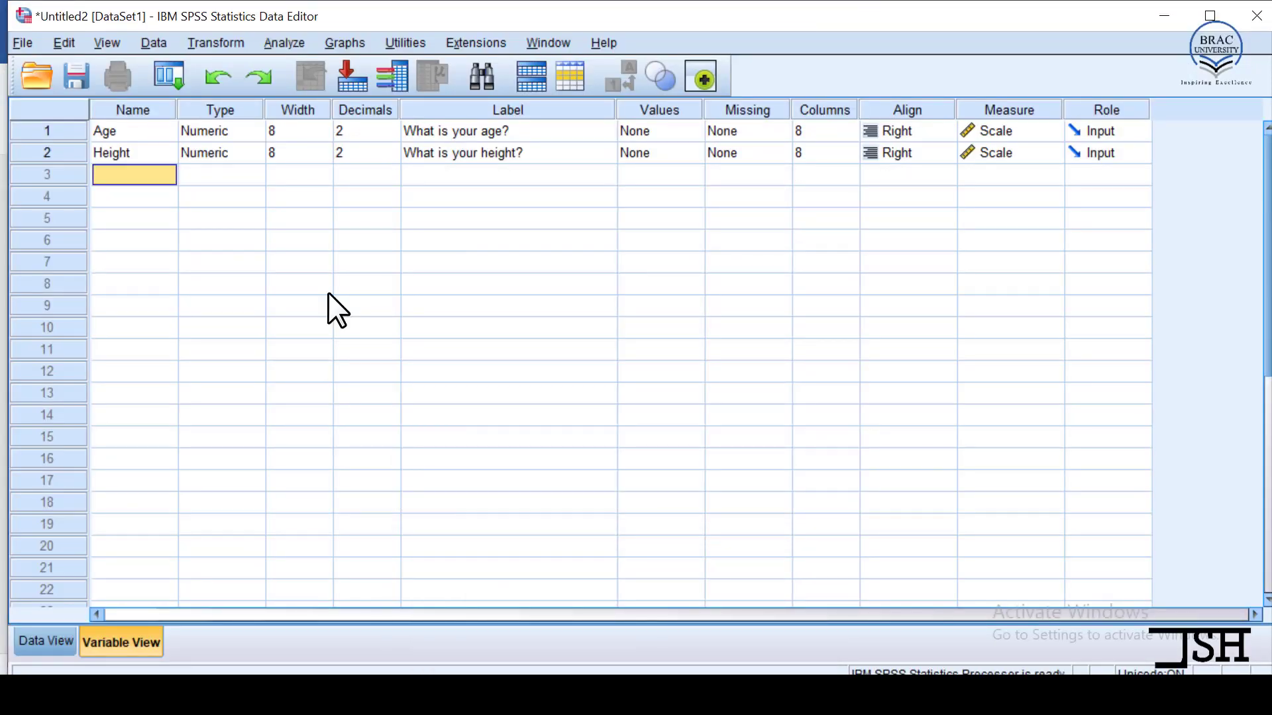
# Add a third variable named Gender, keeping the Numeric type, width 8 and 2 decimals
pyautogui.doubleClick(141, 173)
pyautogui.write('Gender')
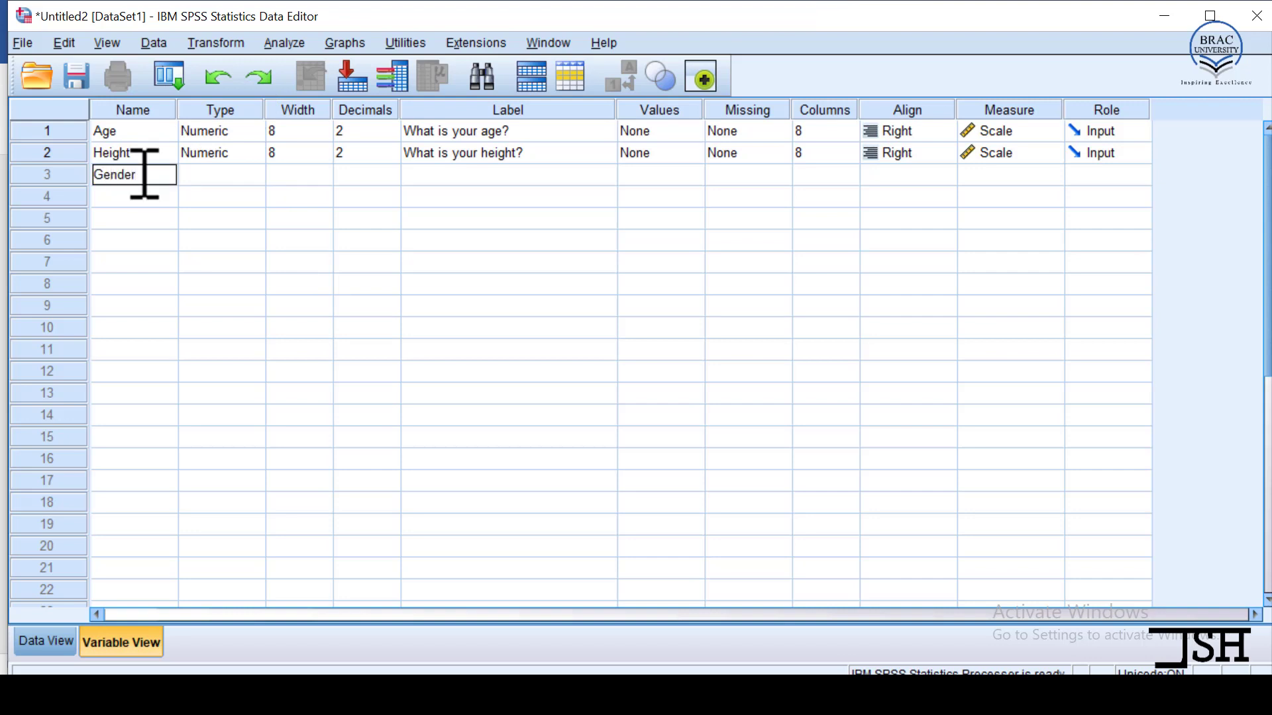
pyautogui.press('Return')
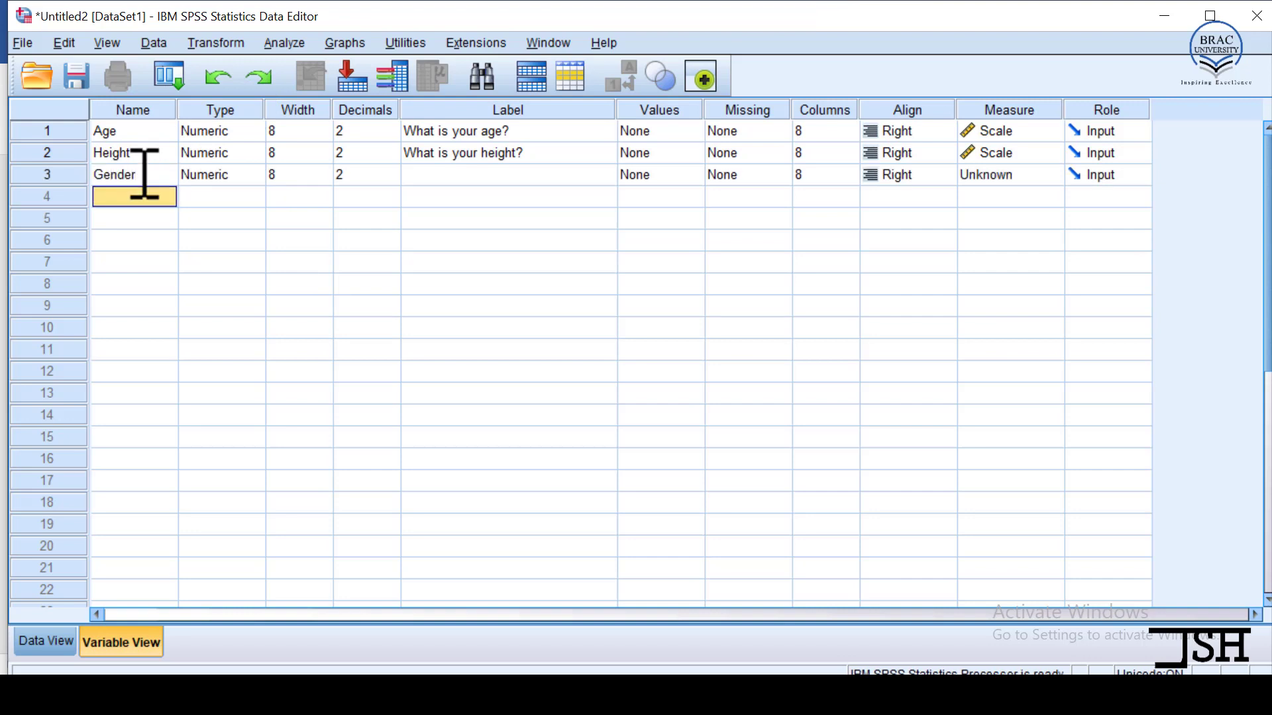
pyautogui.click(232, 173)
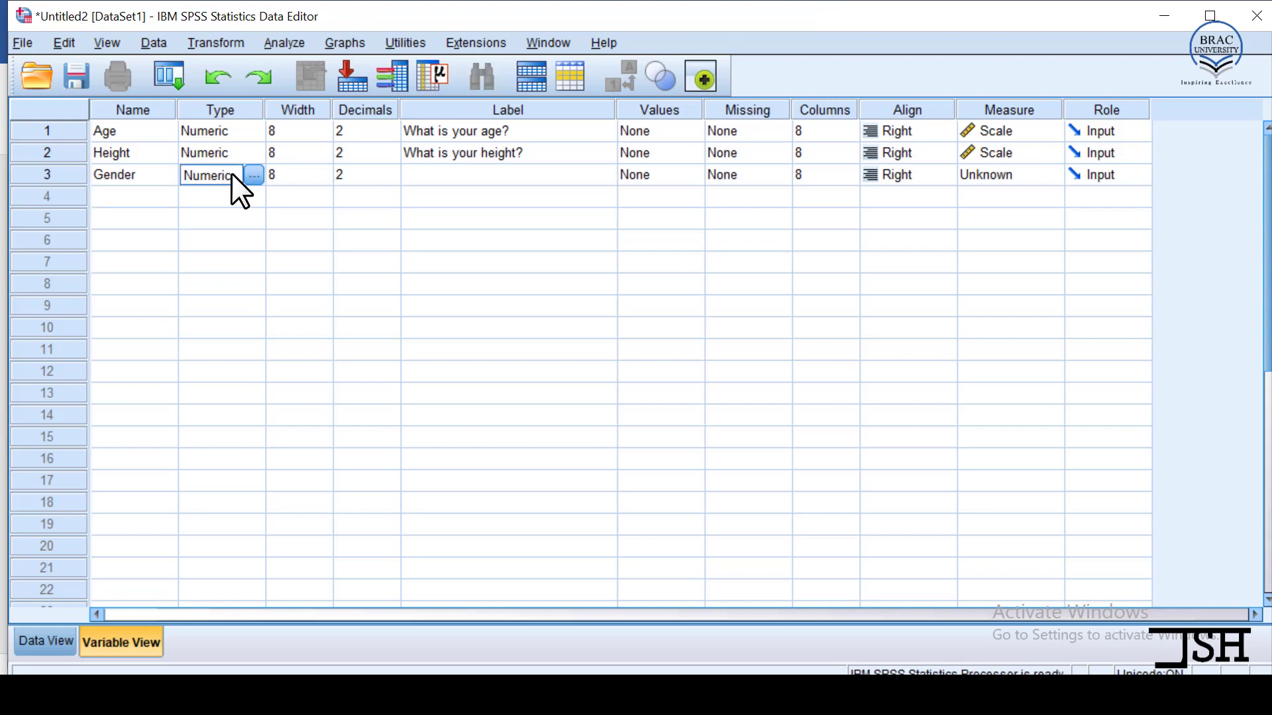
pyautogui.click(301, 174)
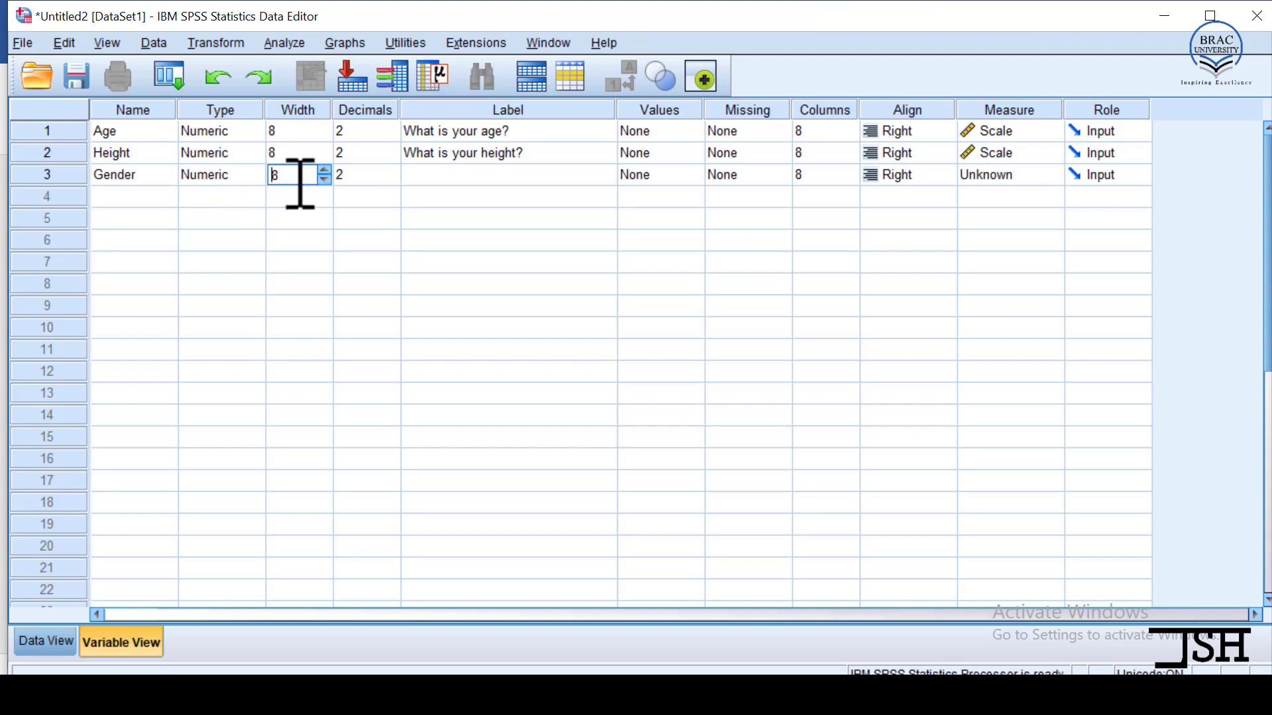
pyautogui.click(367, 177)
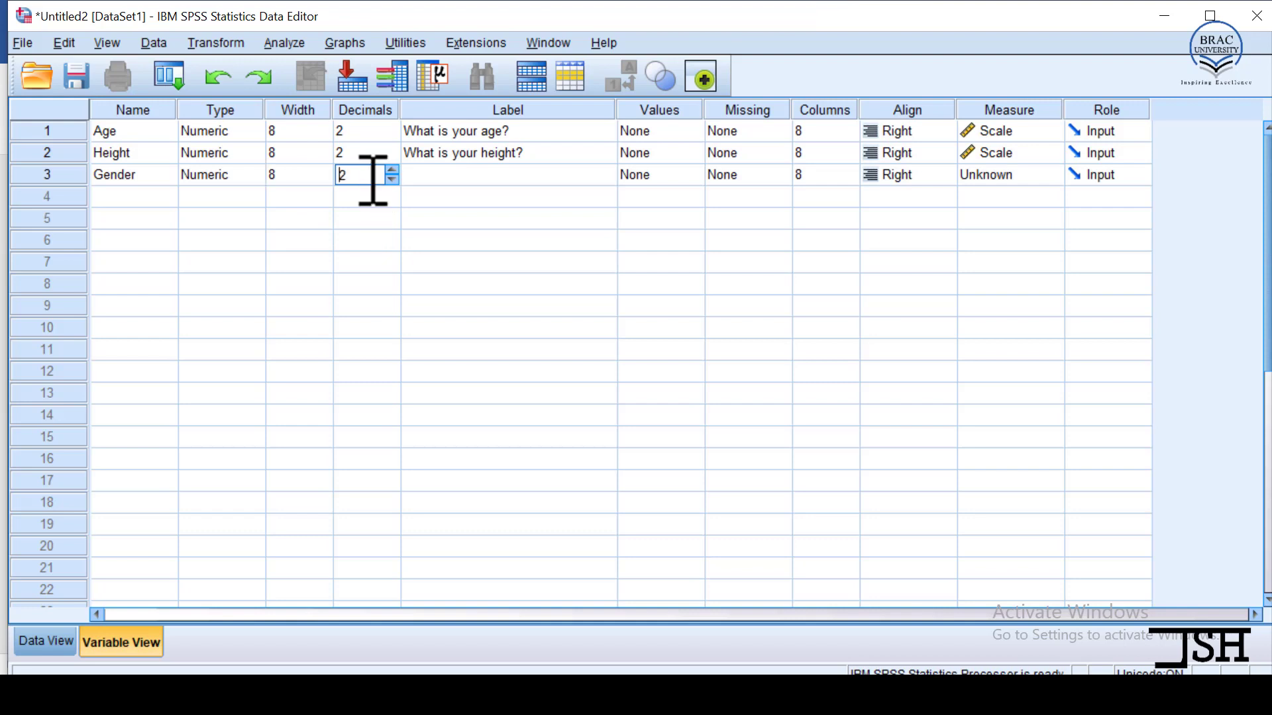
# Copy "What is your gender?" from the Word questionnaire into the Gender variable's label in SPSS, removing the leading question number
pyautogui.click(457, 176)
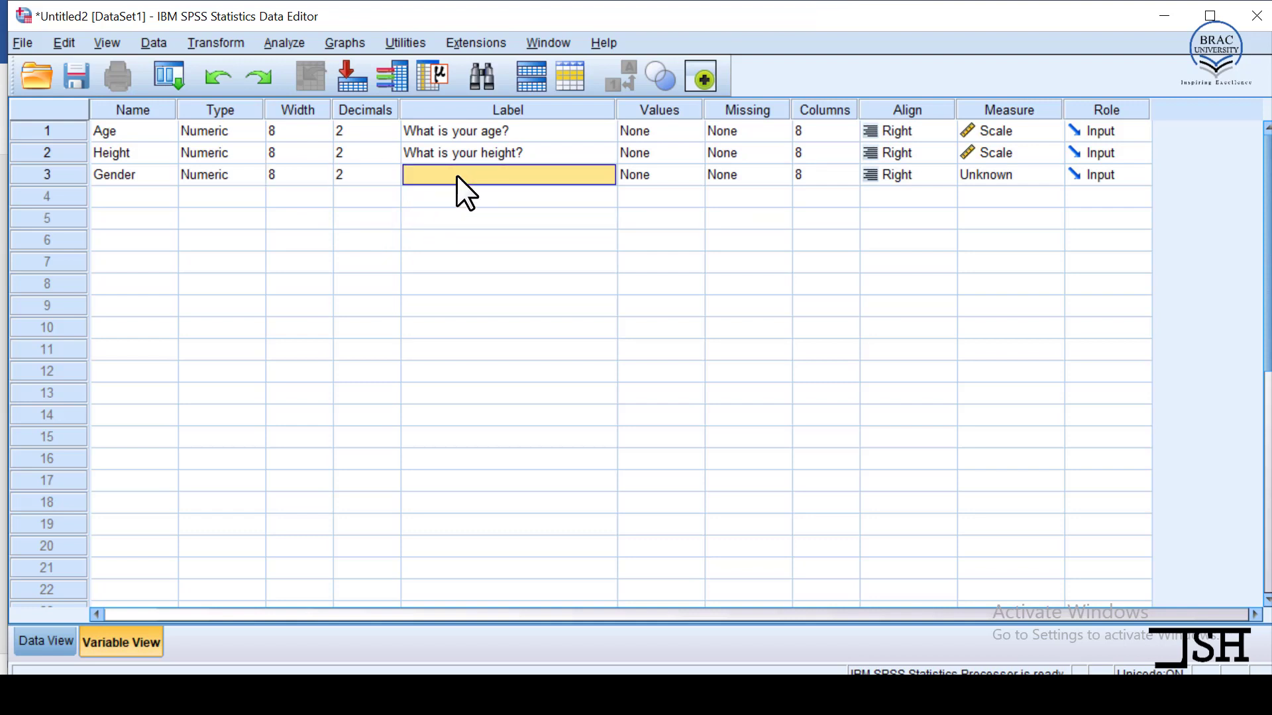
pyautogui.hotkey('alt', 'Tab')
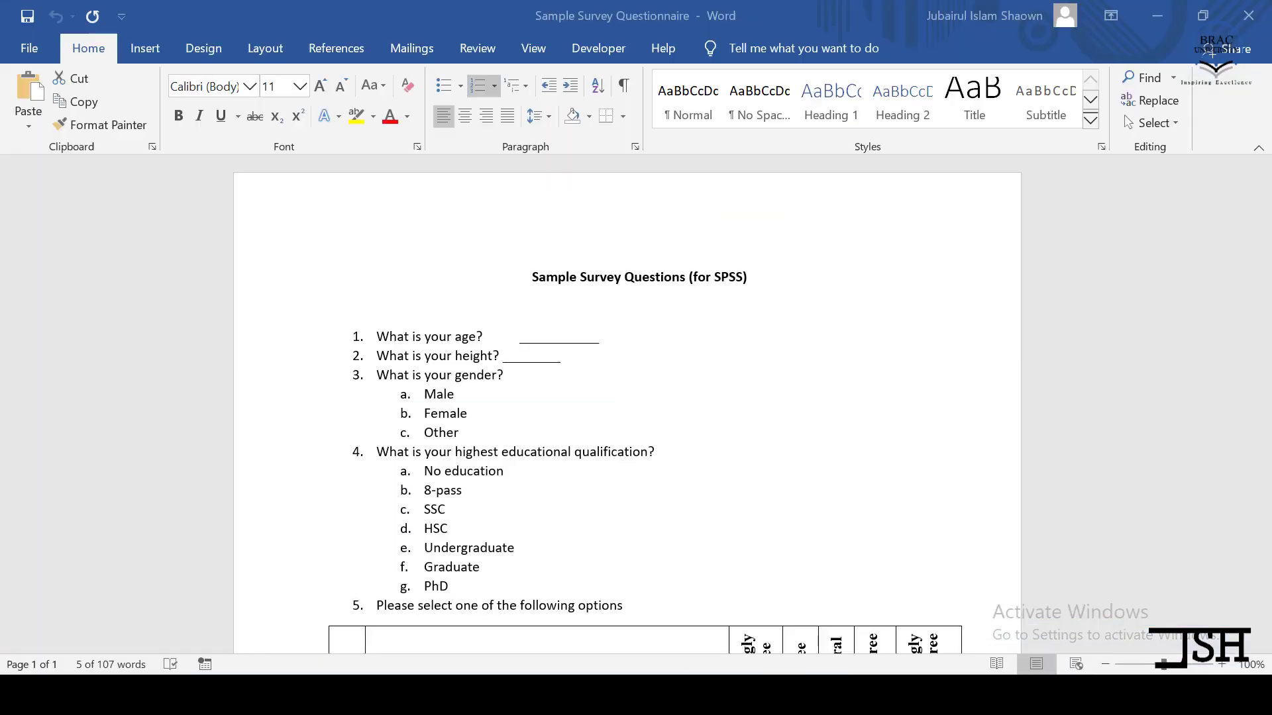
pyautogui.moveTo(376, 375); pyautogui.dragTo(511, 376)
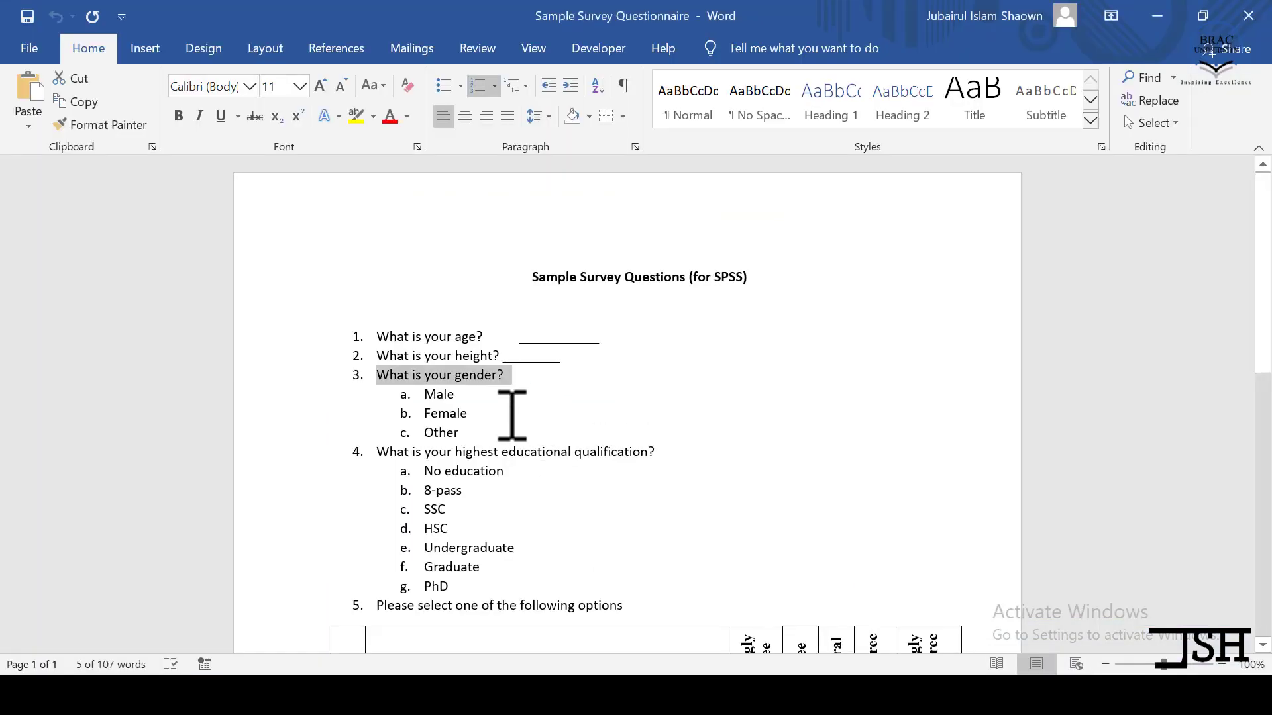
pyautogui.hotkey('alt', 'Tab')
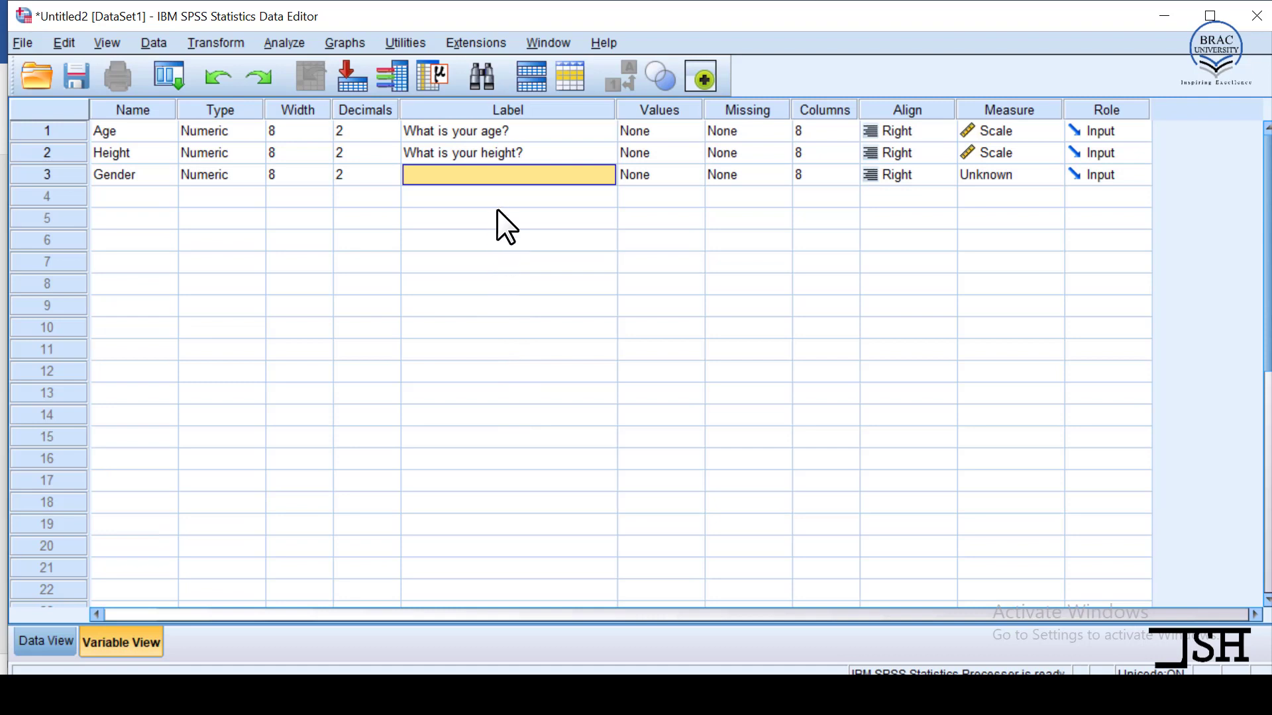
pyautogui.doubleClick(490, 176)
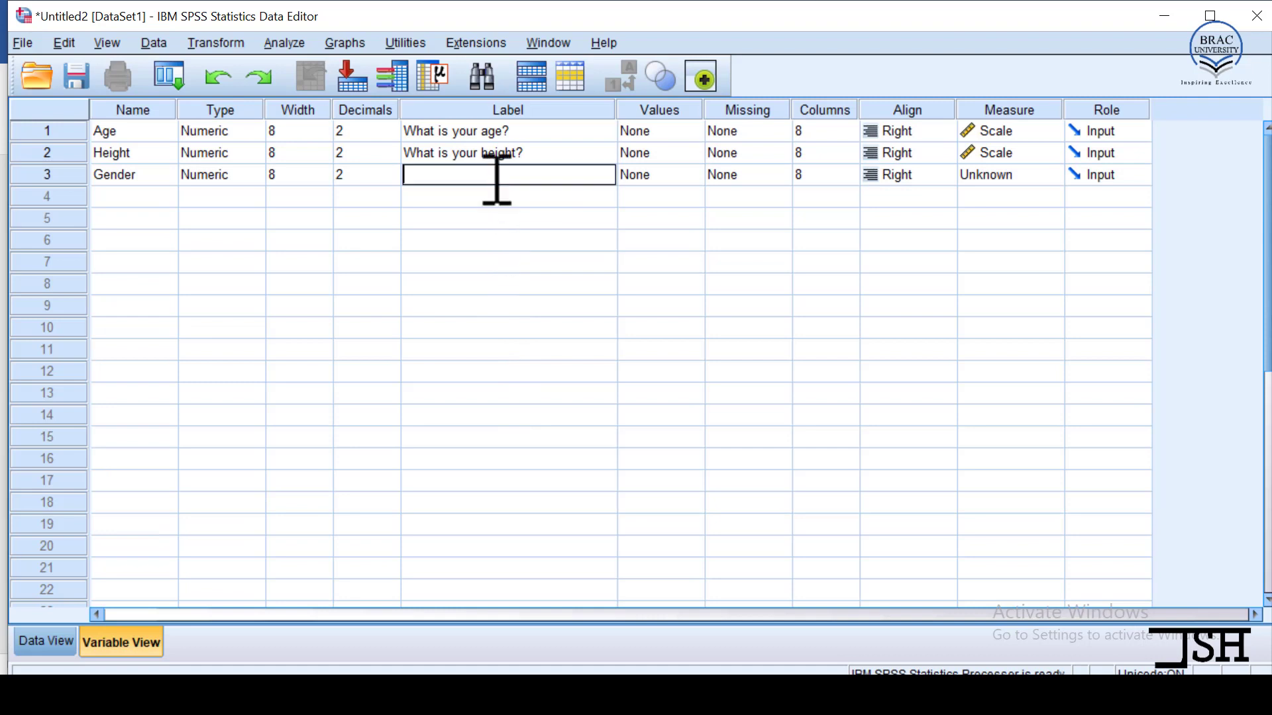
pyautogui.write('3.\tWhat is your gender?')
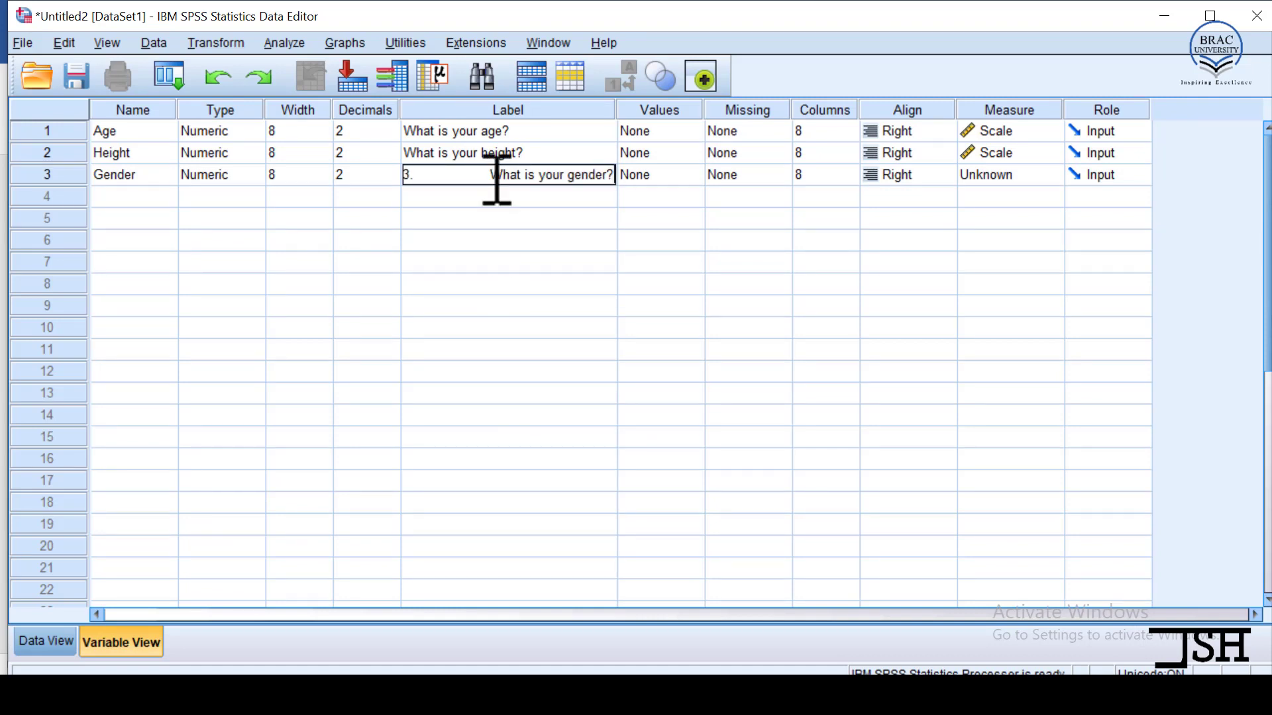
pyautogui.press('BackSpace')
pyautogui.press('BackSpace')
pyautogui.press('BackSpace')
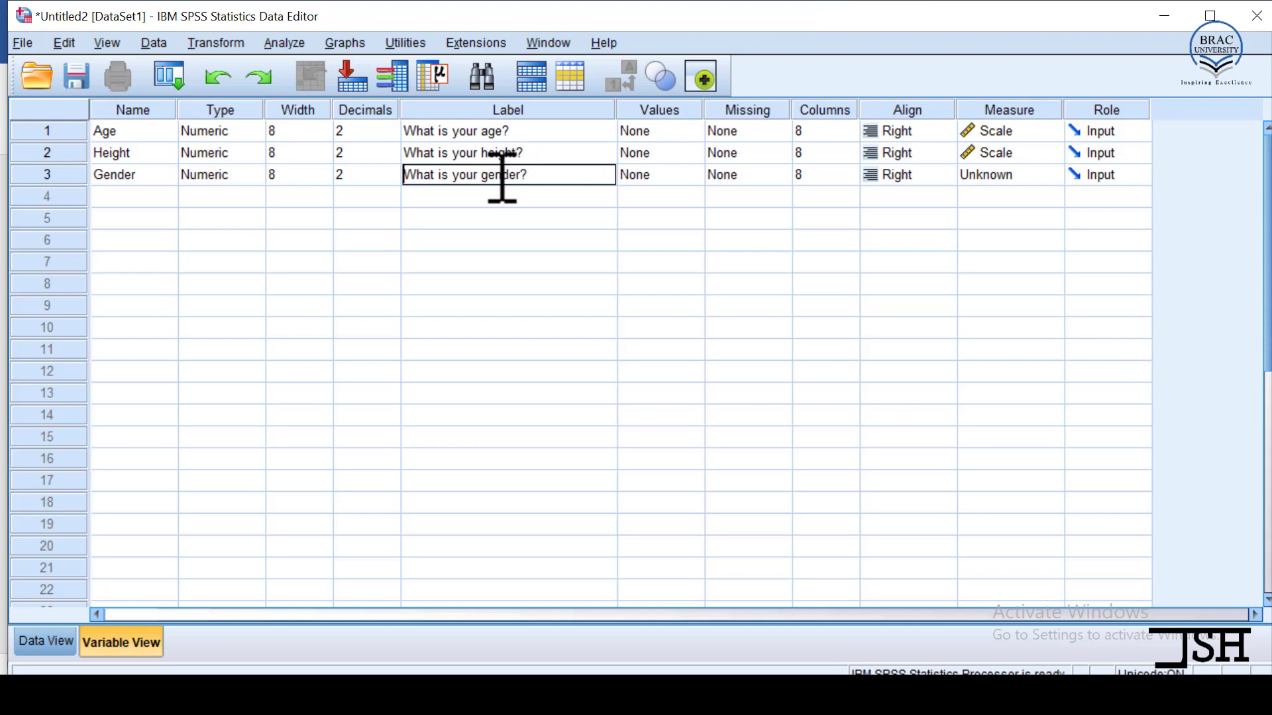
# Open the value labels of the Gender variable and add value 1 with the label Male
pyautogui.press('Return')
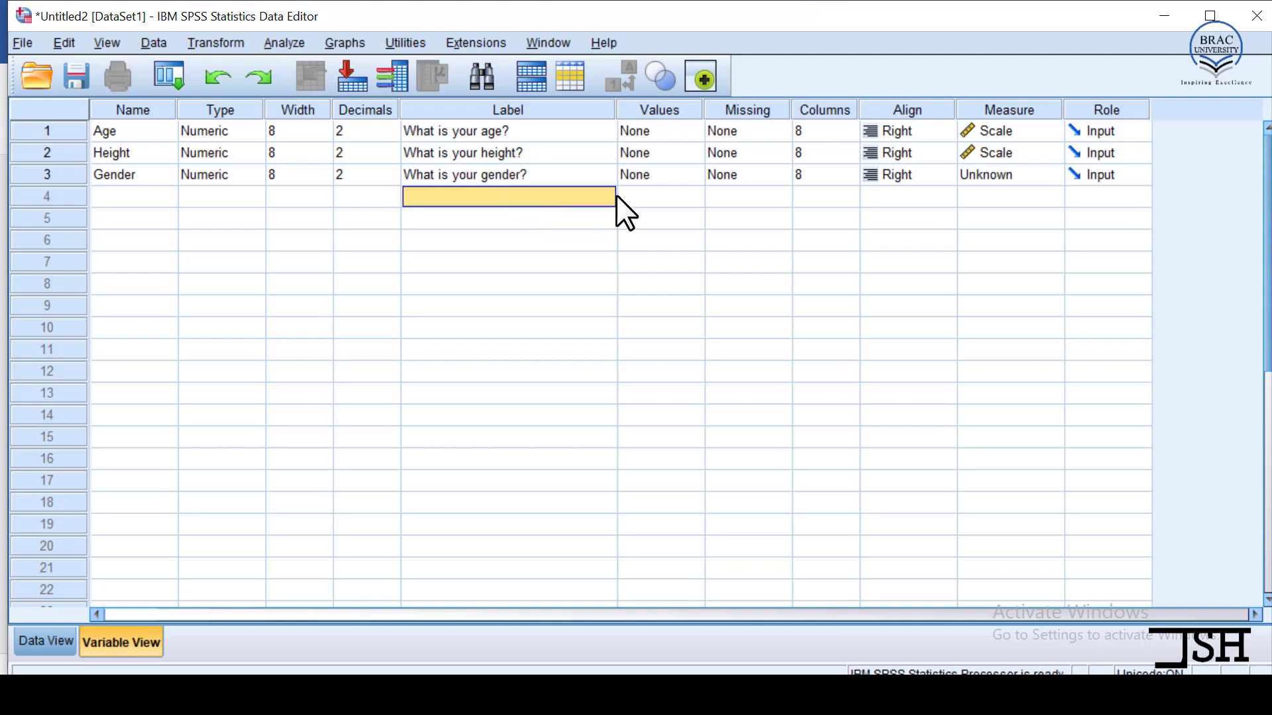
pyautogui.click(651, 174)
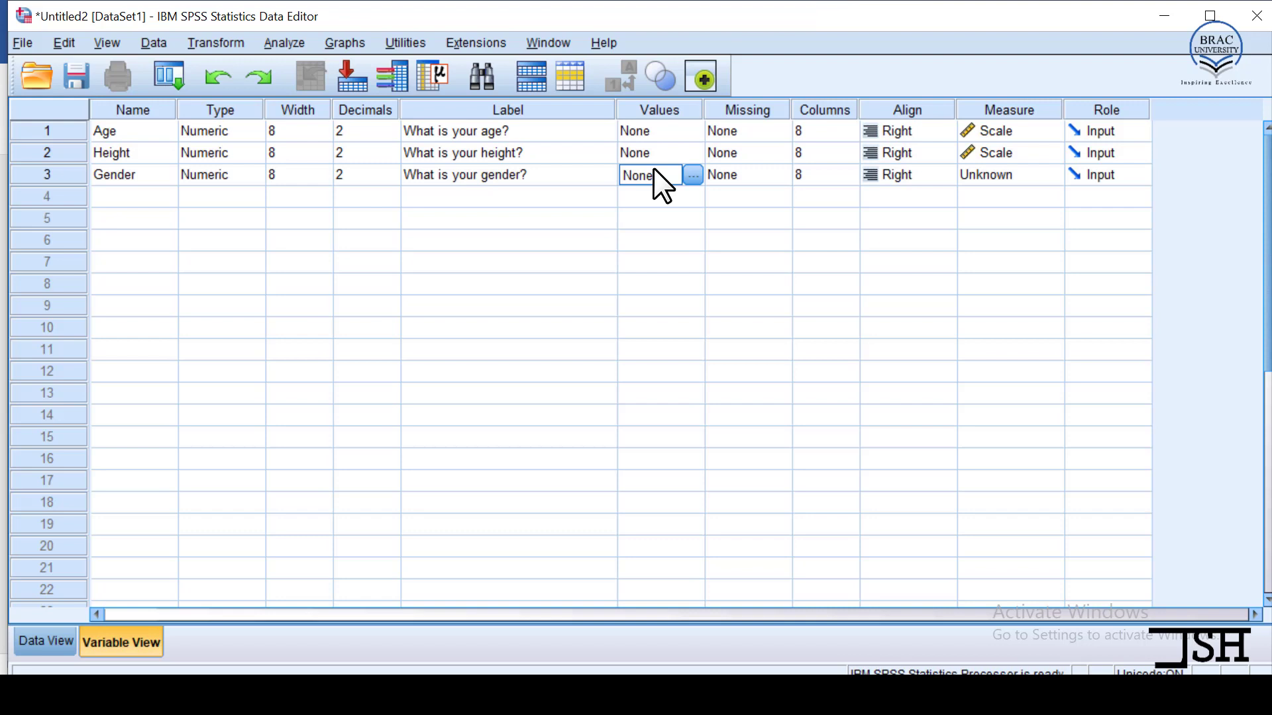
pyautogui.click(655, 174)
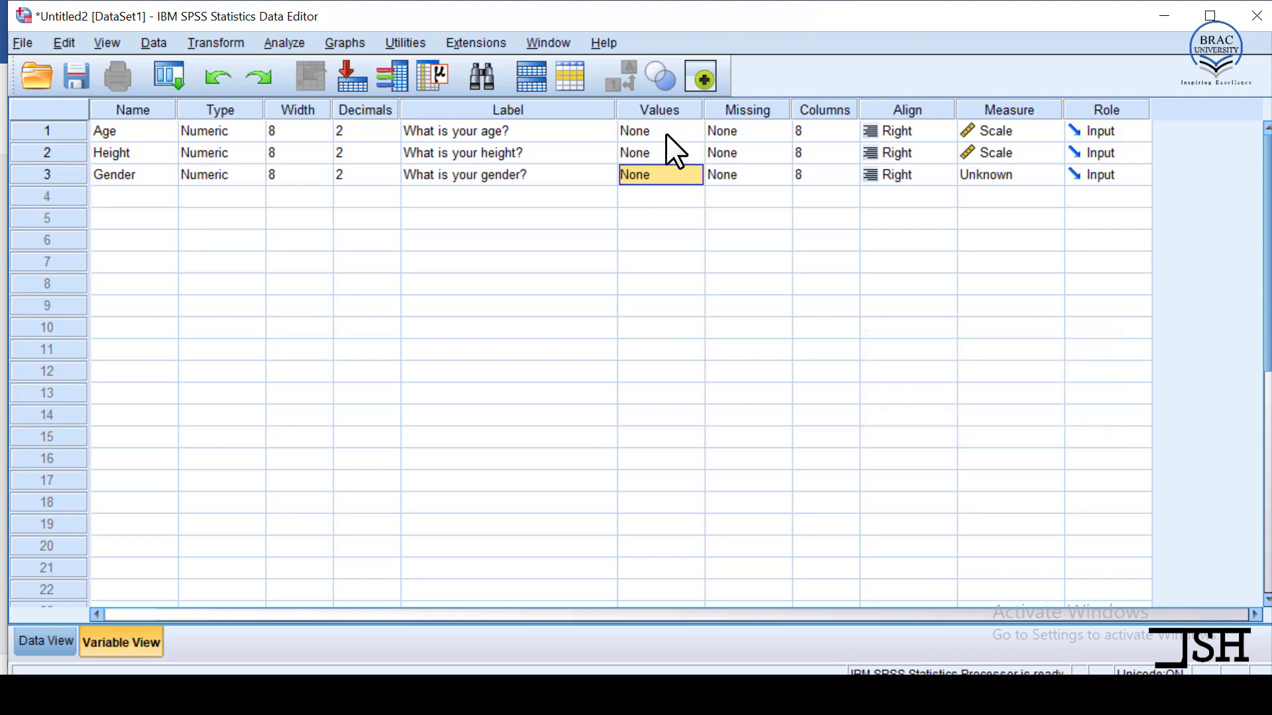
pyautogui.click(649, 181)
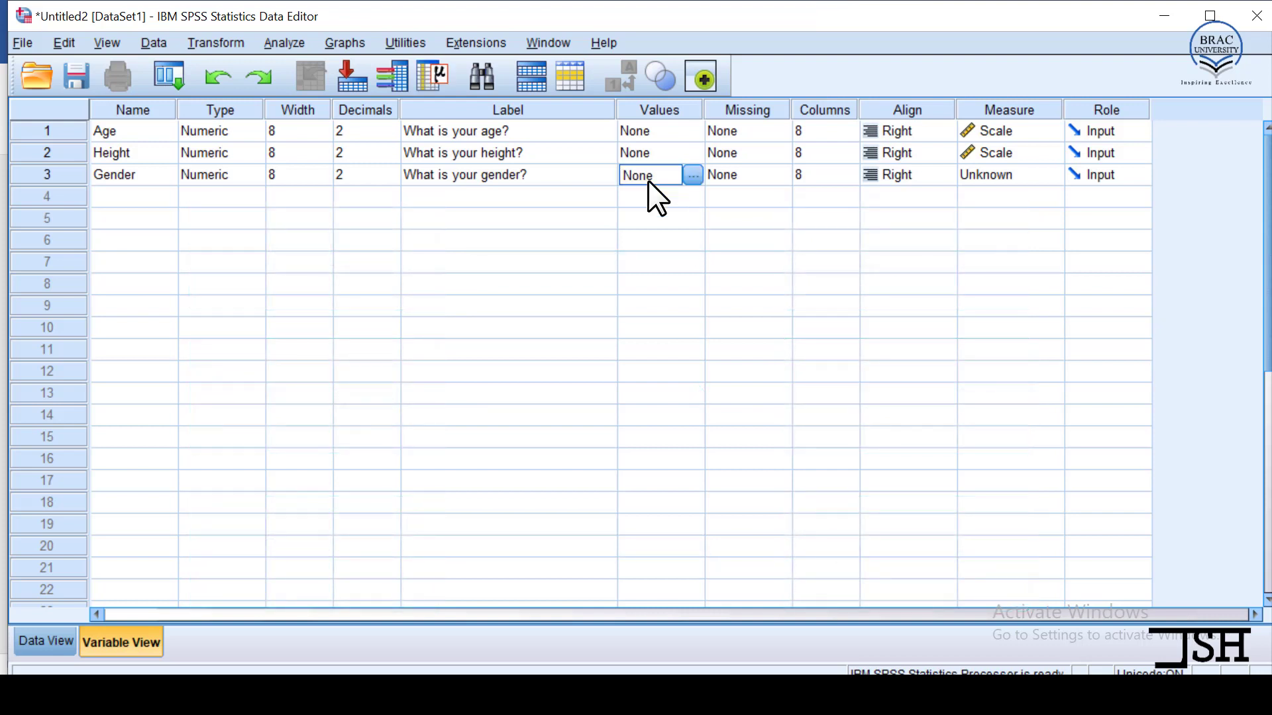
pyautogui.click(693, 175)
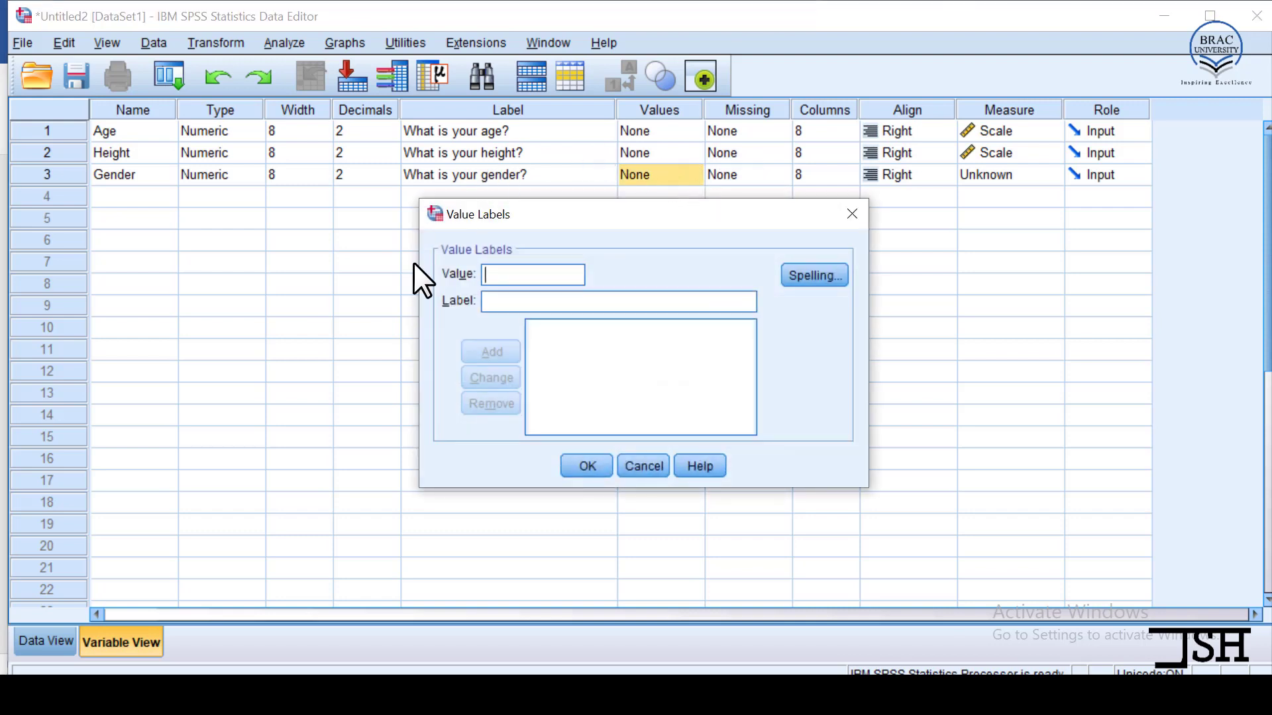
pyautogui.click(532, 273)
pyautogui.click(579, 302)
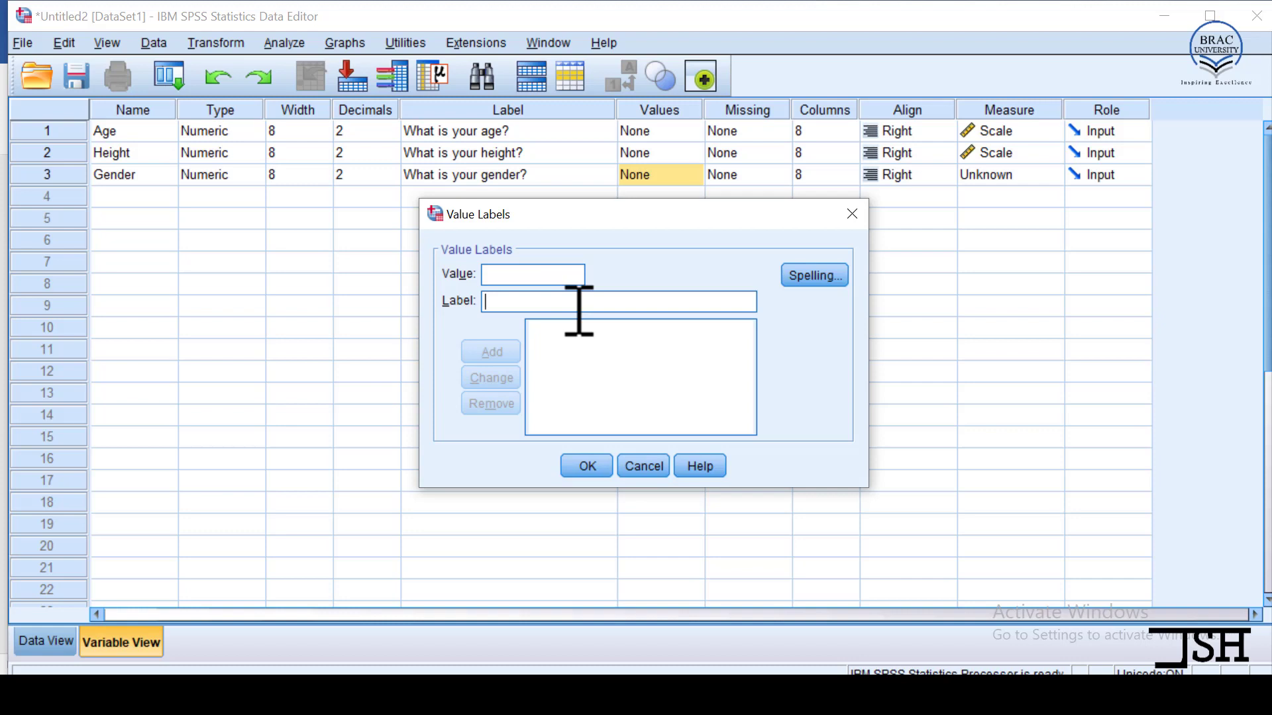
pyautogui.click(526, 278)
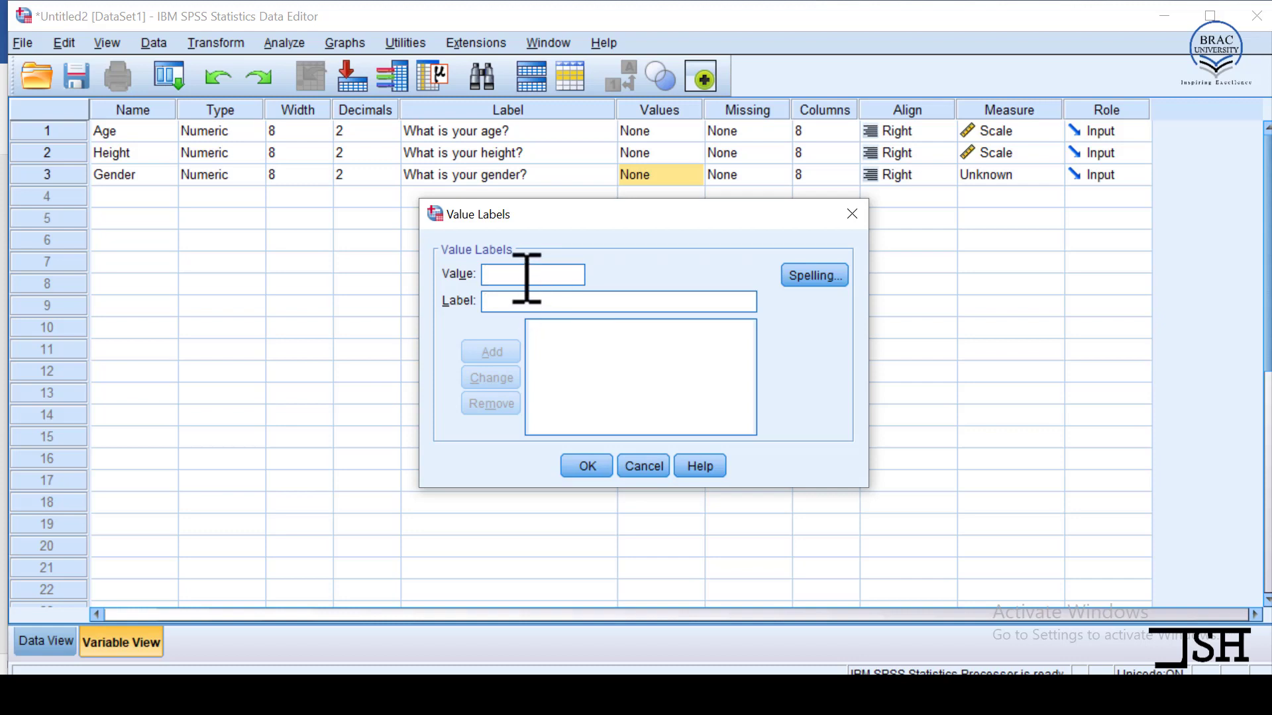
pyautogui.write('1')
pyautogui.click(539, 299)
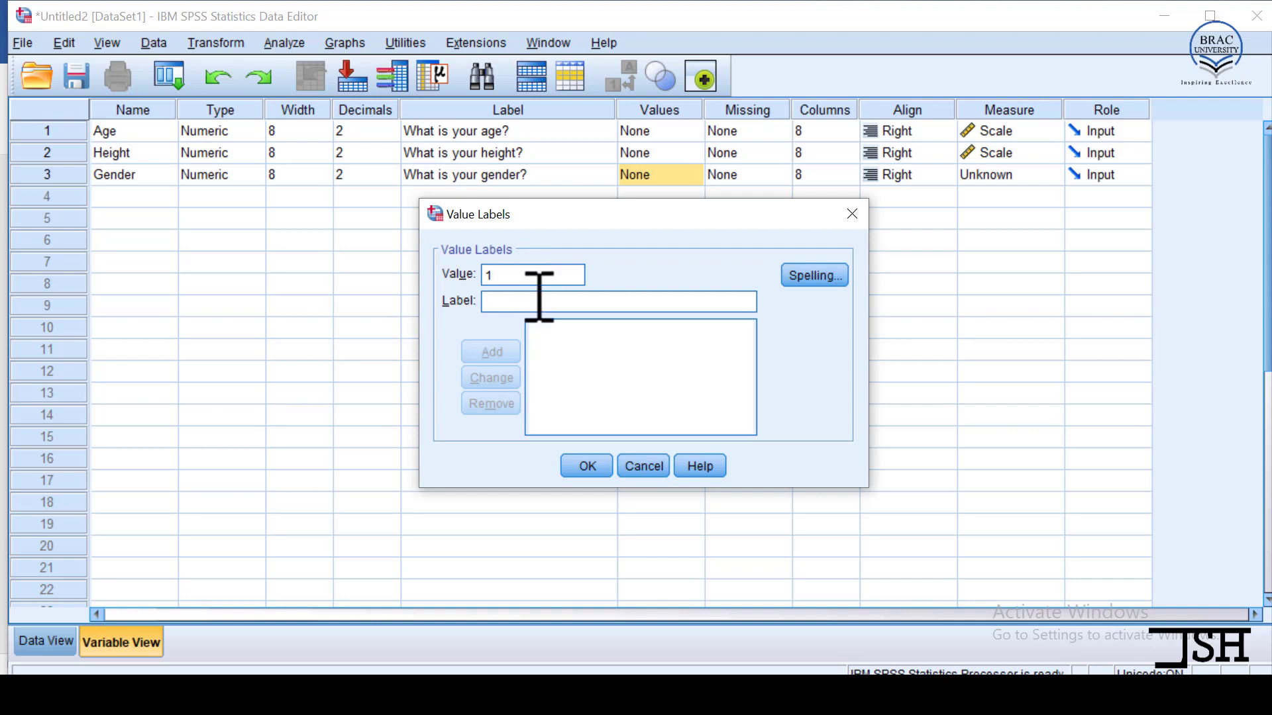
pyautogui.write('Male')
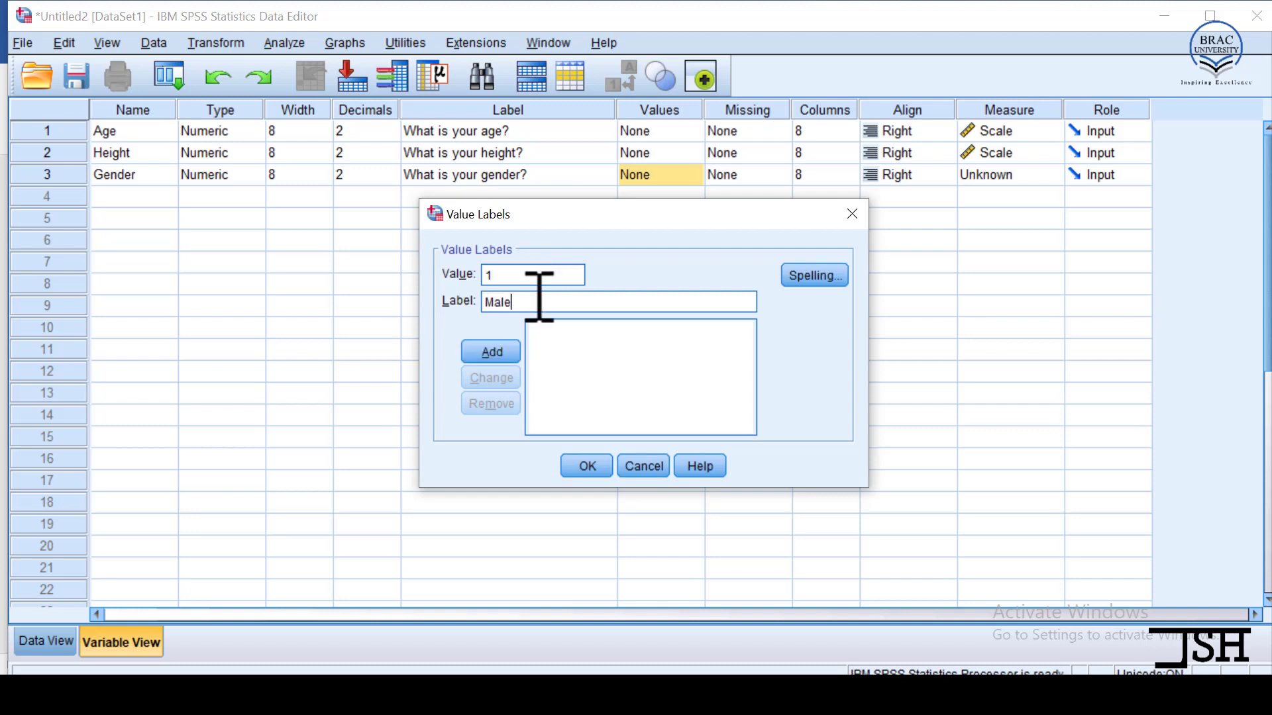
pyautogui.click(492, 350)
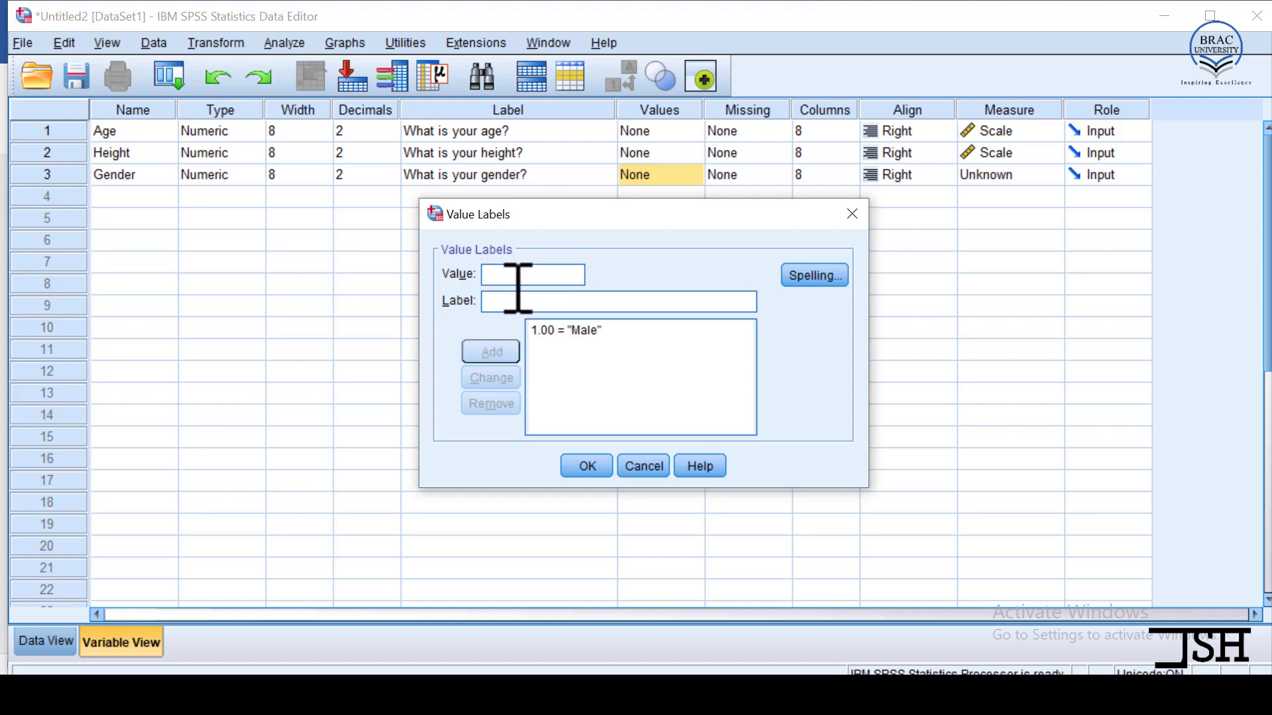
# Add value 2 with the label Female to Gender's value labels
pyautogui.click(562, 332)
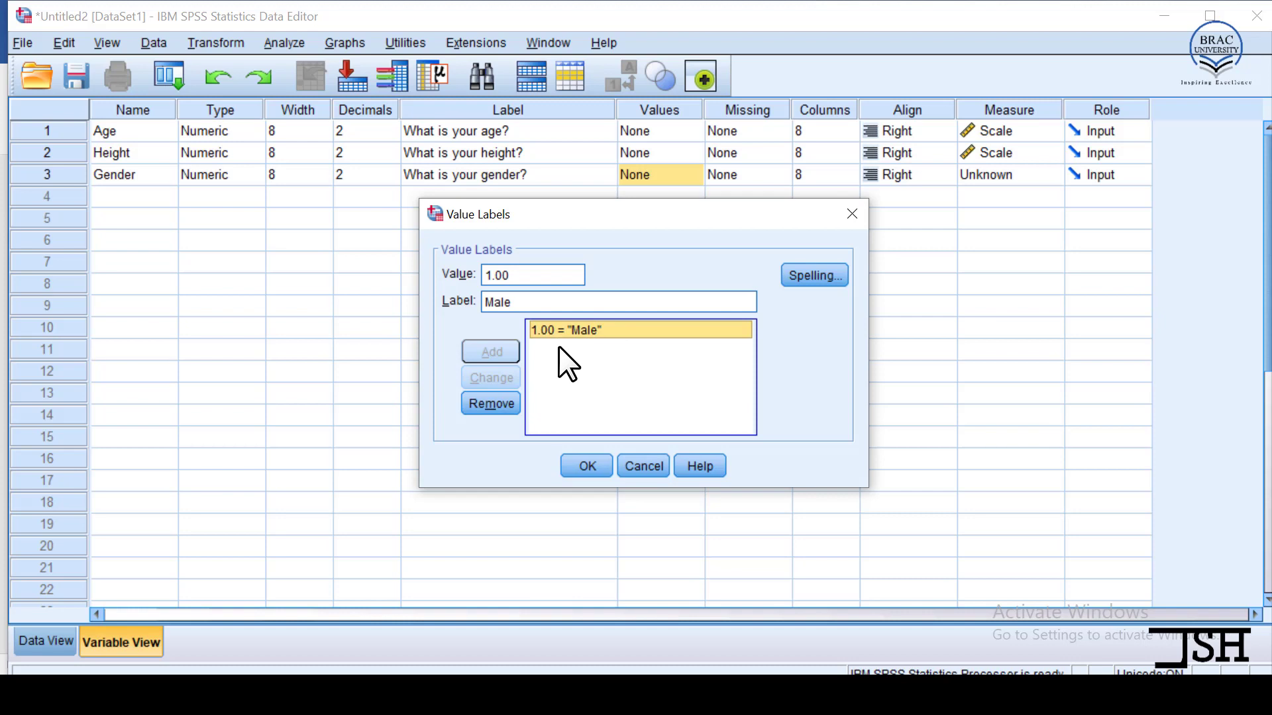
pyautogui.click(495, 275)
pyautogui.press('BackSpace')
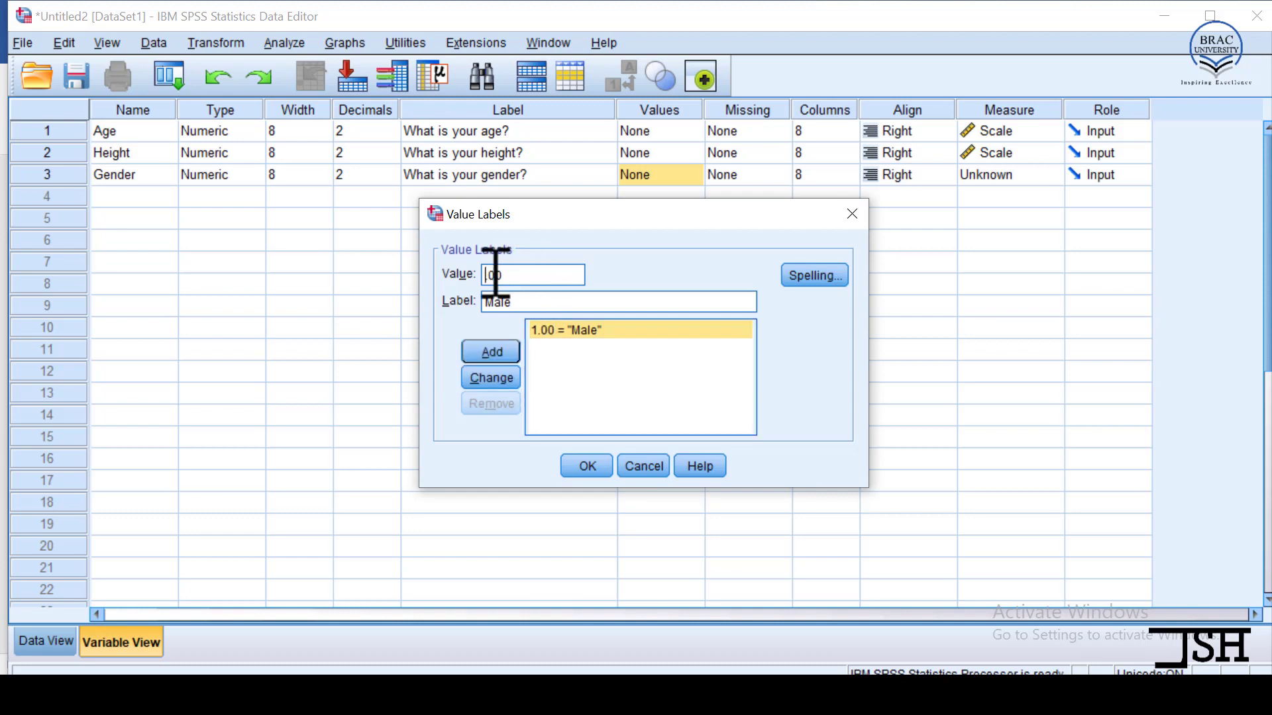
pyautogui.write('2')
pyautogui.press('Tab')
pyautogui.write('Female')
pyautogui.click(510, 350)
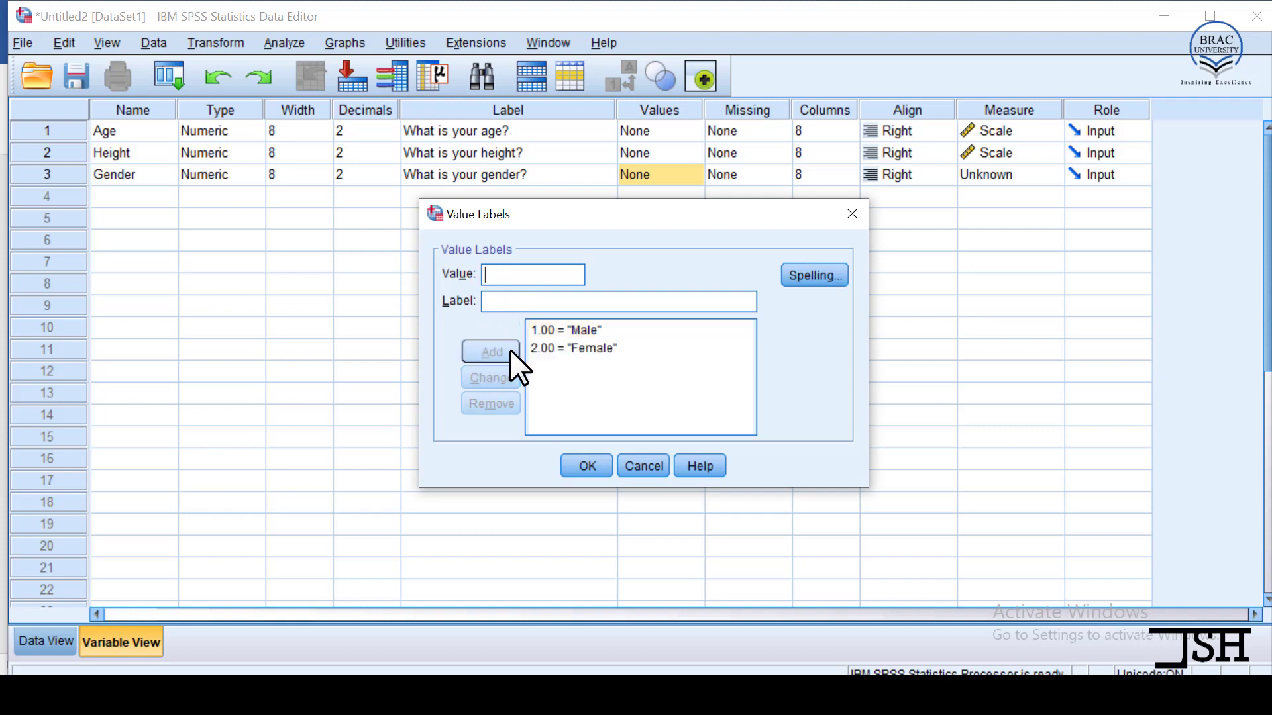
# Add value 3 with the label Other to Gender's value labels and accept the list
pyautogui.click(601, 352)
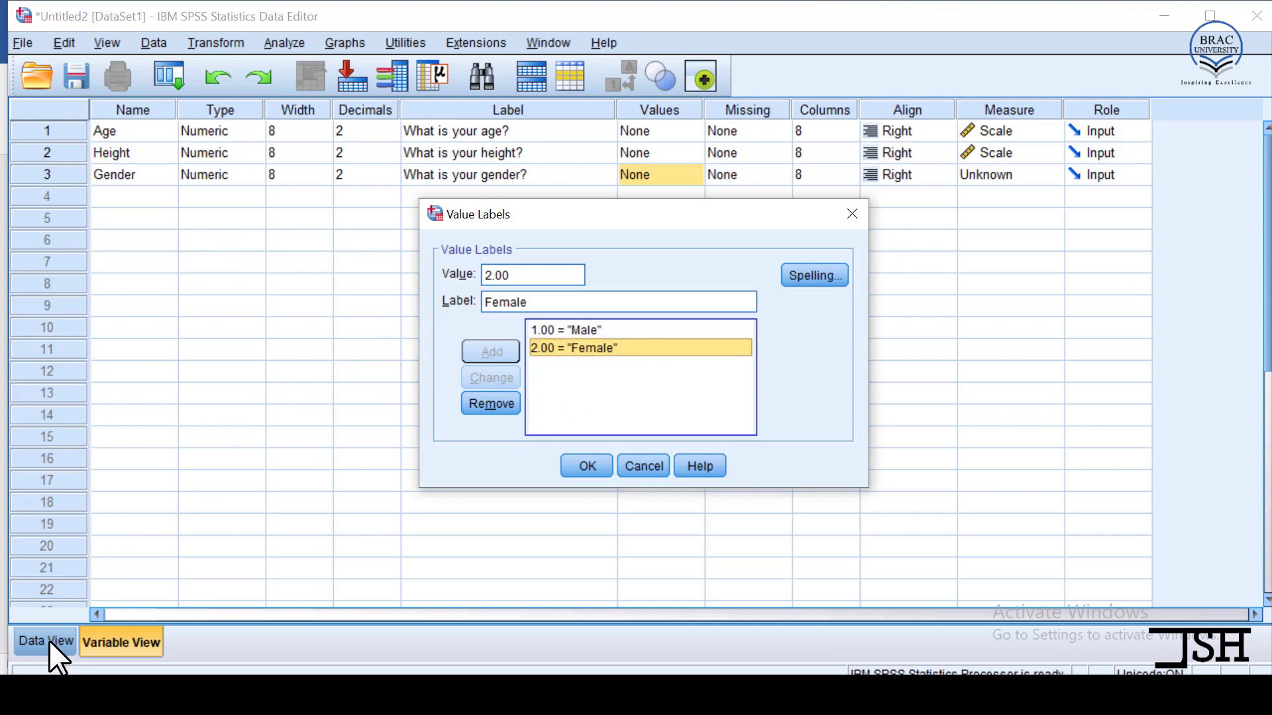
pyautogui.click(498, 275)
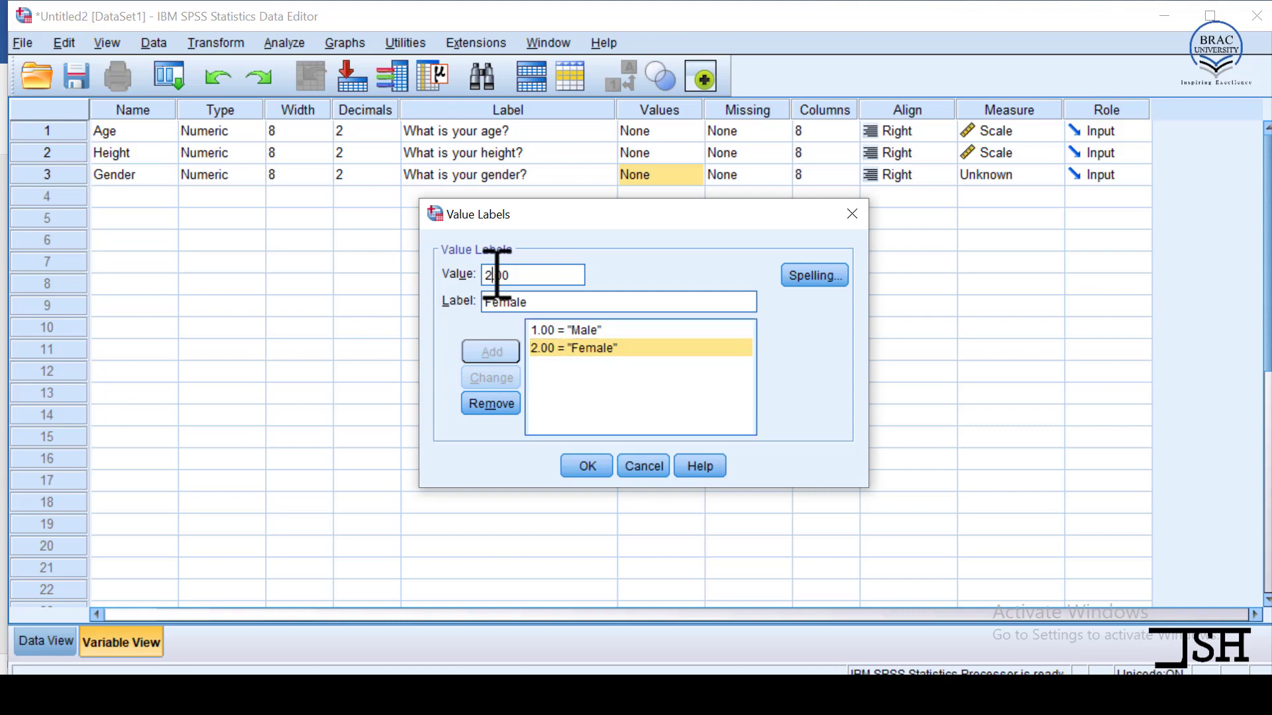
pyautogui.press('BackSpace')
pyautogui.write('3')
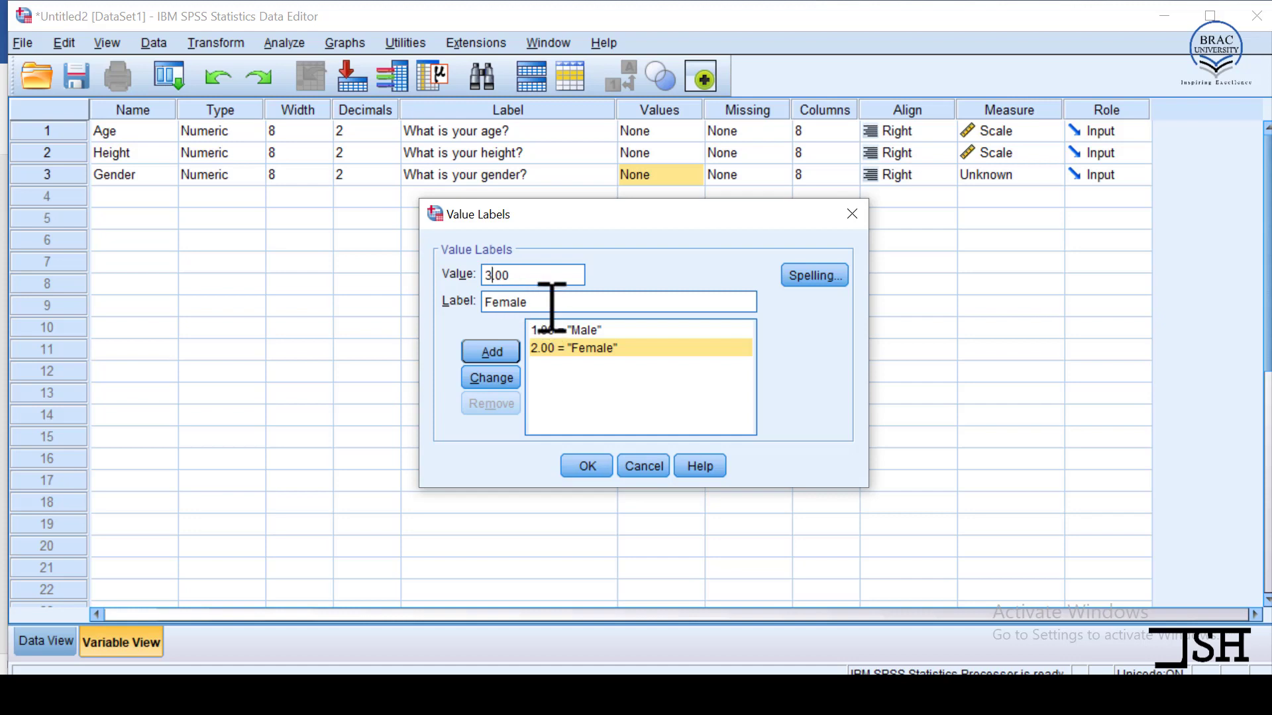
pyautogui.press('Tab')
pyautogui.write('Other')
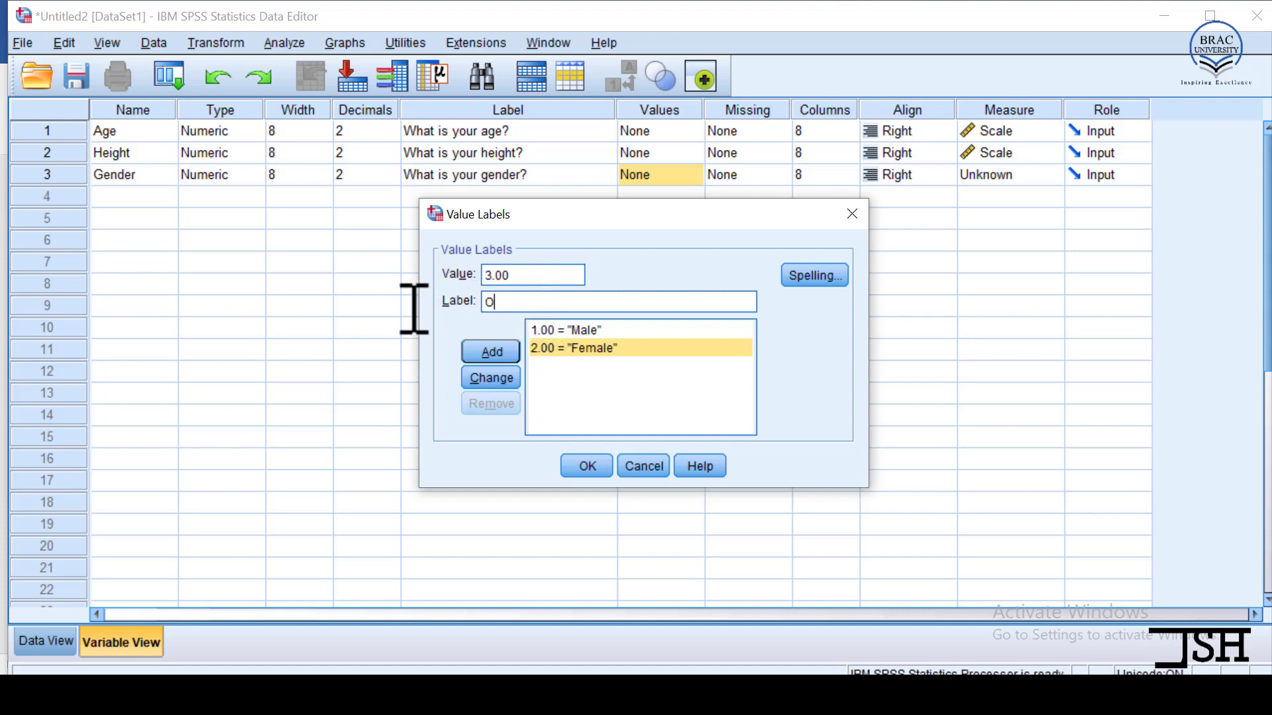
pyautogui.click(486, 347)
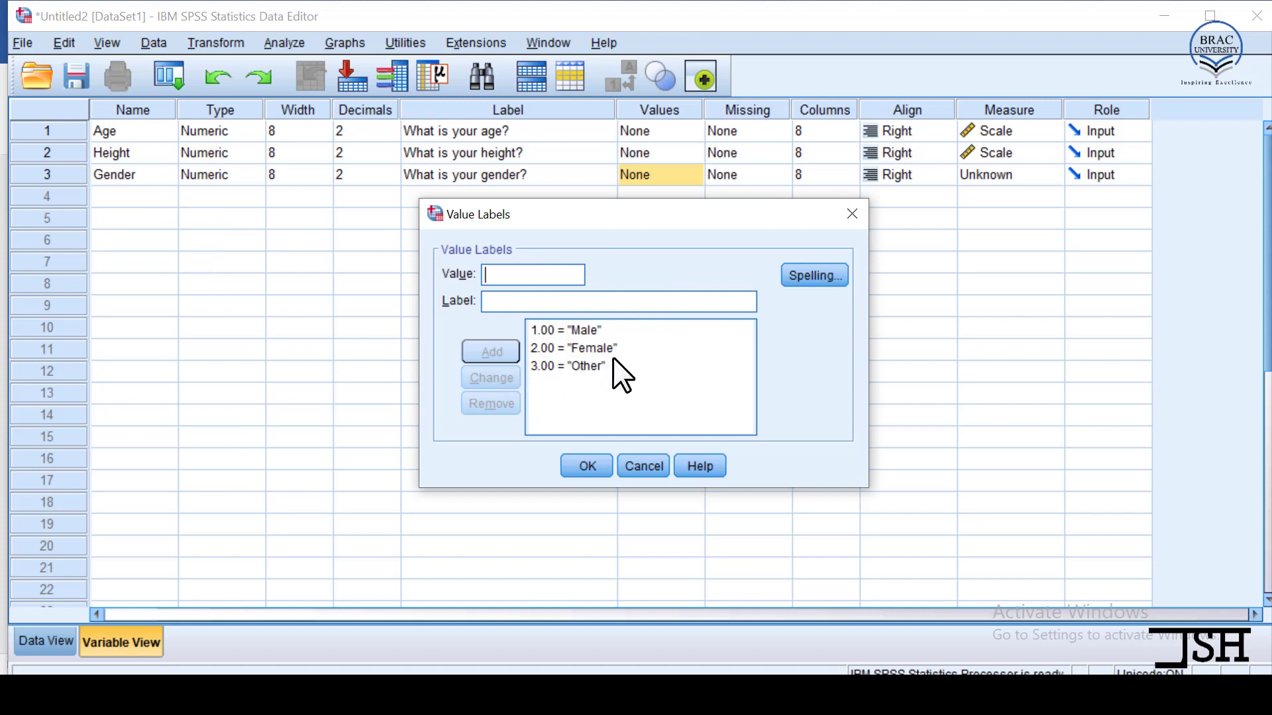
pyautogui.click(599, 458)
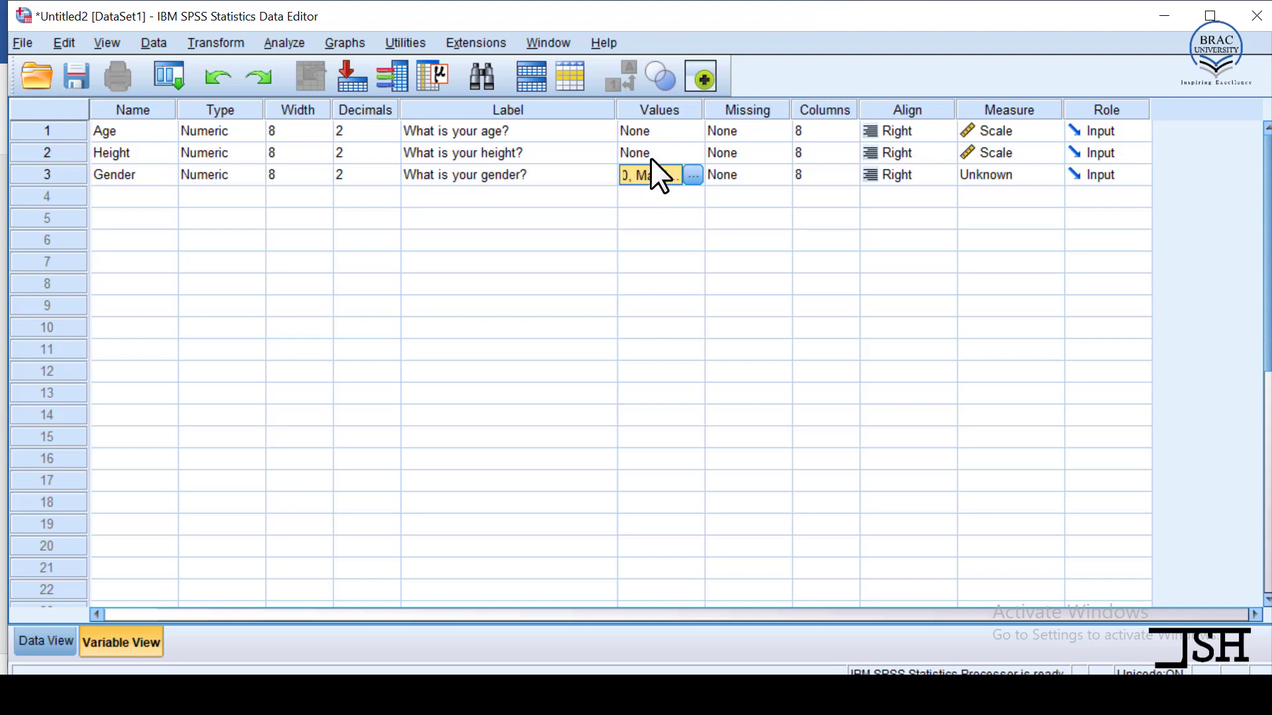
# Review Gender's value labels and set the variable's measurement level to Nominal
pyautogui.click(696, 174)
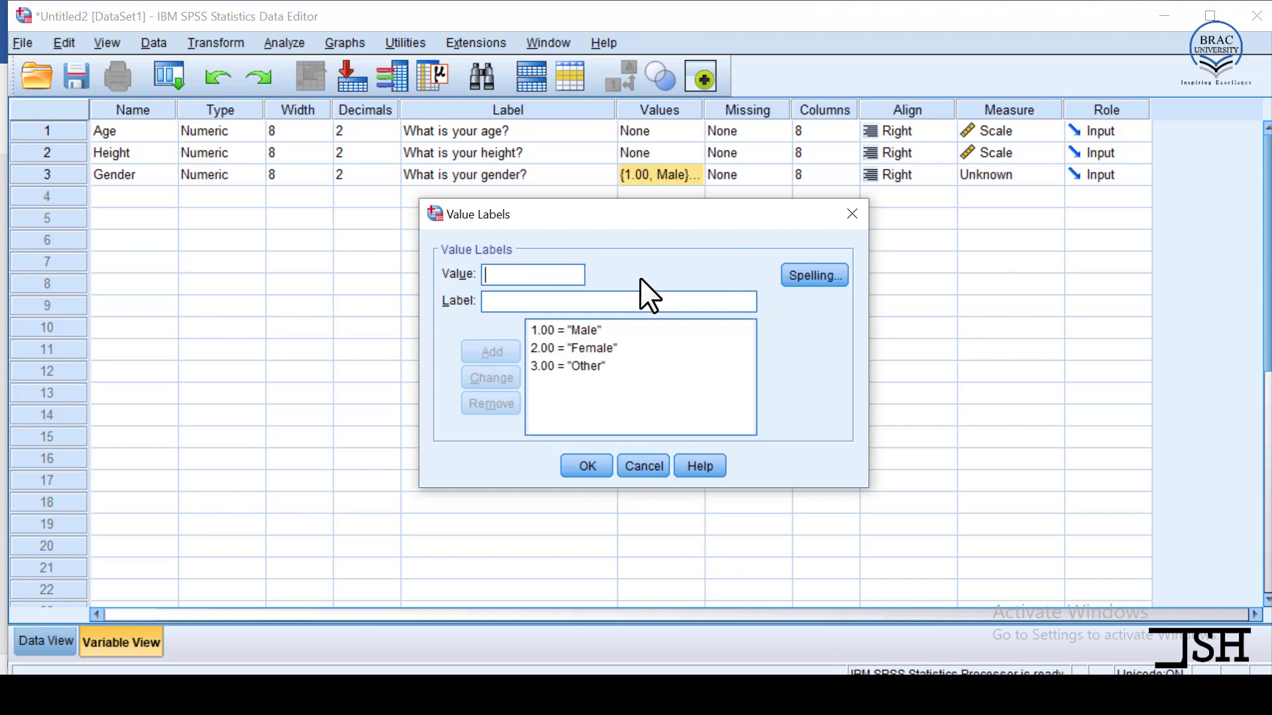
pyautogui.click(586, 466)
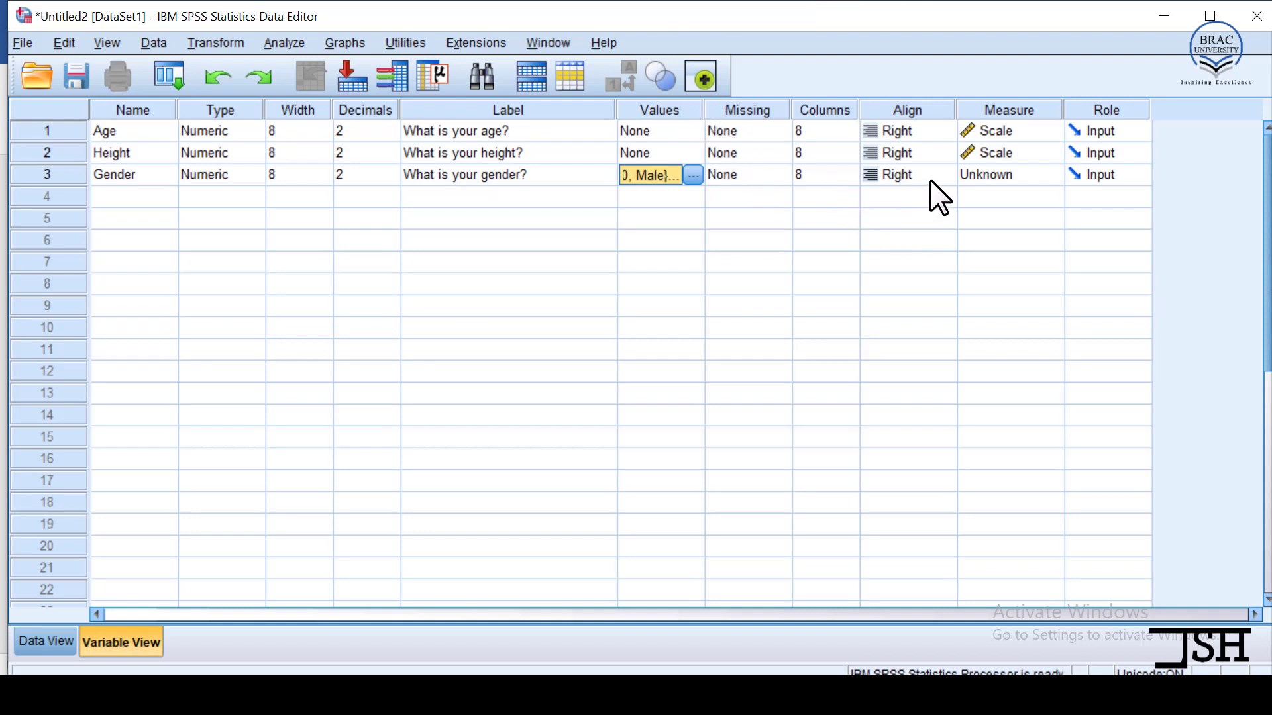
pyautogui.click(1004, 177)
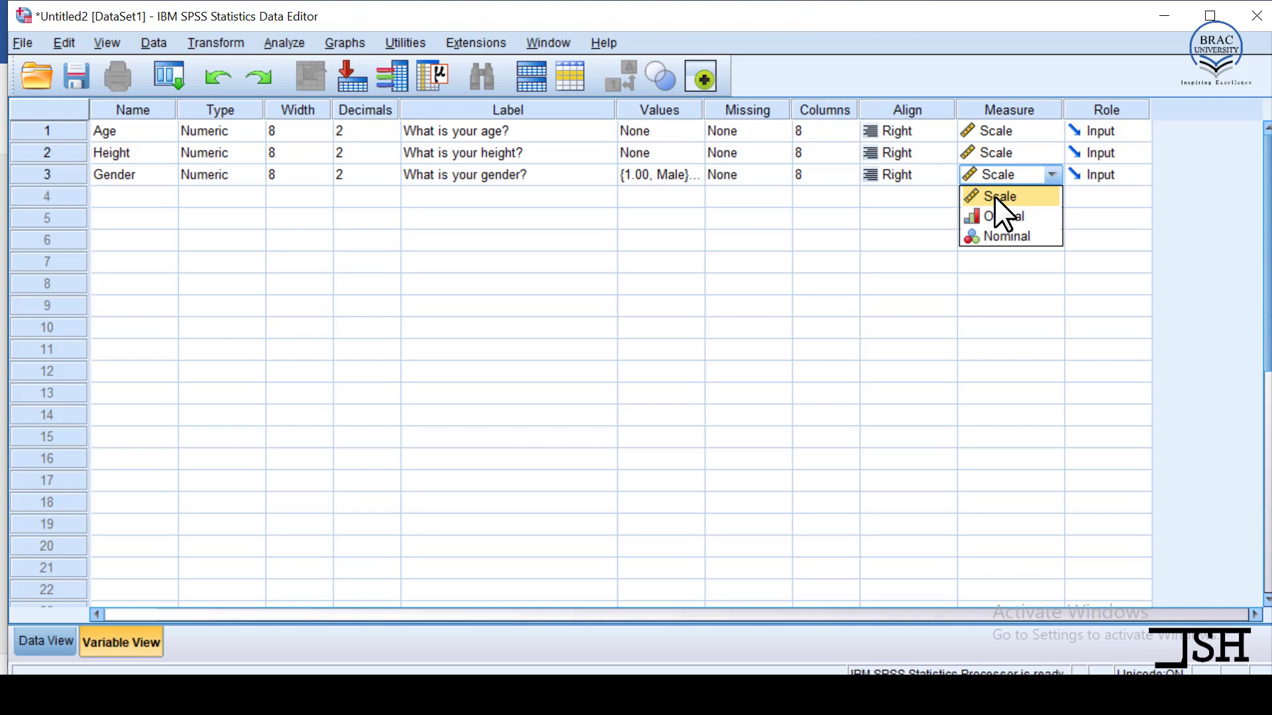
pyautogui.click(1037, 238)
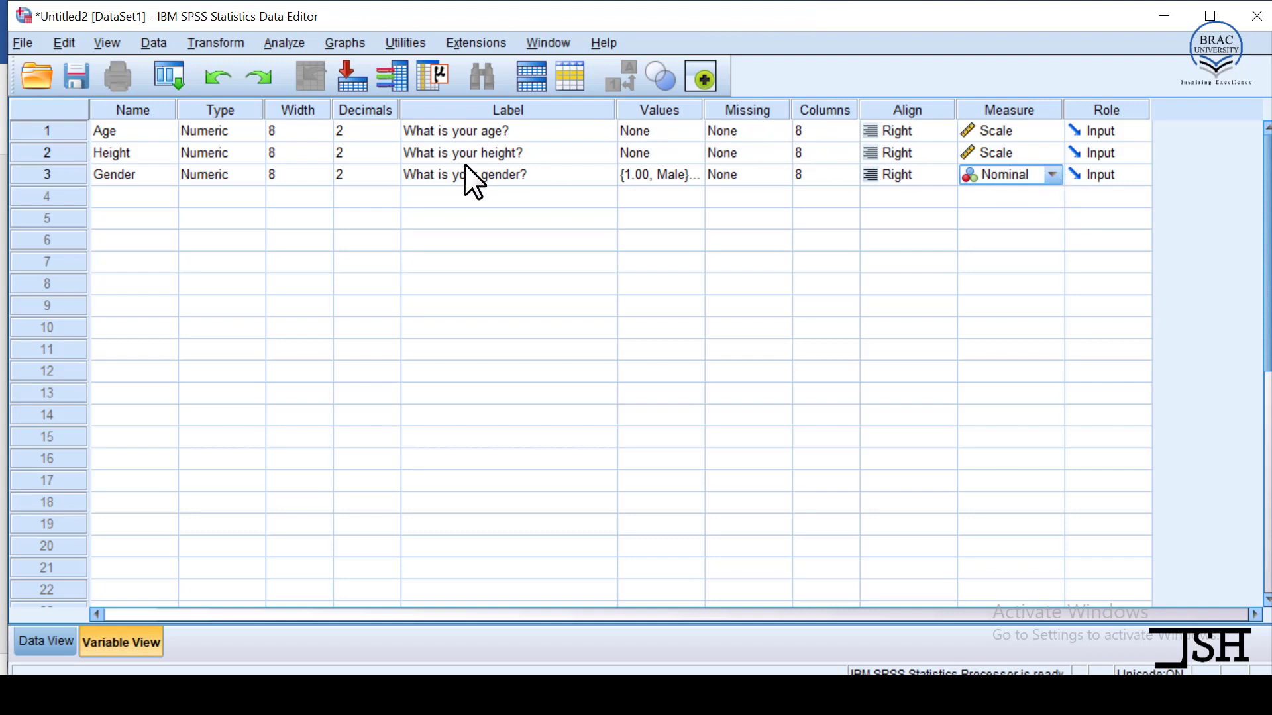
pyautogui.click(214, 174)
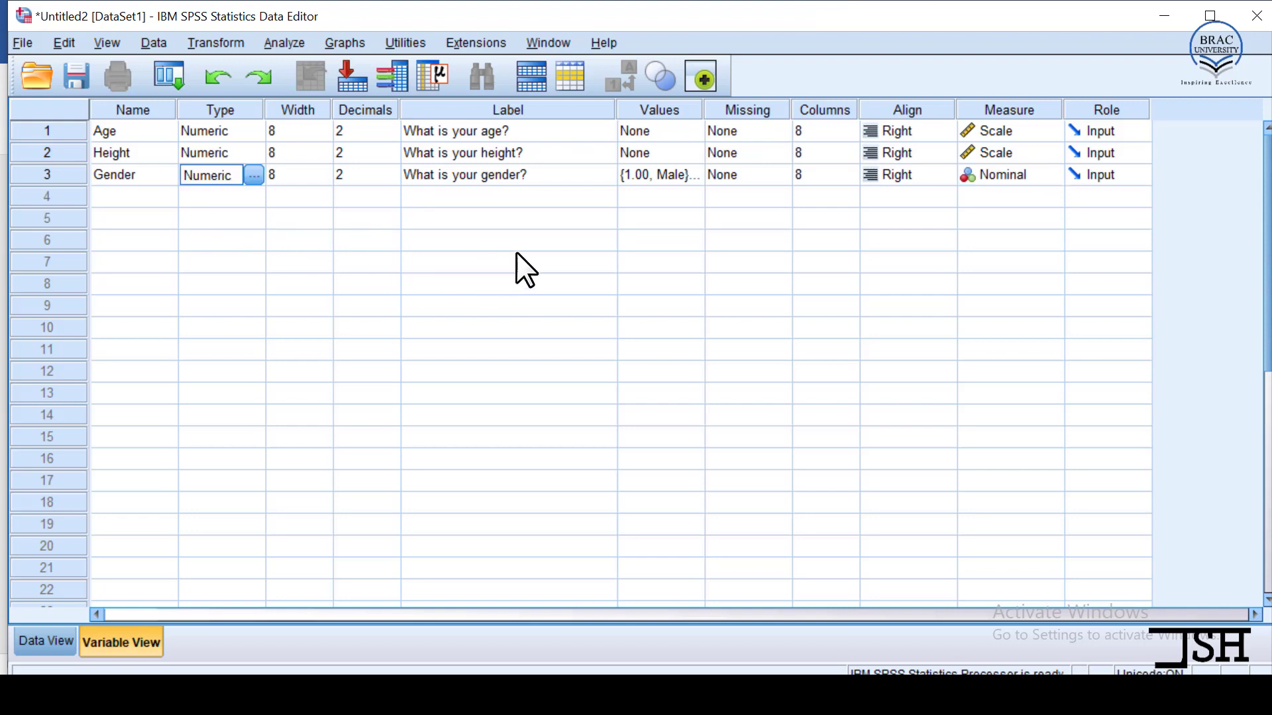
pyautogui.click(651, 177)
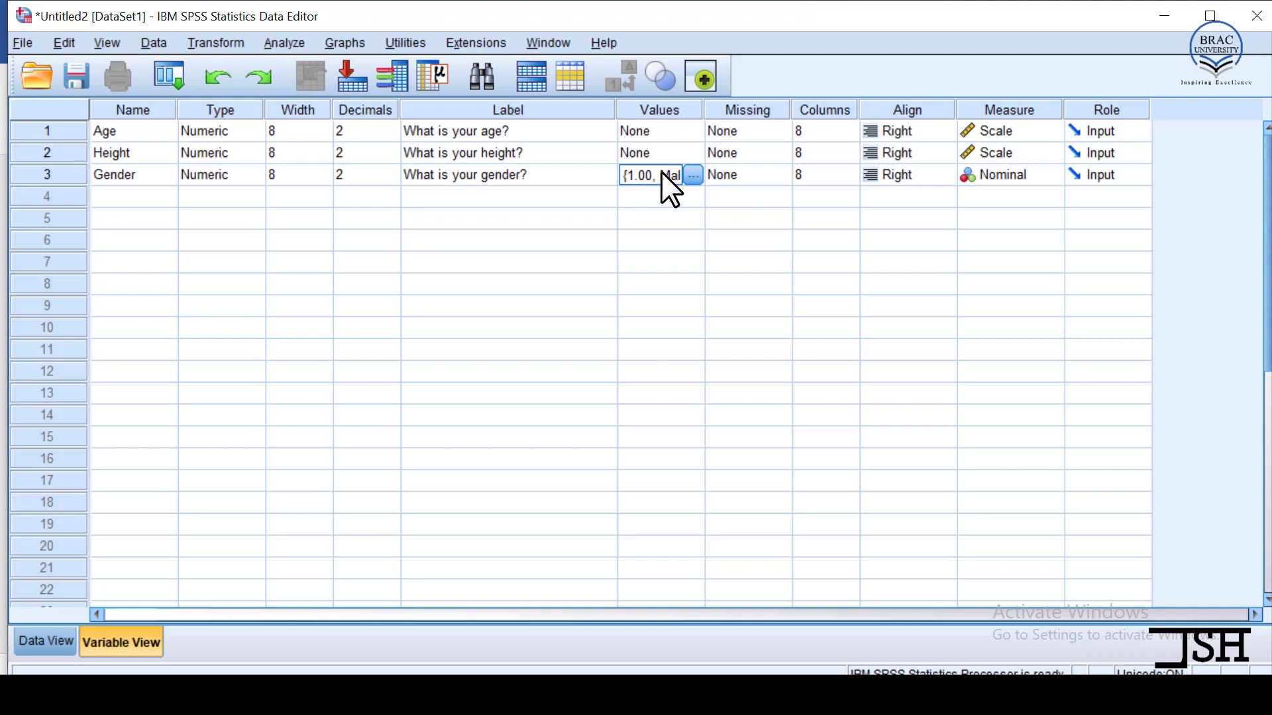
pyautogui.click(232, 173)
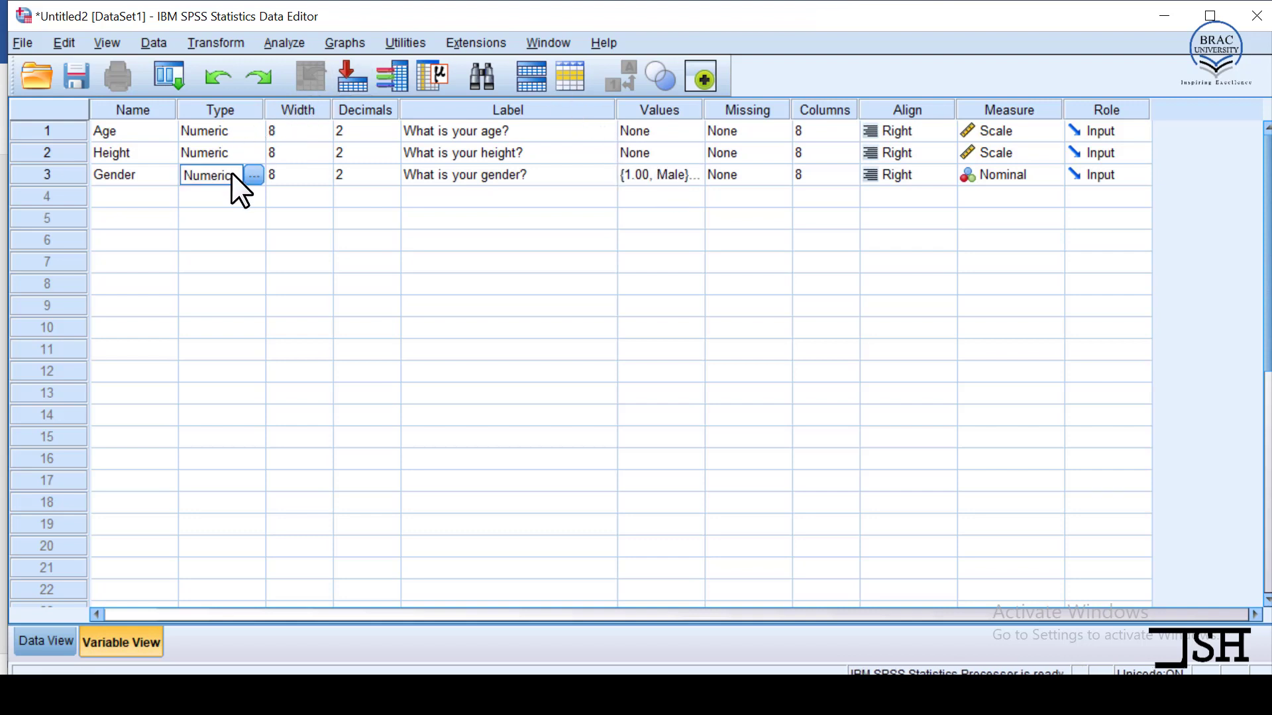
pyautogui.click(628, 167)
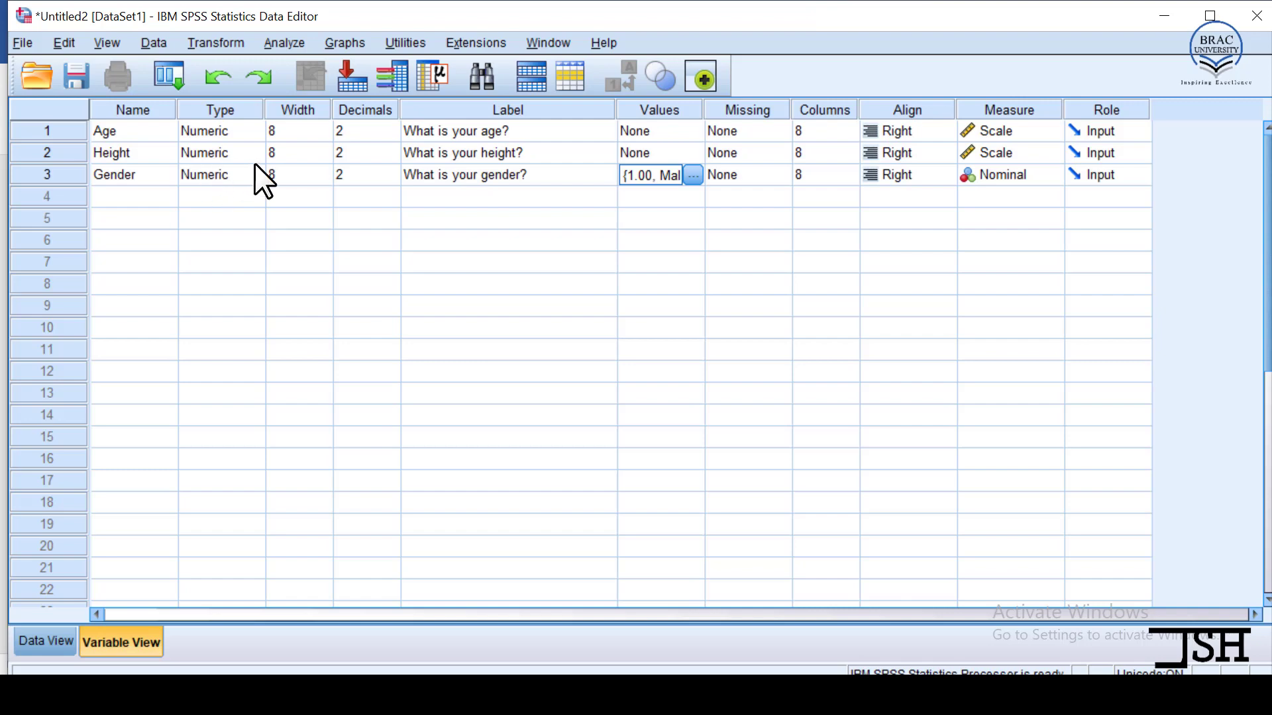
# Look up question 4 about the highest educational qualification in the Word questionnaire, and return to the SPSS Data Editor
pyautogui.click(175, 204)
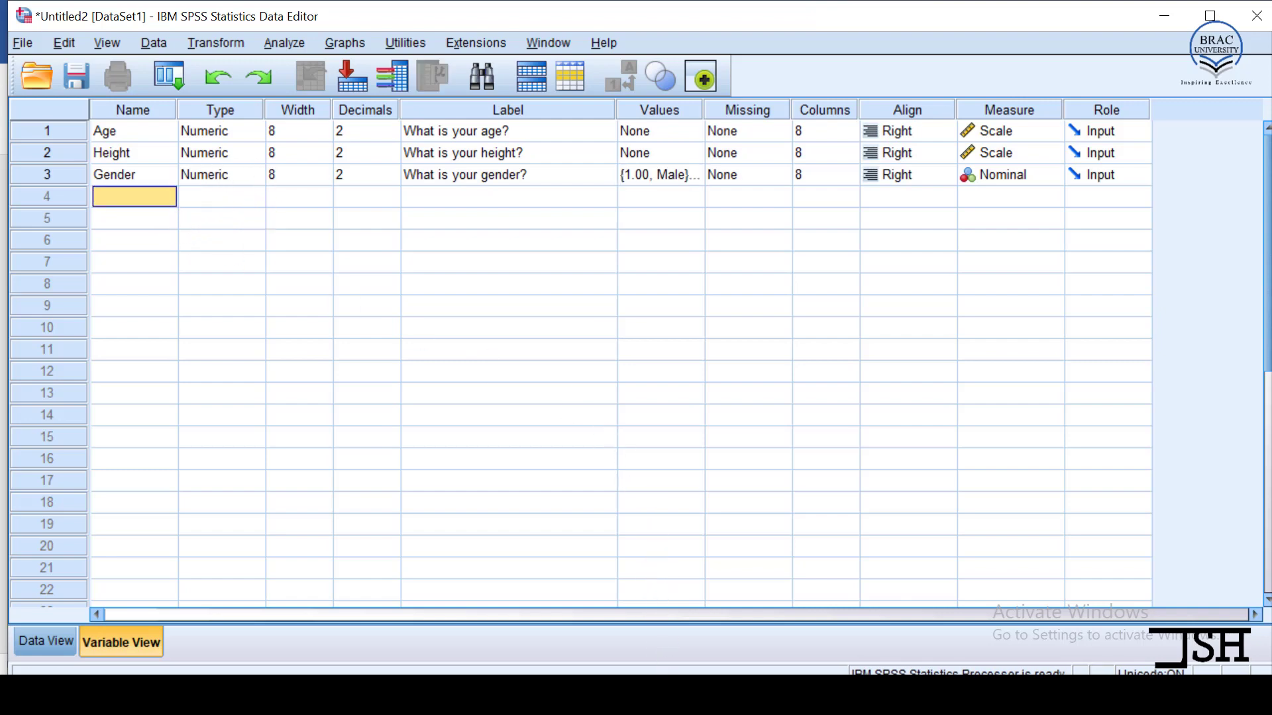
pyautogui.hotkey('alt', 'Tab')
pyautogui.click(521, 437)
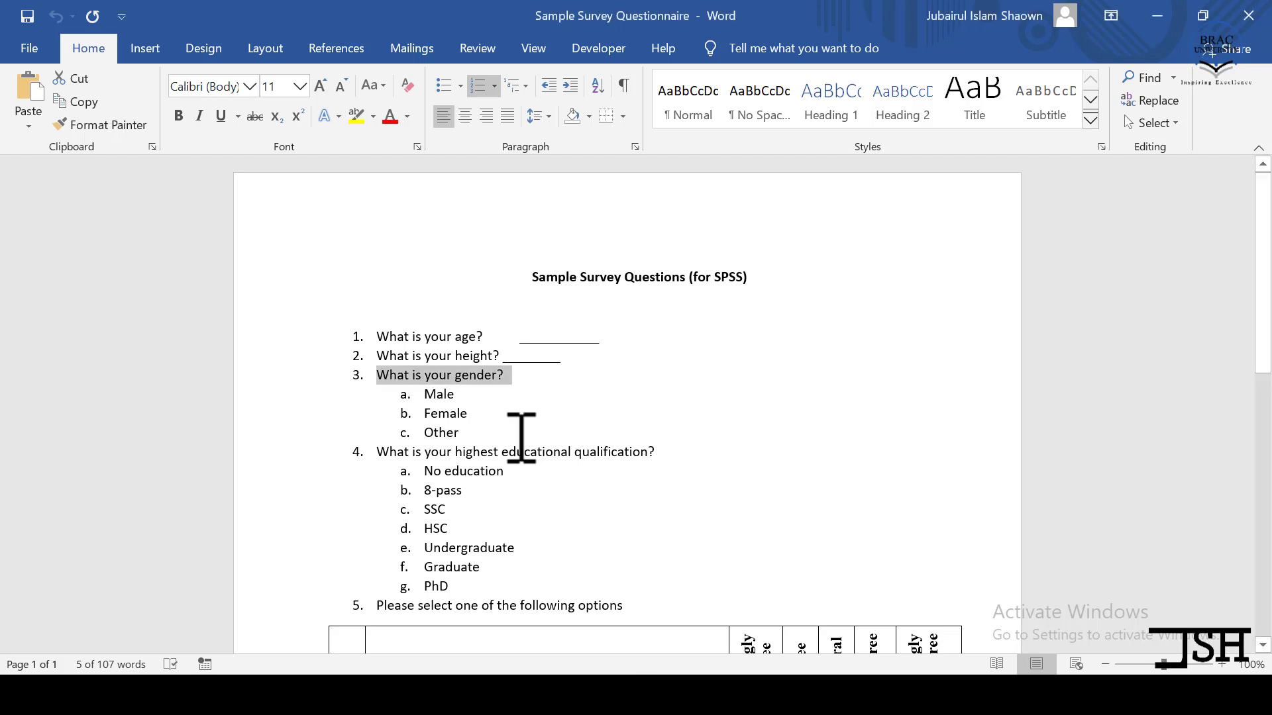
pyautogui.scroll(-1, 521, 437)
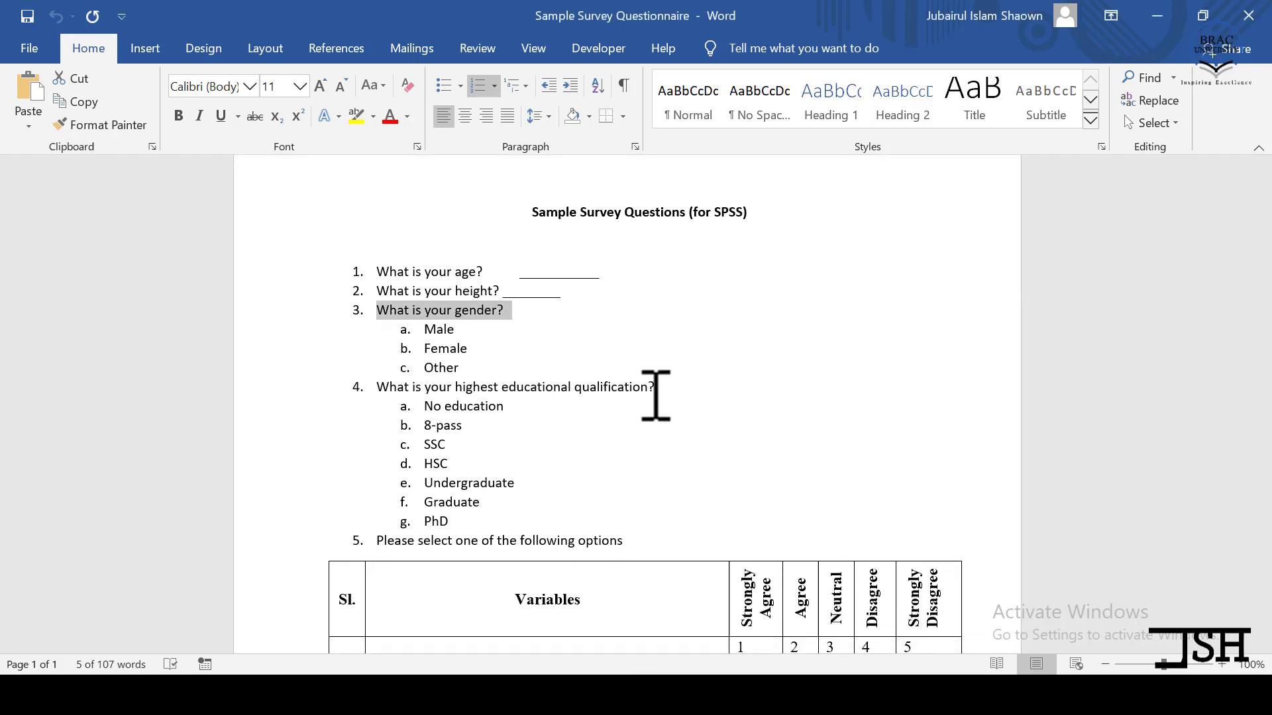
pyautogui.click(604, 694)
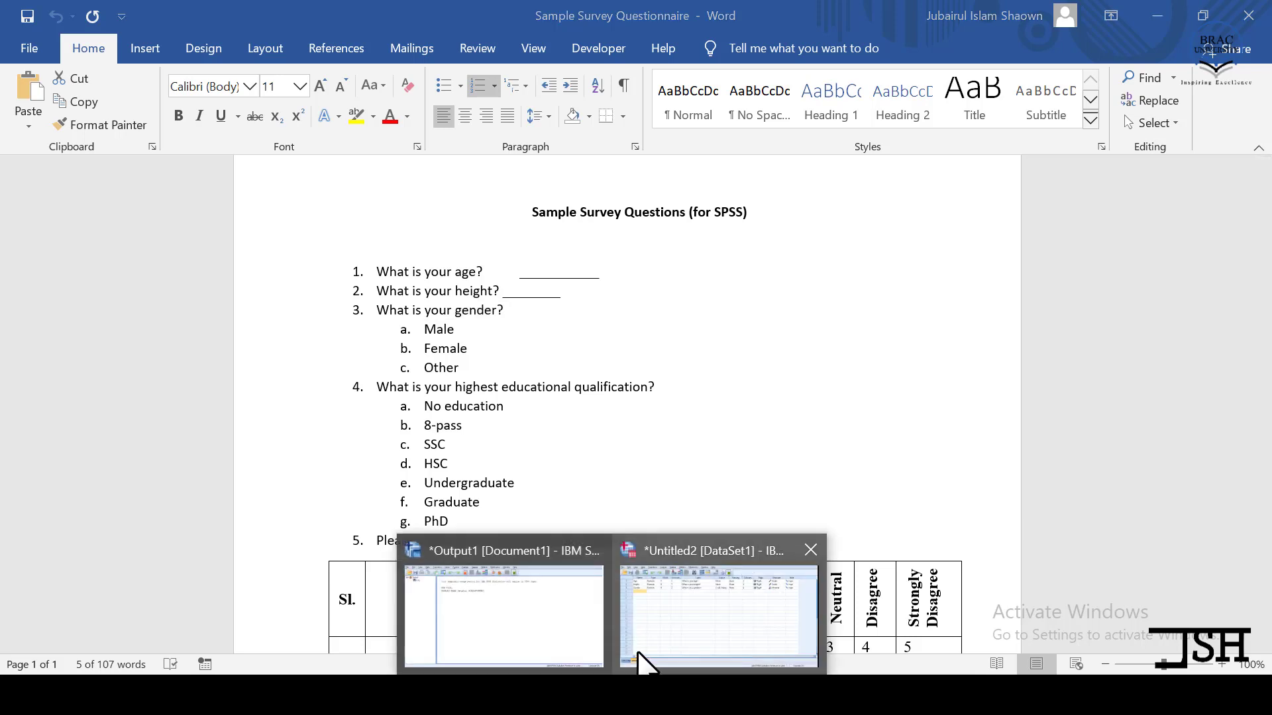
pyautogui.click(680, 610)
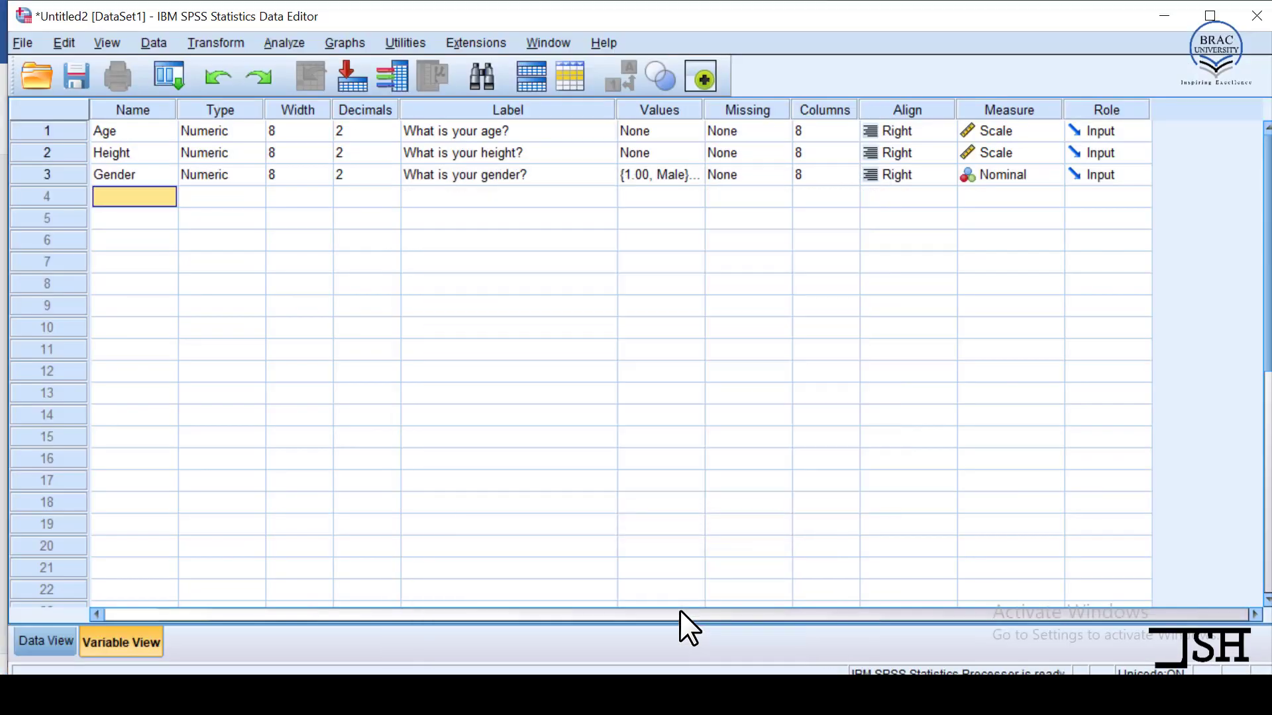
# Try to name the fourth variable Educational Qualification, with a space between the two words
pyautogui.doubleClick(141, 197)
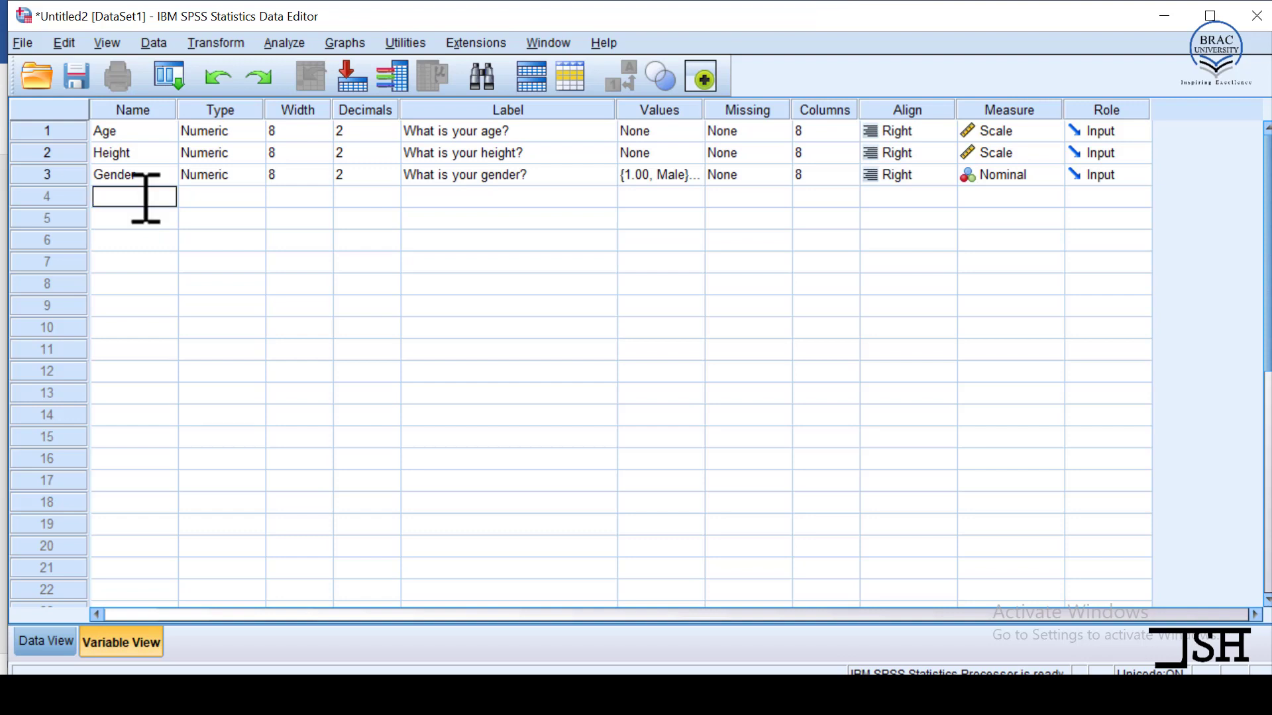
pyautogui.write('Educari')
pyautogui.press('BackSpace')
pyautogui.write('ional Qualification')
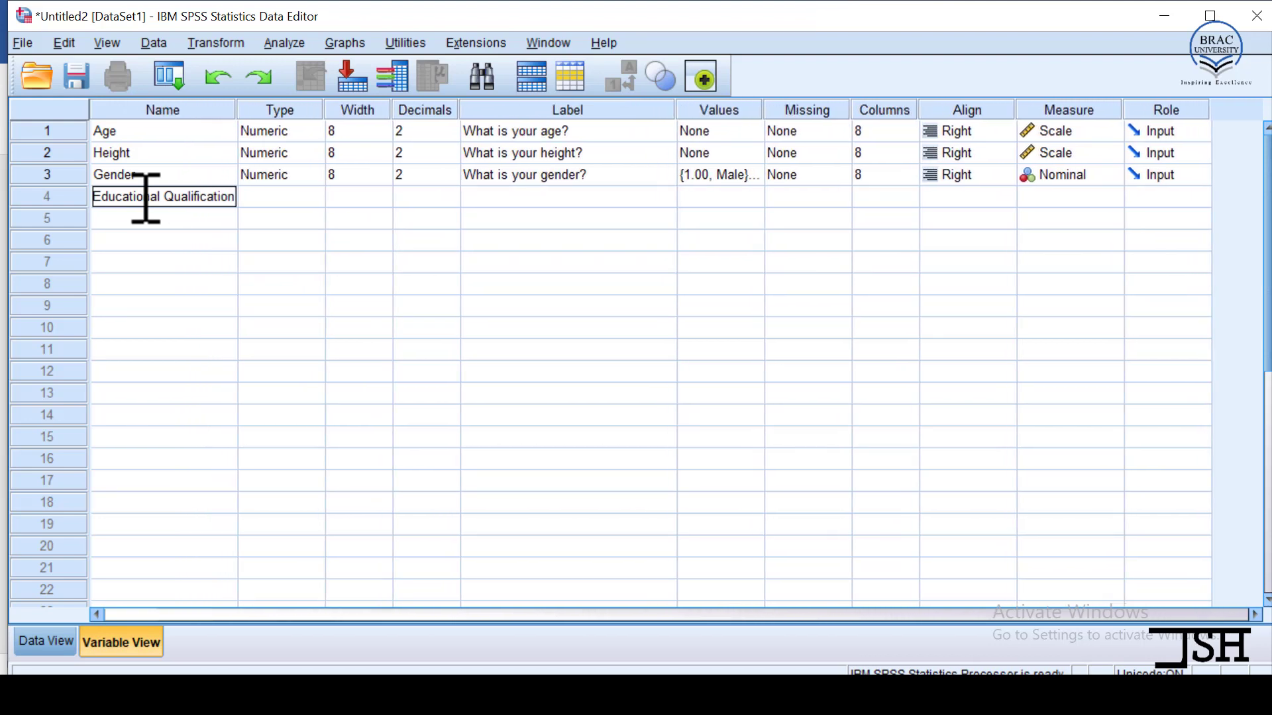
pyautogui.press('Return')
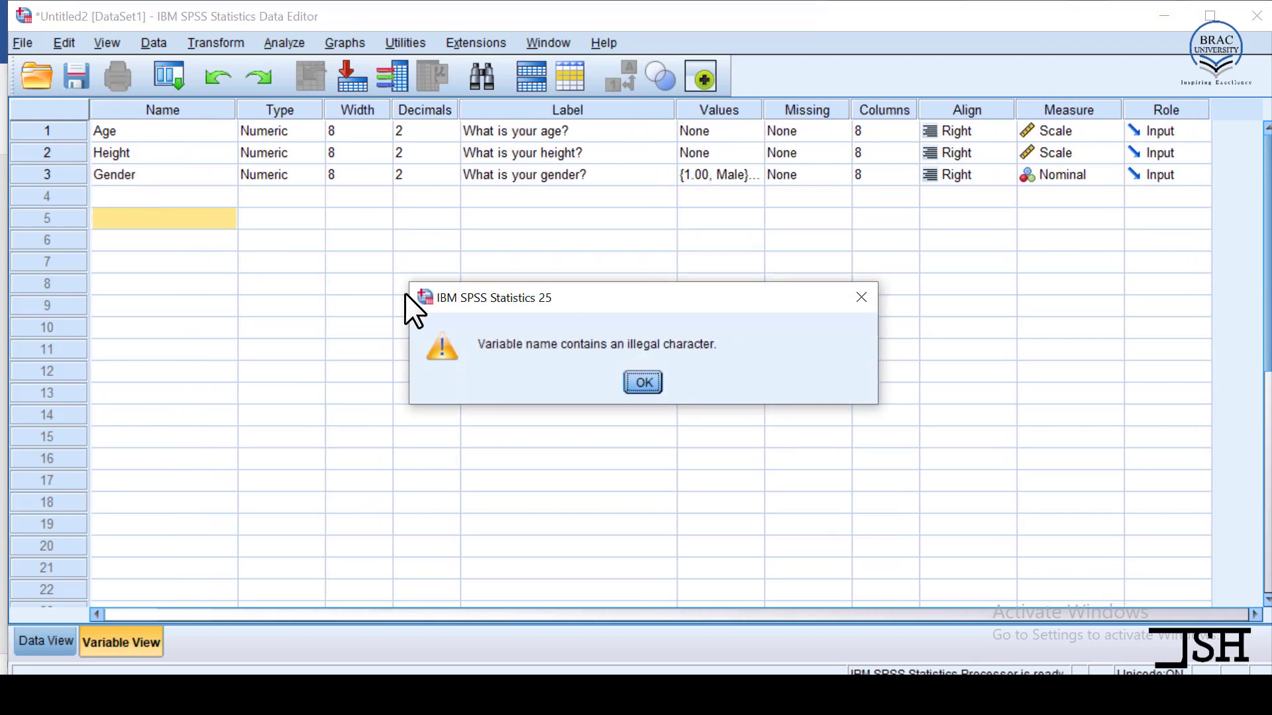
pyautogui.click(646, 376)
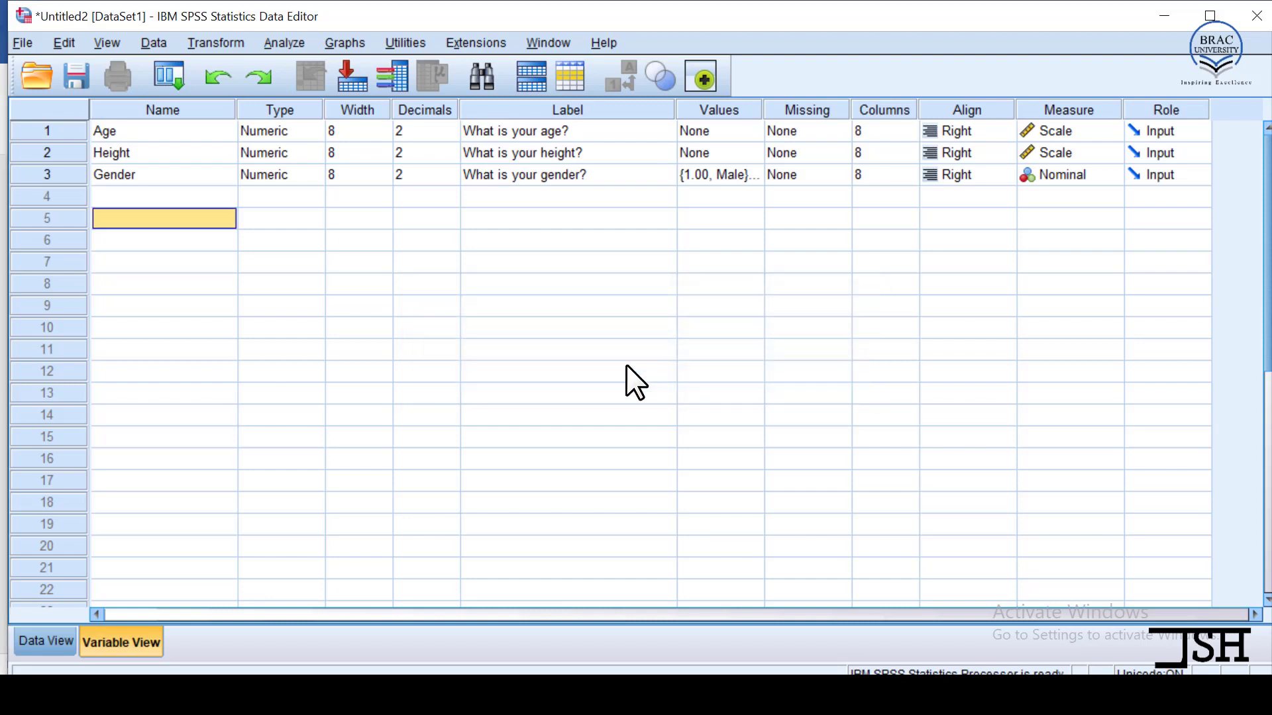
# Name the fourth variable Educational_Qualification, using an underscore between the words
pyautogui.doubleClick(182, 195)
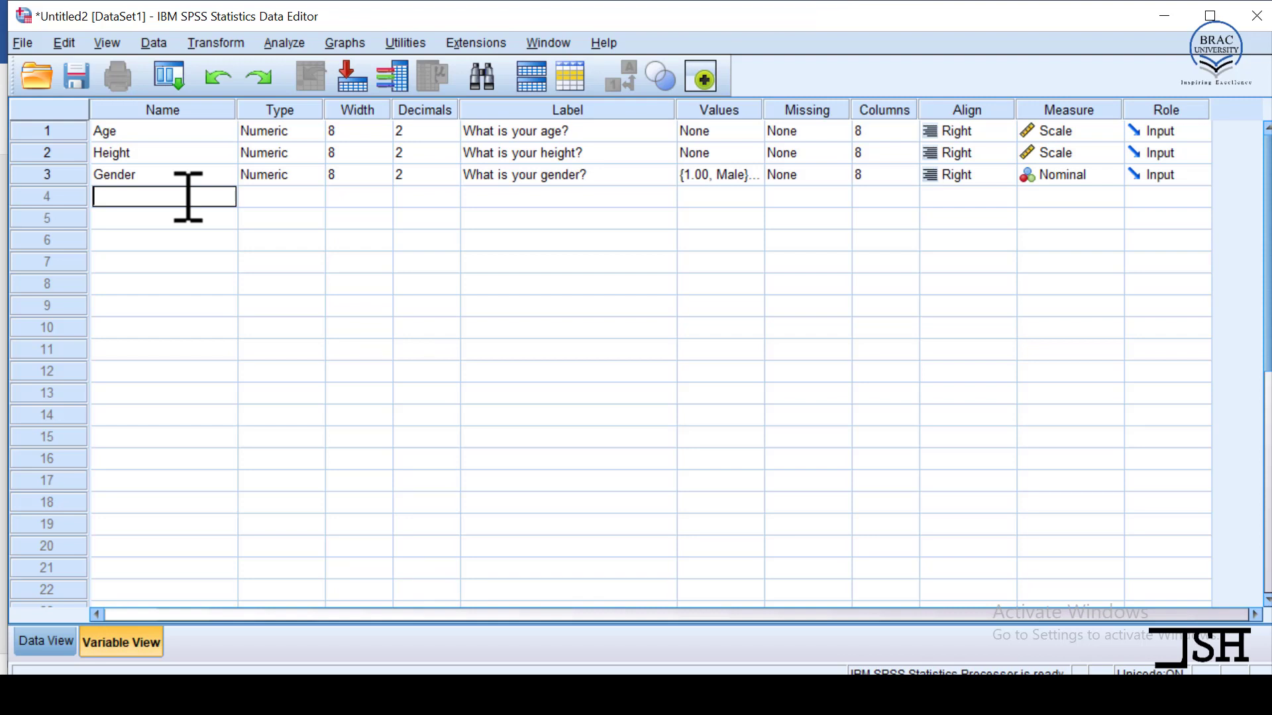
pyautogui.write('Educational_Qualification')
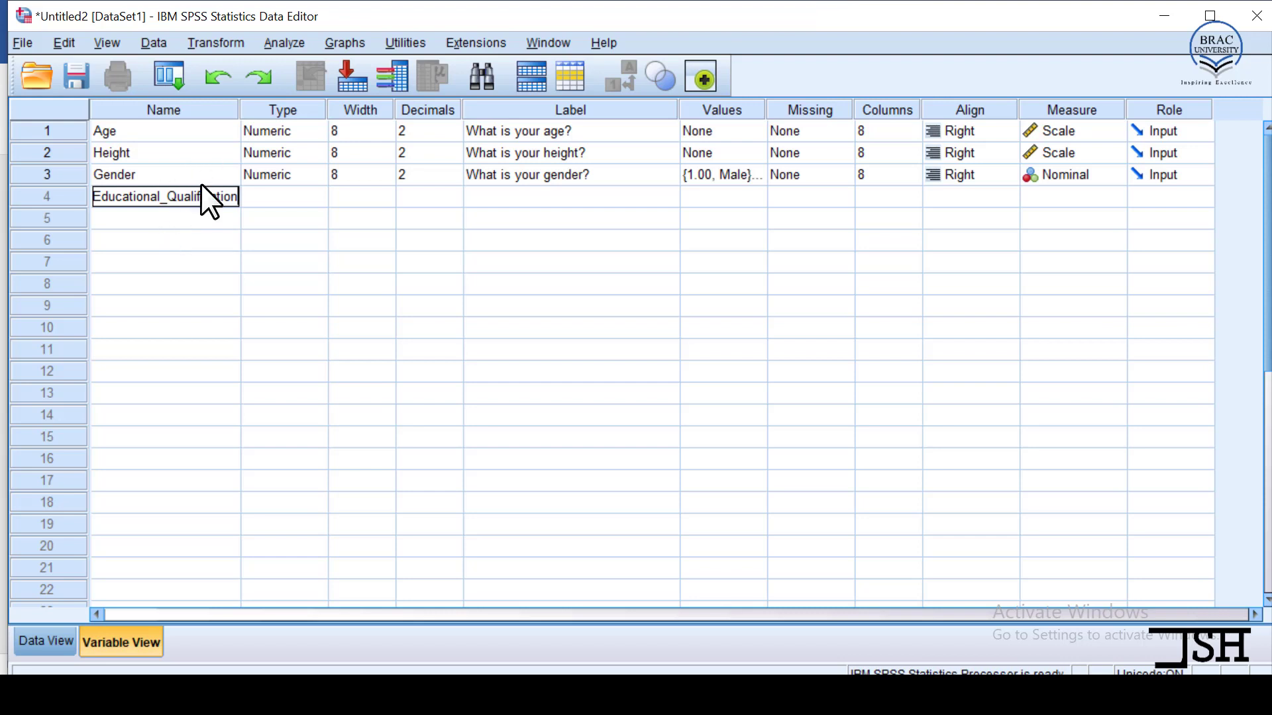
pyautogui.press('Return')
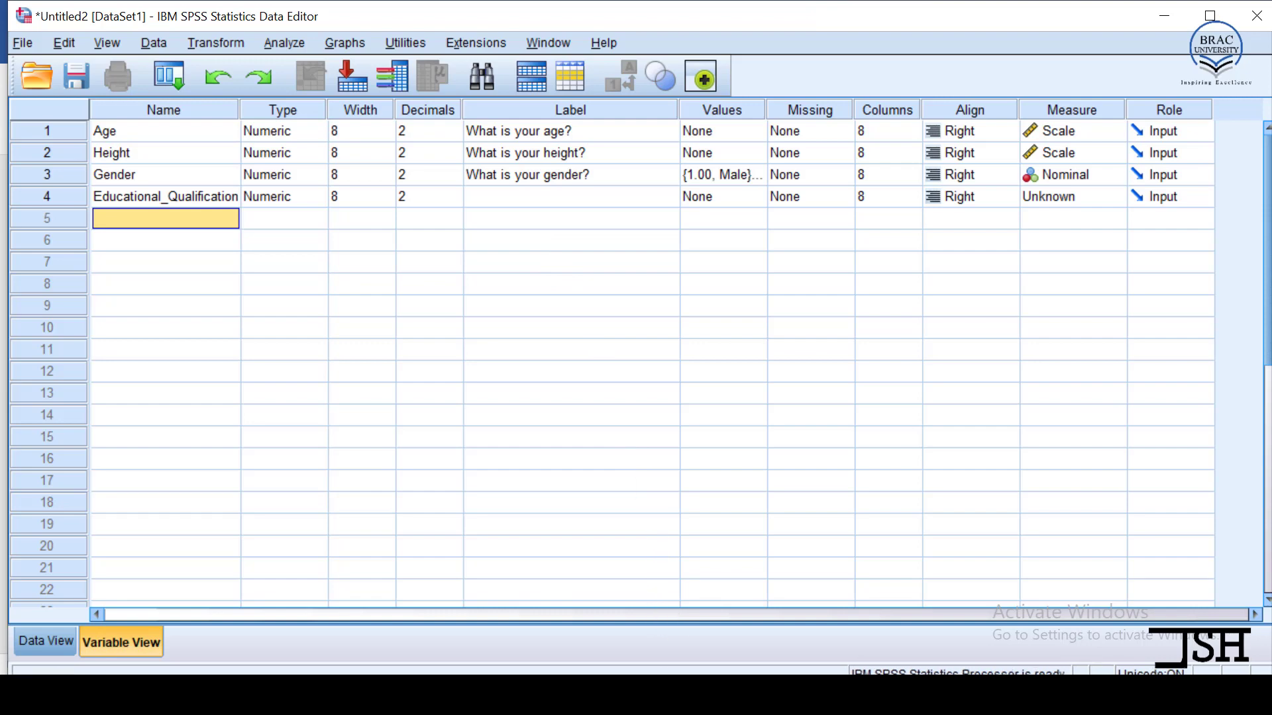
# Copy the text of question 4 about the highest educational qualification from the Word questionnaire, and return to the SPSS Data Editor
pyautogui.click(636, 694)
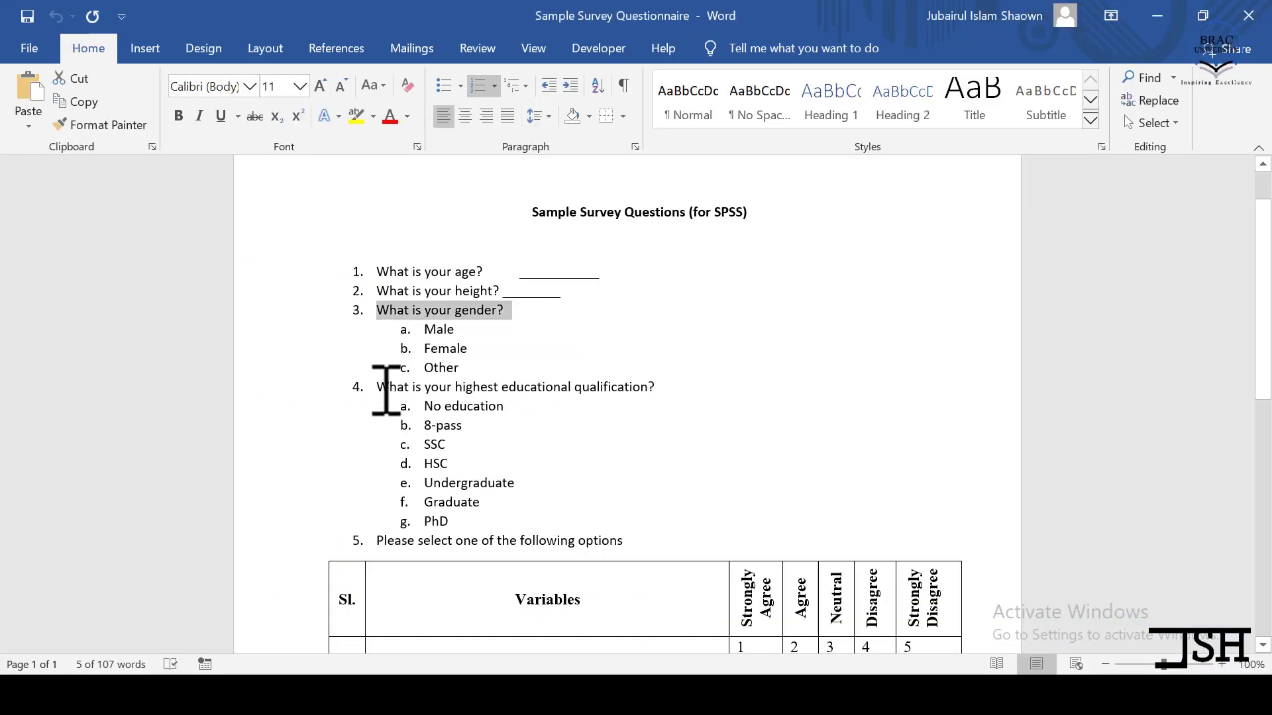
pyautogui.moveTo(383, 389); pyautogui.dragTo(682, 383)
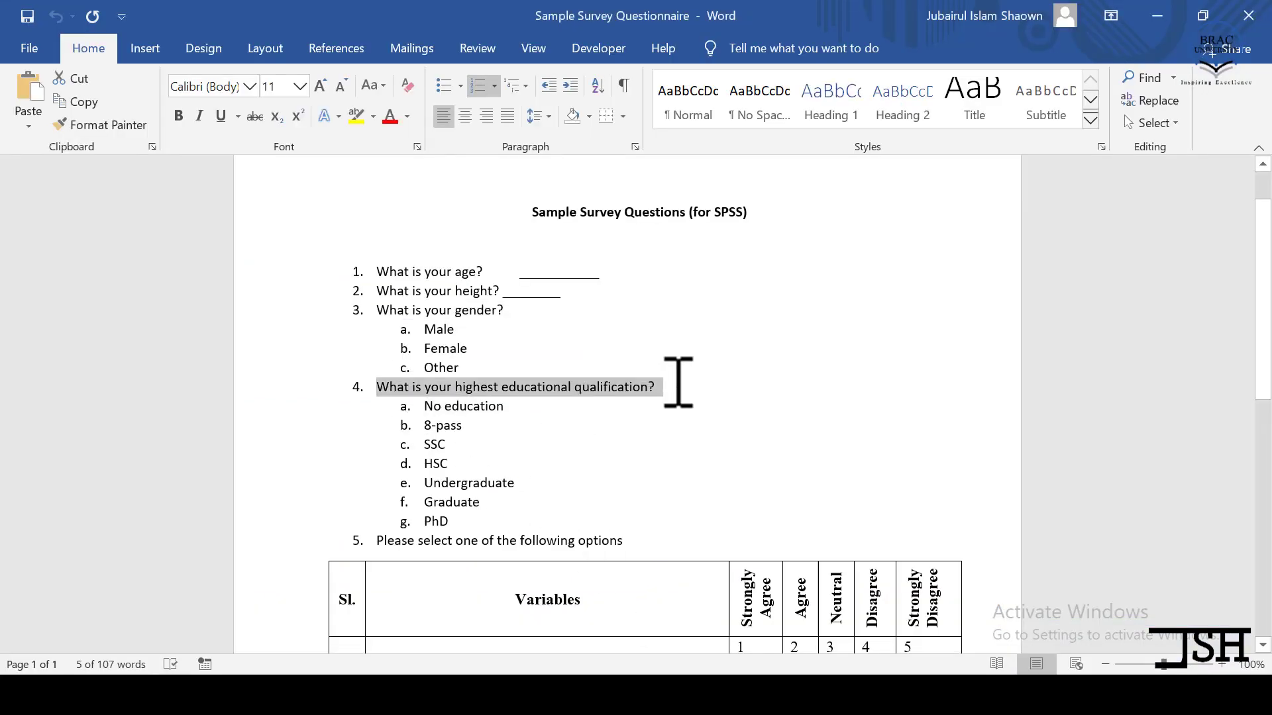
pyautogui.hotkey('alt', 'Tab')
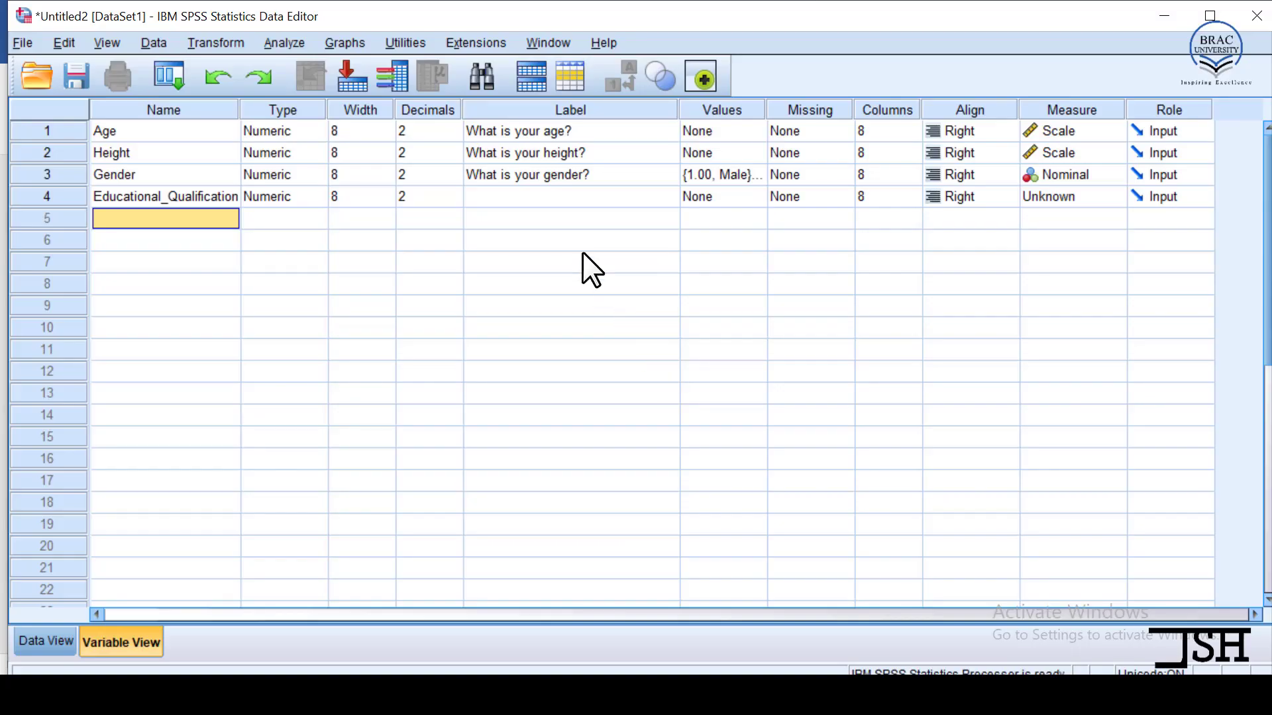
# Set Educational_Qualification's label to the copied question "What is your highest educational qualification?", without its leading question number
pyautogui.doubleClick(529, 200)
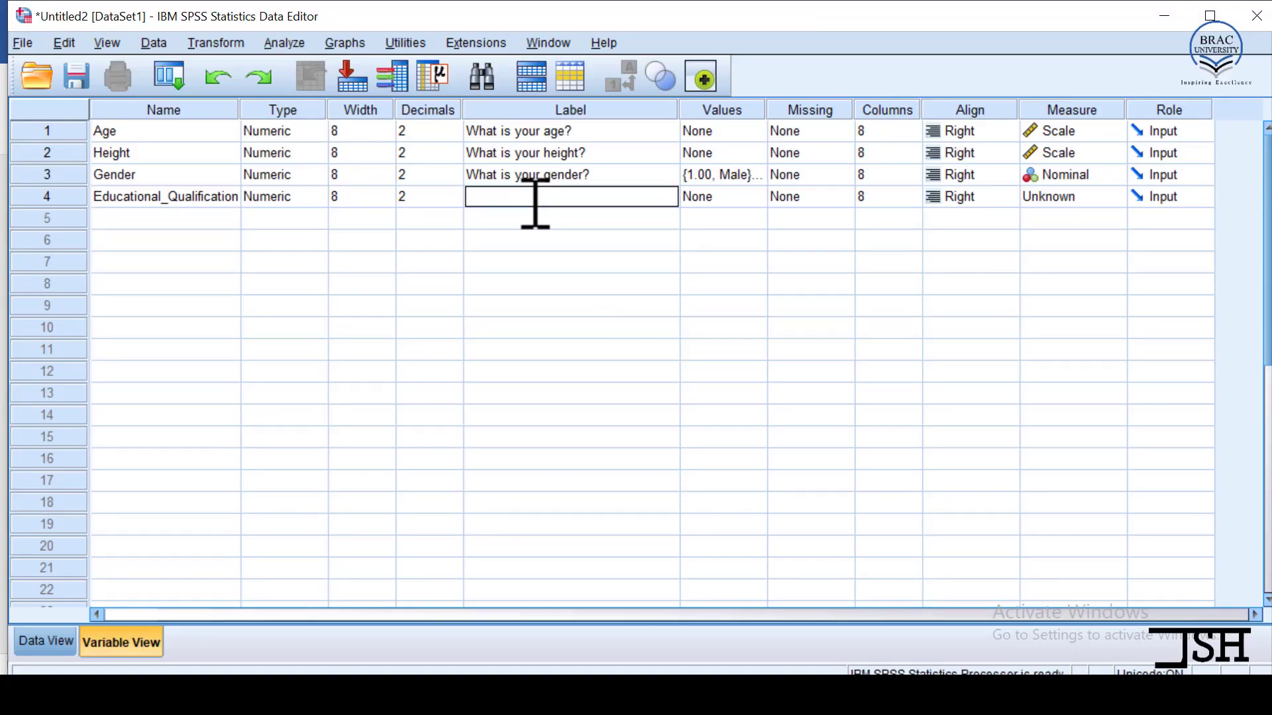
pyautogui.write('4.\tWhat is your highest educational qualification?')
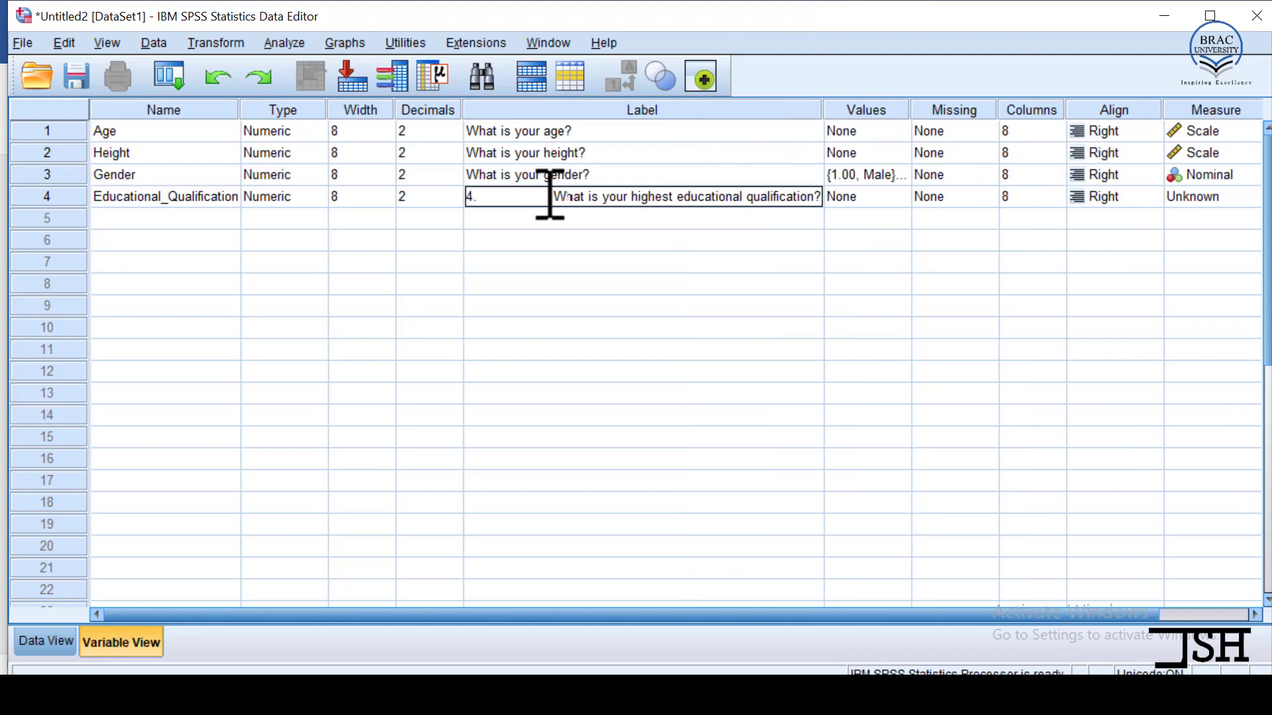
pyautogui.press('BackSpace')
pyautogui.press('BackSpace')
pyautogui.press('BackSpace')
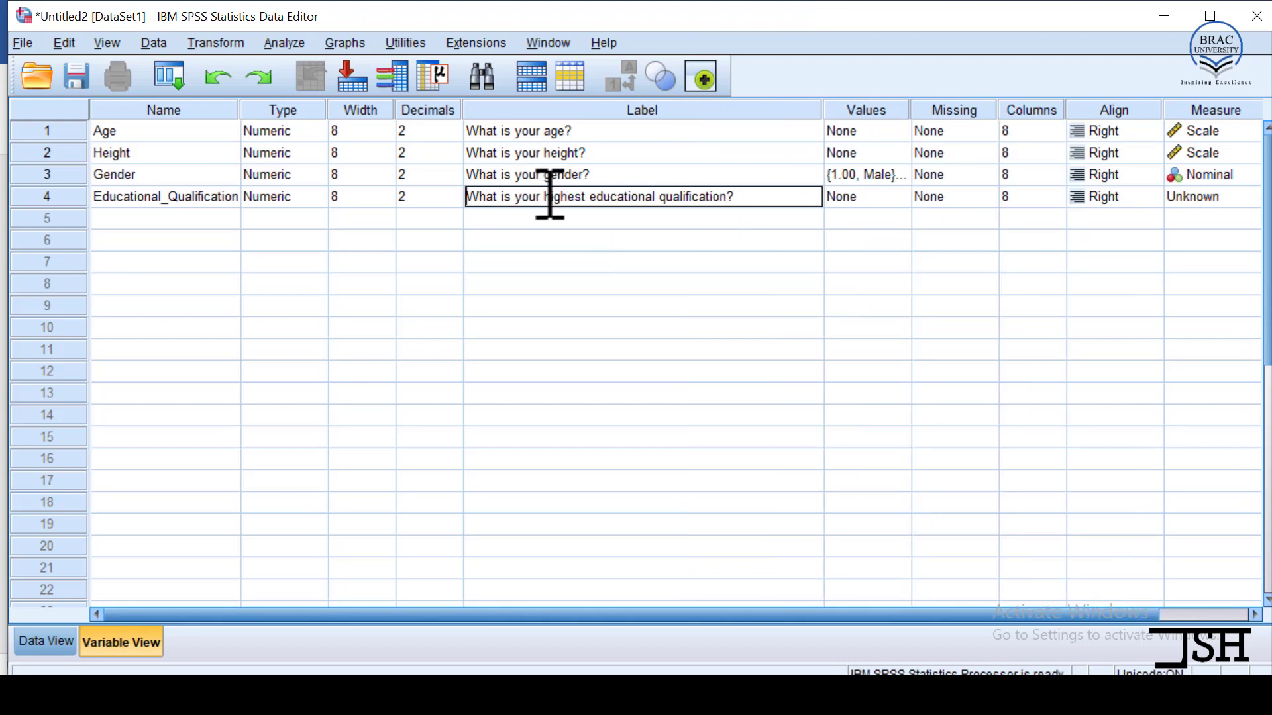
pyautogui.press('Return')
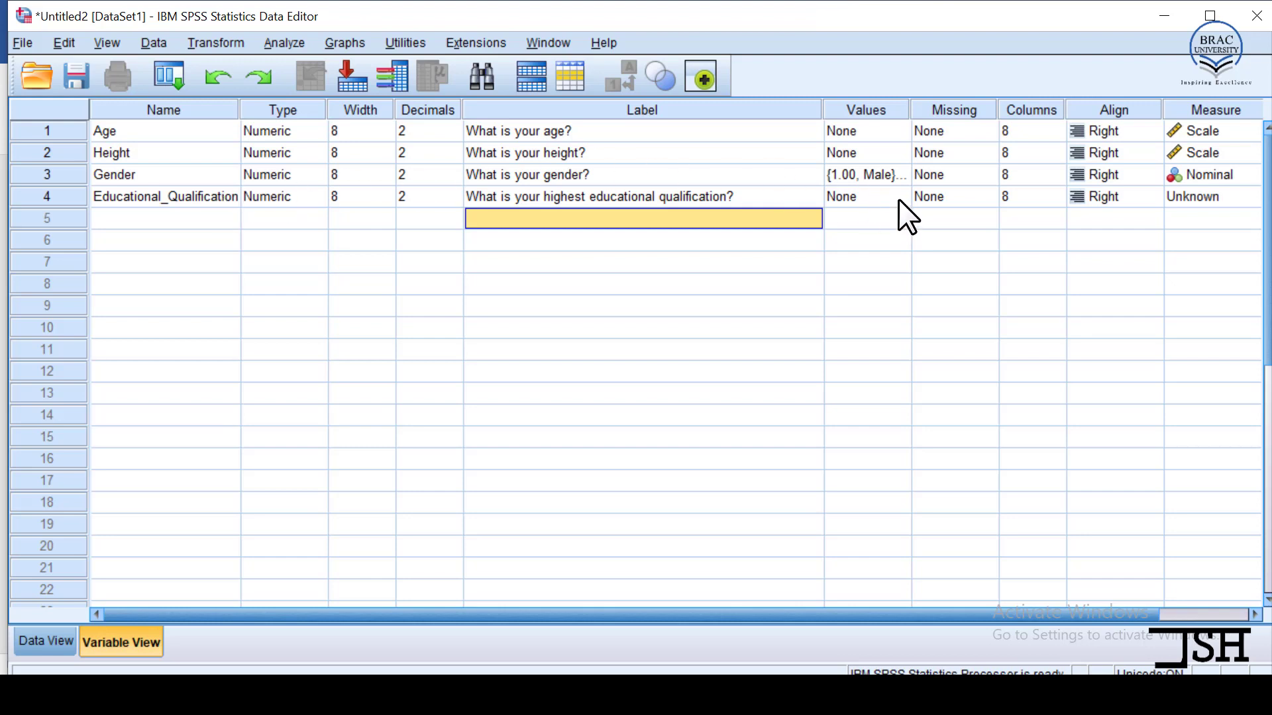
# Add value 1 with the label No Education to Educational_Qualification's value labels, checking question 4's answer options in the Word questionnaire
pyautogui.click(876, 196)
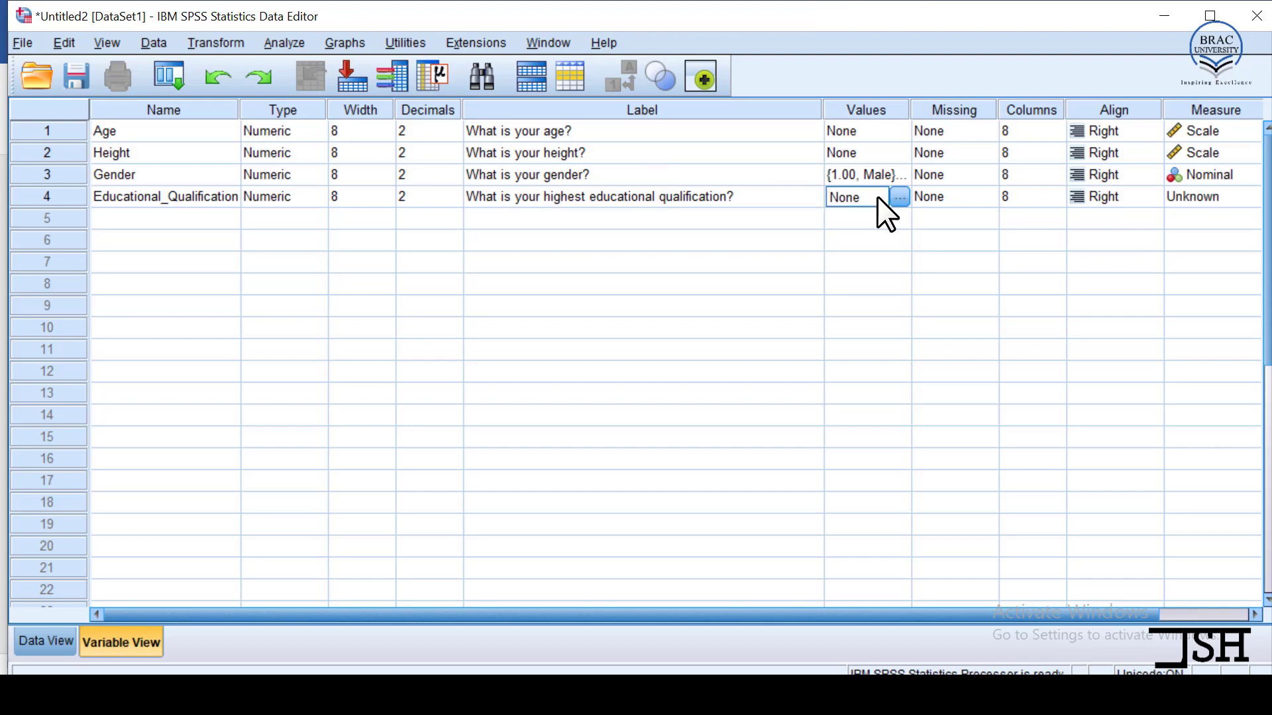
pyautogui.click(895, 198)
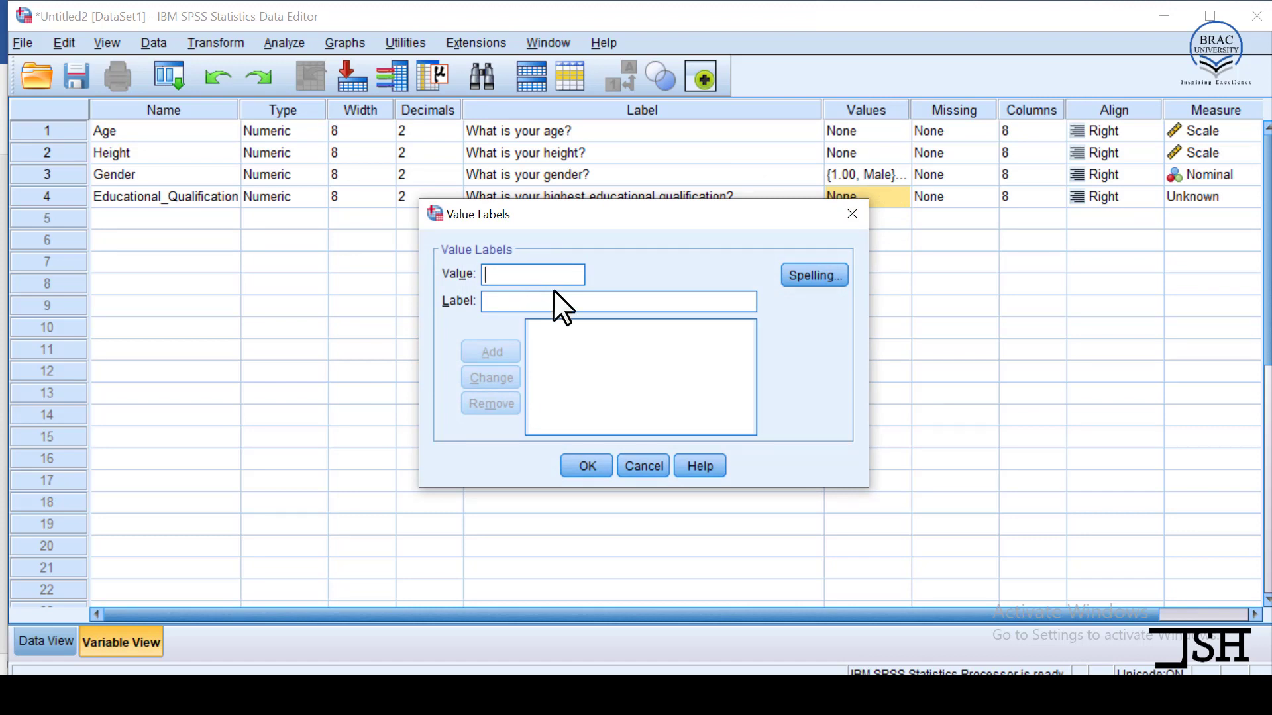
pyautogui.hotkey('alt', 'Tab')
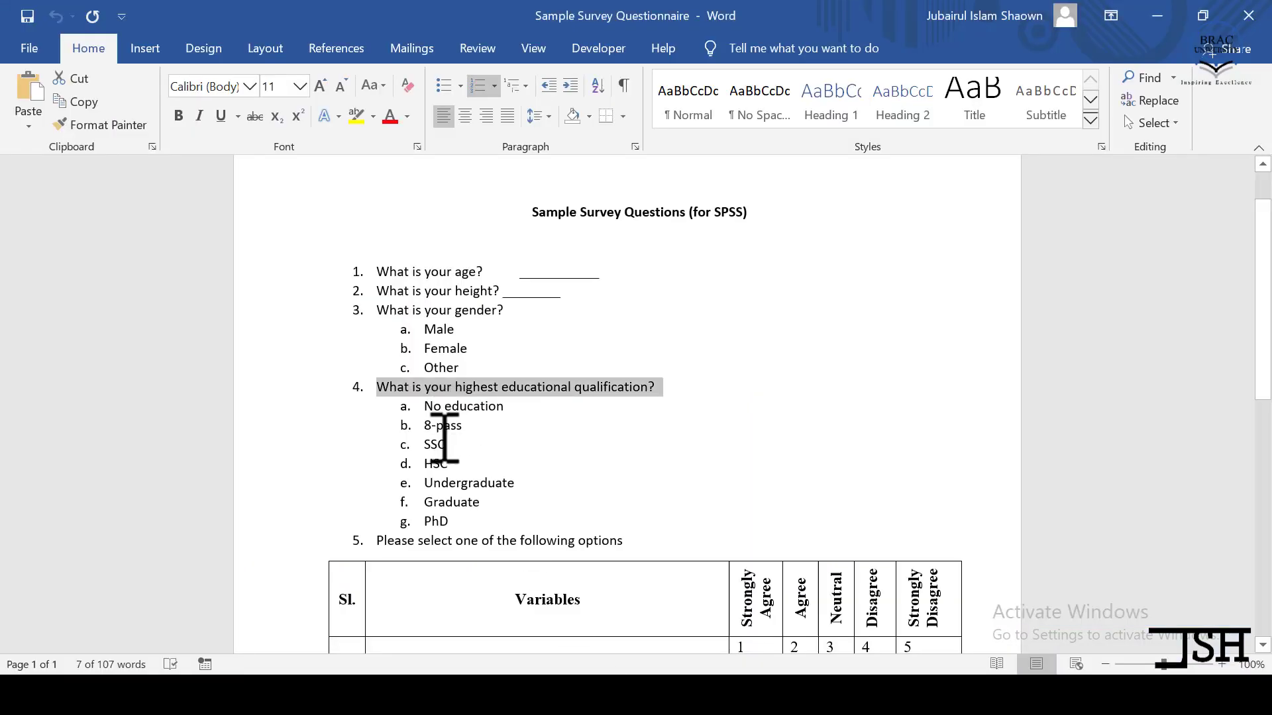
pyautogui.moveTo(661, 695)
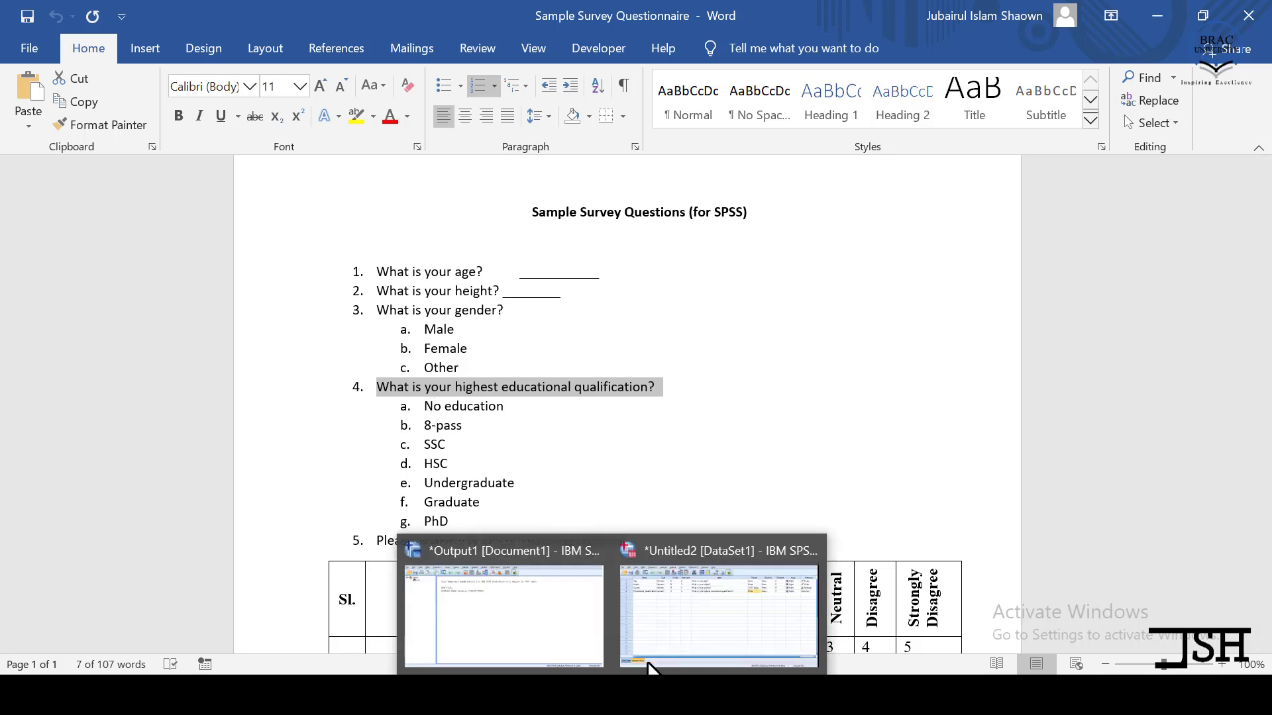
pyautogui.click(663, 656)
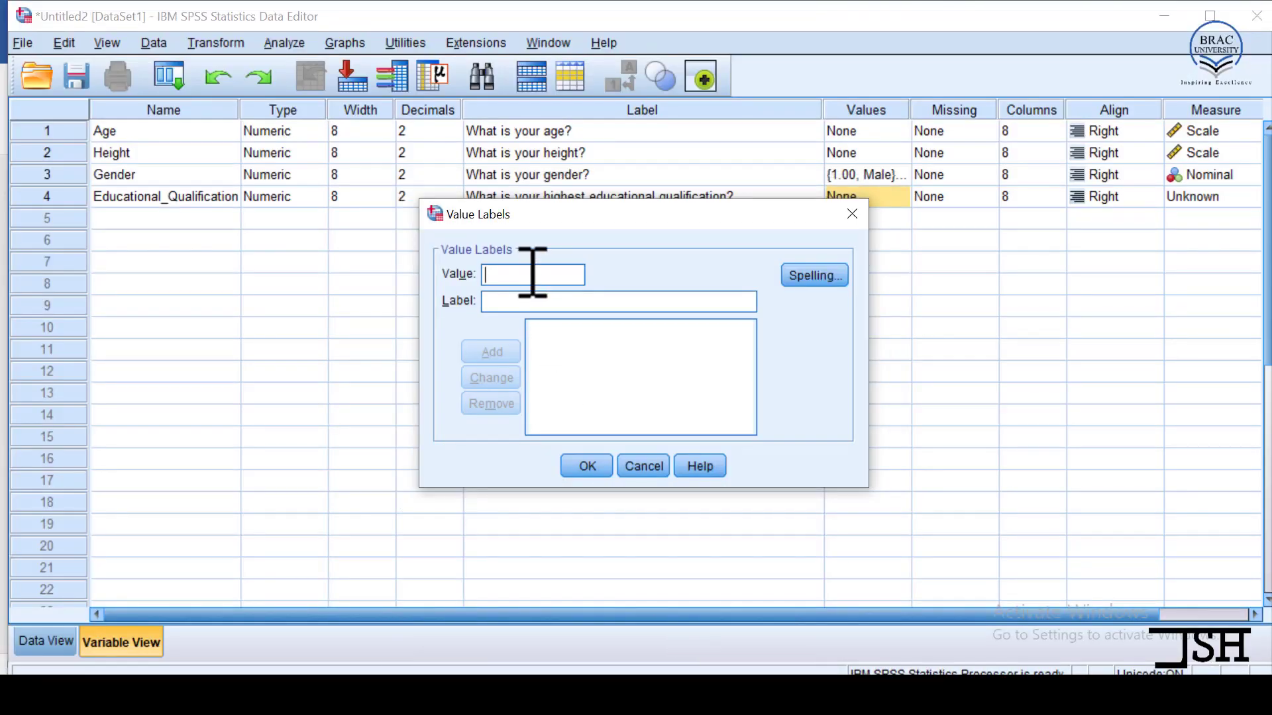
pyautogui.write('1')
pyautogui.press('Tab')
pyautogui.write('No')
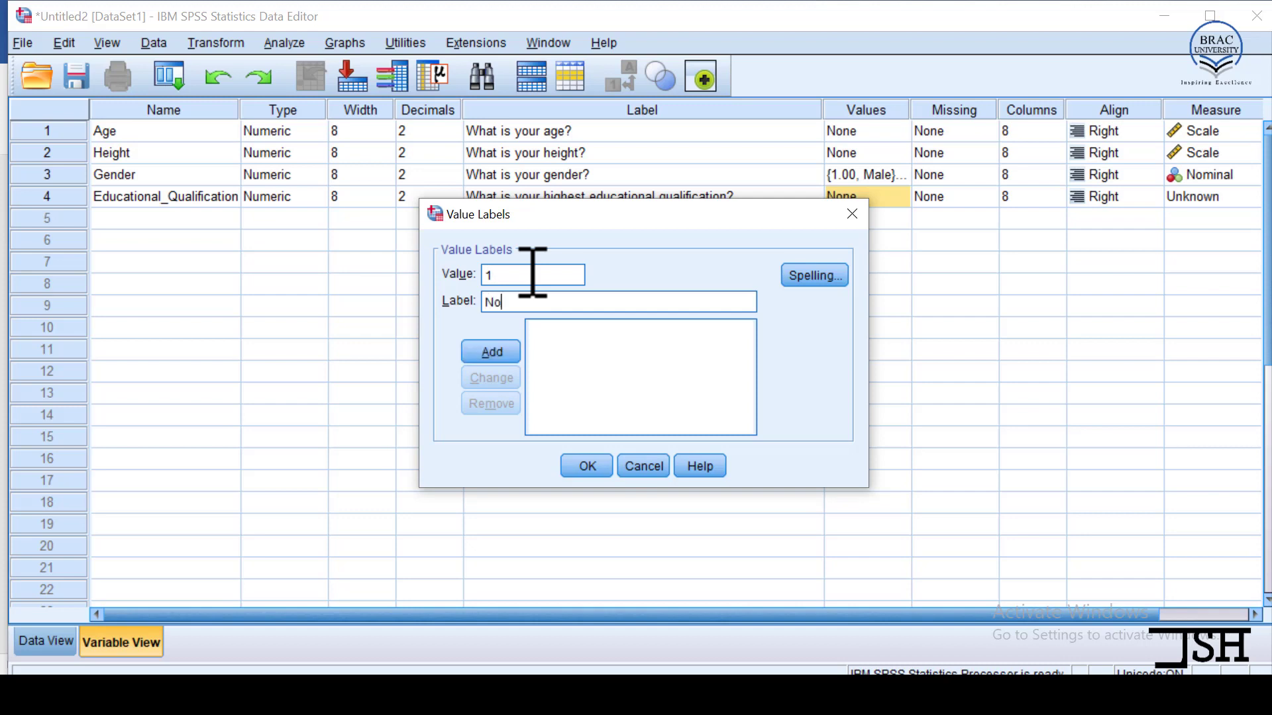
pyautogui.write(' Education')
pyautogui.click(494, 346)
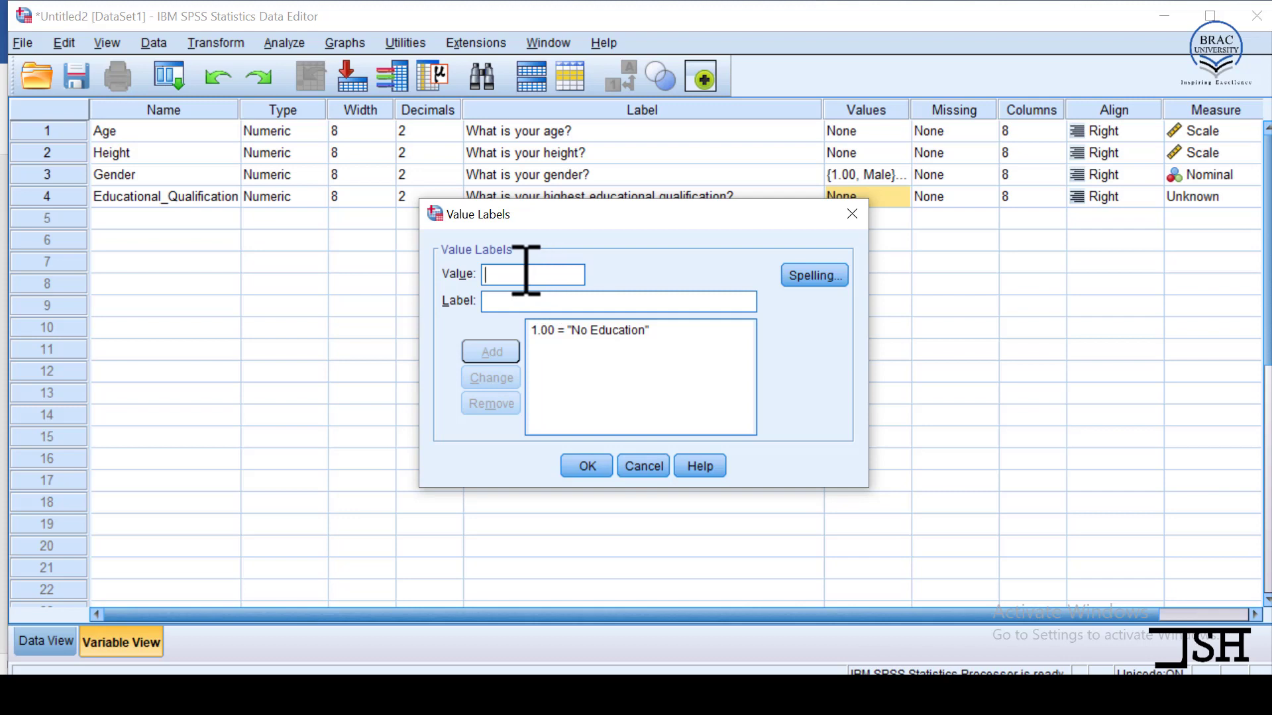
# Add value 2 with the label 8-Pass to Educational_Qualification's value labels
pyautogui.write('2')
pyautogui.click(519, 303)
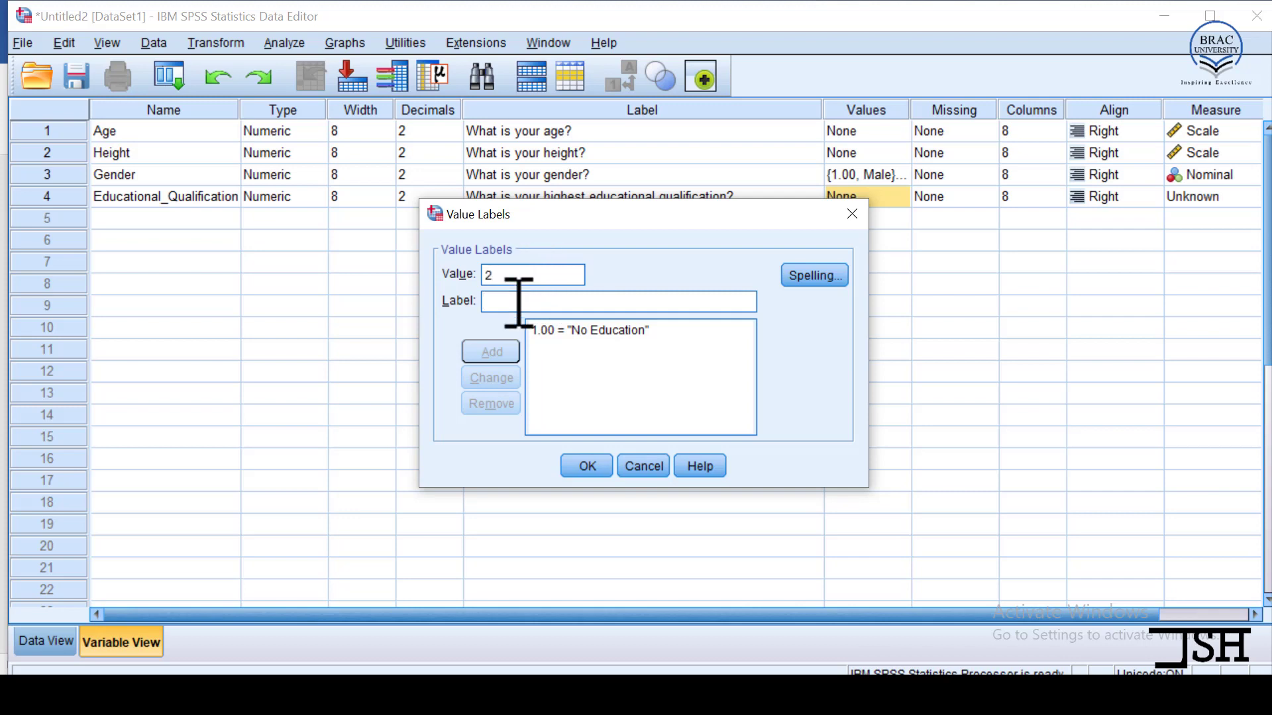
pyautogui.write('8-P')
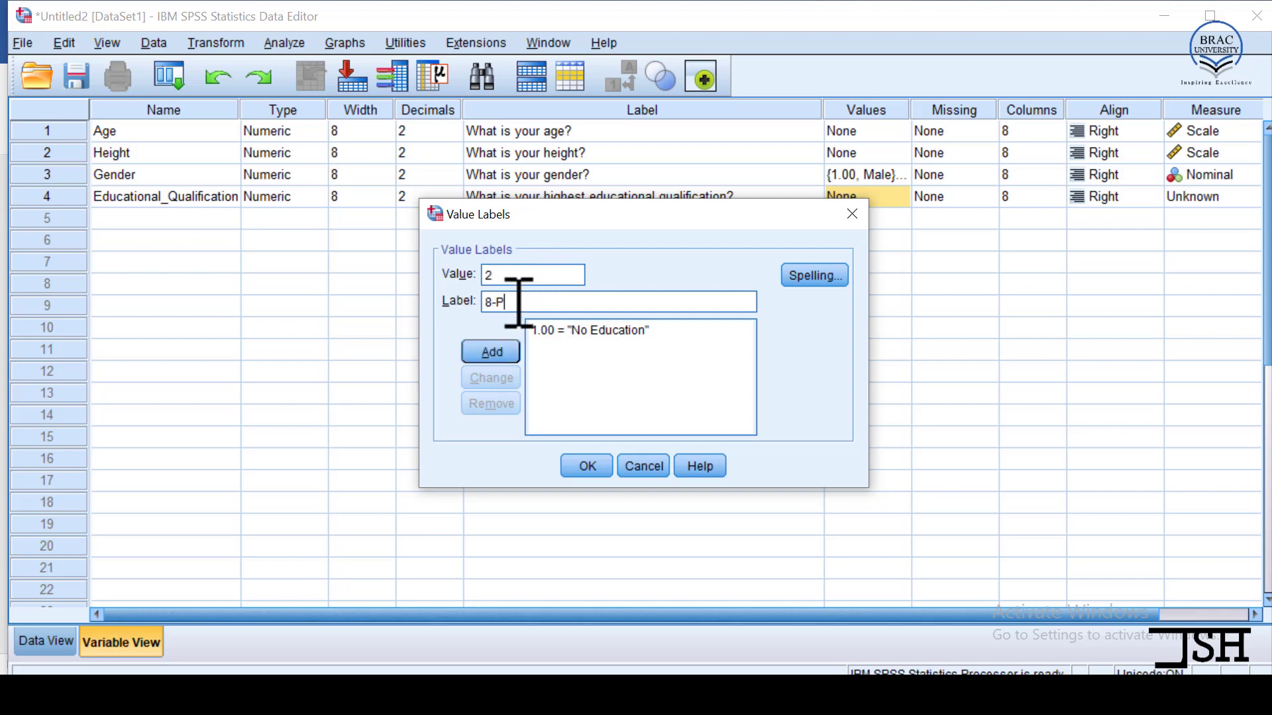
pyautogui.write('ass')
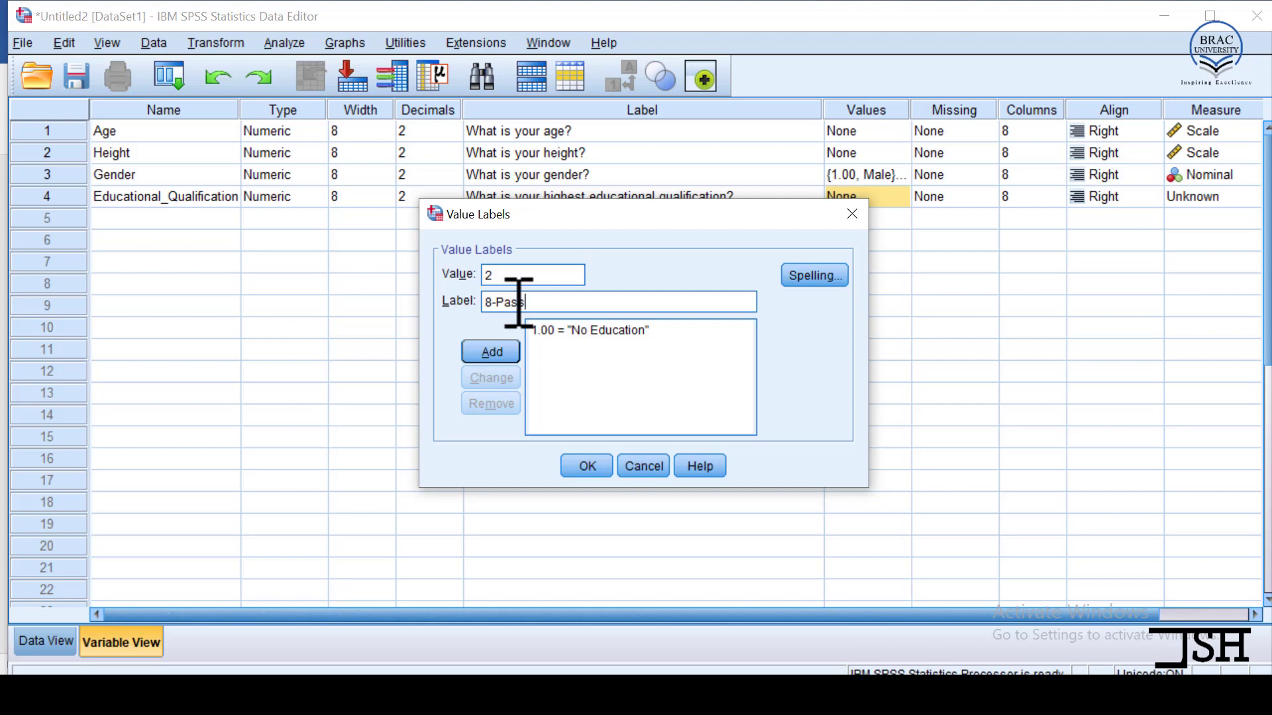
pyautogui.click(500, 349)
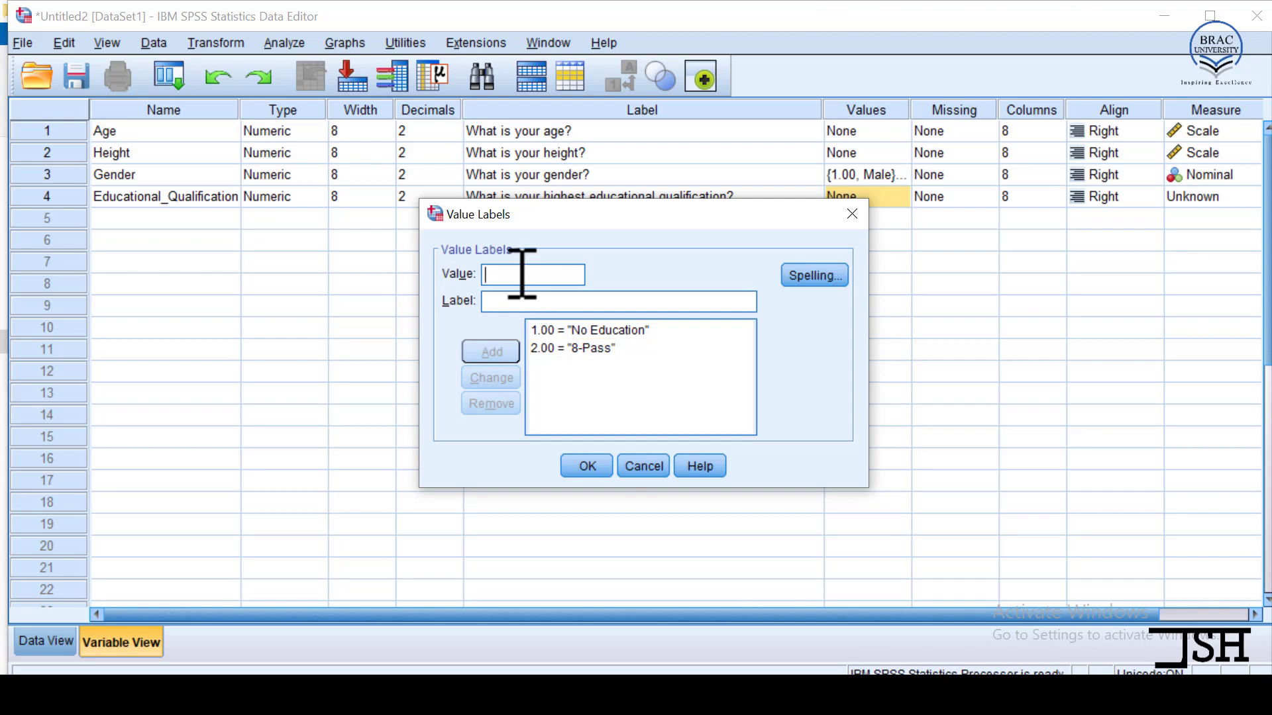
# Add value 3 with the label SSC to Educational_Qualification's value labels
pyautogui.write('3')
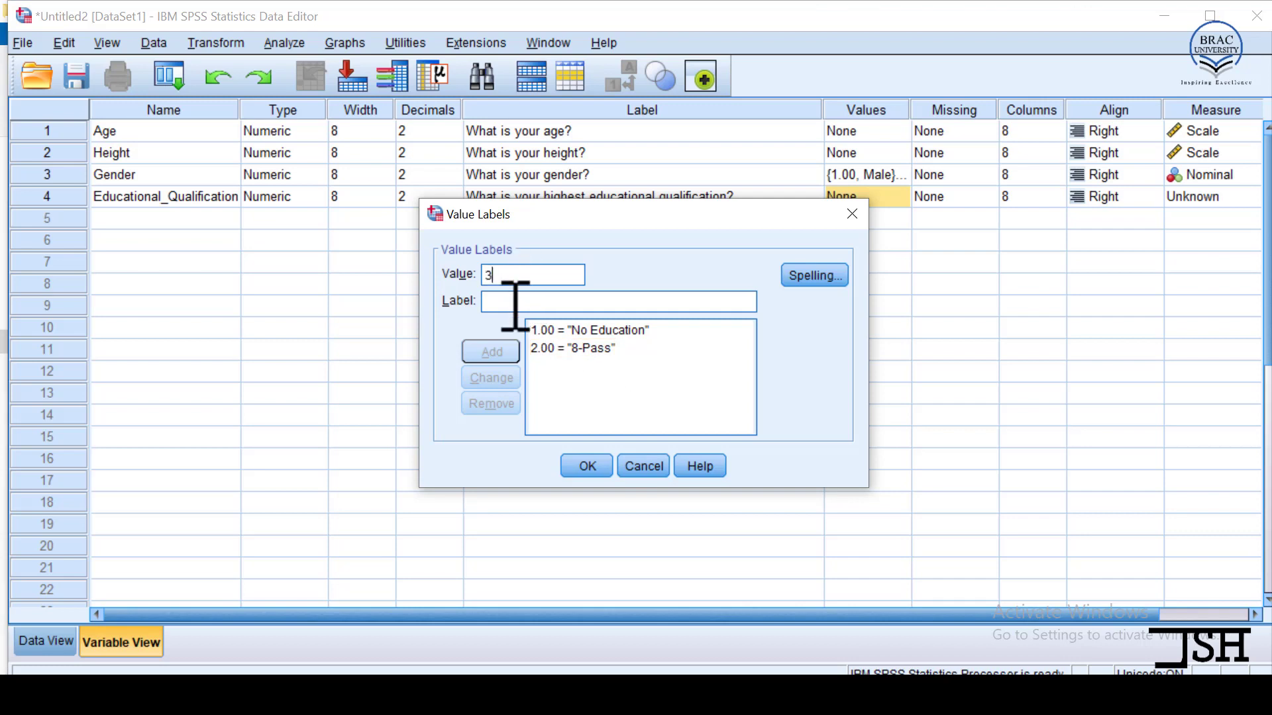
pyautogui.click(514, 303)
pyautogui.write('SS')
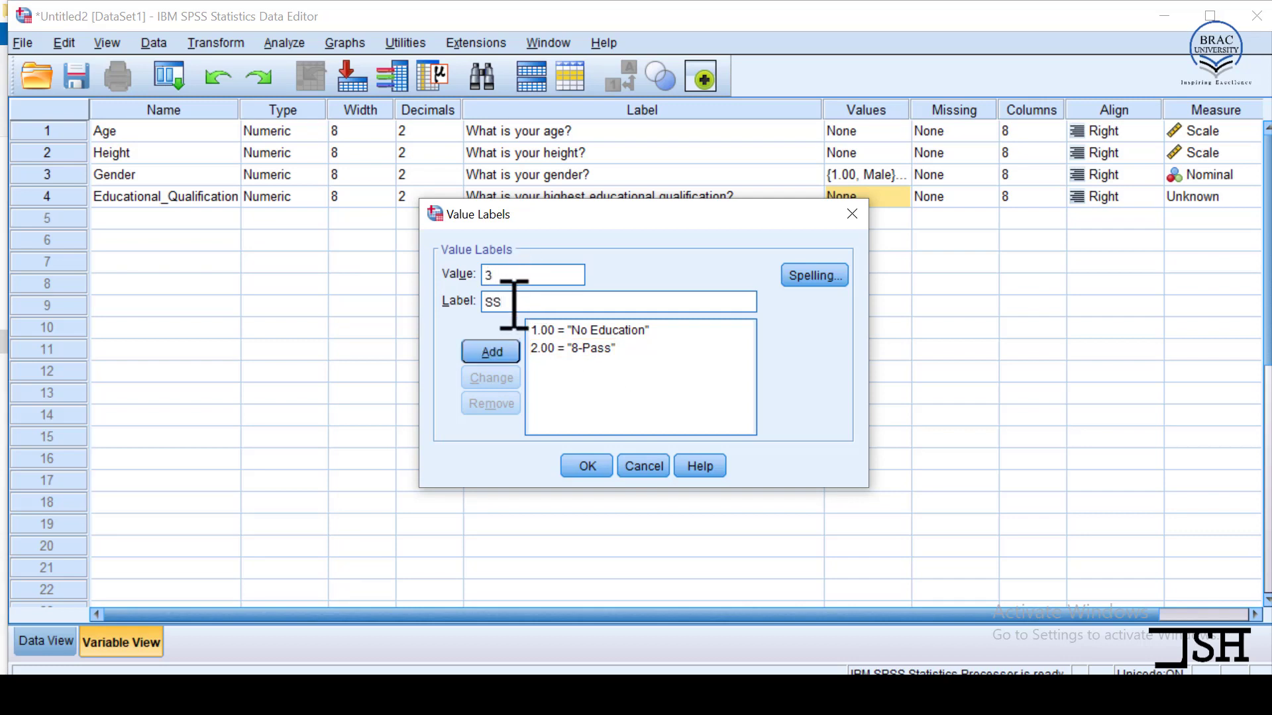
pyautogui.write('C')
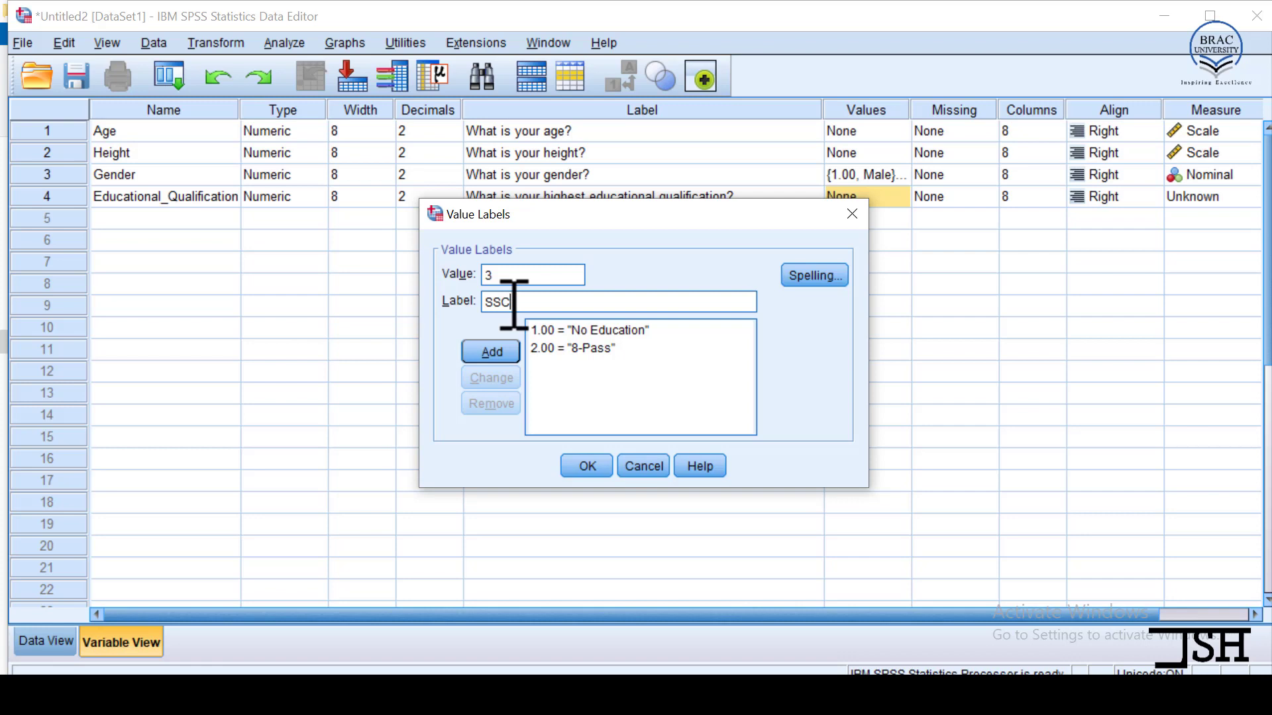
pyautogui.click(507, 343)
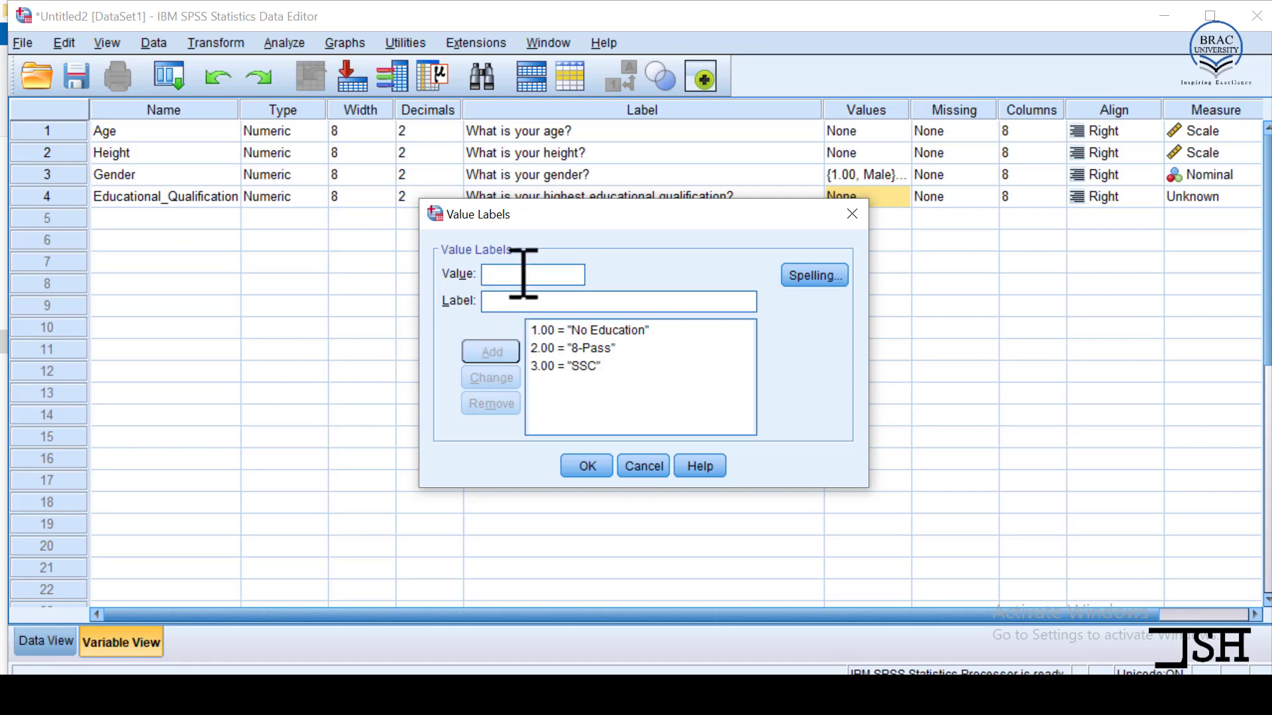
# Add value 4 with the label HSC to Educational_Qualification's value labels
pyautogui.write('4')
pyautogui.click(514, 300)
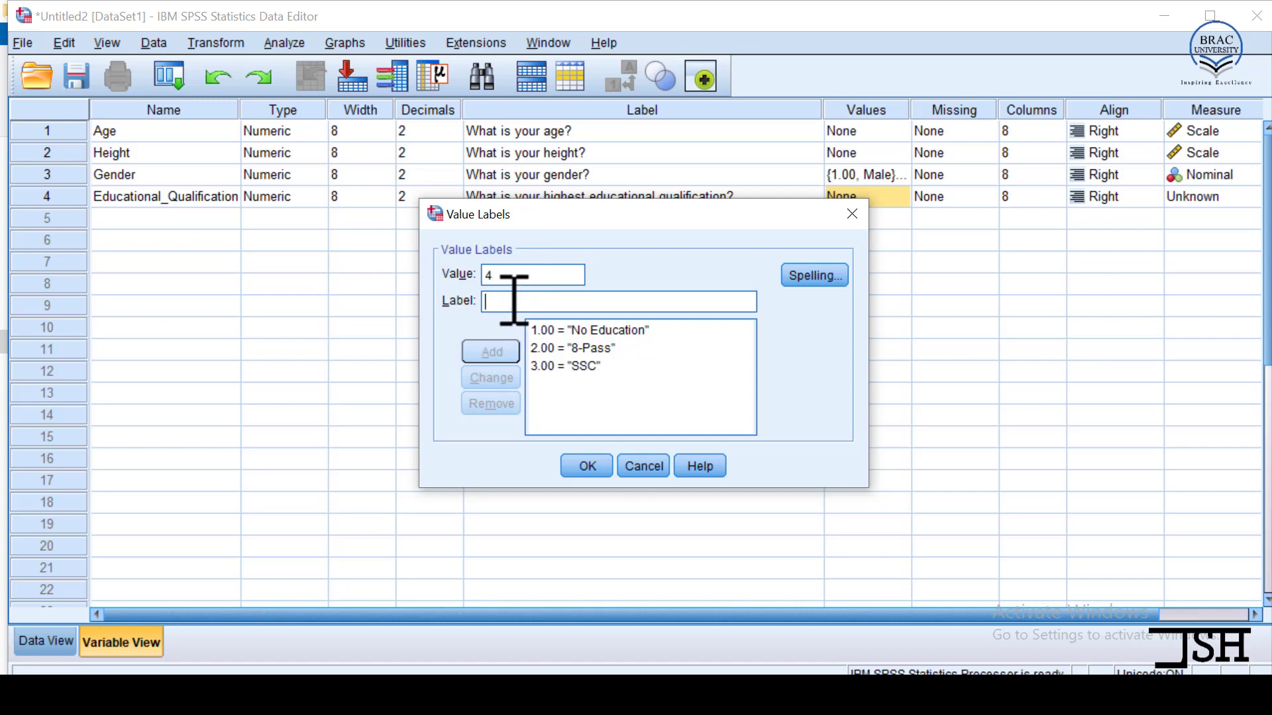
pyautogui.write('HSC')
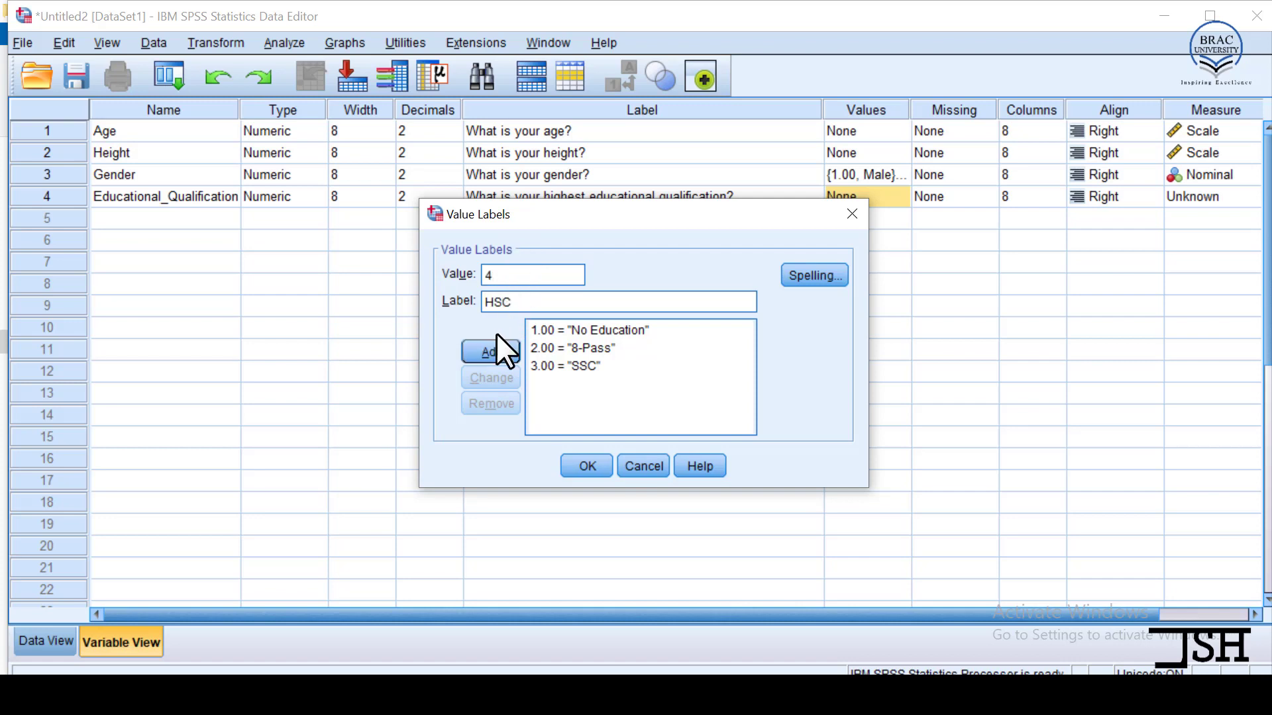
pyautogui.click(492, 351)
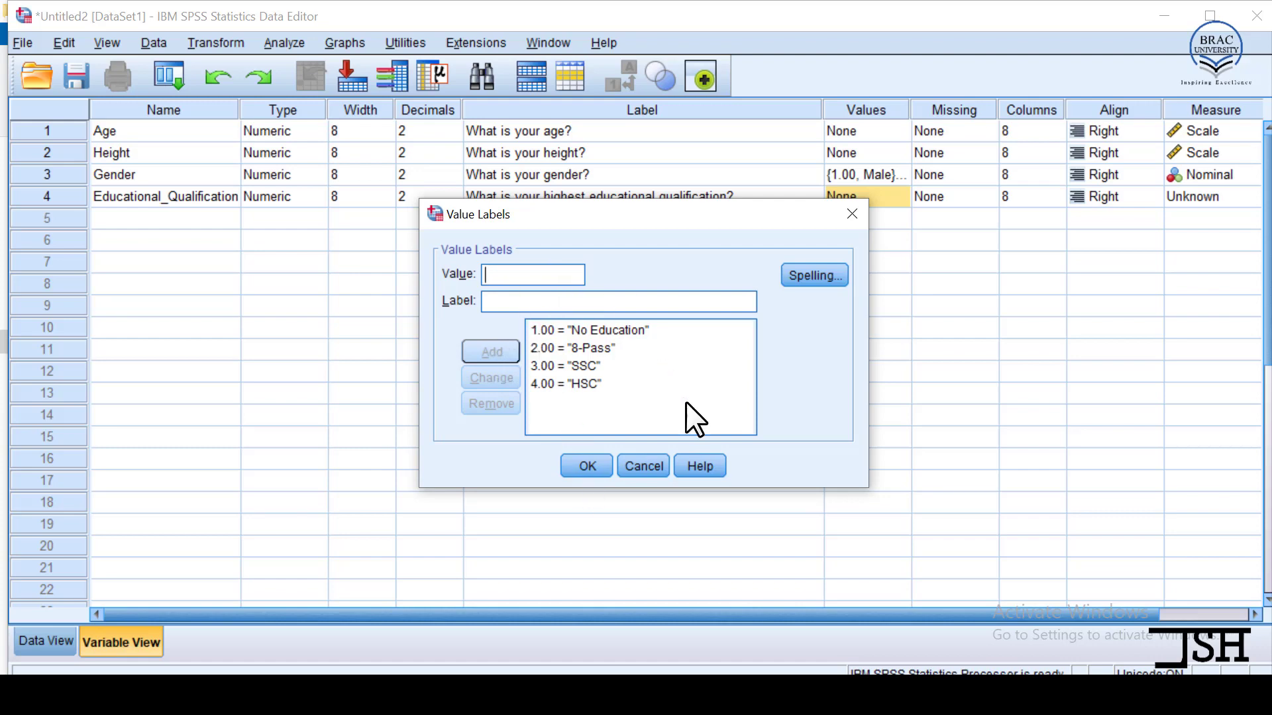
# Add value 5 with the label Undergraduate to Educational_Qualification's value labels, checking question 4's answer options in the Word questionnaire
pyautogui.hotkey('alt', 'Tab')
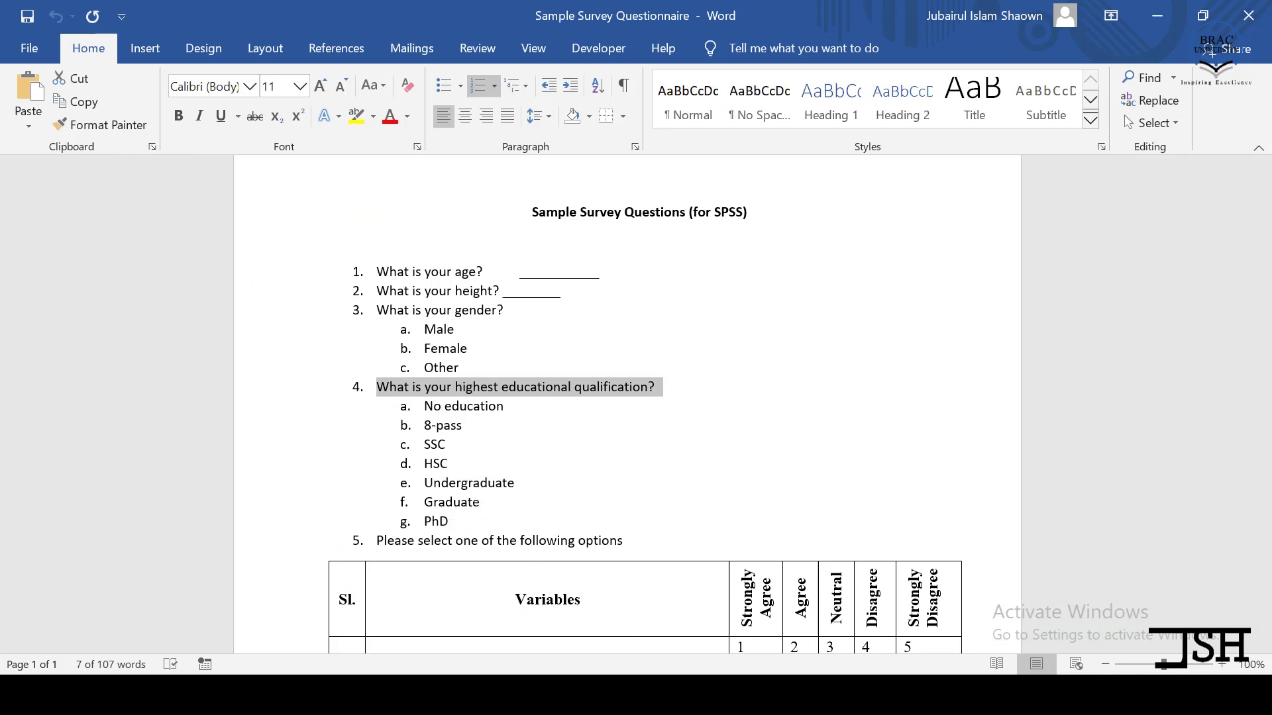
pyautogui.click(634, 694)
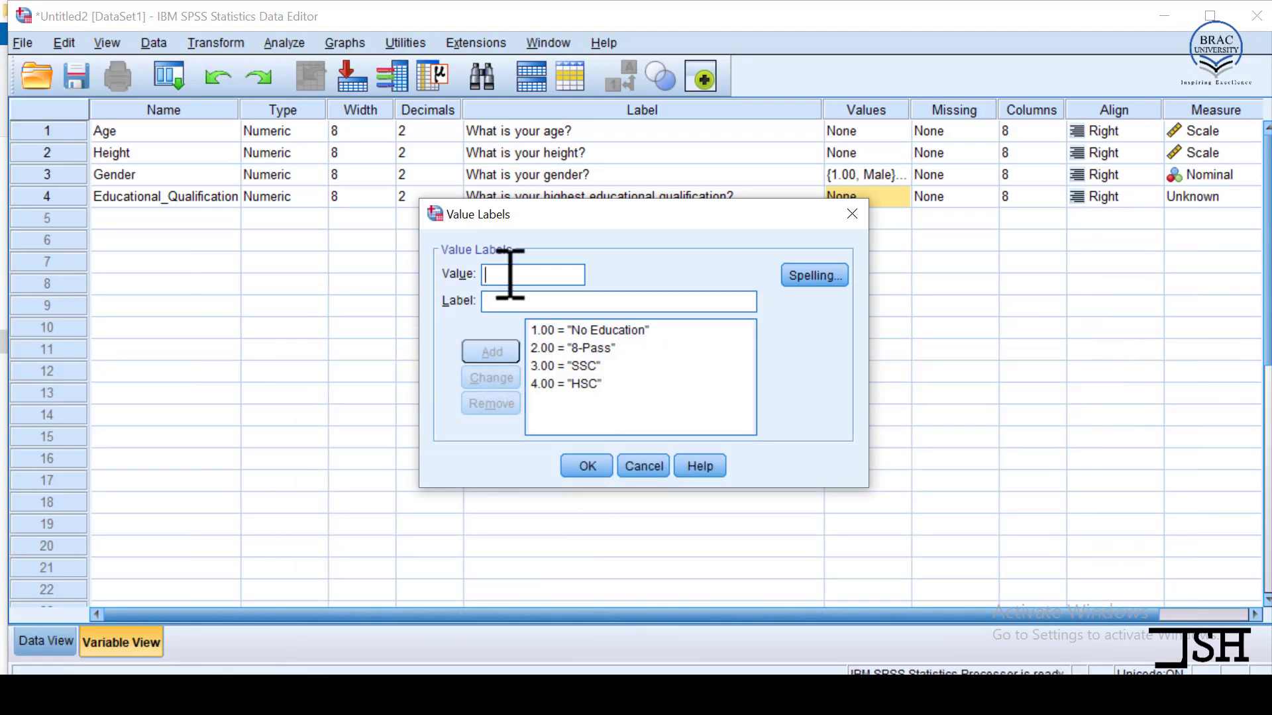
pyautogui.write('5')
pyautogui.click(507, 298)
pyautogui.write('Unde')
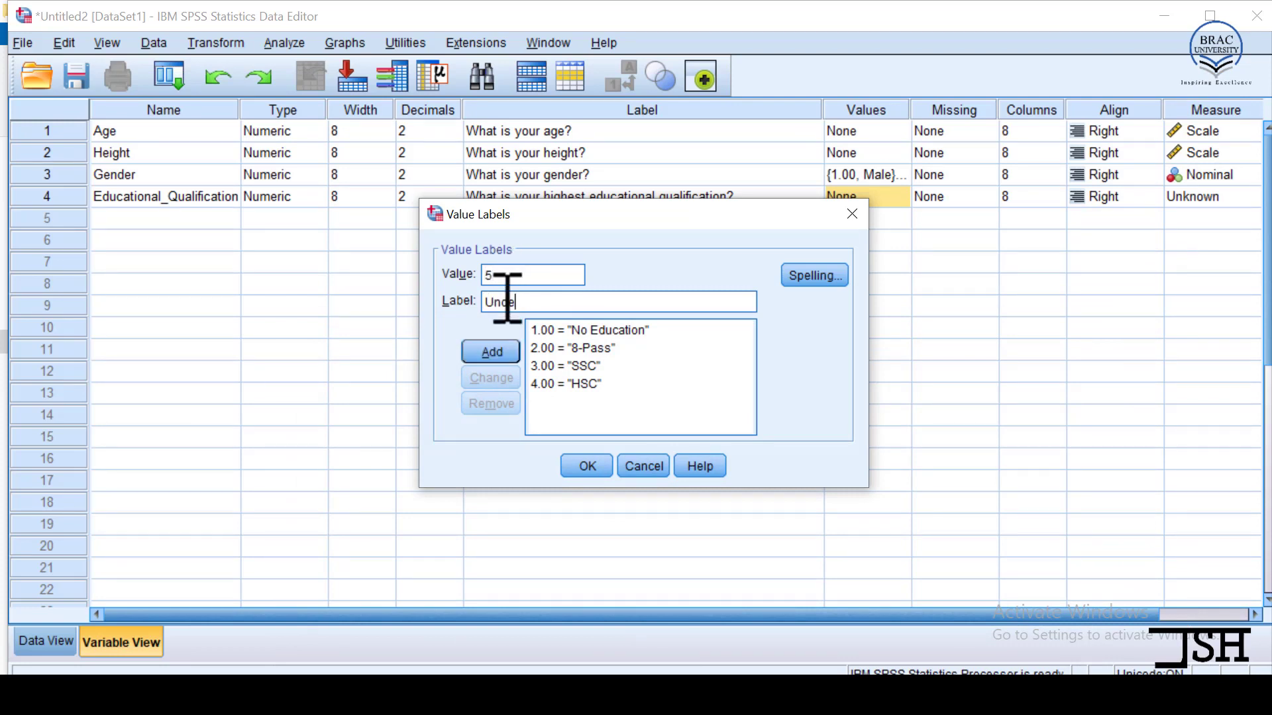
pyautogui.write('rgraduate')
pyautogui.click(493, 349)
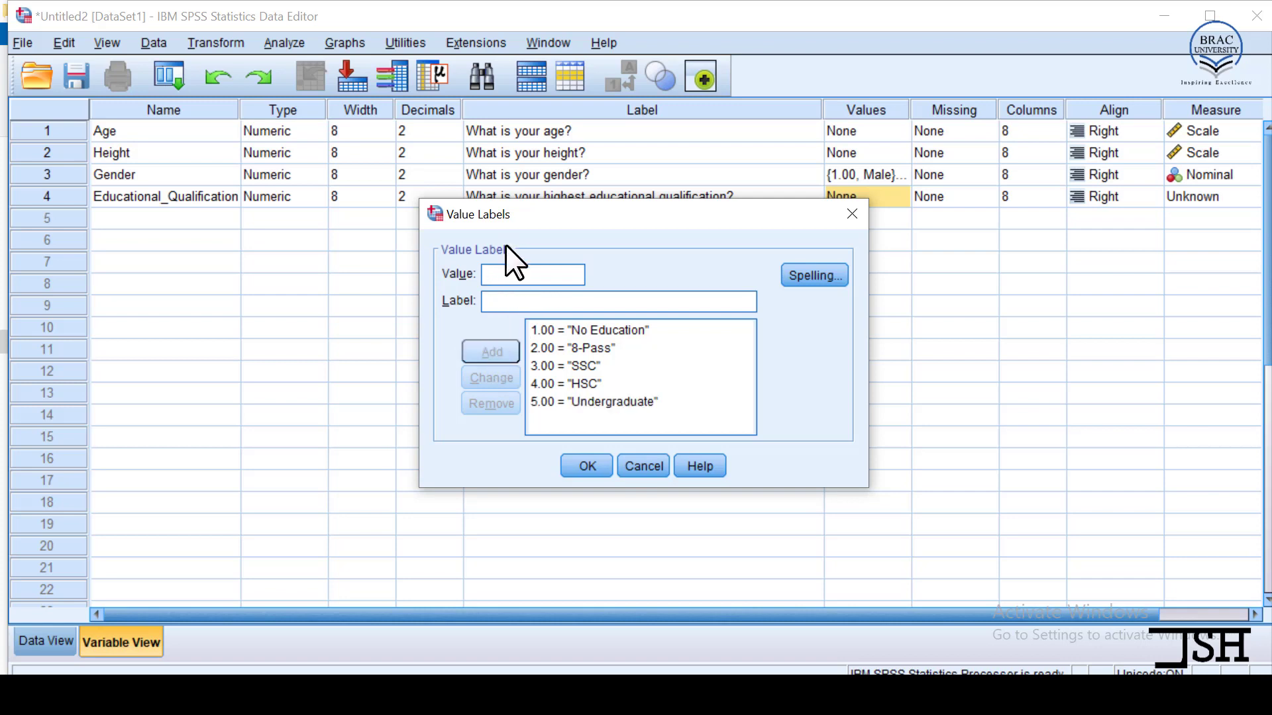
# Add value 6 with the label Graduate to Educational_Qualification's value labels
pyautogui.write('6')
pyautogui.click(505, 302)
pyautogui.write('Graduate')
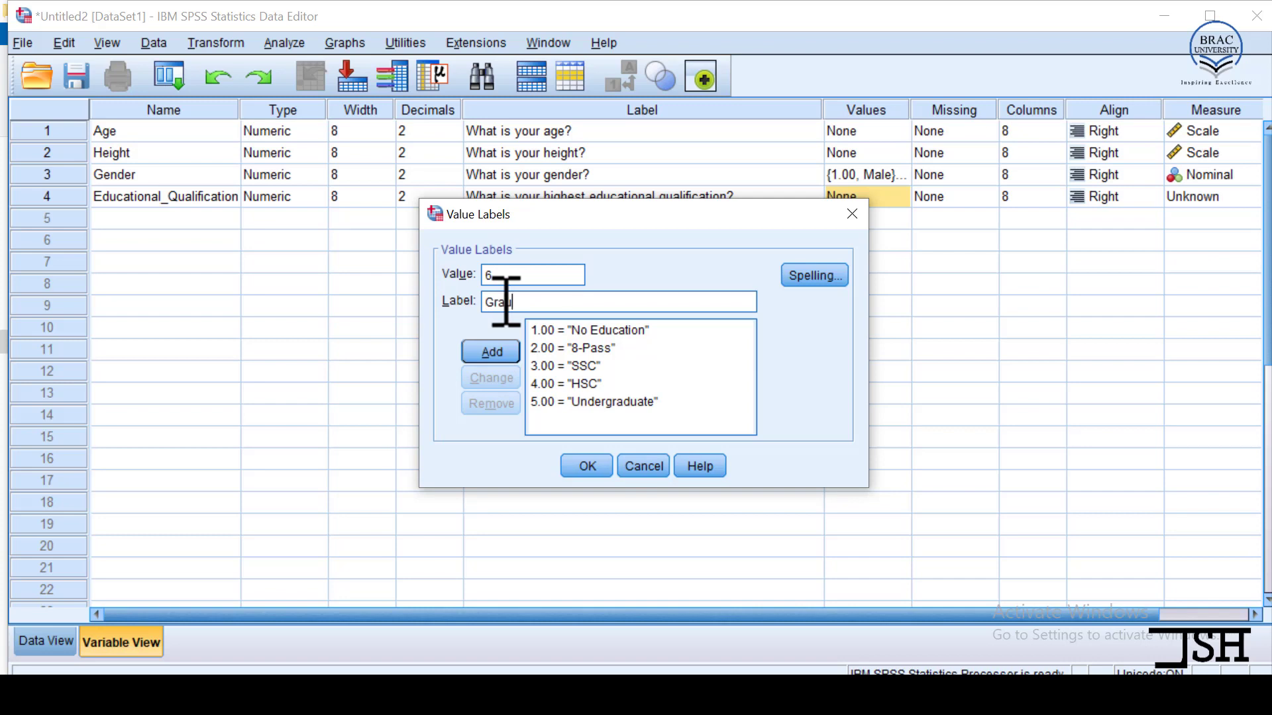
pyautogui.click(496, 354)
# Add value 7 with the label PhD to Educational_Qualification's value labels
pyautogui.click(520, 275)
pyautogui.write('7')
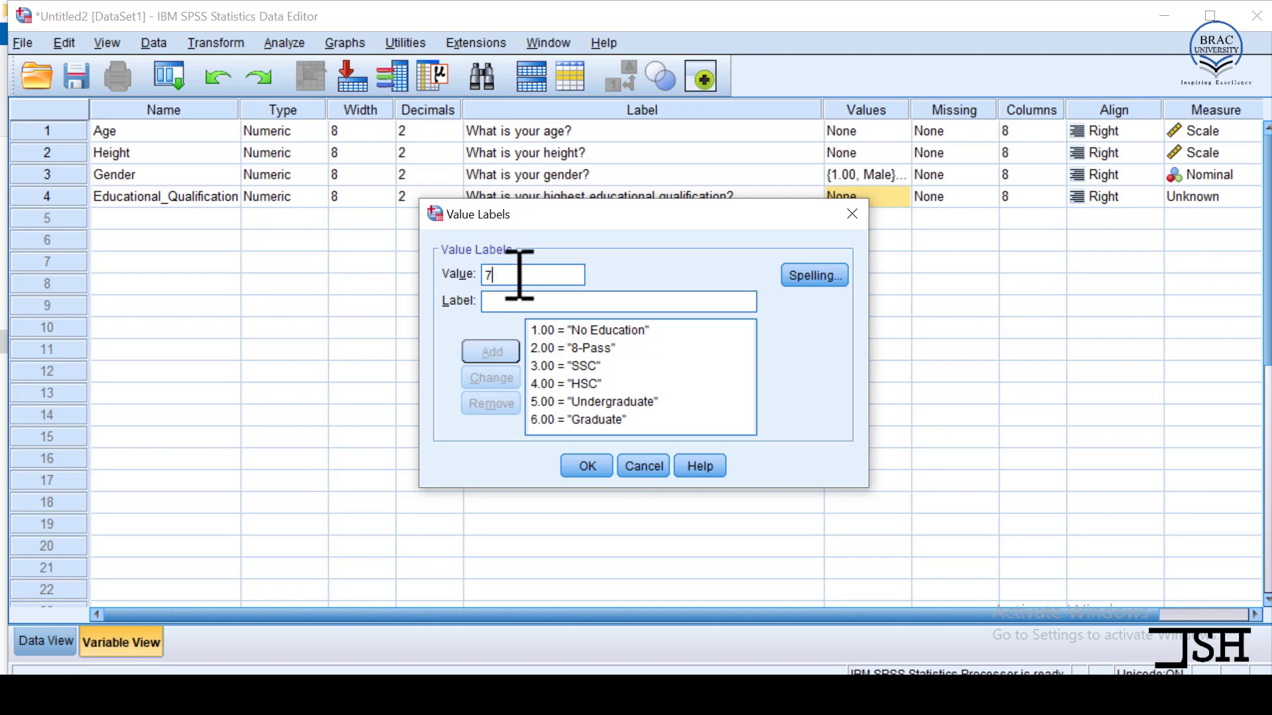
pyautogui.click(503, 304)
pyautogui.write('PhD')
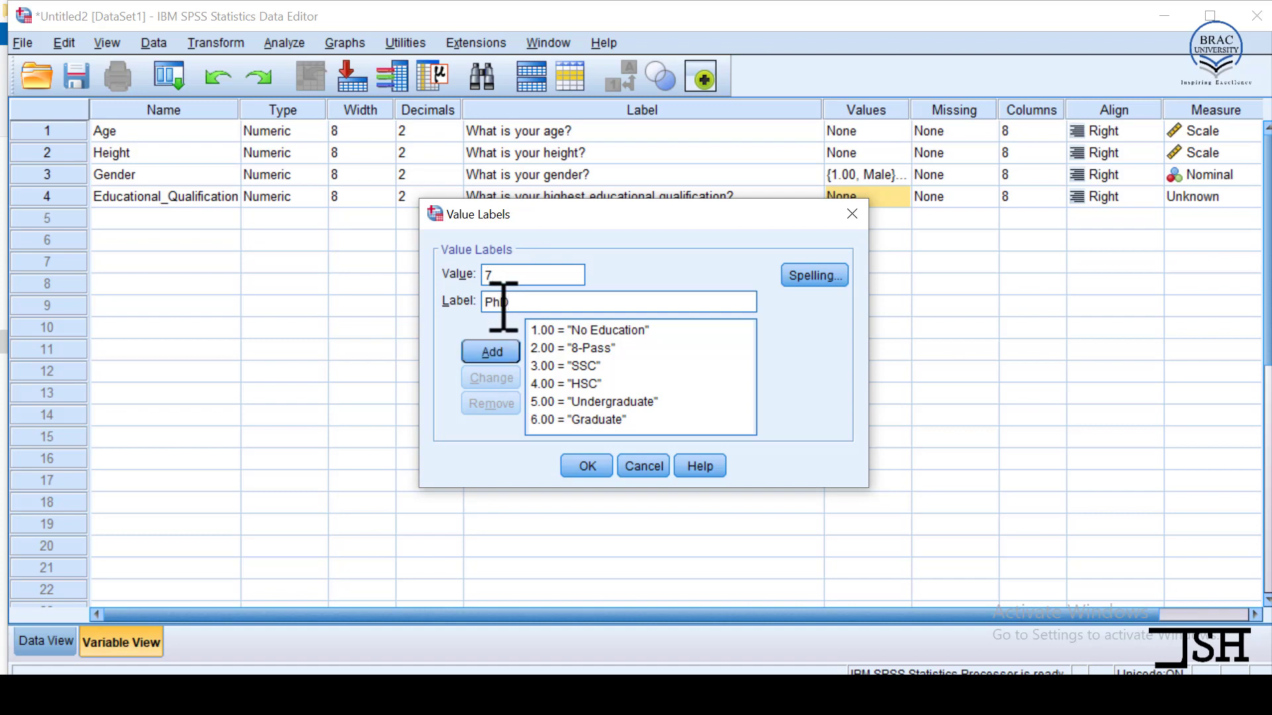
pyautogui.click(504, 349)
# Review the entries in Educational_Qualification's value label list and apply them to the variable
pyautogui.scroll(-1, 626, 367)
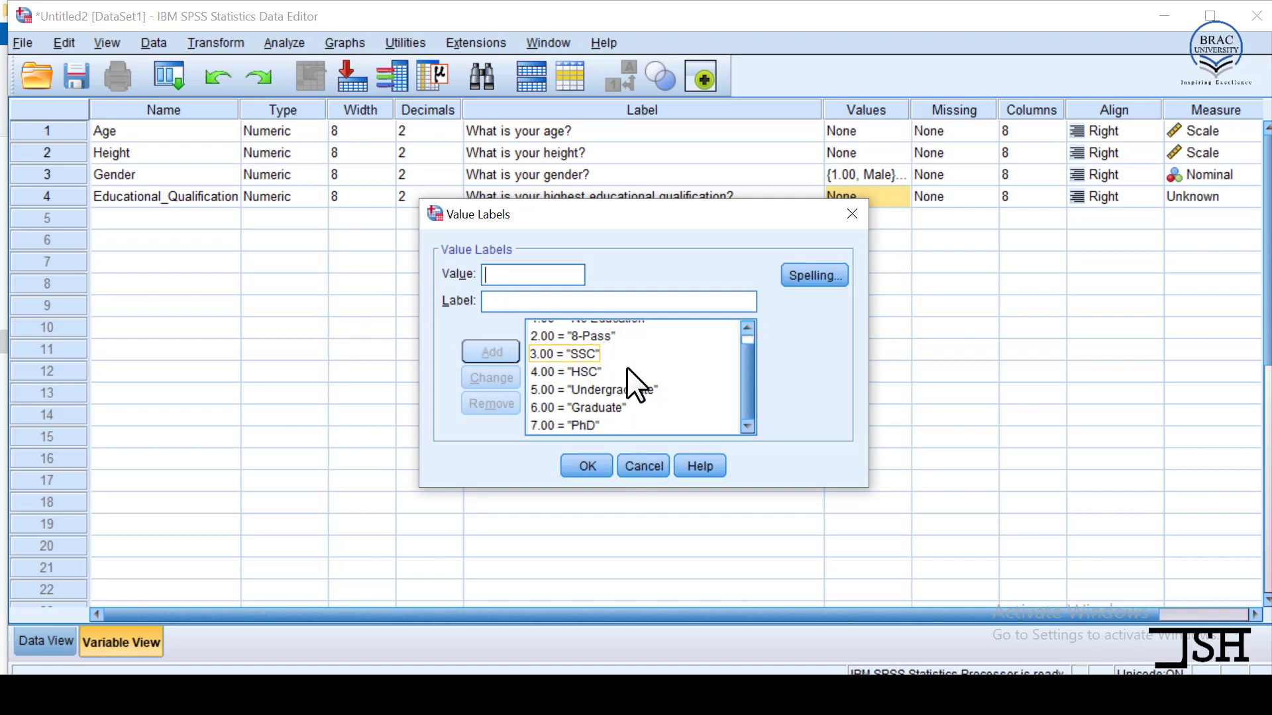
pyautogui.scroll(1, 627, 367)
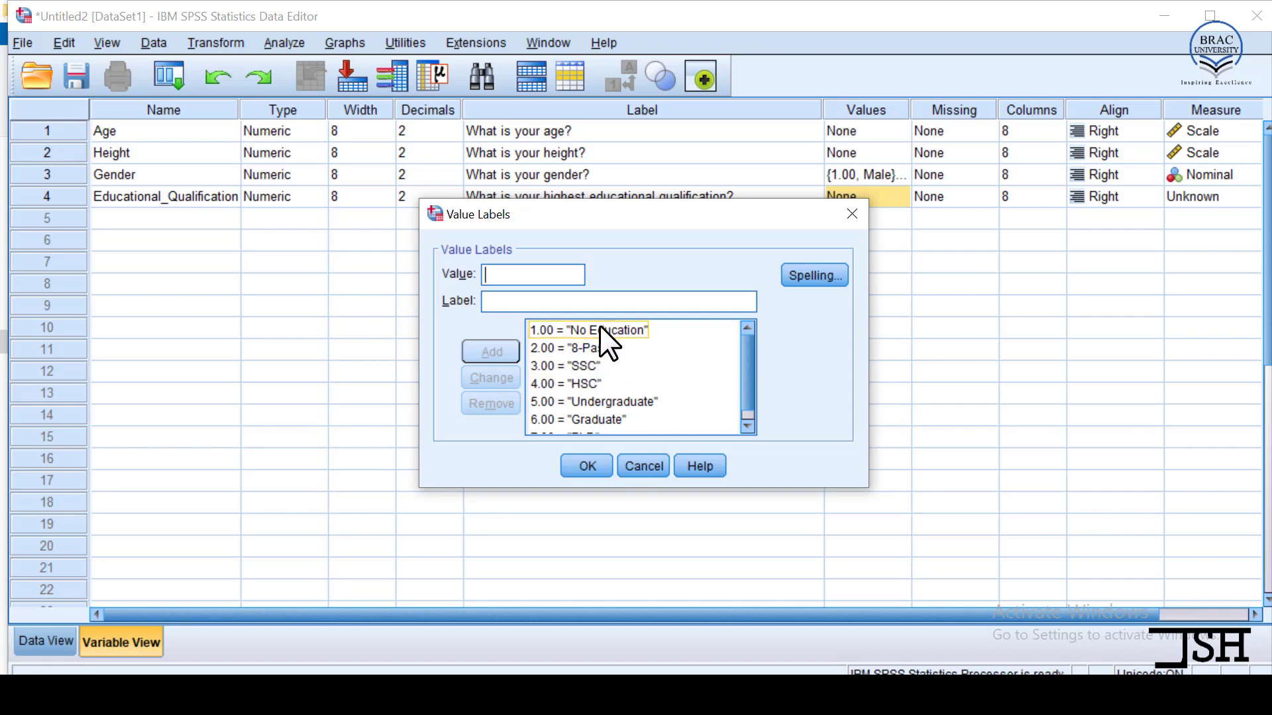
pyautogui.click(586, 386)
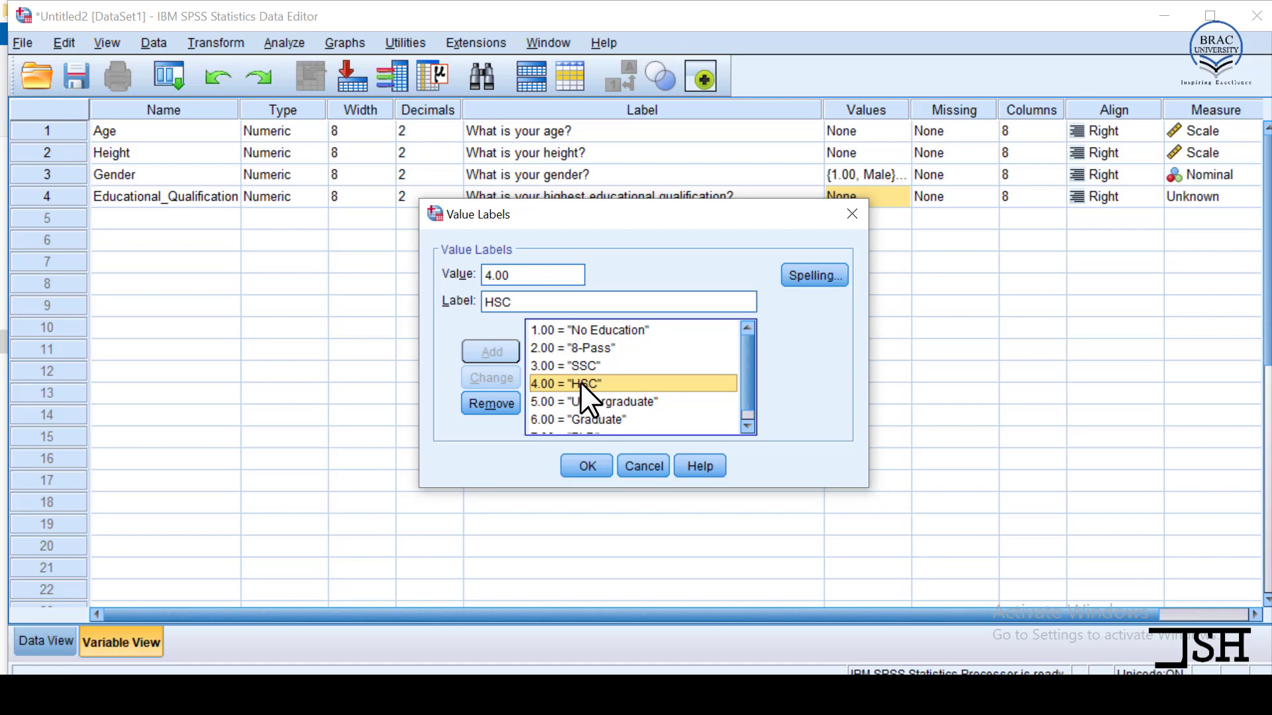
pyautogui.click(598, 348)
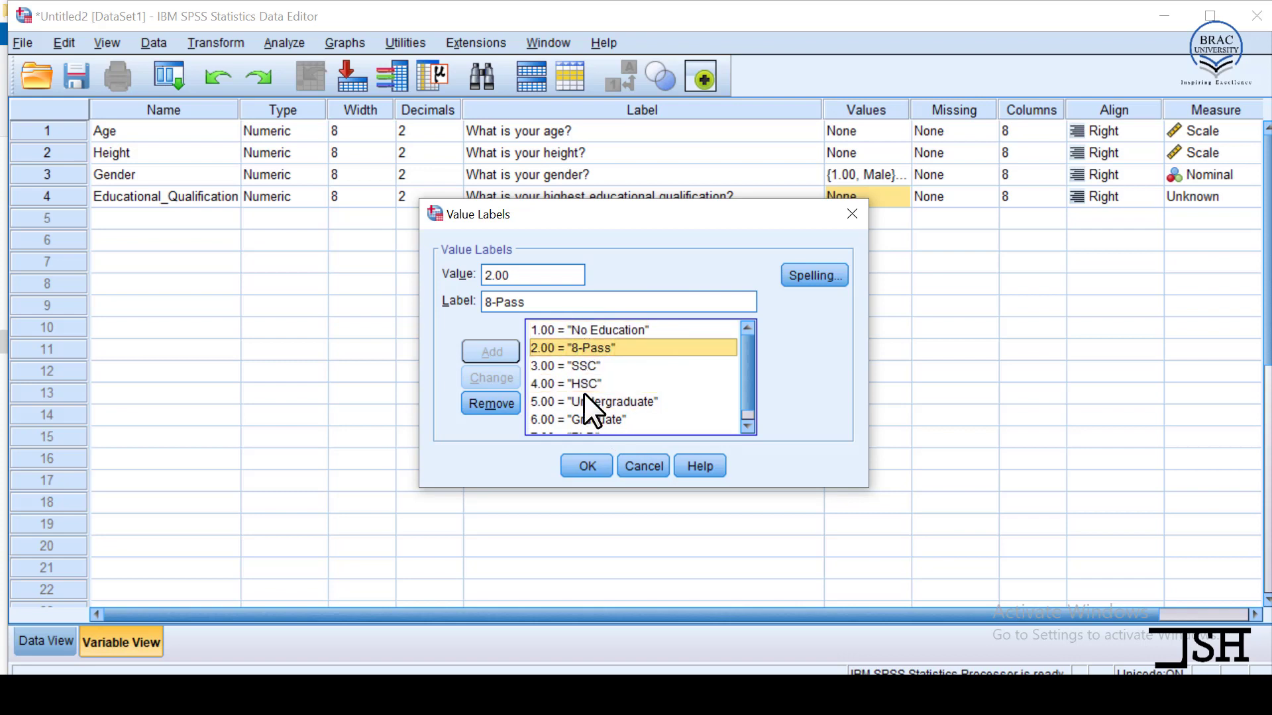
pyautogui.click(594, 468)
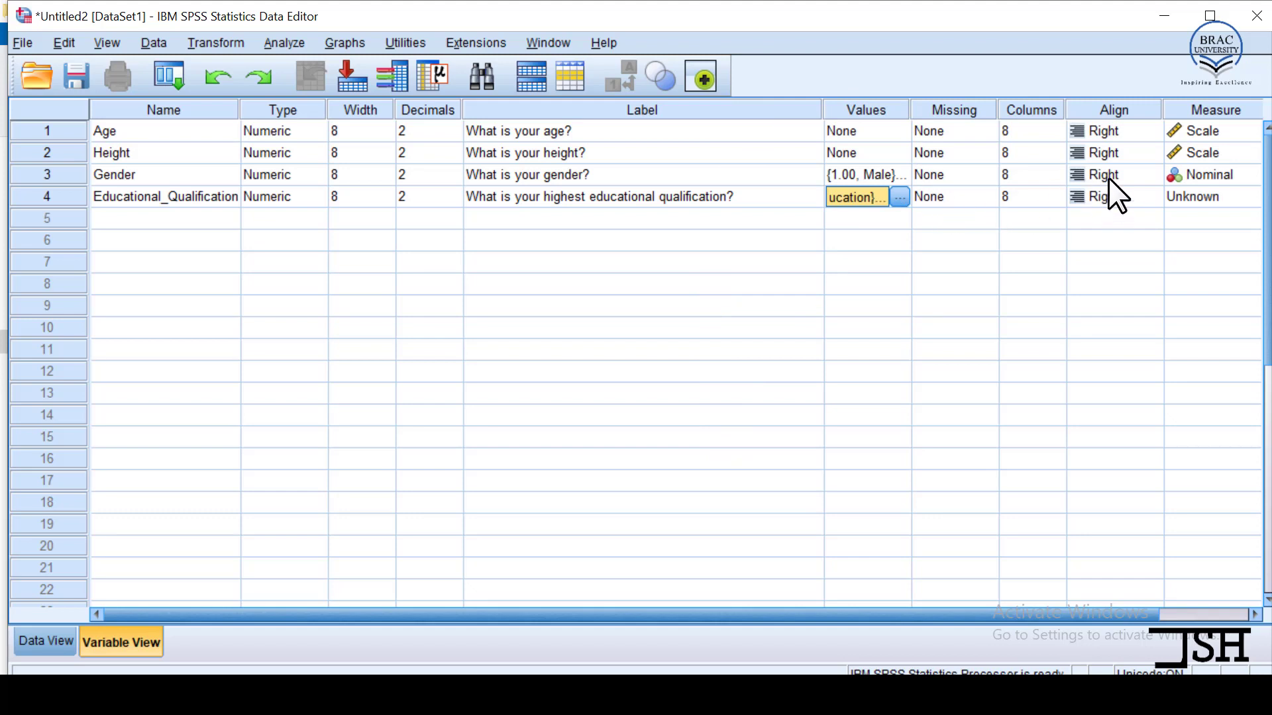
# Set the measurement level of Educational_Qualification to Ordinal
pyautogui.click(1214, 193)
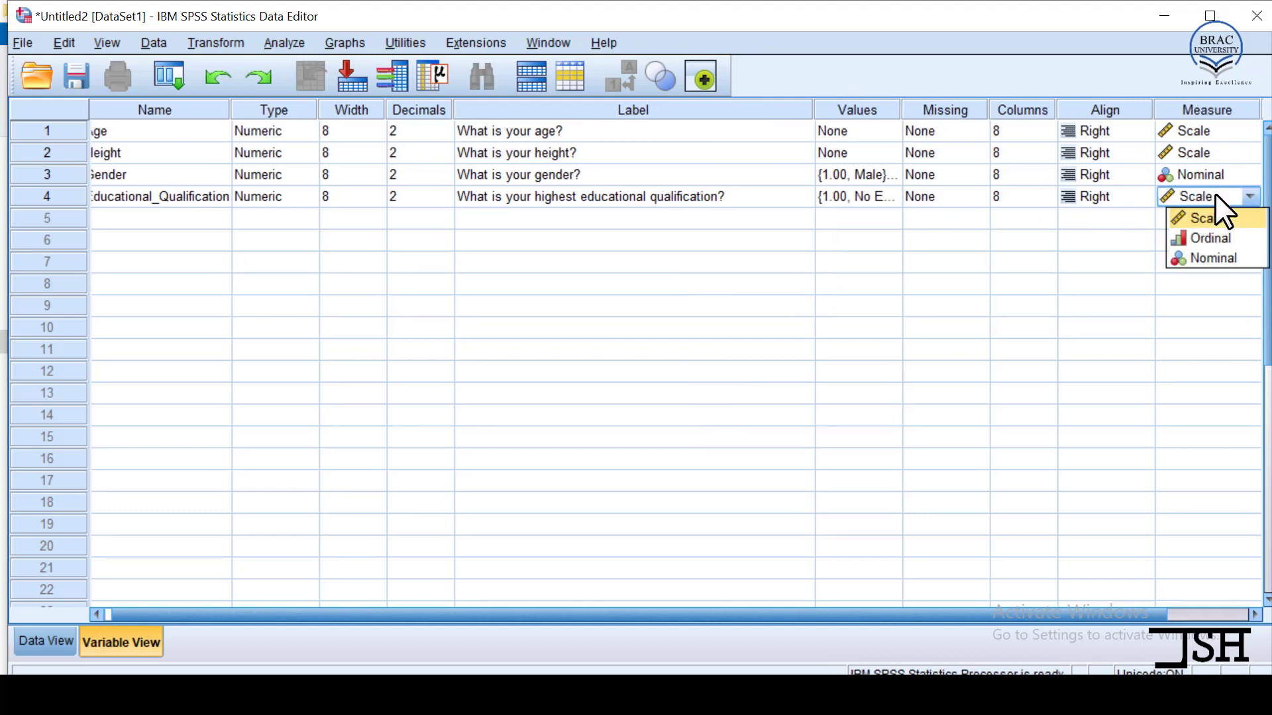
pyautogui.click(1206, 240)
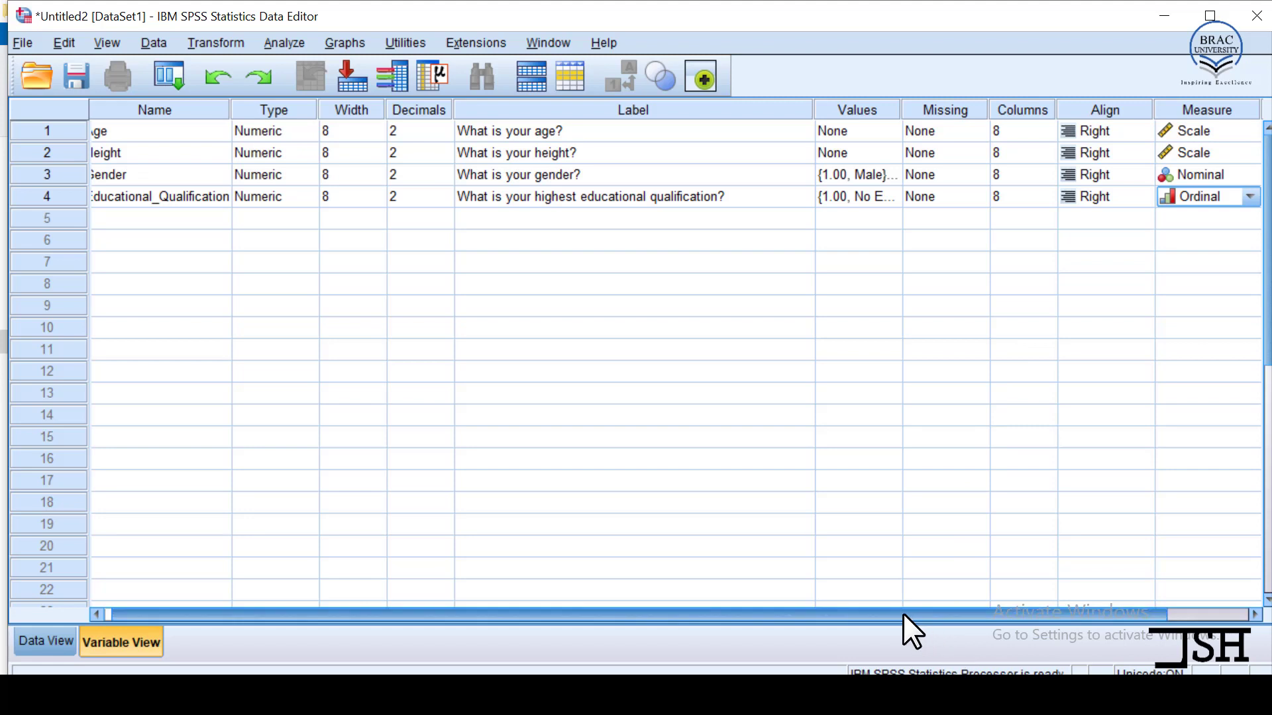
pyautogui.moveTo(904, 613); pyautogui.dragTo(892, 614)
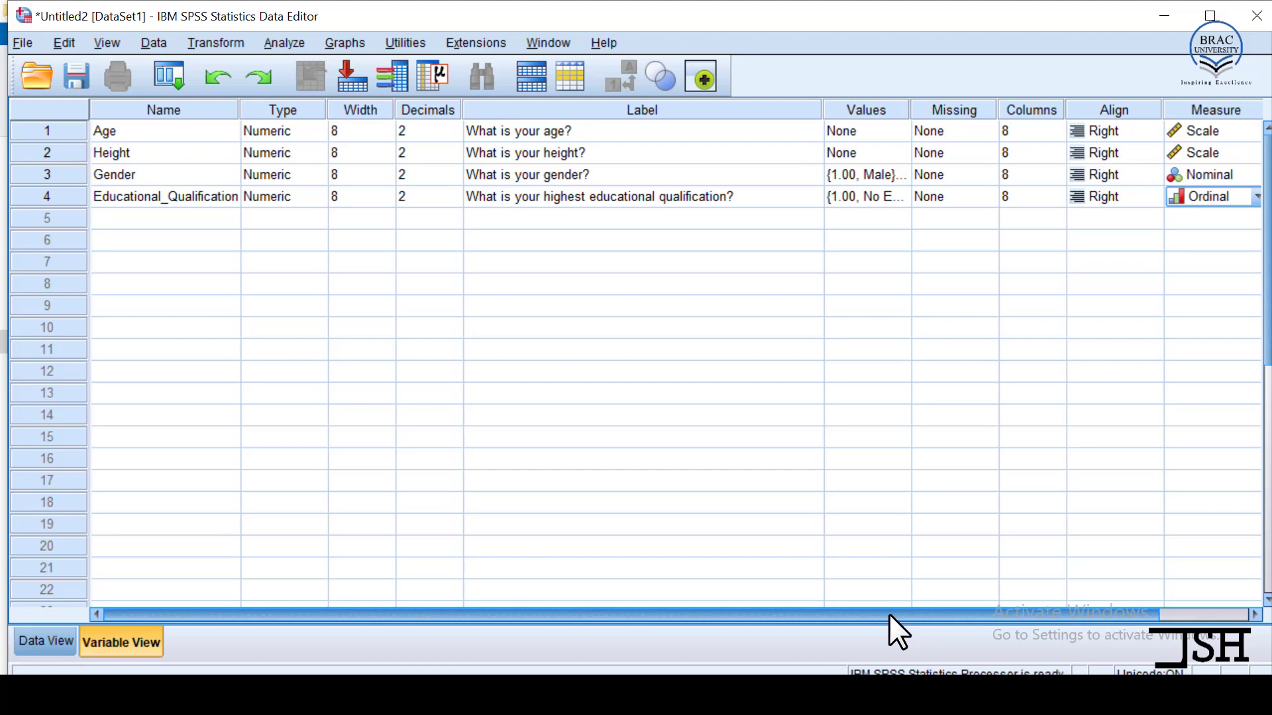
pyautogui.moveTo(856, 615); pyautogui.dragTo(1048, 601)
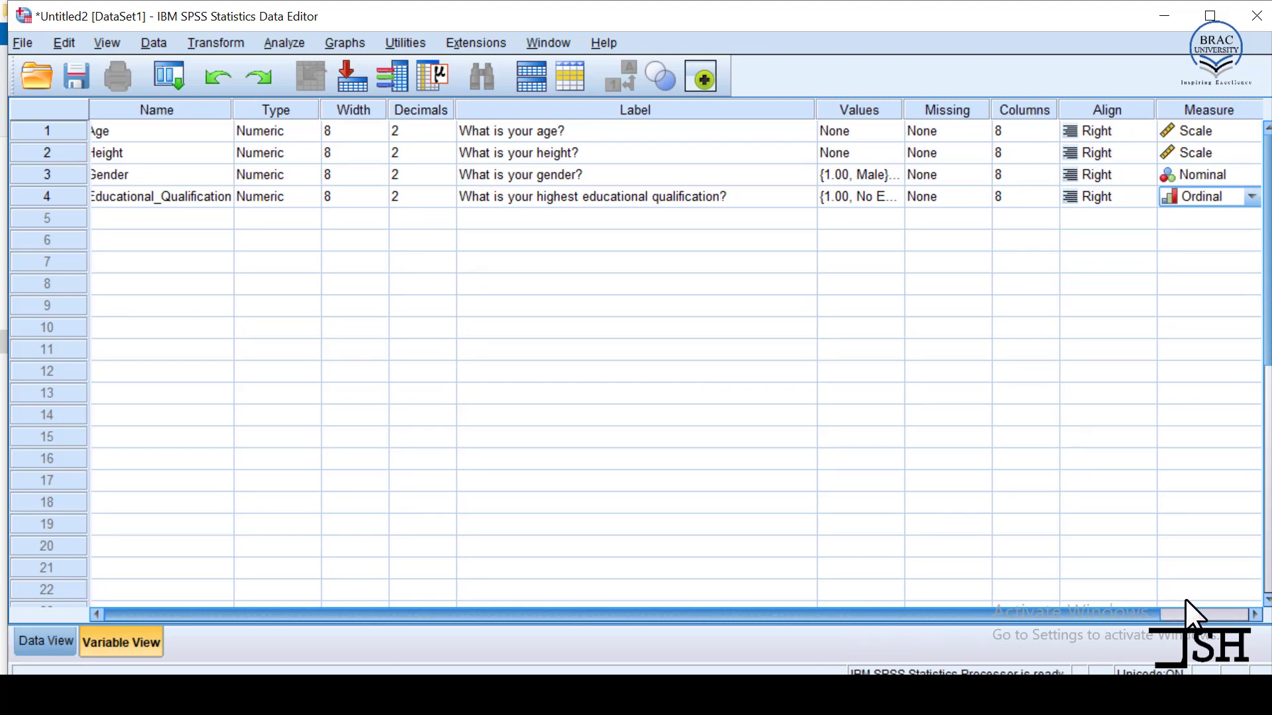
pyautogui.moveTo(1186, 599); pyautogui.dragTo(1097, 596)
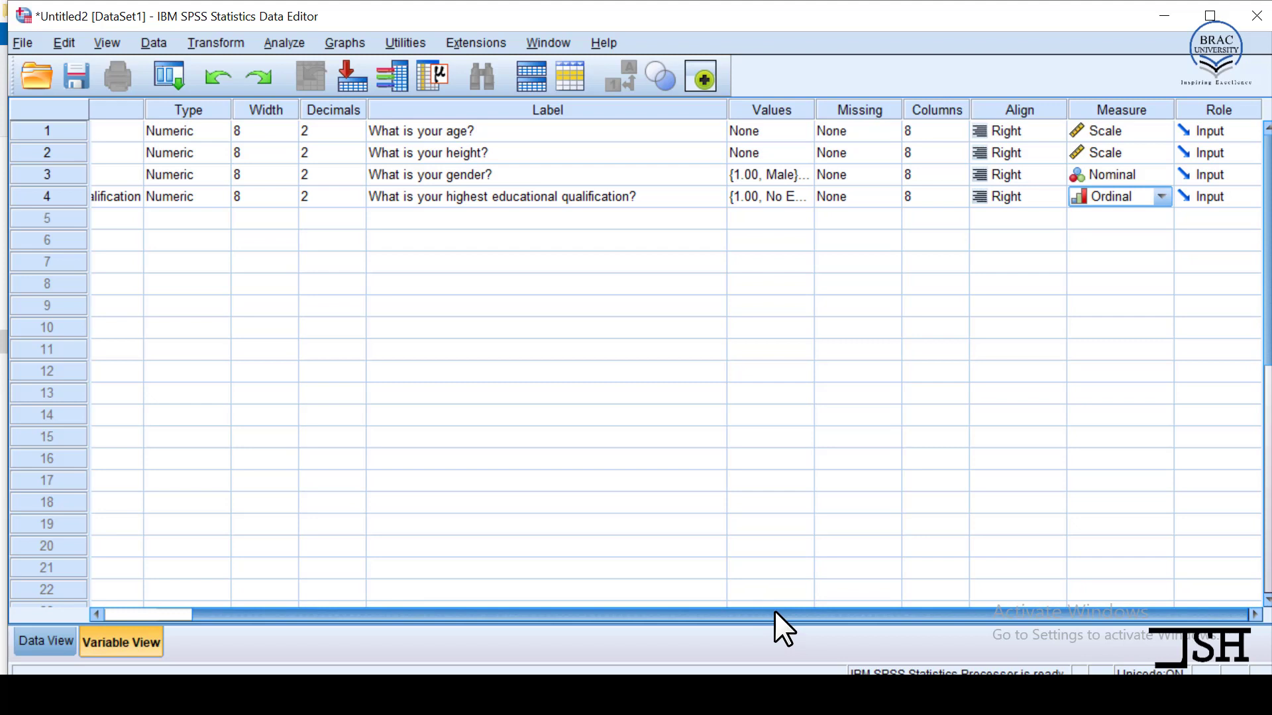
pyautogui.moveTo(773, 611); pyautogui.dragTo(599, 629)
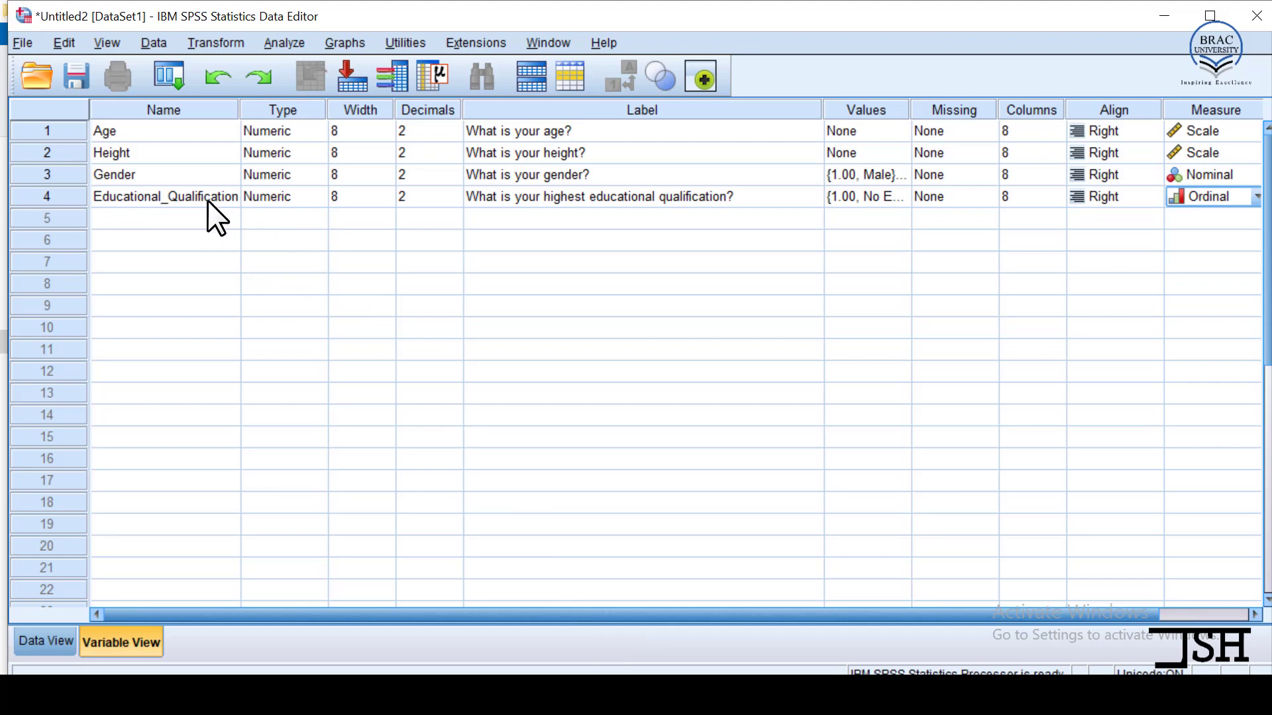
# Consult the question 5 statement table in the Word questionnaire and create a fifth variable named Hate_Bus302 in SPSS
pyautogui.hotkey('alt', 'Tab')
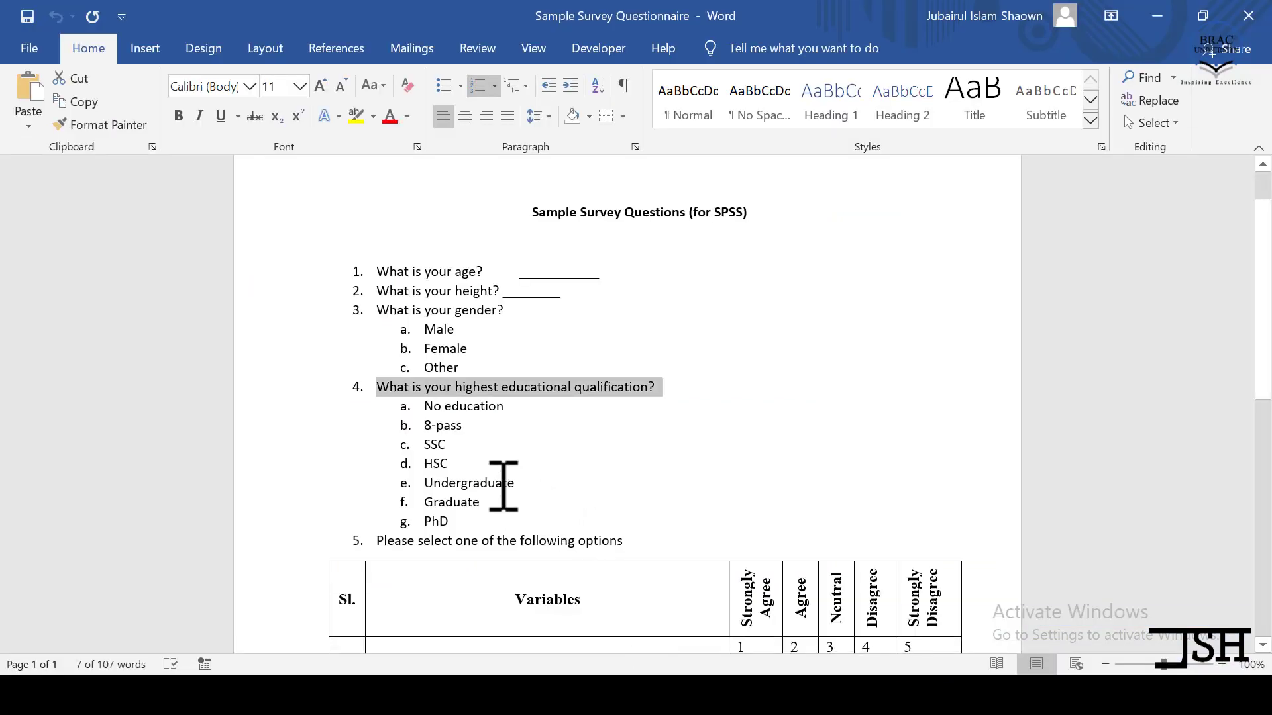
pyautogui.scroll(-3, 504, 487)
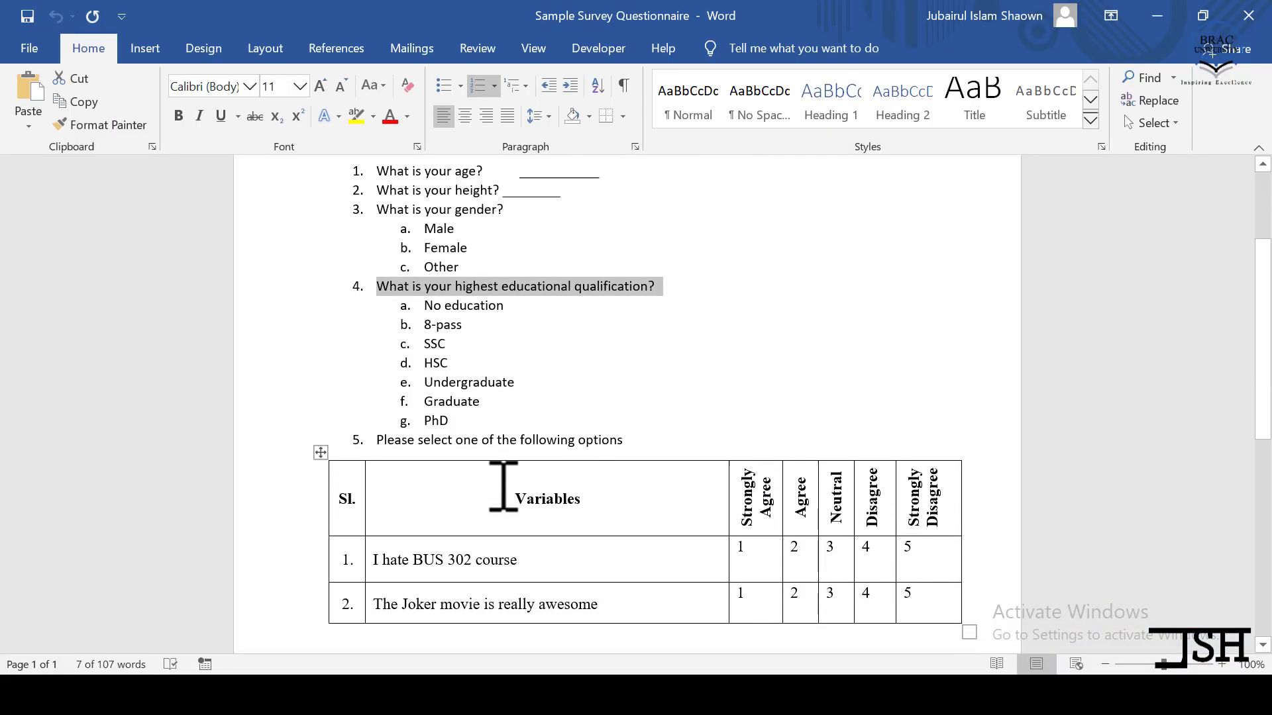
pyautogui.scroll(-1, 500, 480)
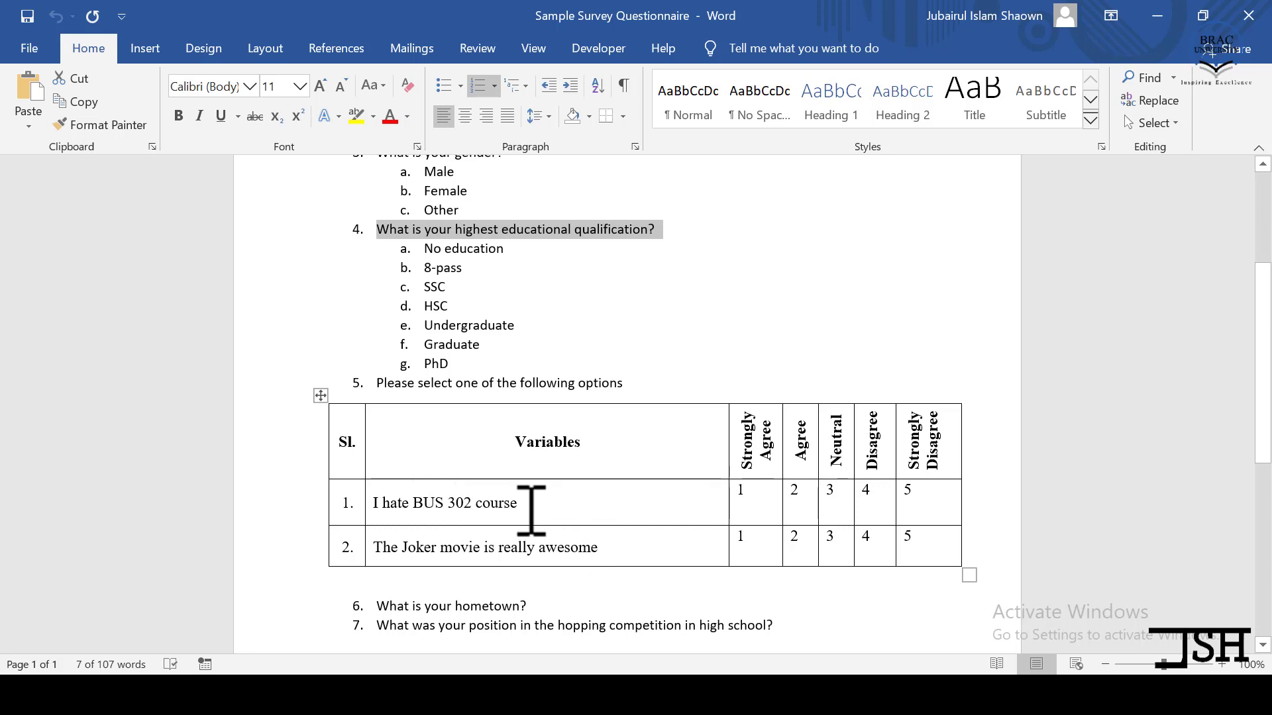
pyautogui.click(611, 695)
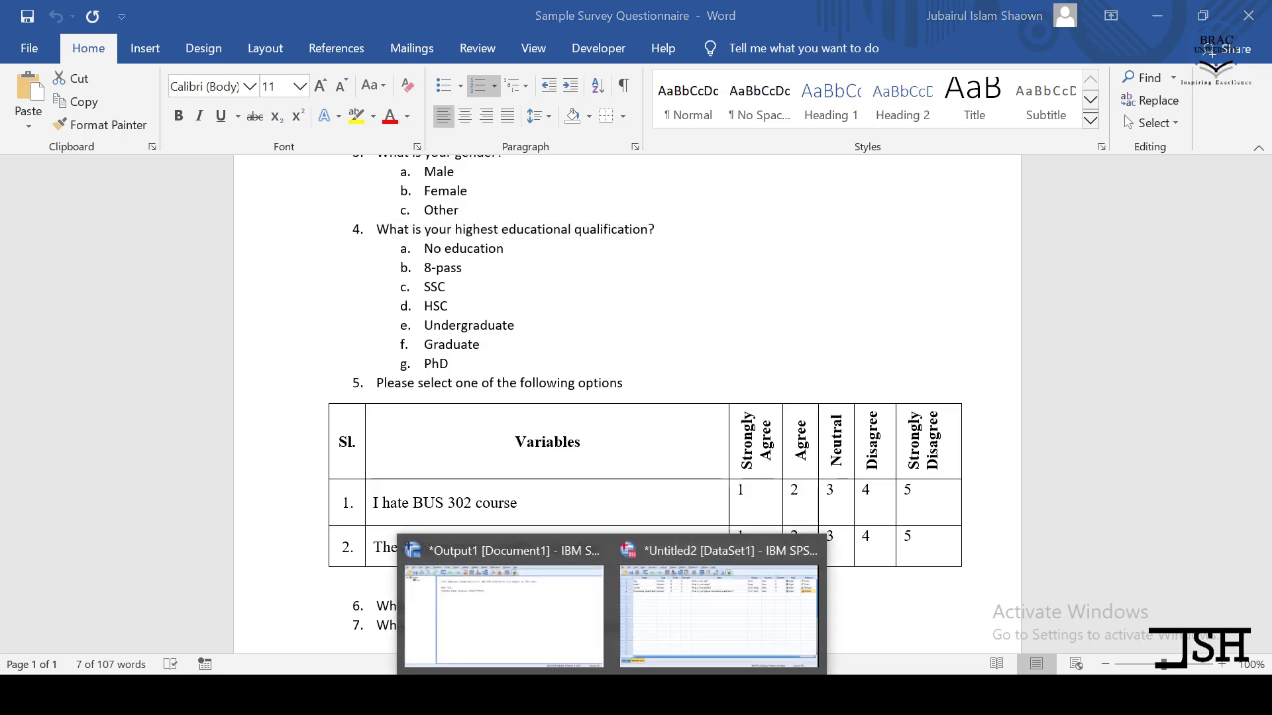
pyautogui.click(703, 593)
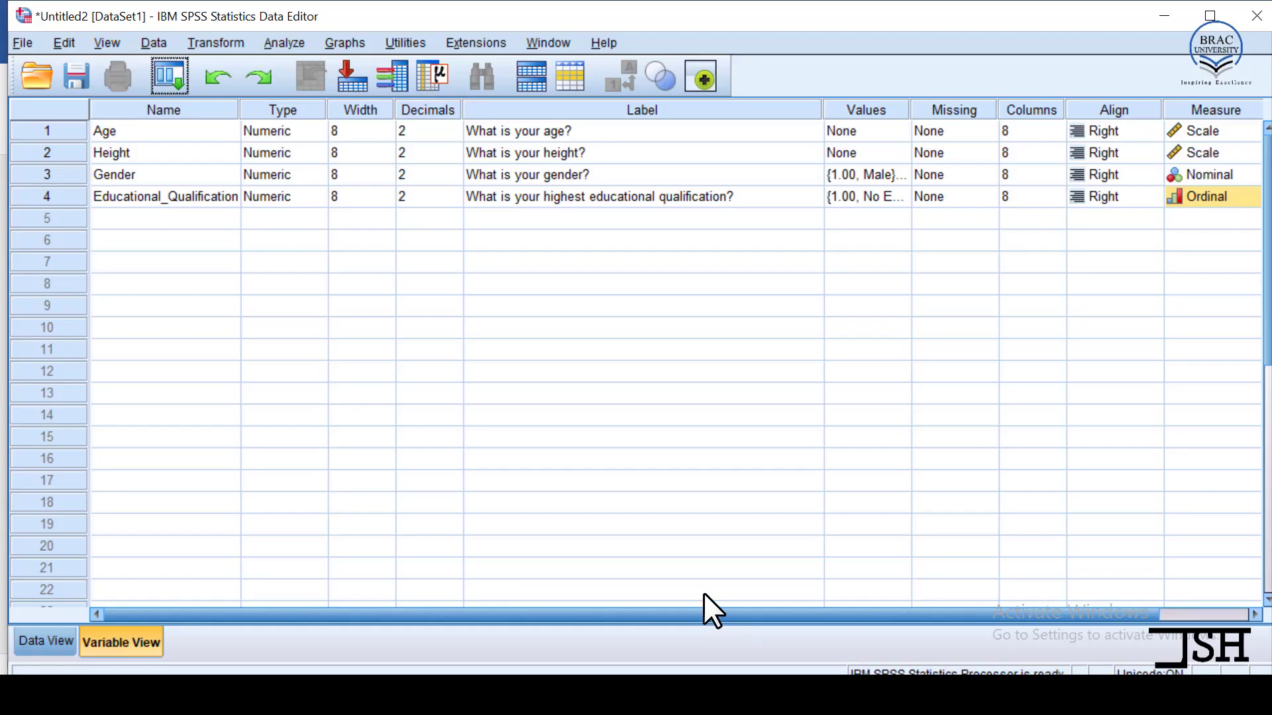
pyautogui.click(173, 214)
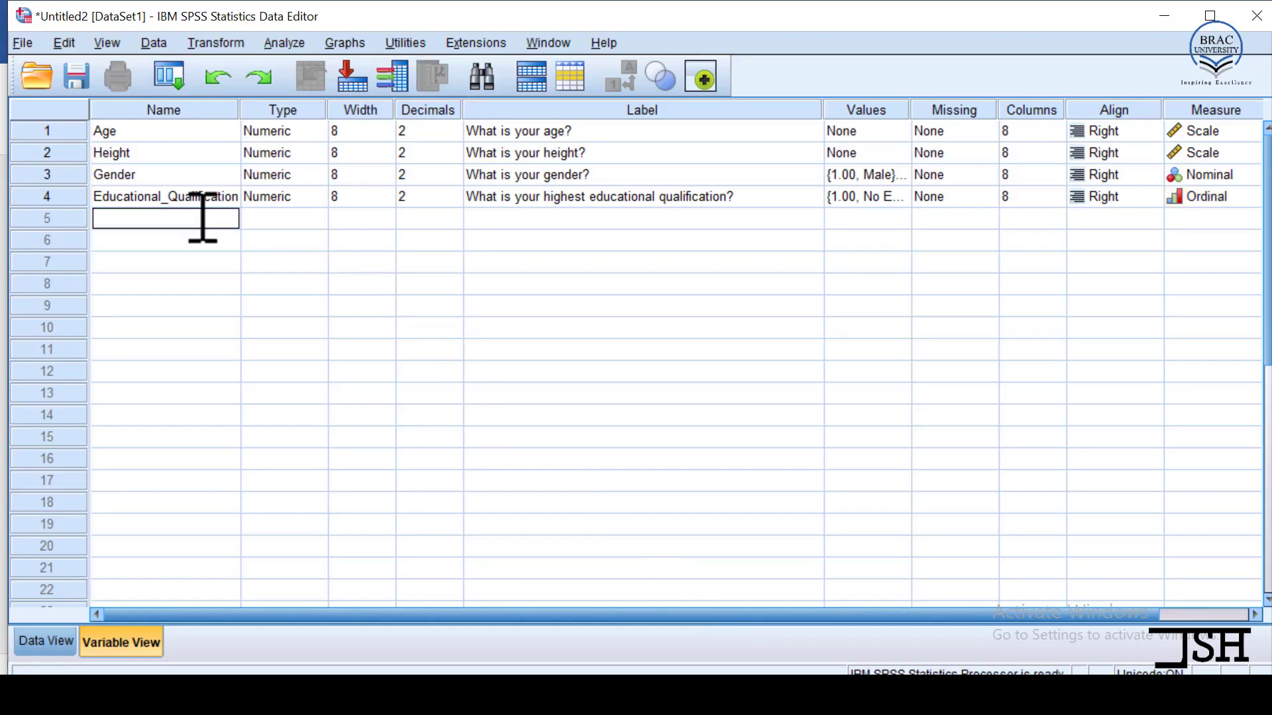
pyautogui.write('Hate_Bus302')
pyautogui.press('Return')
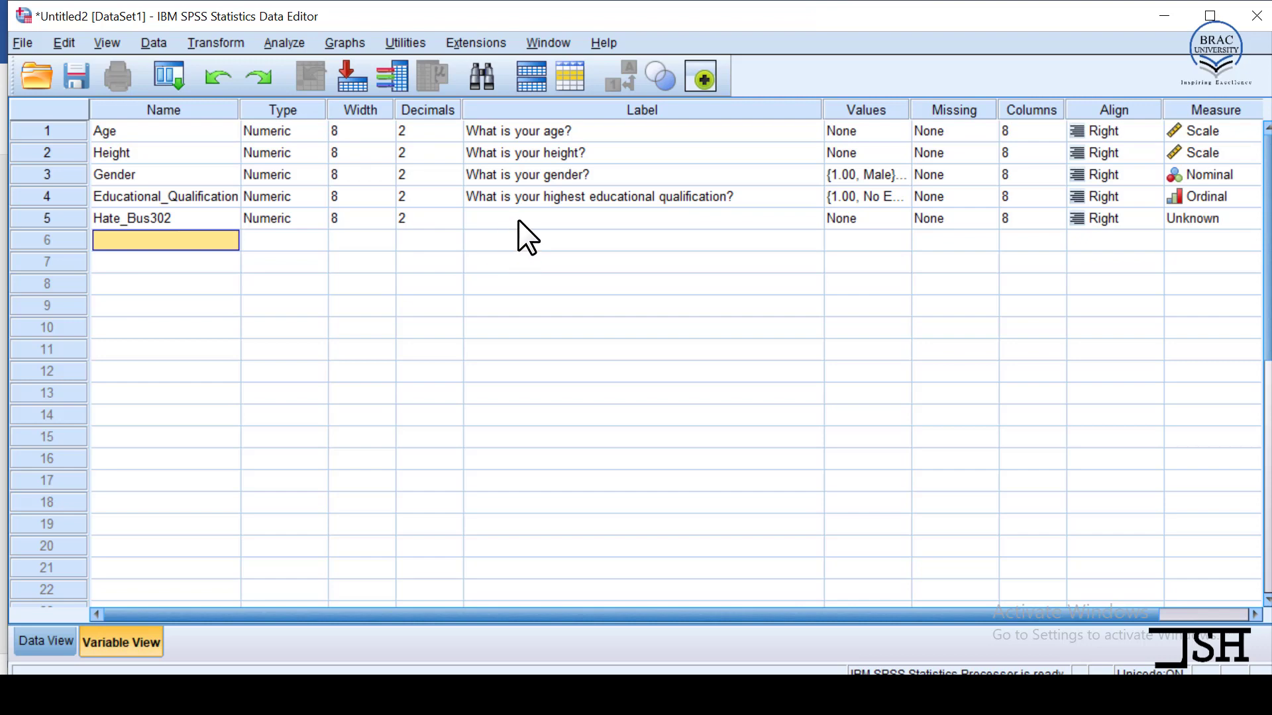
# Copy the statement "I hate BUS 302 course" from the Word questionnaire into the label of Hate_Bus302 in SPSS
pyautogui.hotkey('alt', 'Tab')
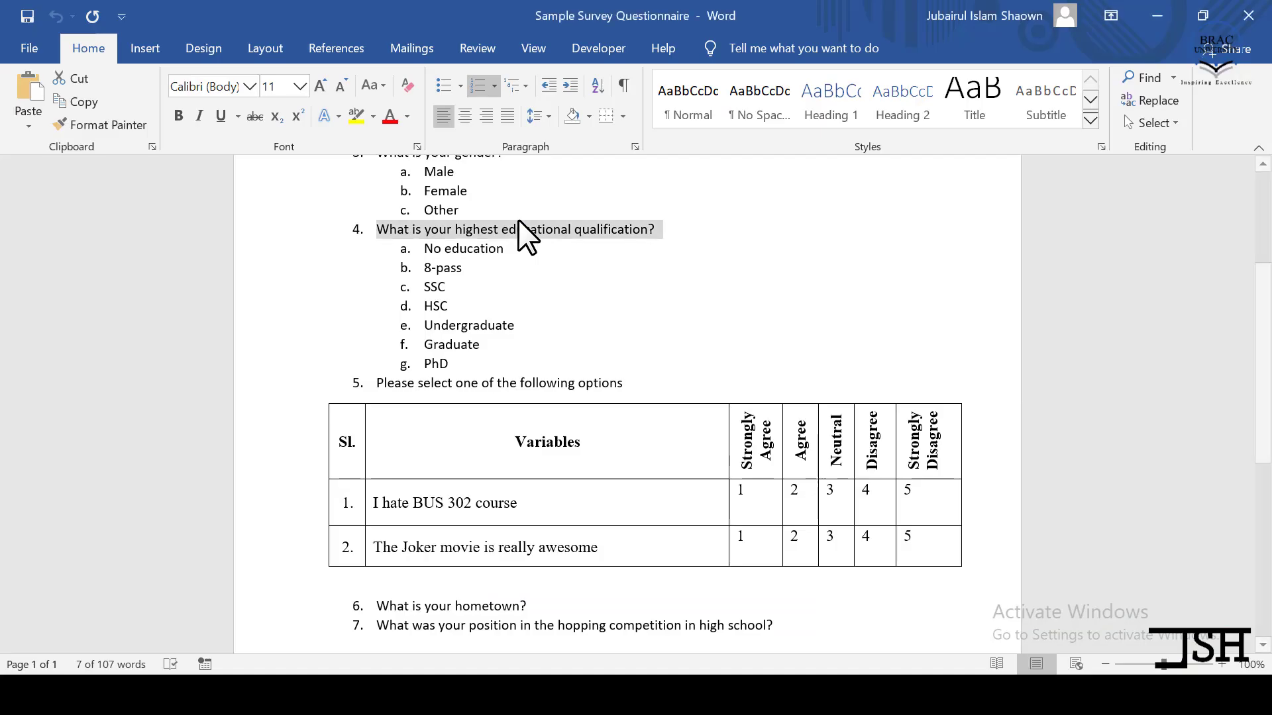
pyautogui.click(370, 501)
pyautogui.click(384, 505)
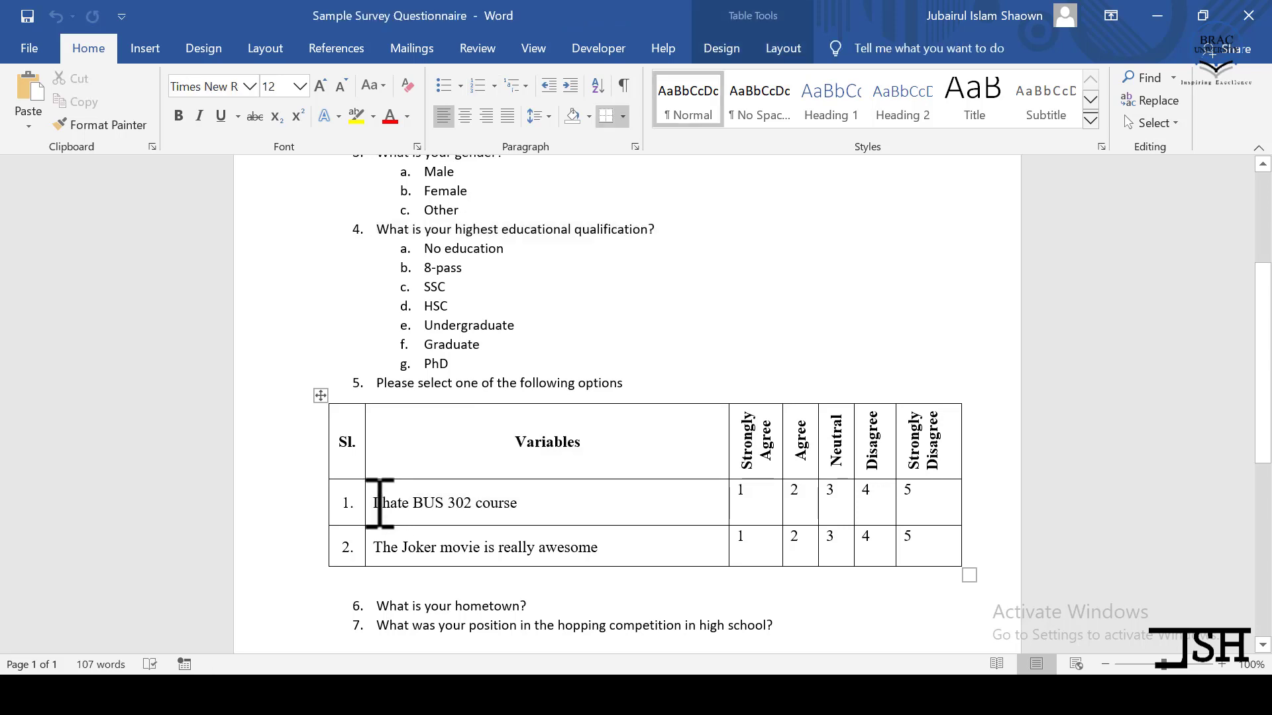
pyautogui.moveTo(372, 505); pyautogui.dragTo(525, 506)
pyautogui.hotkey('ctrl', 'c')
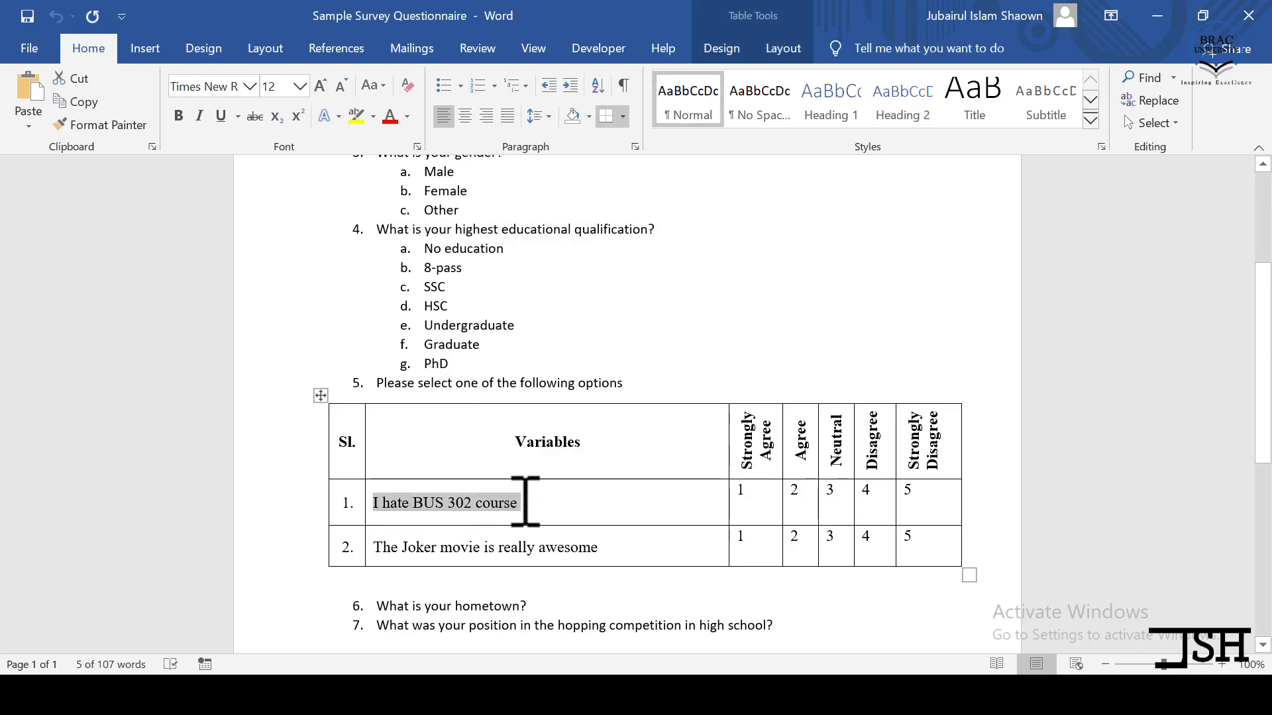
pyautogui.hotkey('alt', 'Tab')
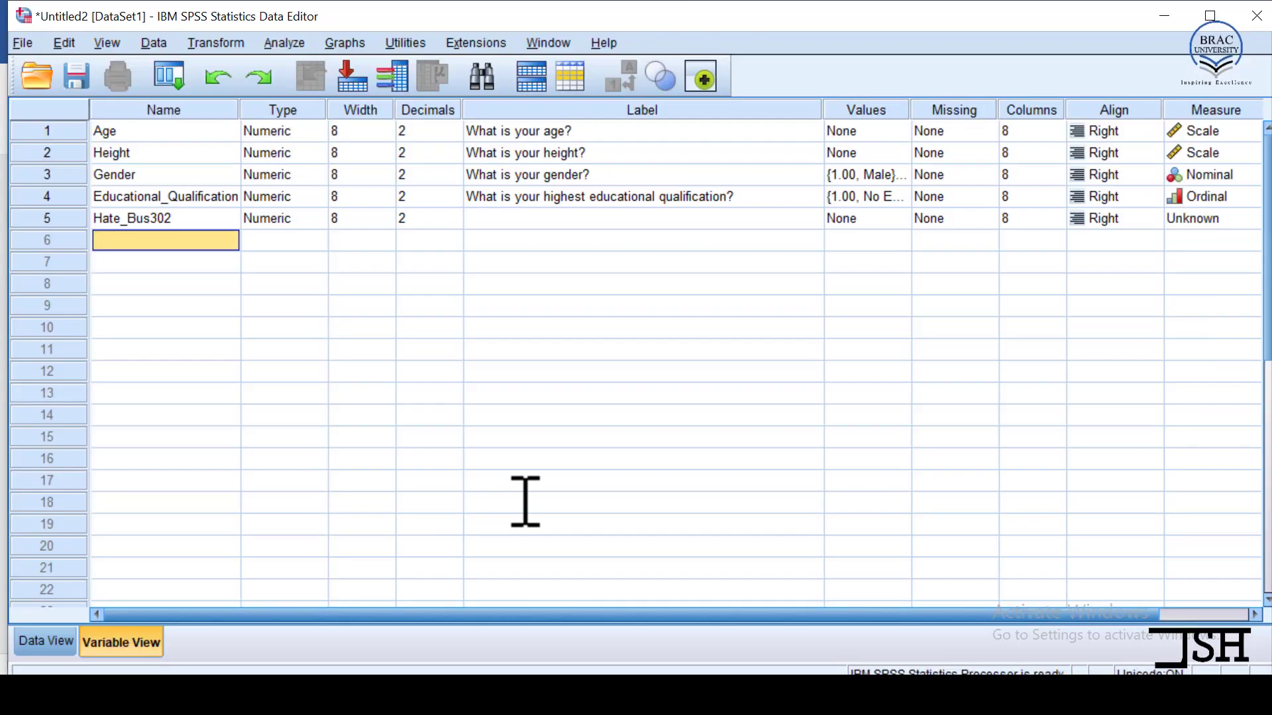
pyautogui.doubleClick(528, 218)
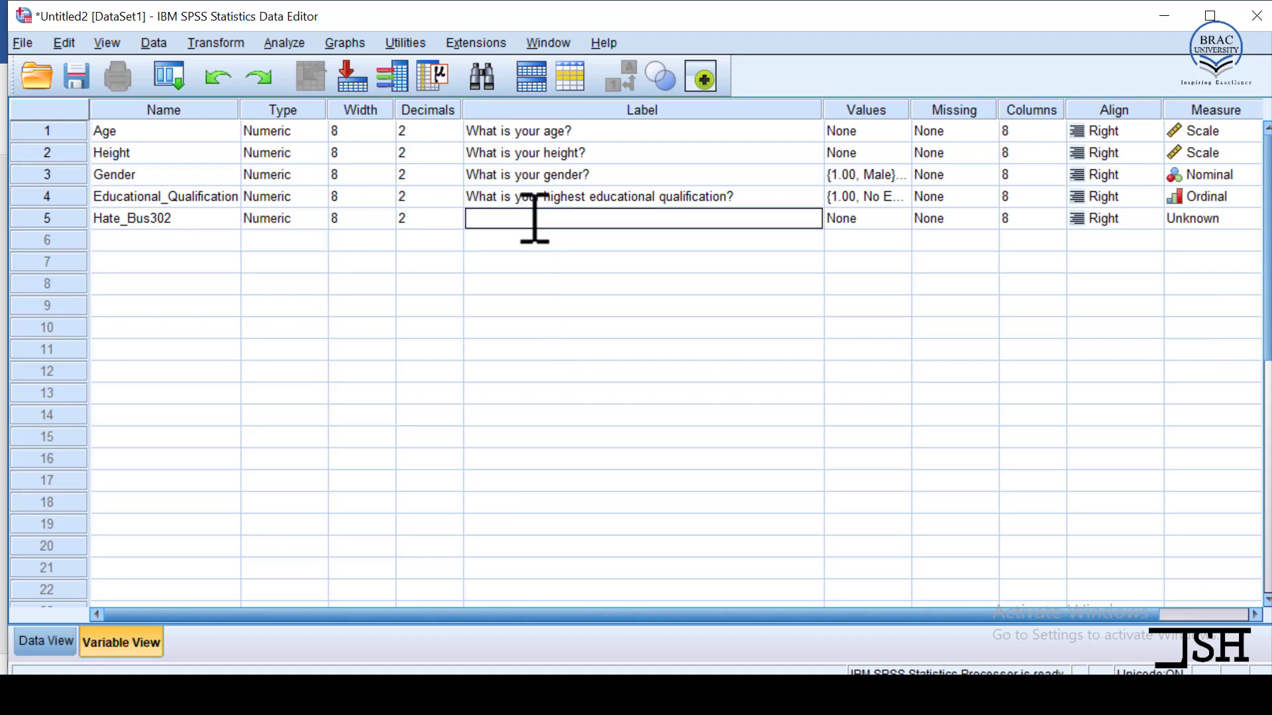
pyautogui.hotkey('ctrl', 'v')
pyautogui.press('Return')
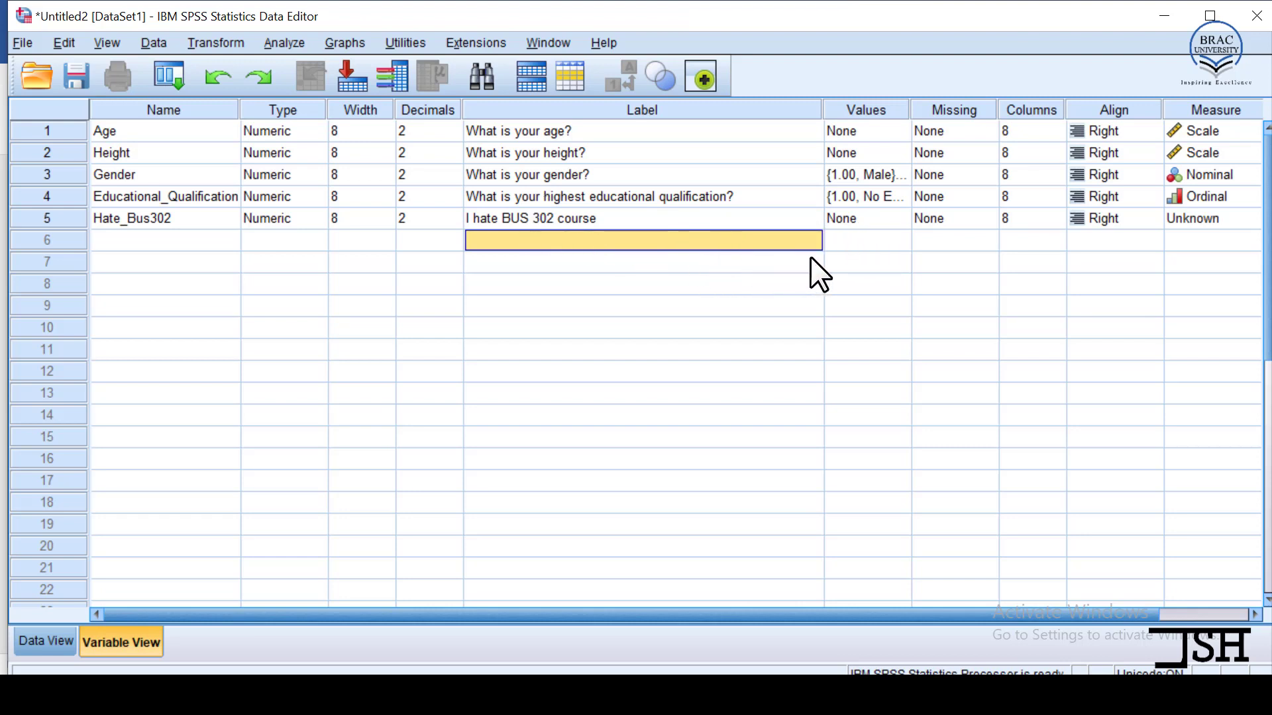
# Check the question 5 response scale in the Word questionnaire, then add the value label 1 = Strongly Agree to Hate_Bus302 in SPSS
pyautogui.click(879, 219)
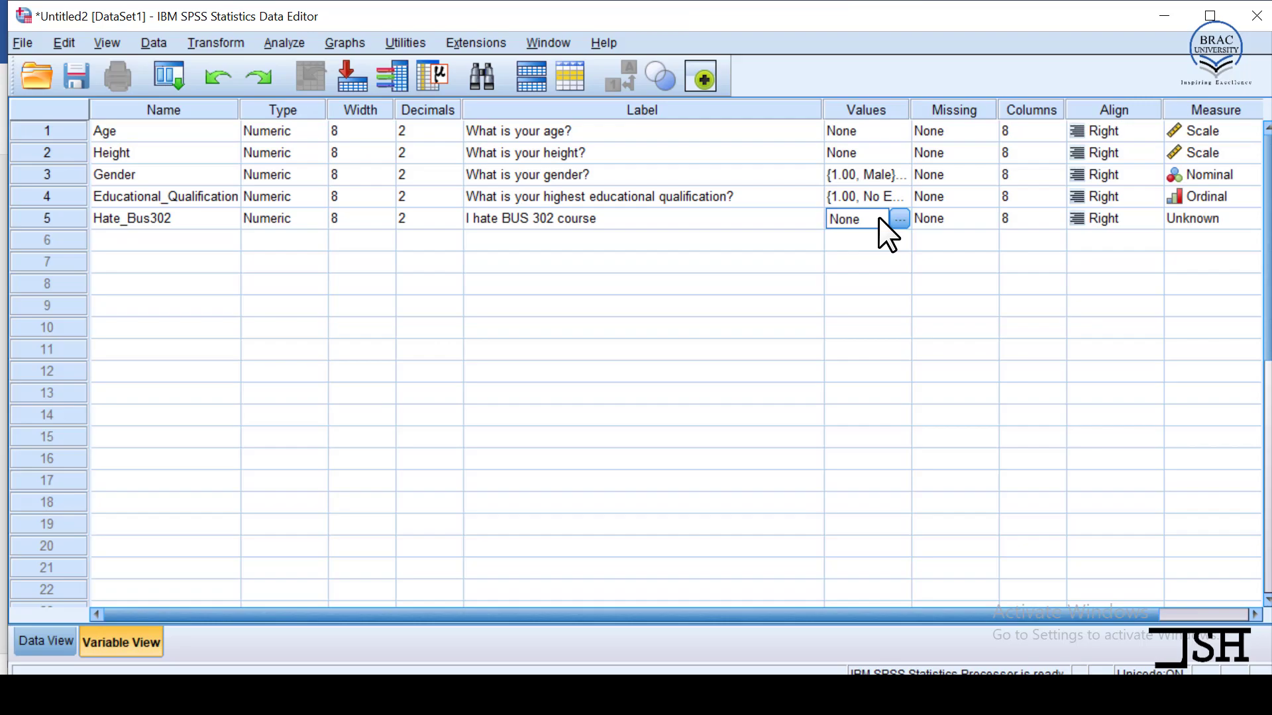
pyautogui.hotkey('alt', 'Tab')
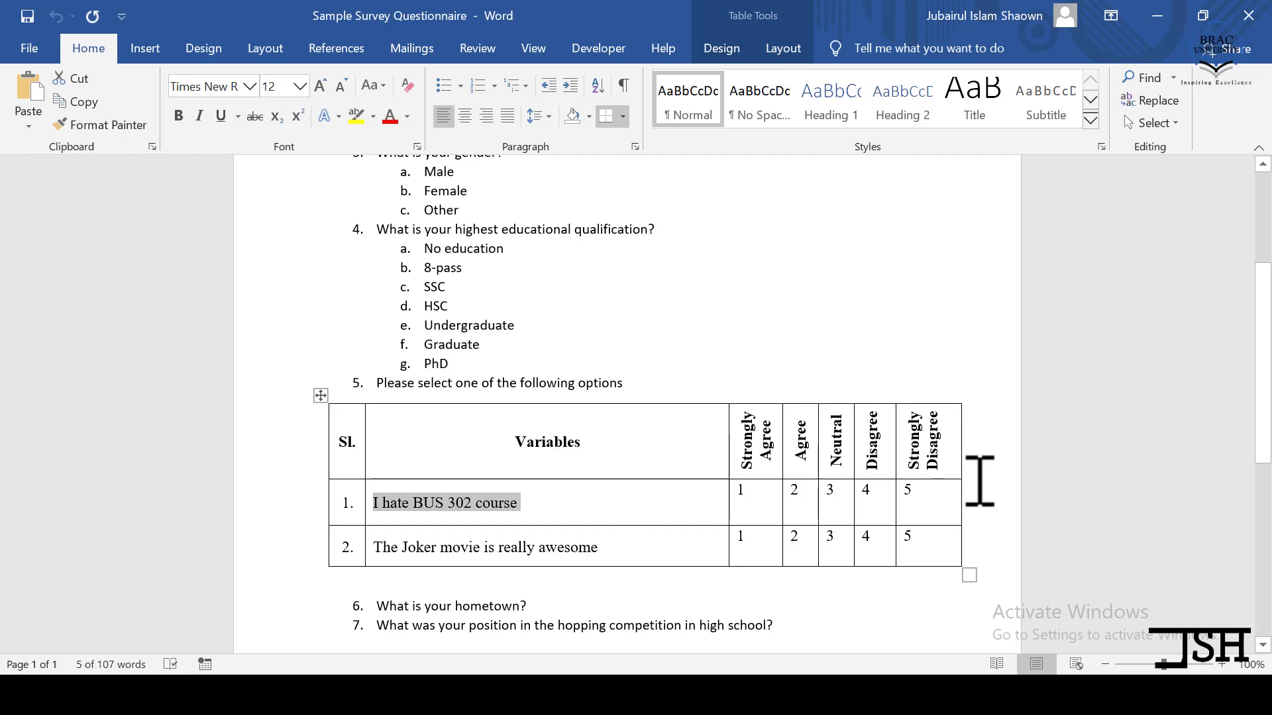
pyautogui.hotkey('alt', 'Tab')
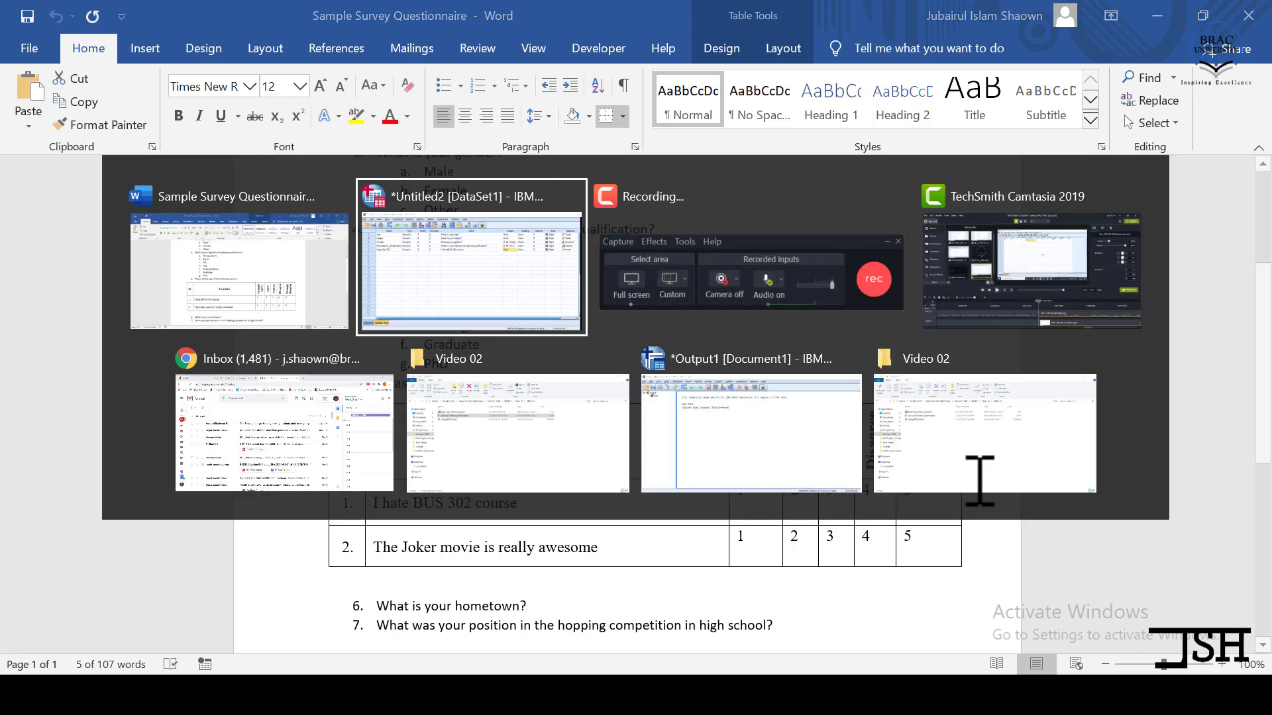
pyautogui.click(857, 219)
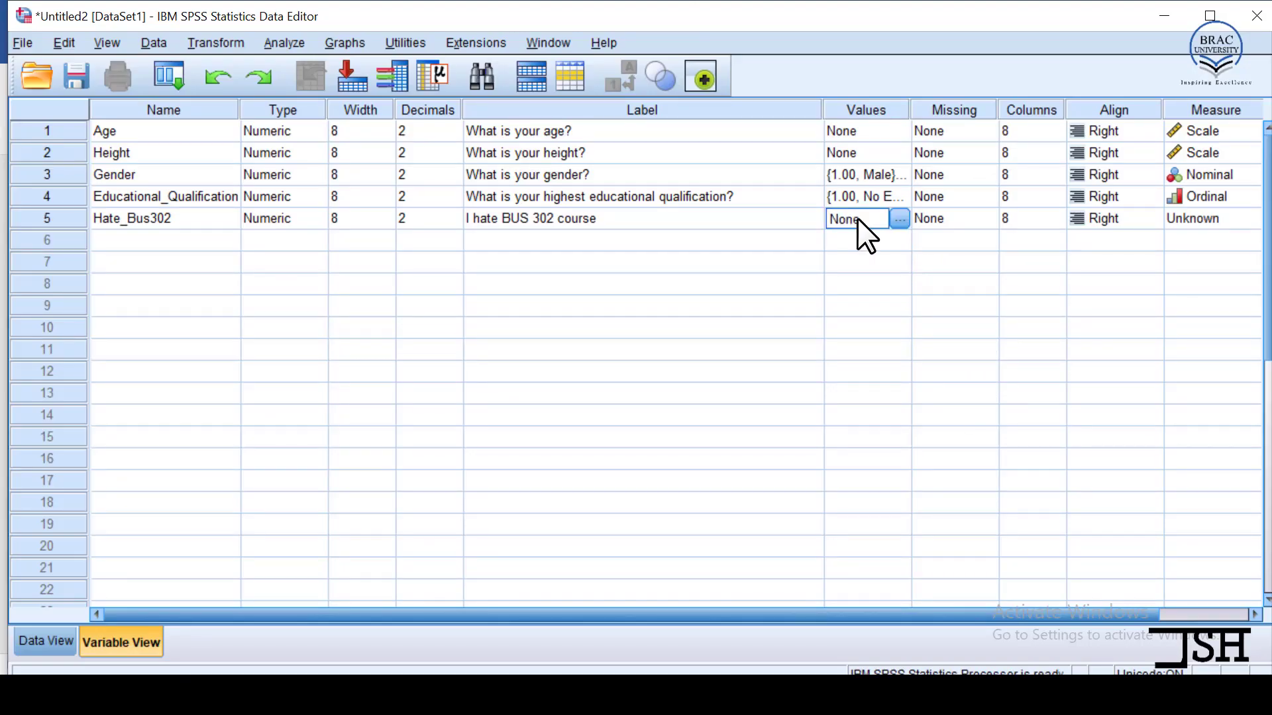
pyautogui.click(899, 218)
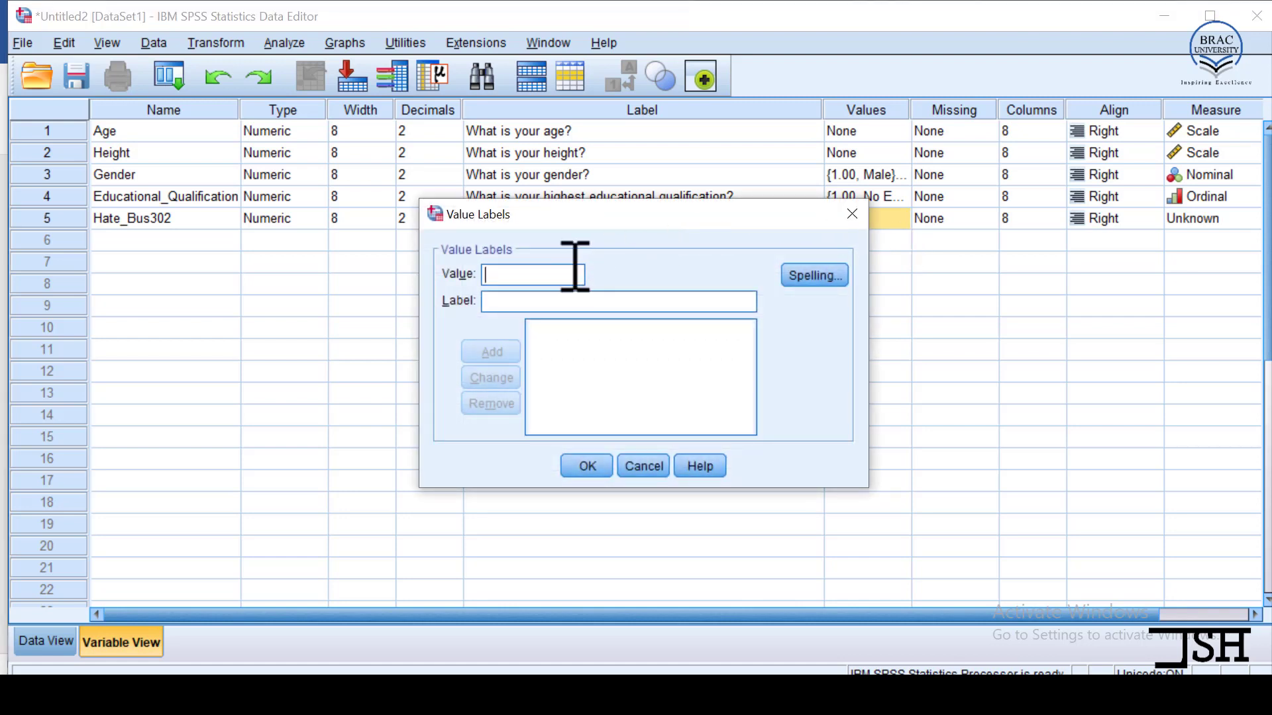
pyautogui.write('1')
pyautogui.click(560, 298)
pyautogui.write('S')
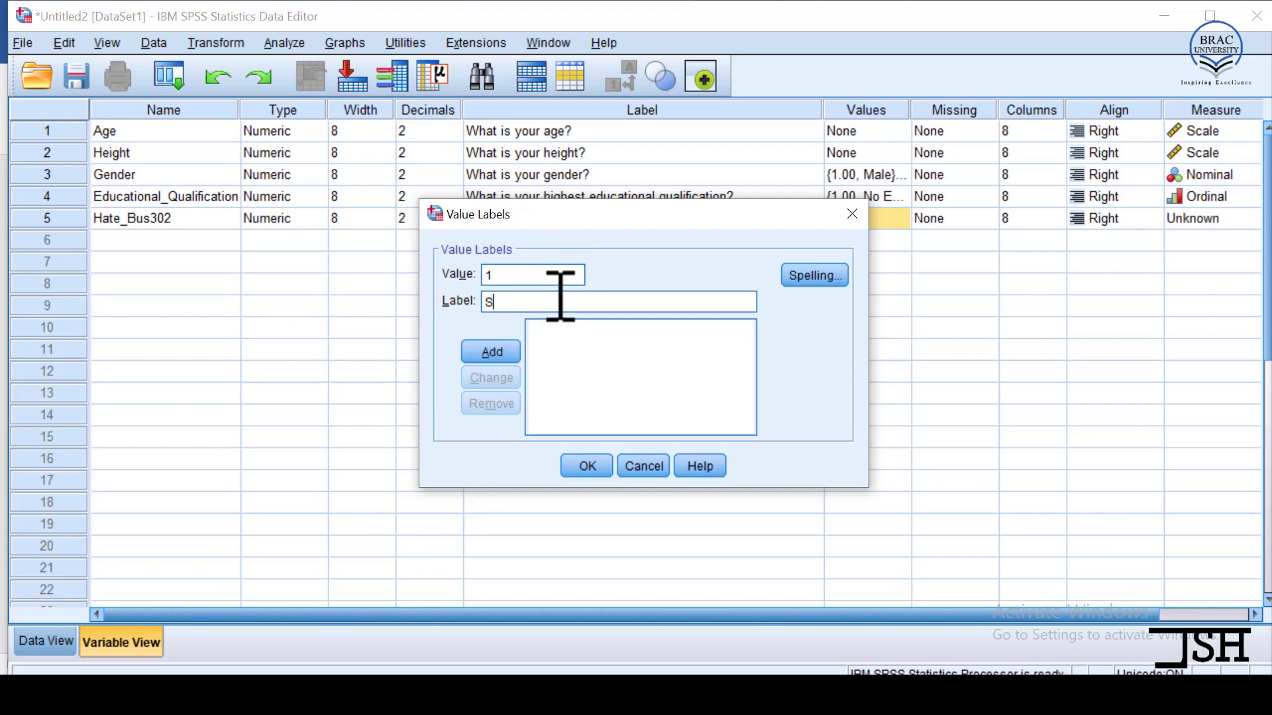
pyautogui.write('trongly Agree')
pyautogui.click(486, 345)
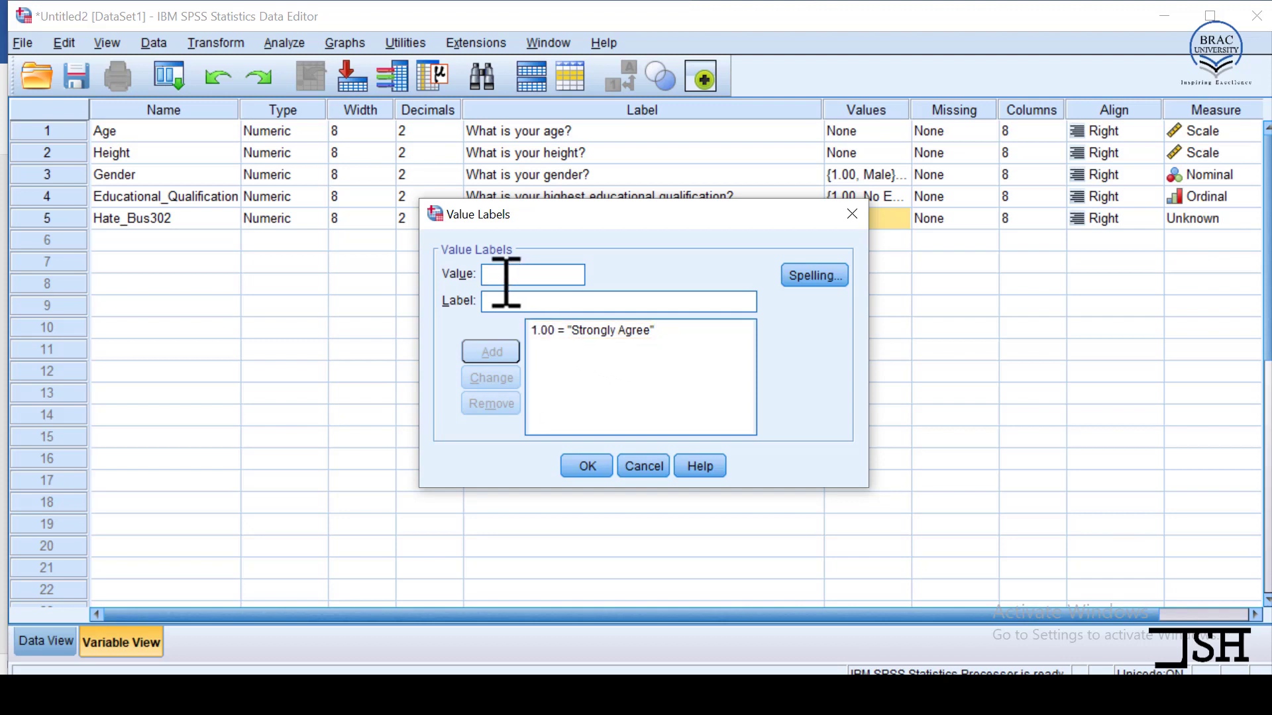
# Add the value labels 2 = Agree and 3 = Neutral for Hate_Bus302
pyautogui.write('2')
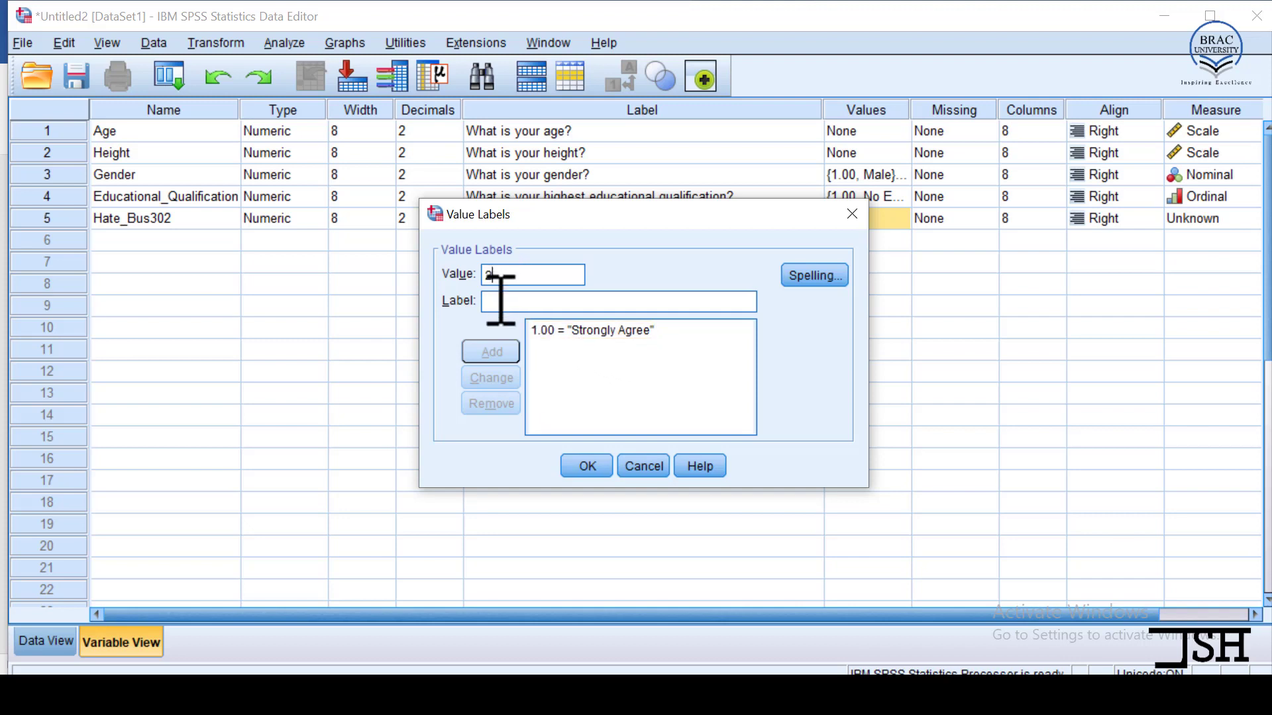
pyautogui.click(500, 301)
pyautogui.write('Agree')
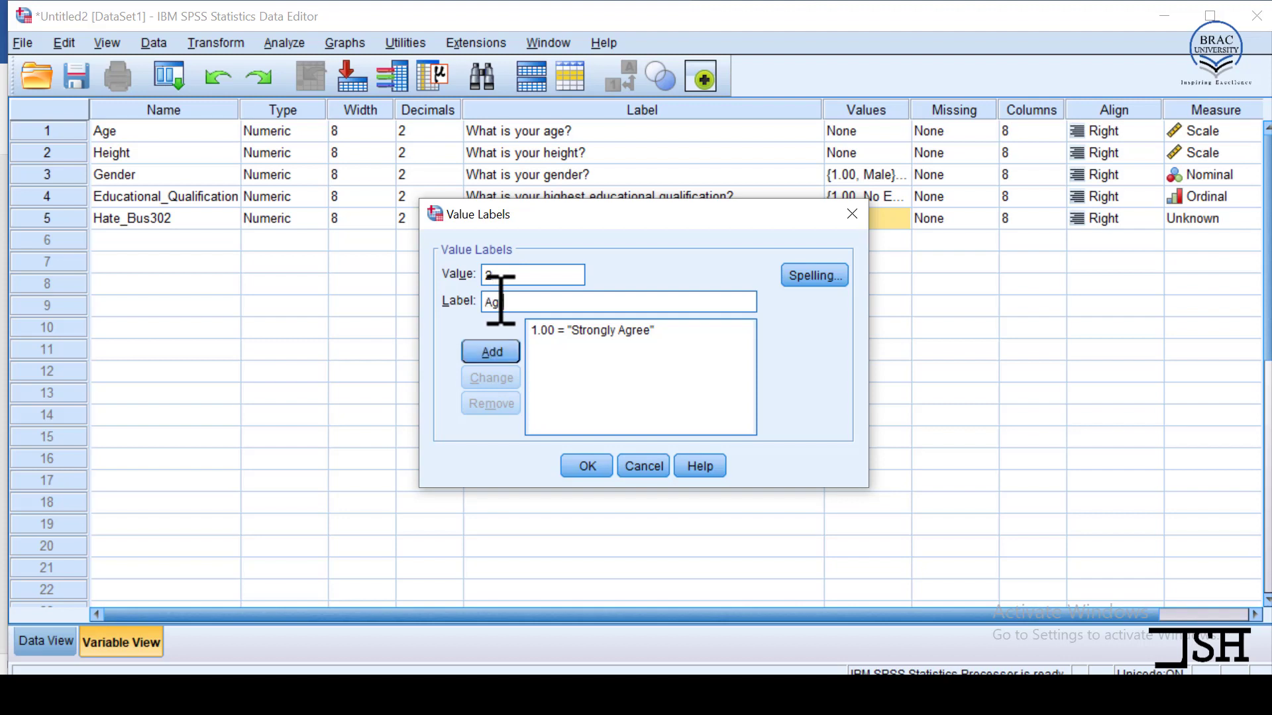
pyautogui.click(494, 348)
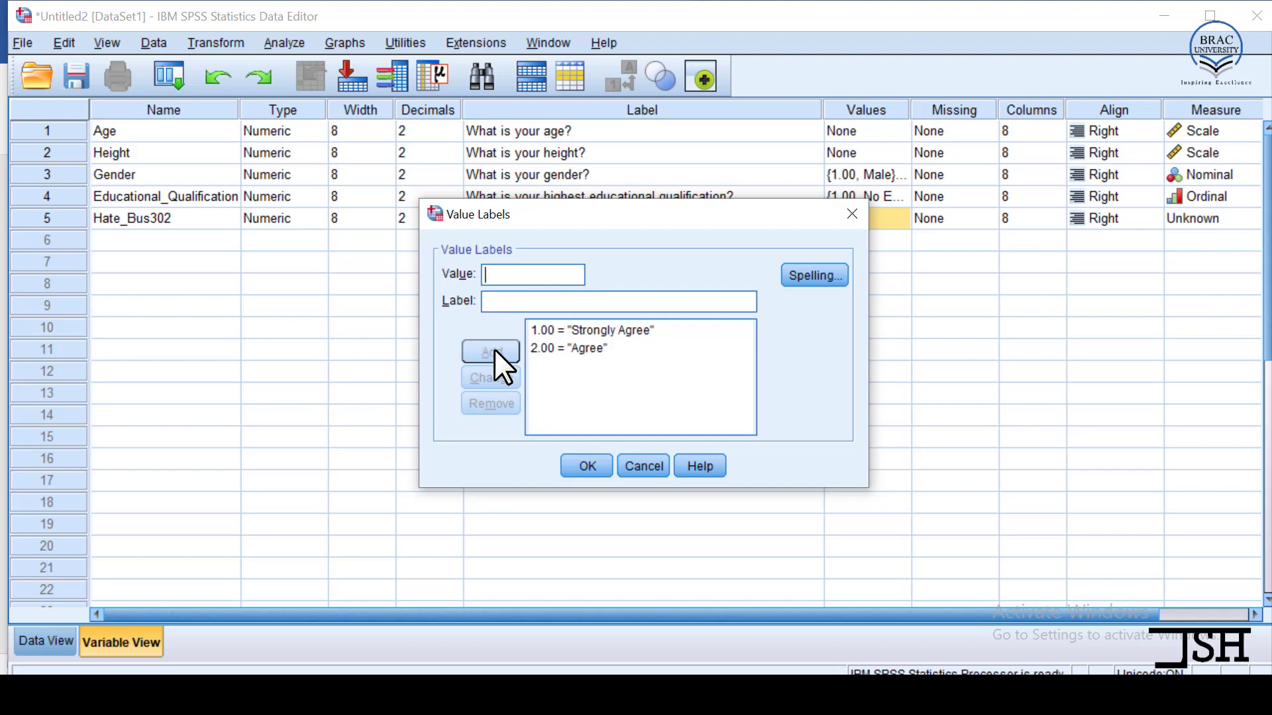
pyautogui.write('3')
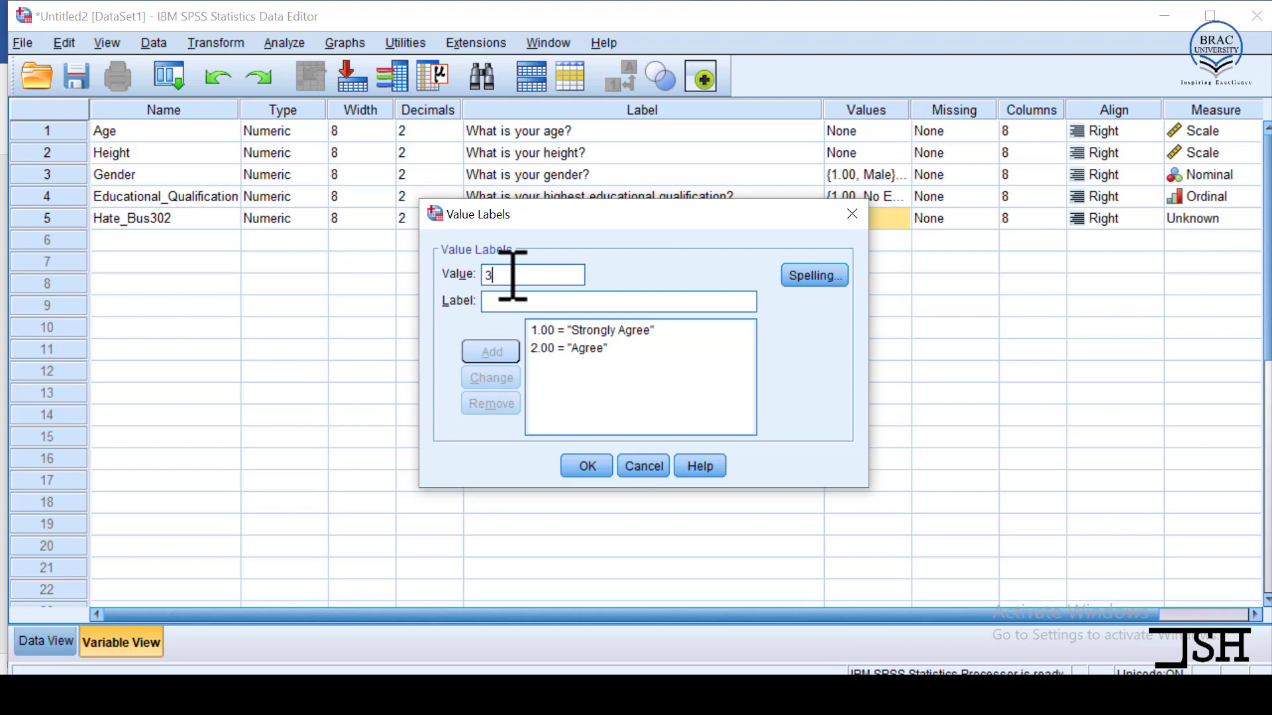
pyautogui.click(508, 303)
pyautogui.write('Net')
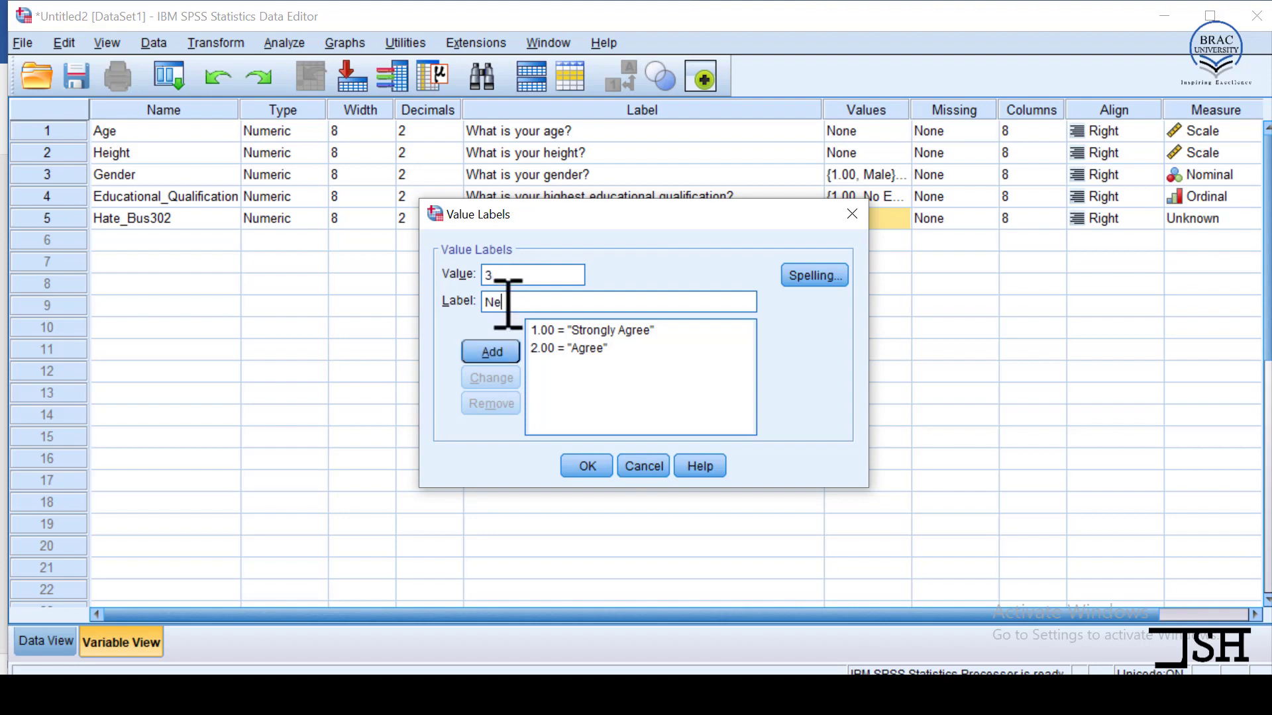
pyautogui.press('BackSpace')
pyautogui.write('ur')
pyautogui.press('BackSpace')
pyautogui.write('tral')
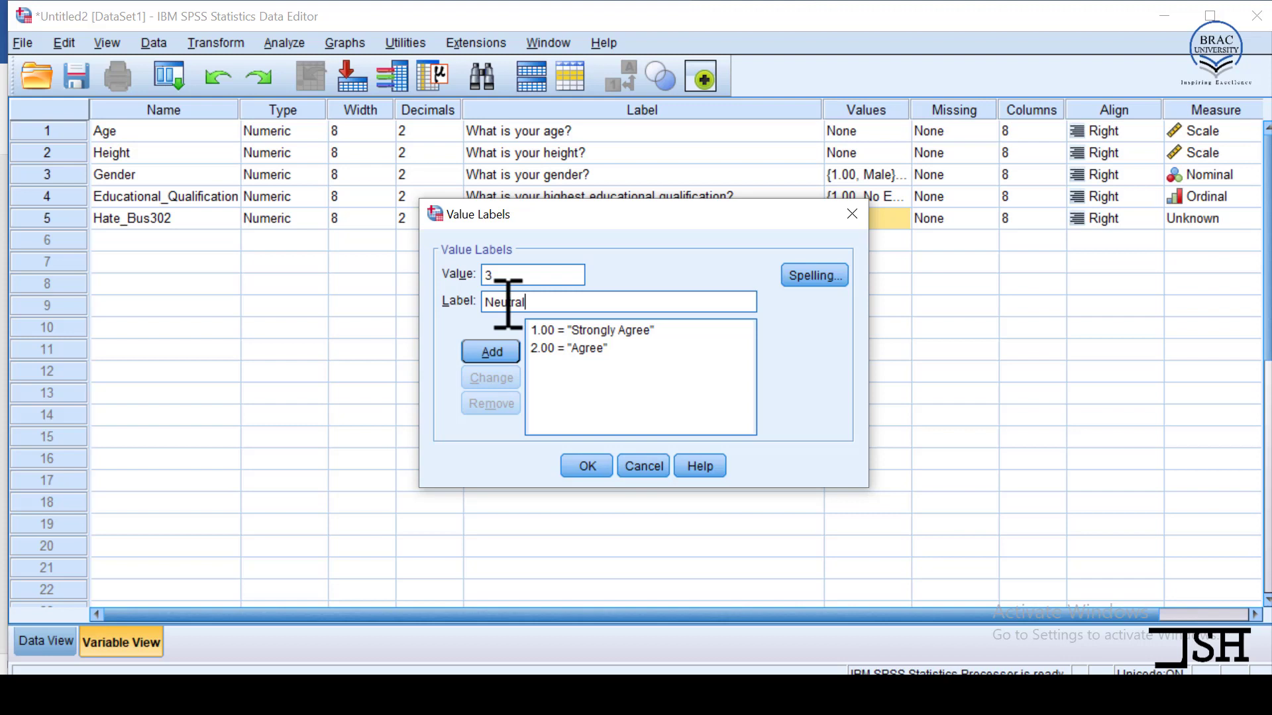
pyautogui.click(499, 348)
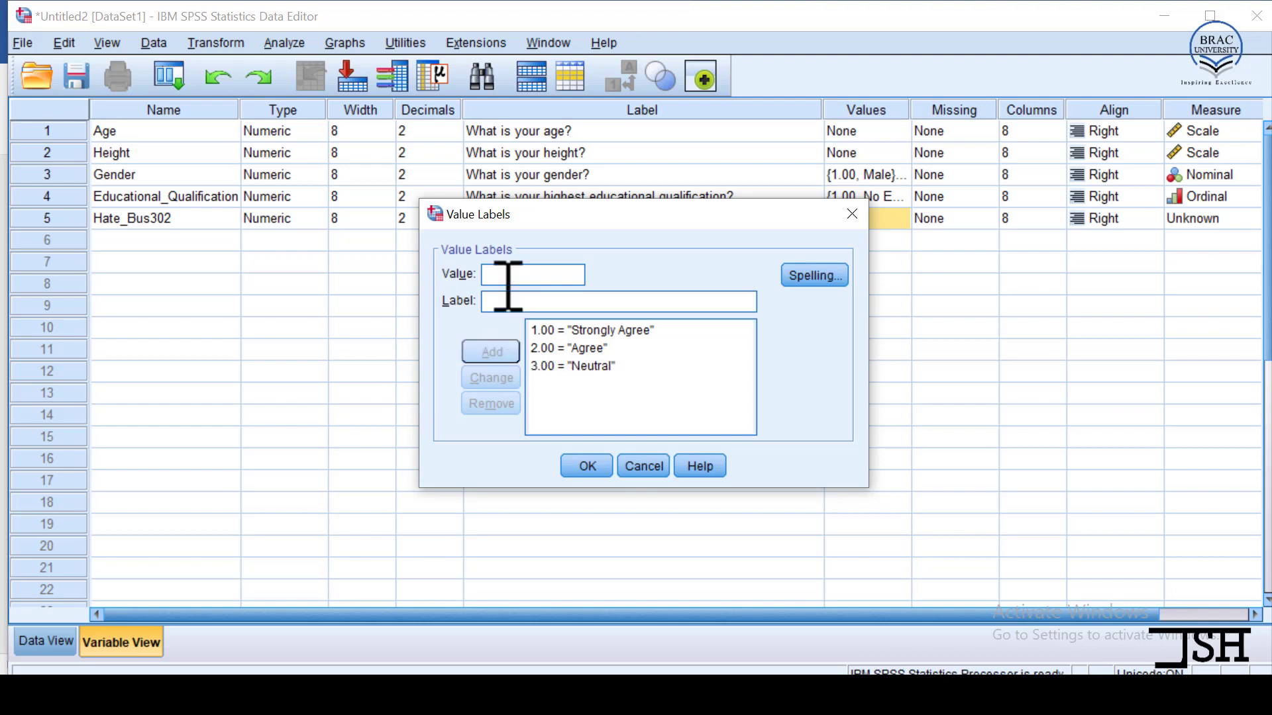
# Add the value labels 4 = Disagree and 5 = Strongly Disagree for Hate_Bus302 and apply the label list
pyautogui.write('4')
pyautogui.click(525, 297)
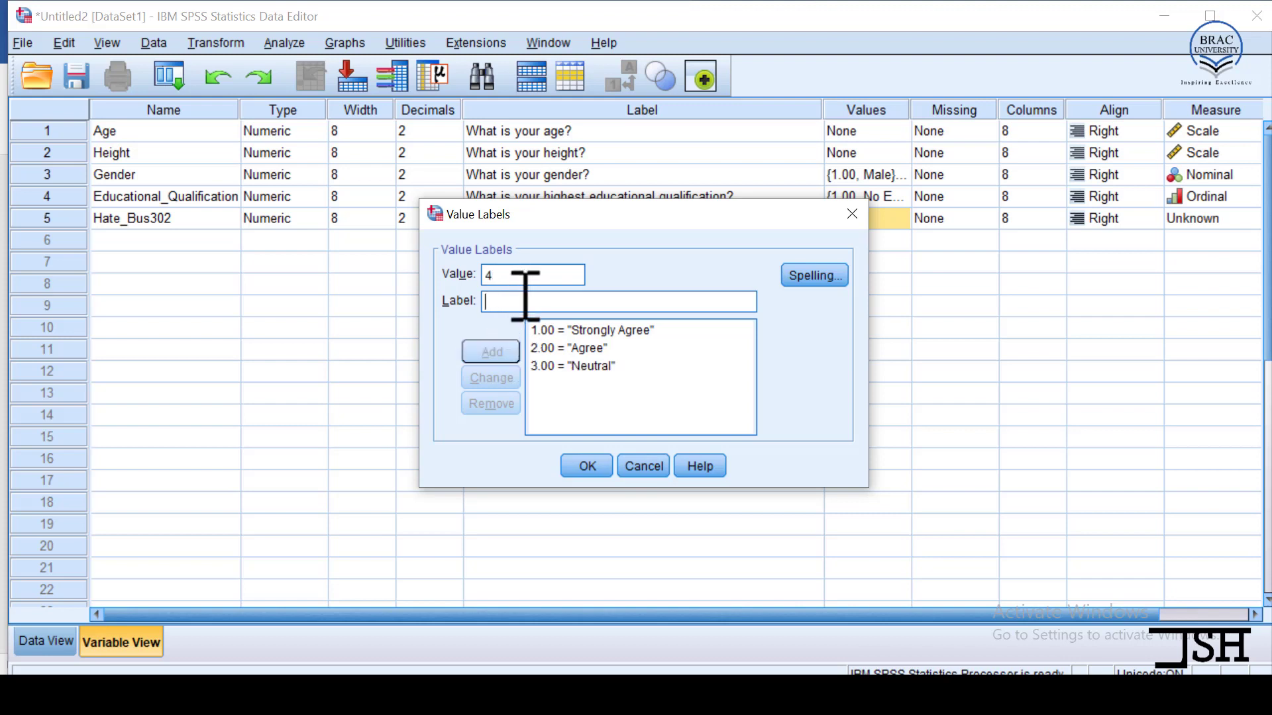
pyautogui.write('Disagr')
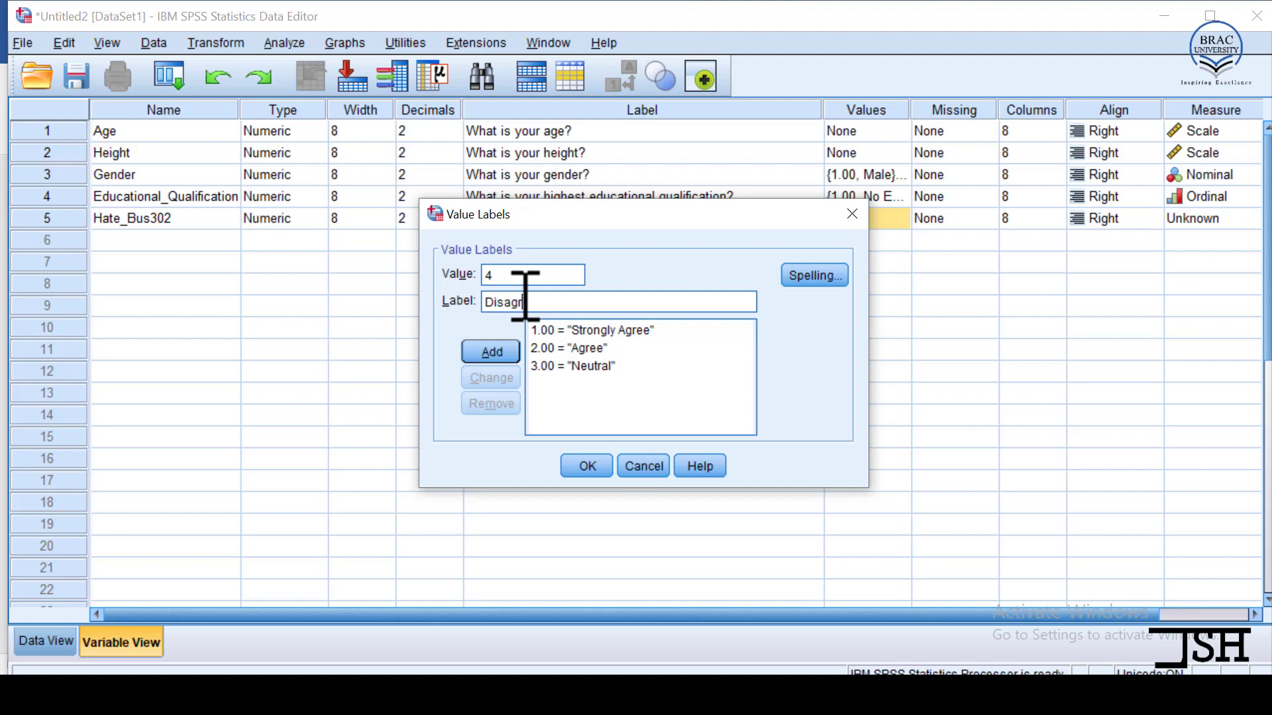
pyautogui.write('ee')
pyautogui.click(494, 360)
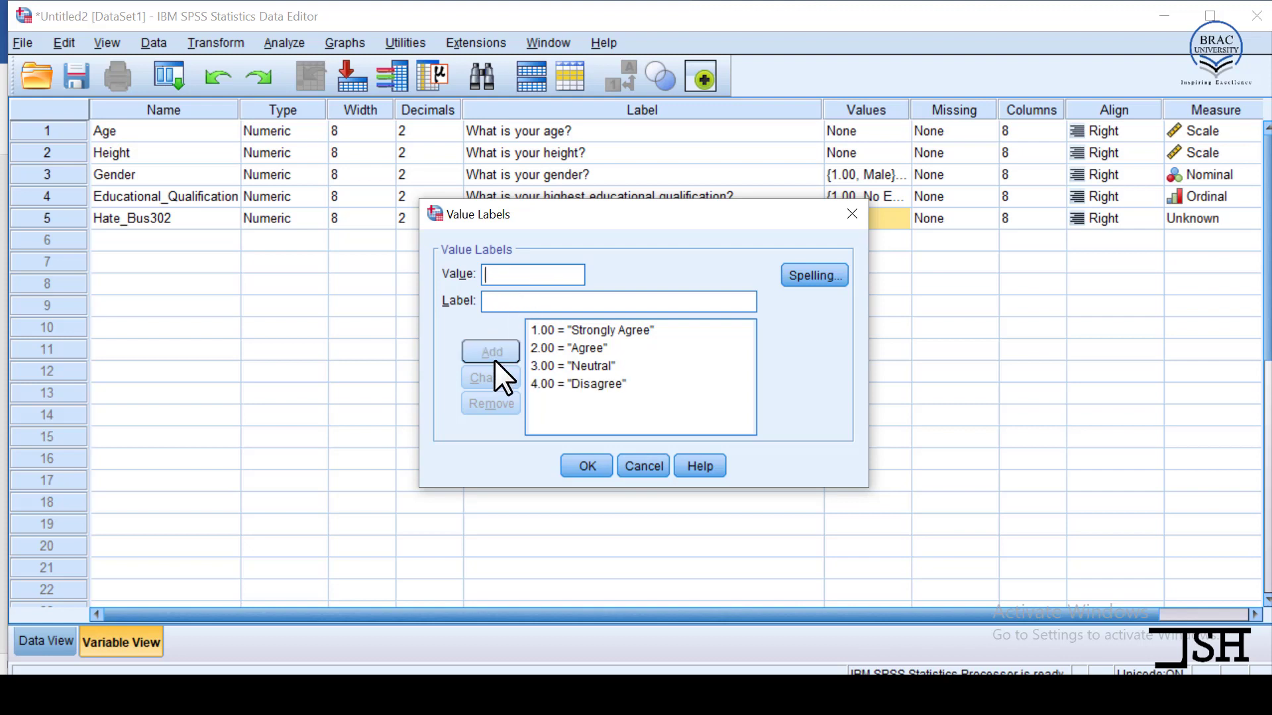
pyautogui.write('5')
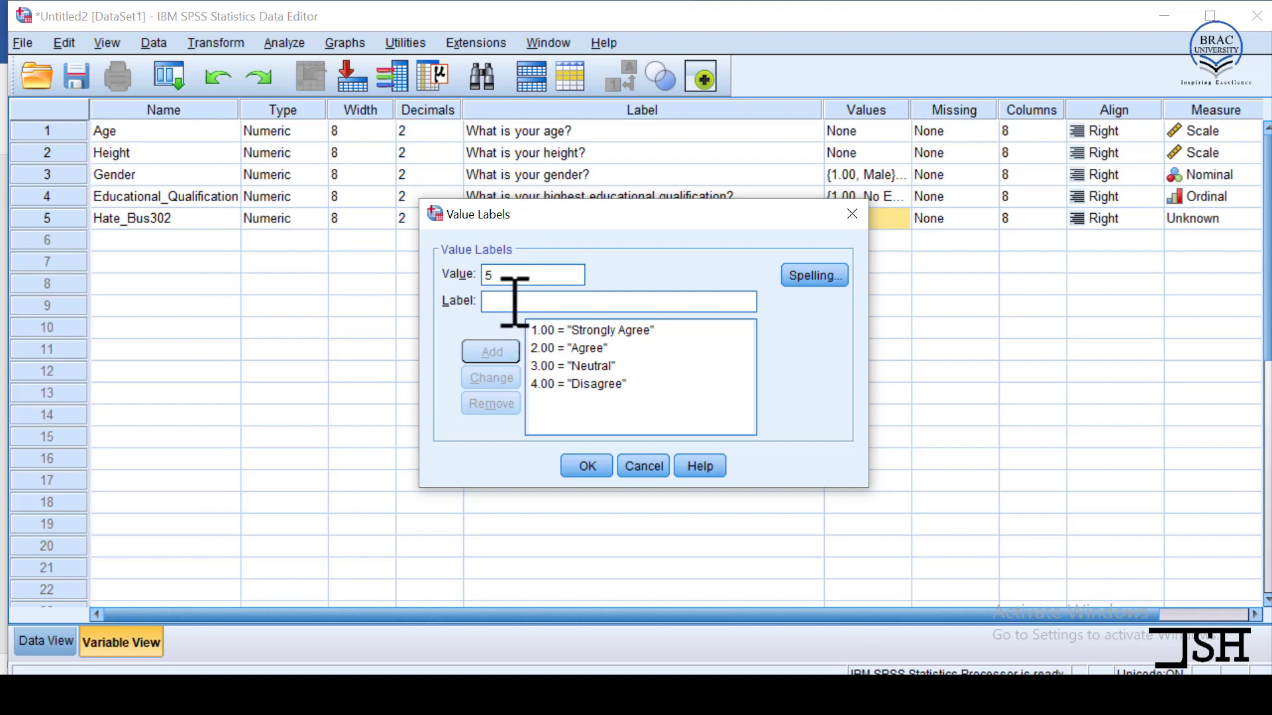
pyautogui.click(515, 302)
pyautogui.write('Strong')
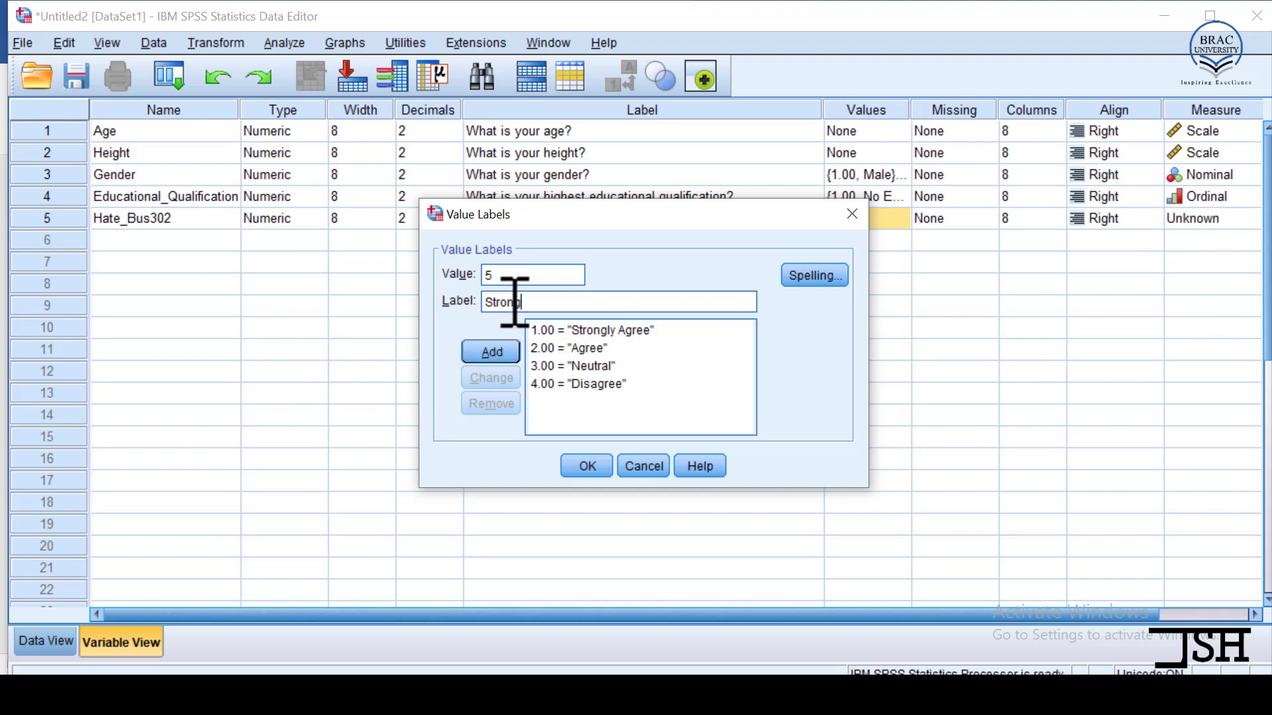
pyautogui.write('ly Disagree')
pyautogui.click(499, 352)
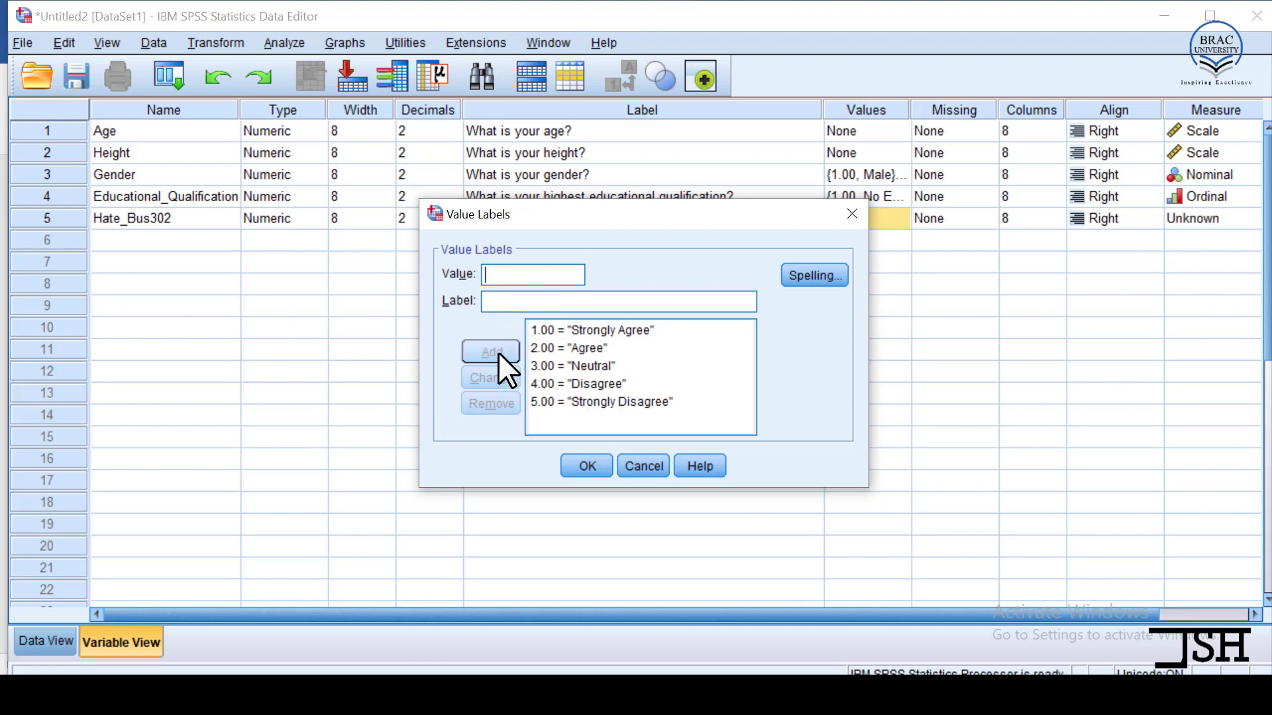
pyautogui.click(588, 466)
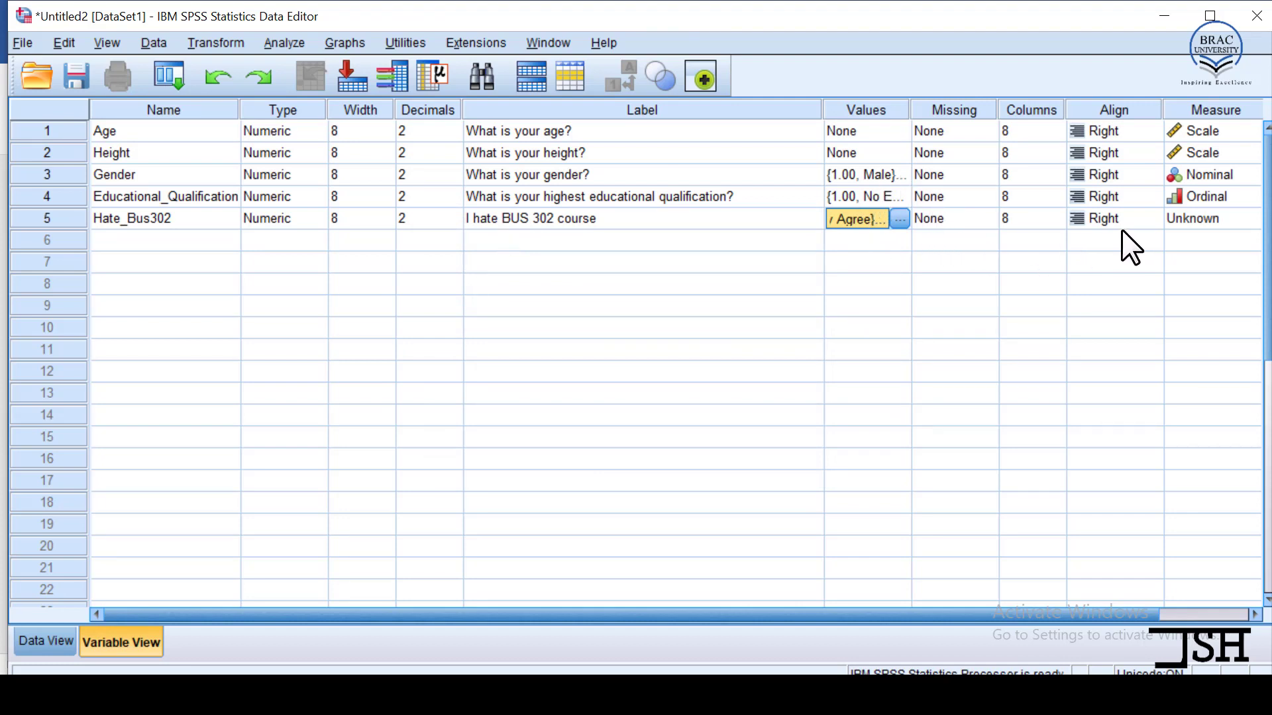
# Set the measurement level of Hate_Bus302 to Ordinal
pyautogui.click(1203, 217)
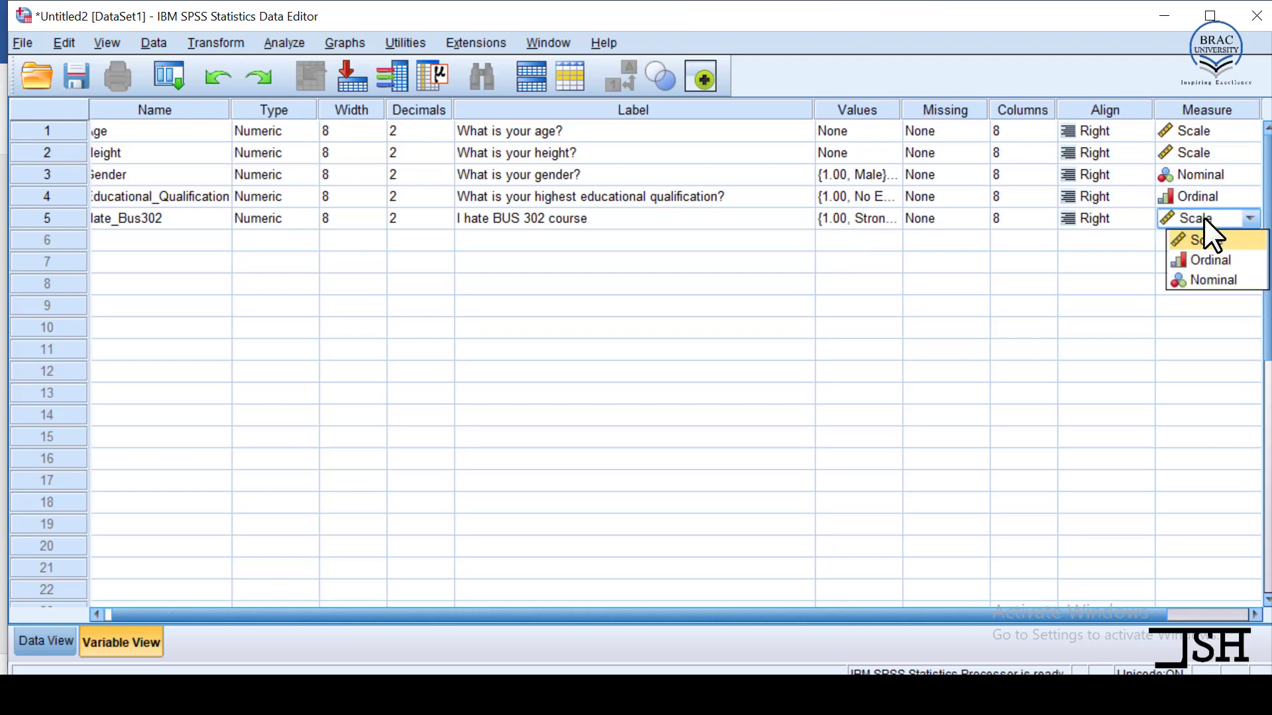
pyautogui.click(1215, 259)
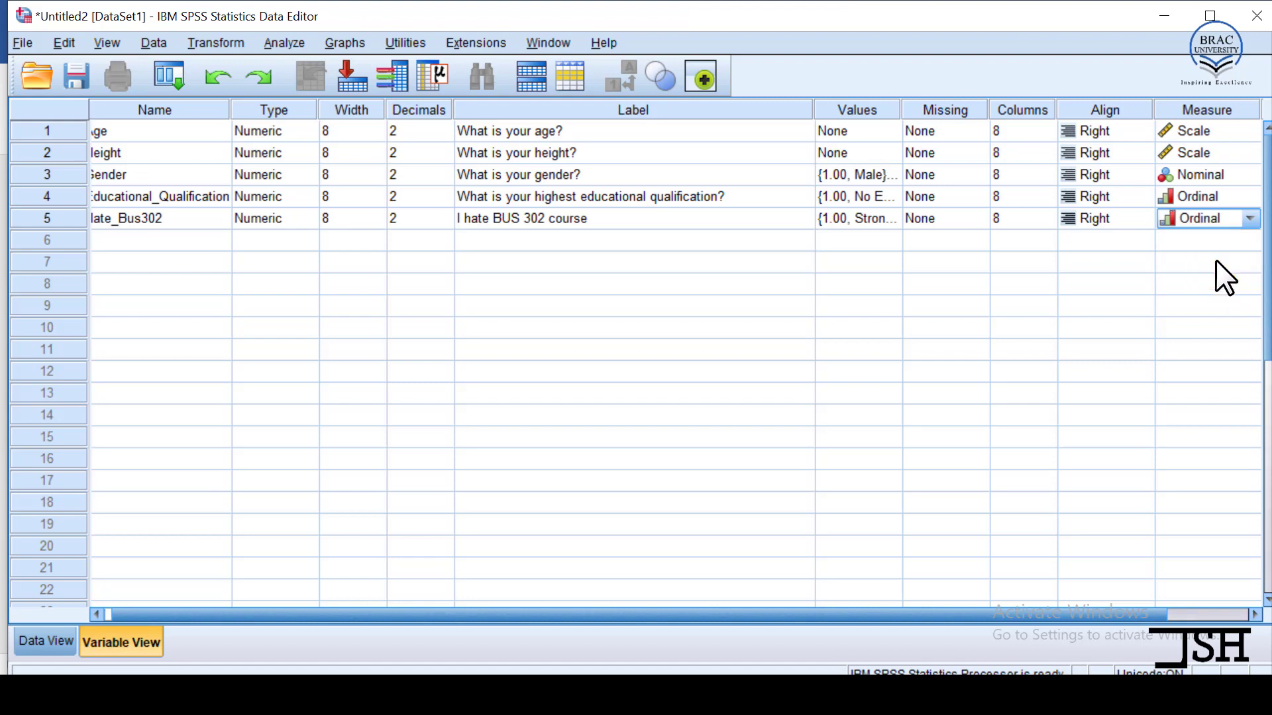
pyautogui.click(1031, 613)
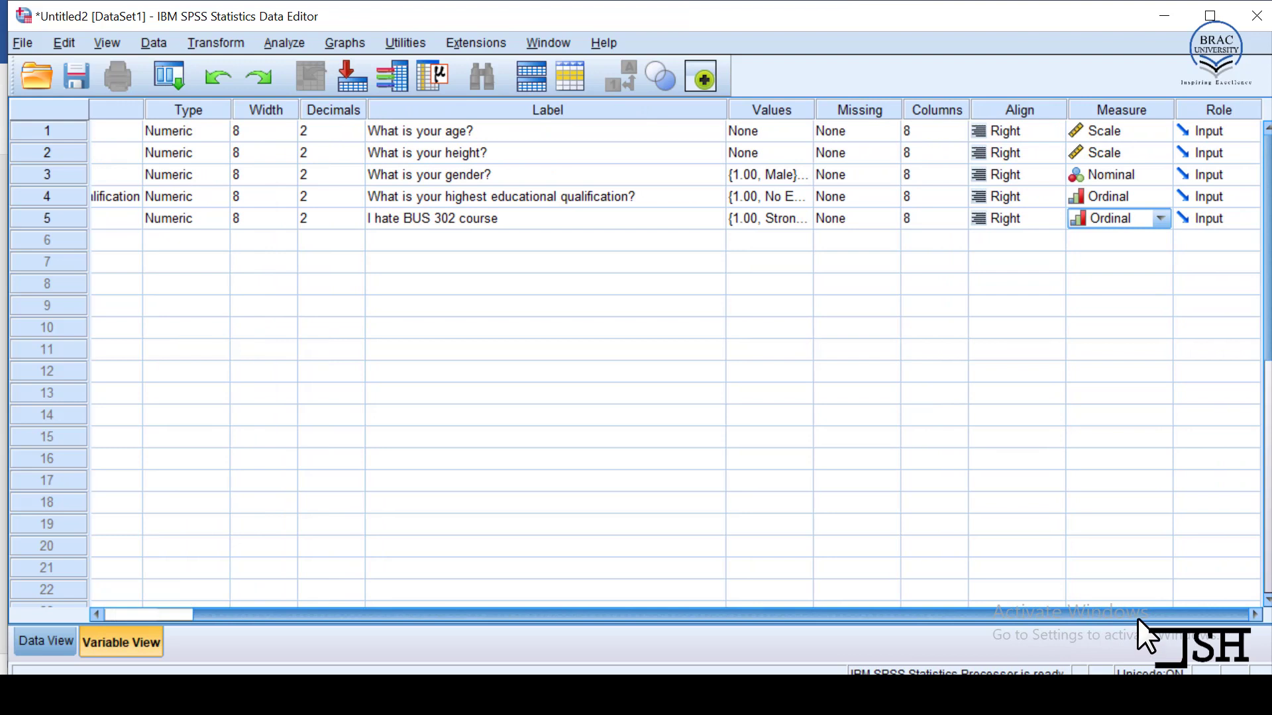
pyautogui.moveTo(1138, 619); pyautogui.dragTo(961, 615)
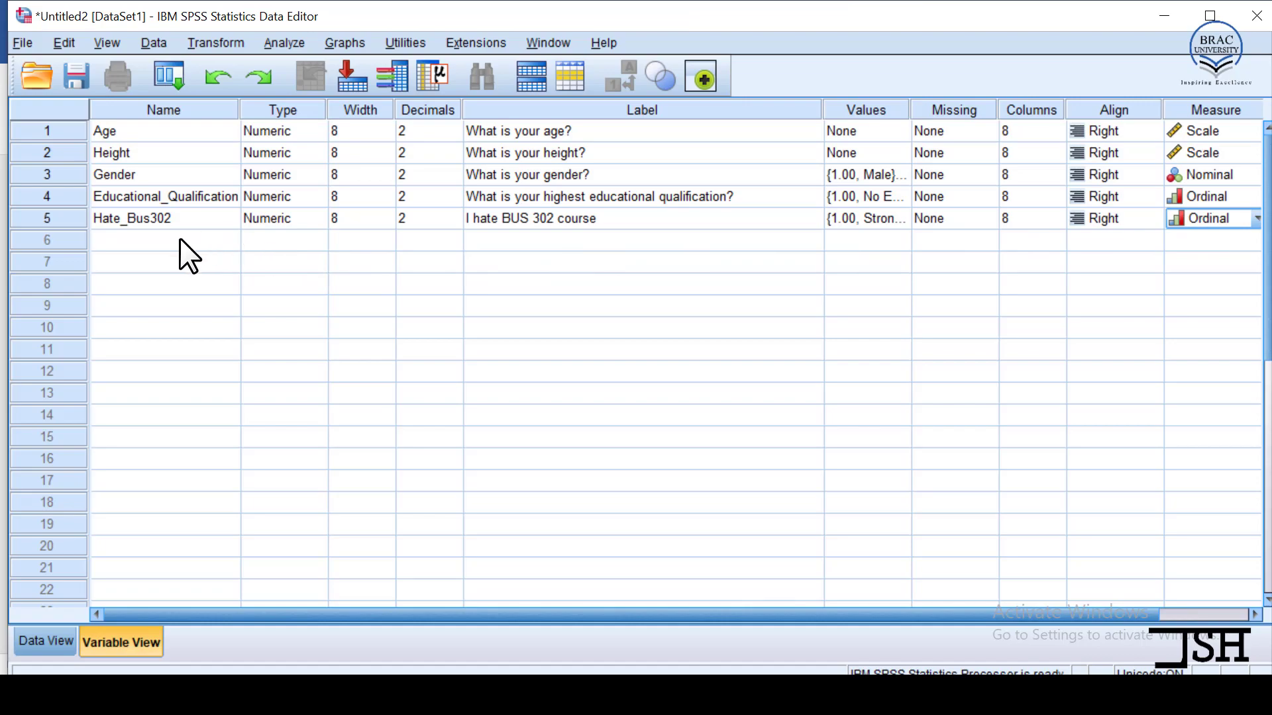
# Consult the second question 5 statement in the Word questionnaire and create a sixth variable named Joker_Awesome in SPSS
pyautogui.hotkey('alt', 'Tab')
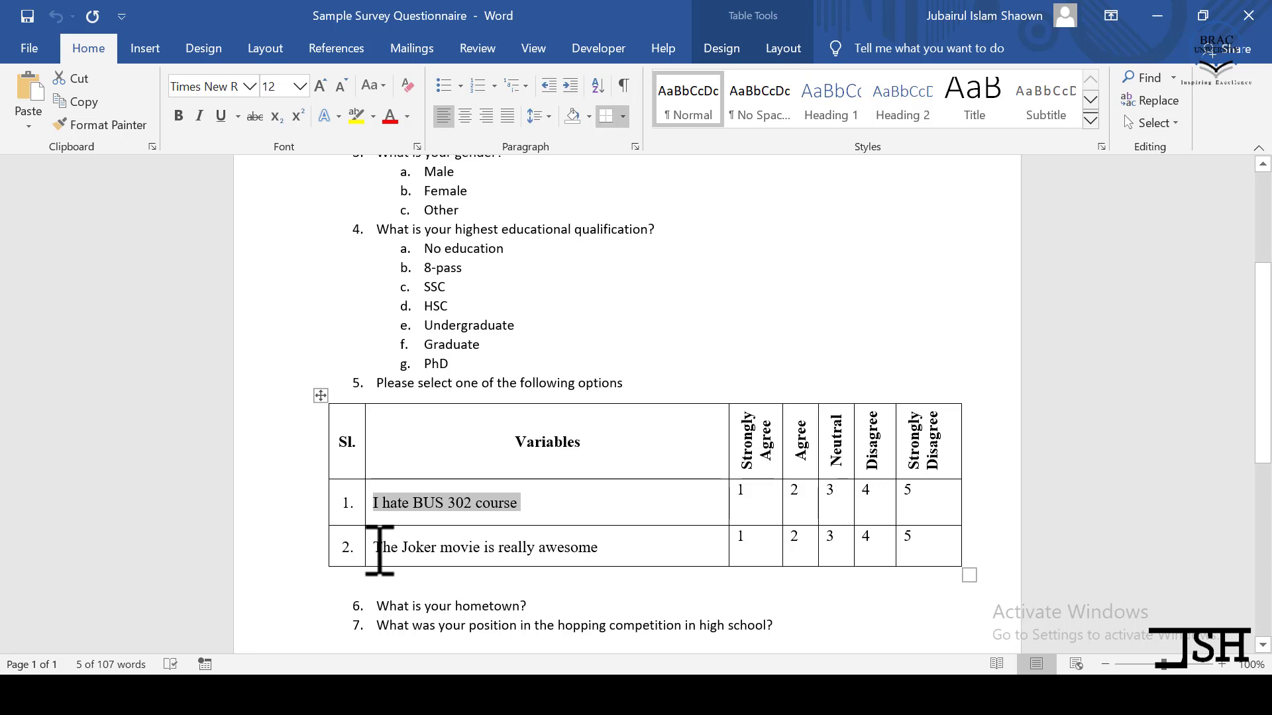
pyautogui.hotkey('alt', 'Tab')
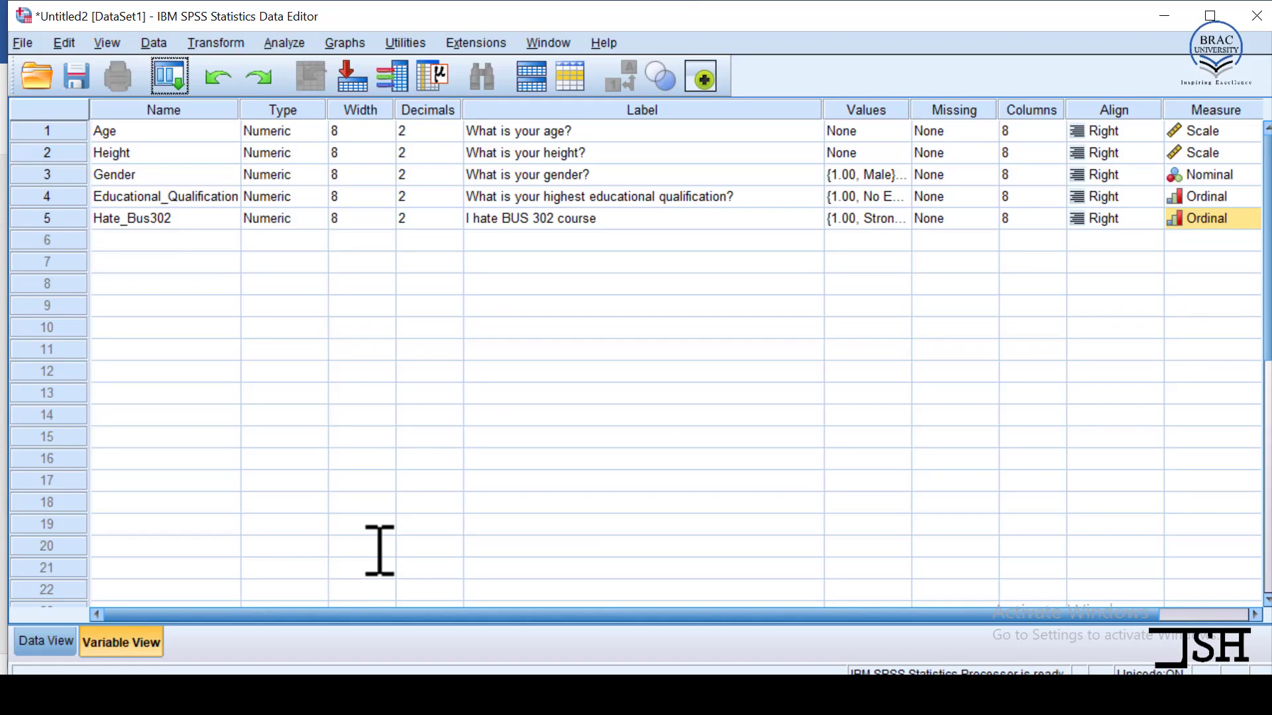
pyautogui.doubleClick(163, 242)
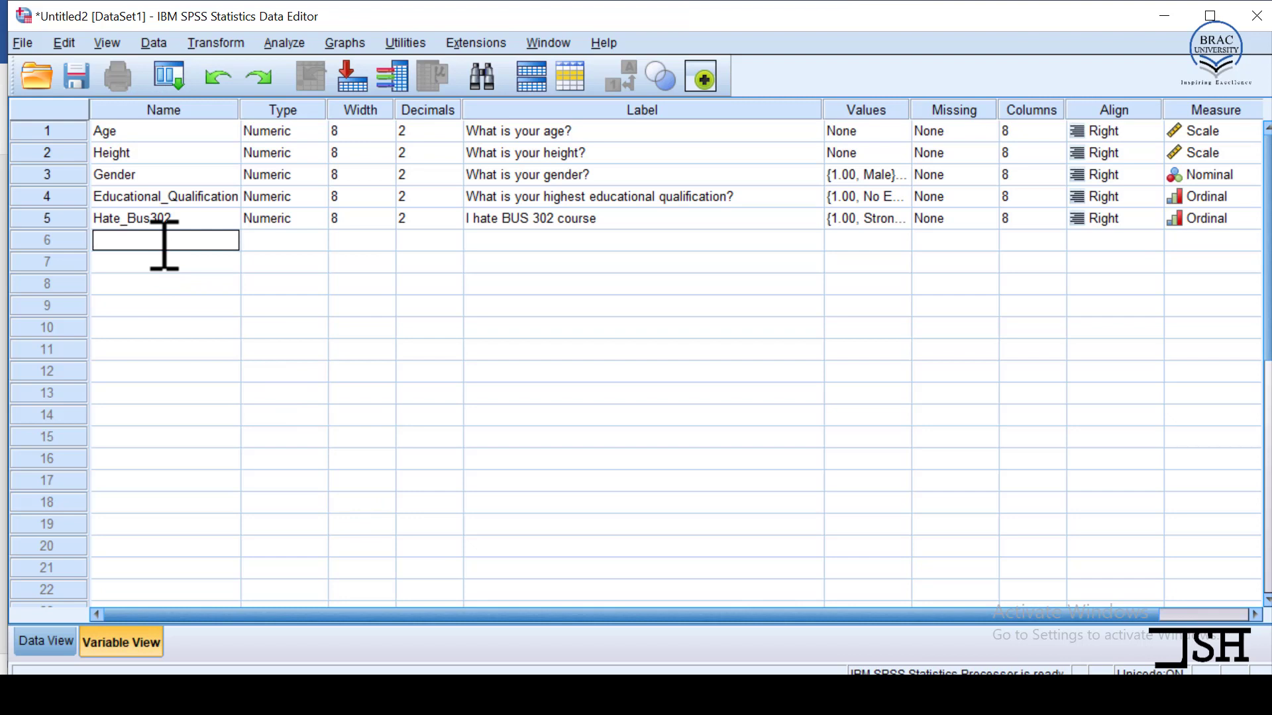
pyautogui.write('Joker_Awesome')
pyautogui.press('Return')
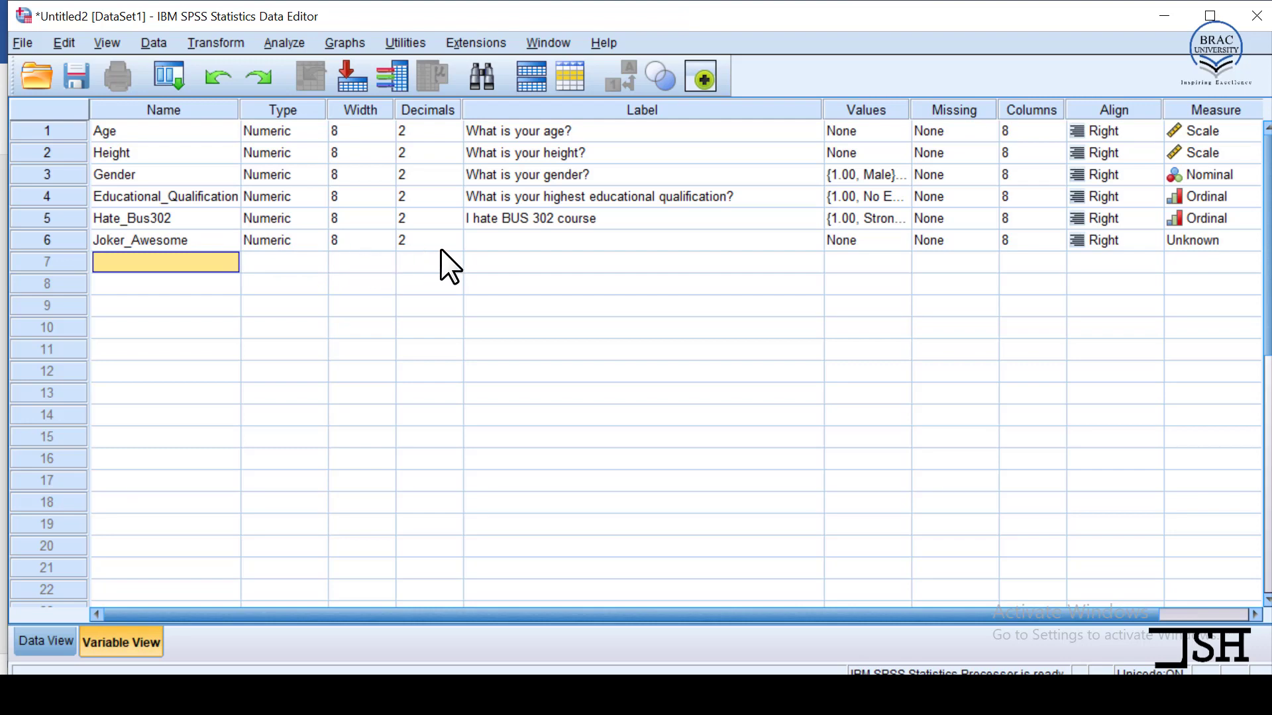
# Copy the statement "The Joker movie is really awesome" from the Word questionnaire into the label of Joker_Awesome in SPSS
pyautogui.click(507, 242)
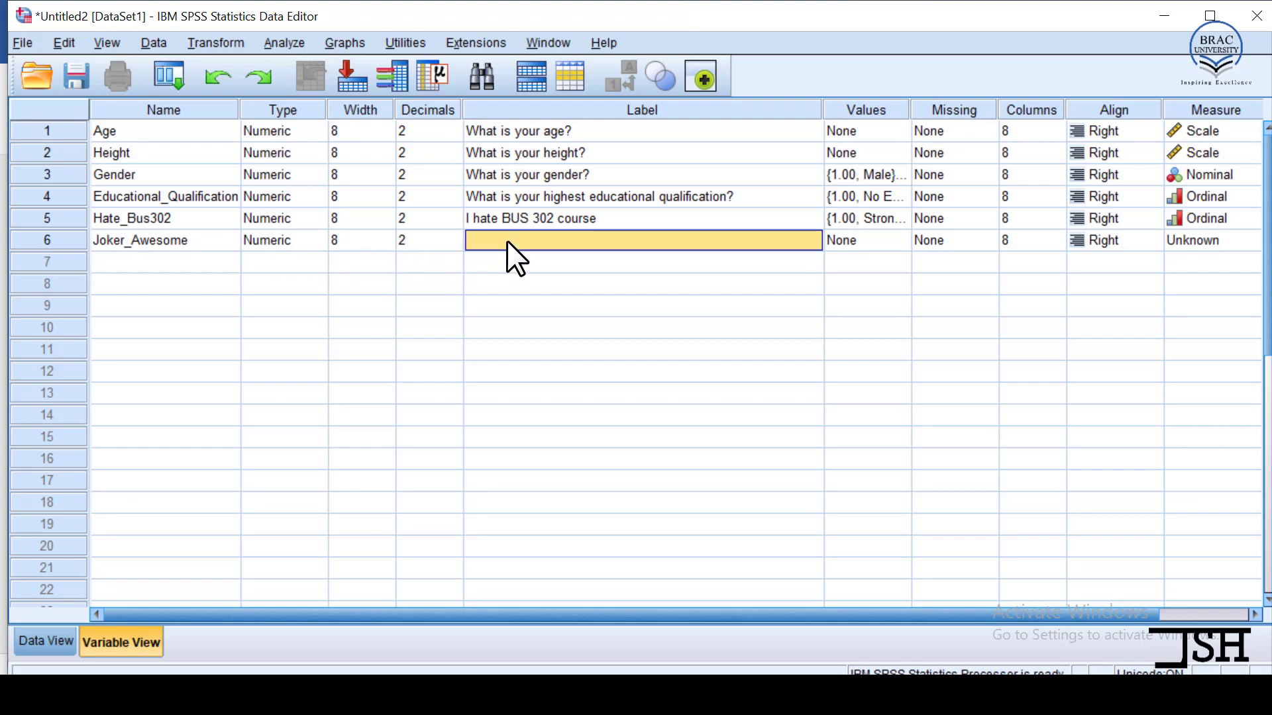
pyautogui.hotkey('alt', 'Tab')
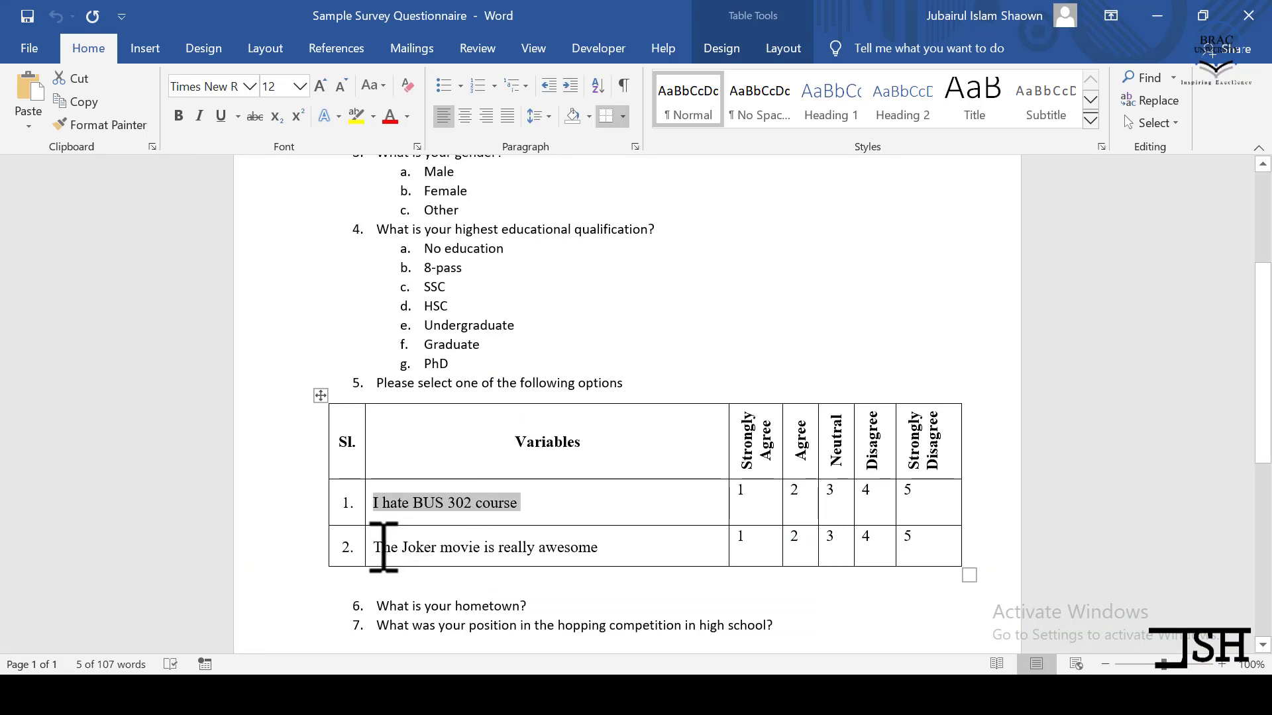
pyautogui.moveTo(375, 547); pyautogui.dragTo(600, 545)
pyautogui.hotkey('ctrl', 'c')
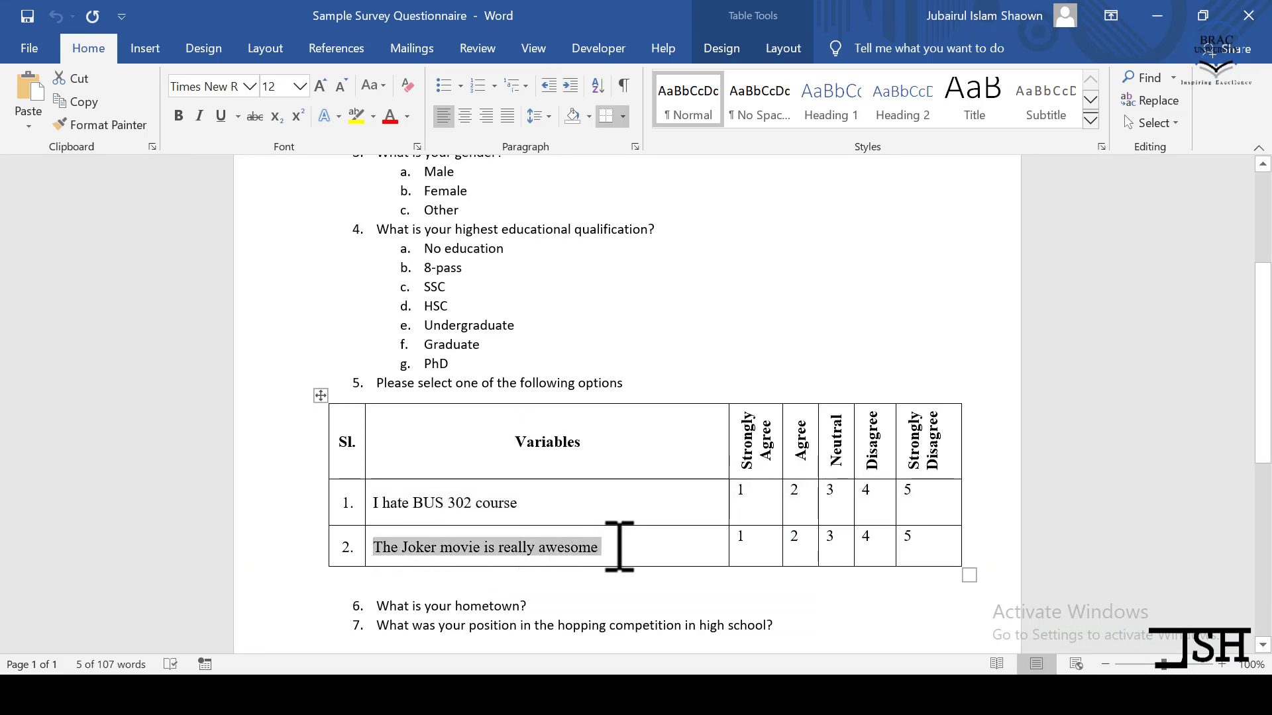
pyautogui.hotkey('alt', 'Tab')
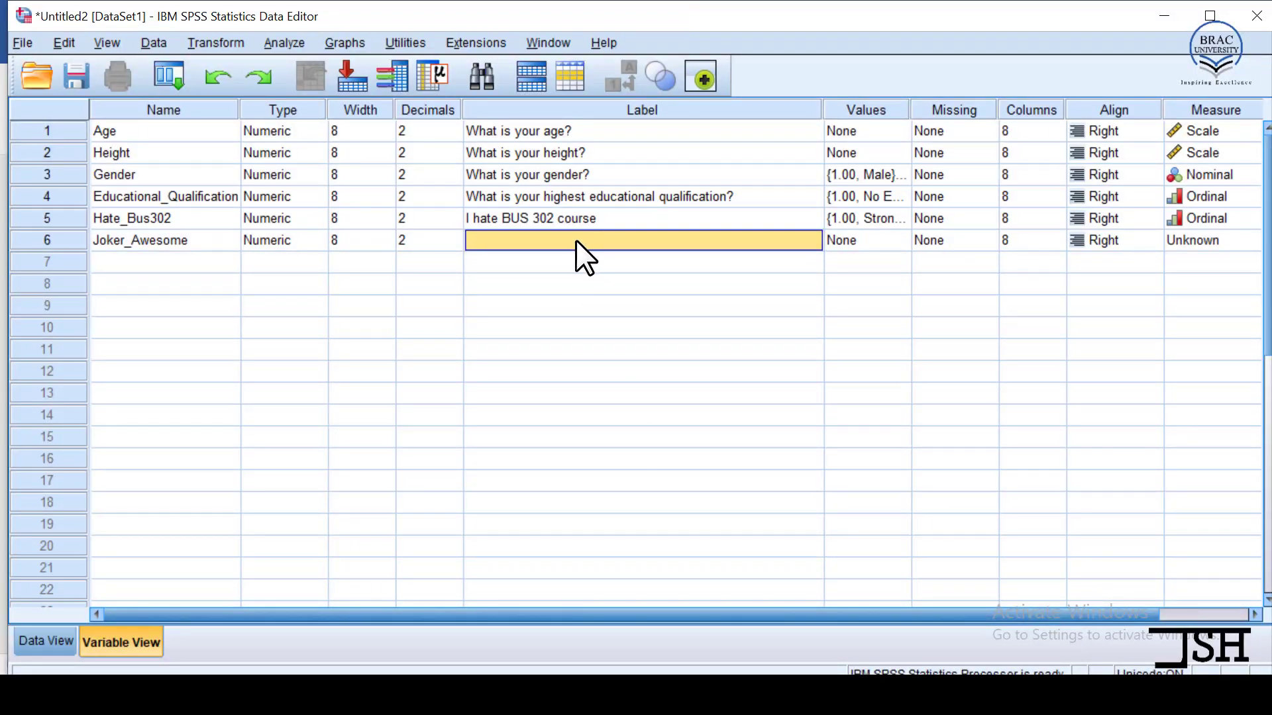
pyautogui.hotkey('ctrl', 'v')
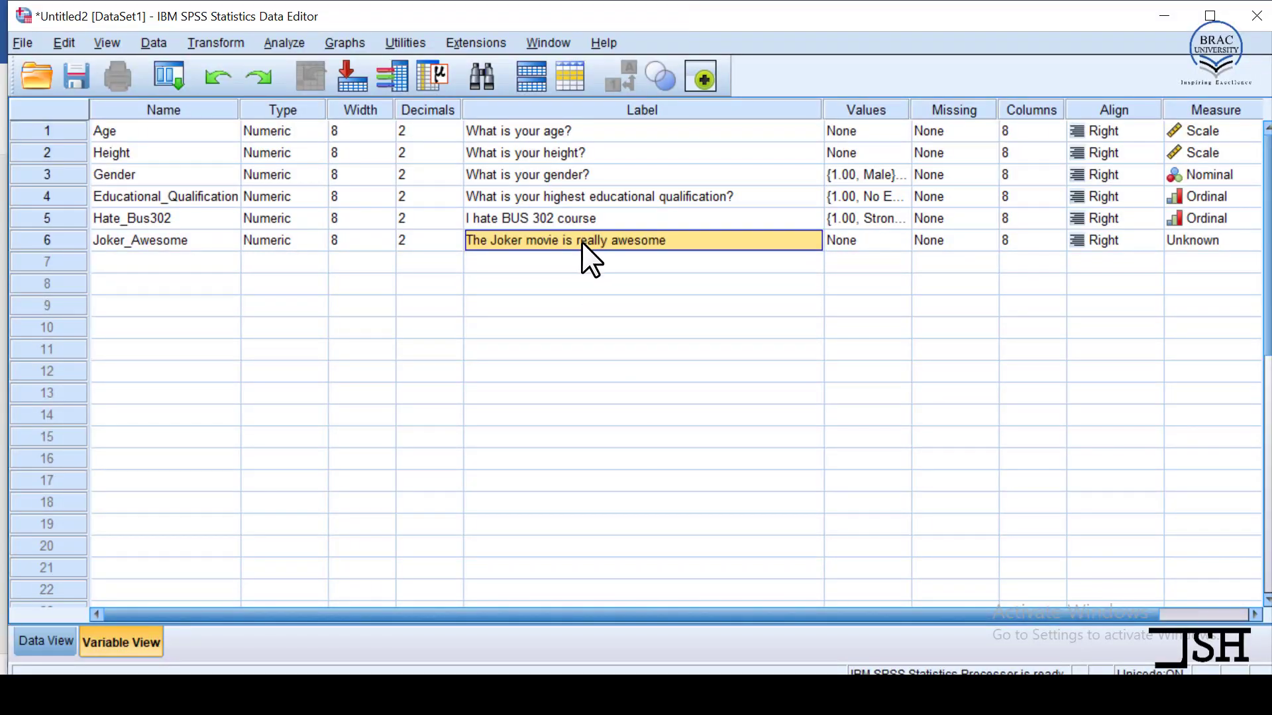
# Copy the value labels of Hate_Bus302 to the Joker_Awesome variable
pyautogui.click(880, 240)
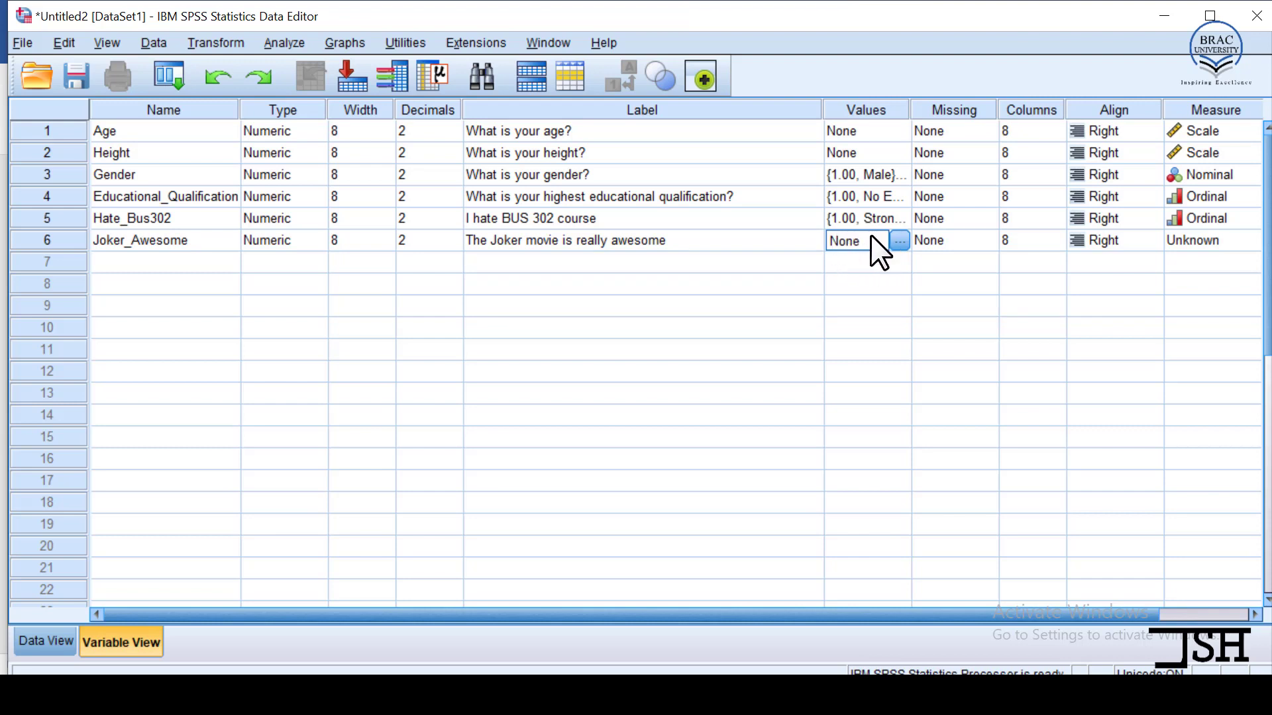
pyautogui.click(872, 217)
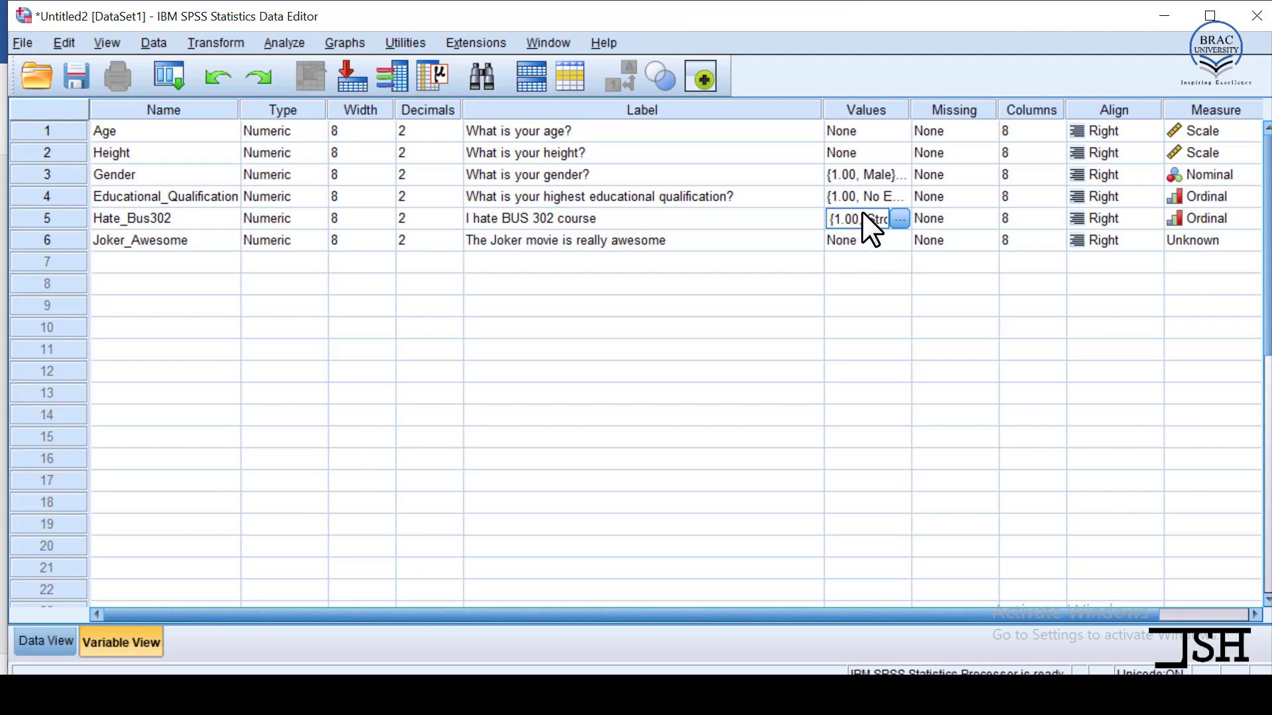
pyautogui.click(856, 239)
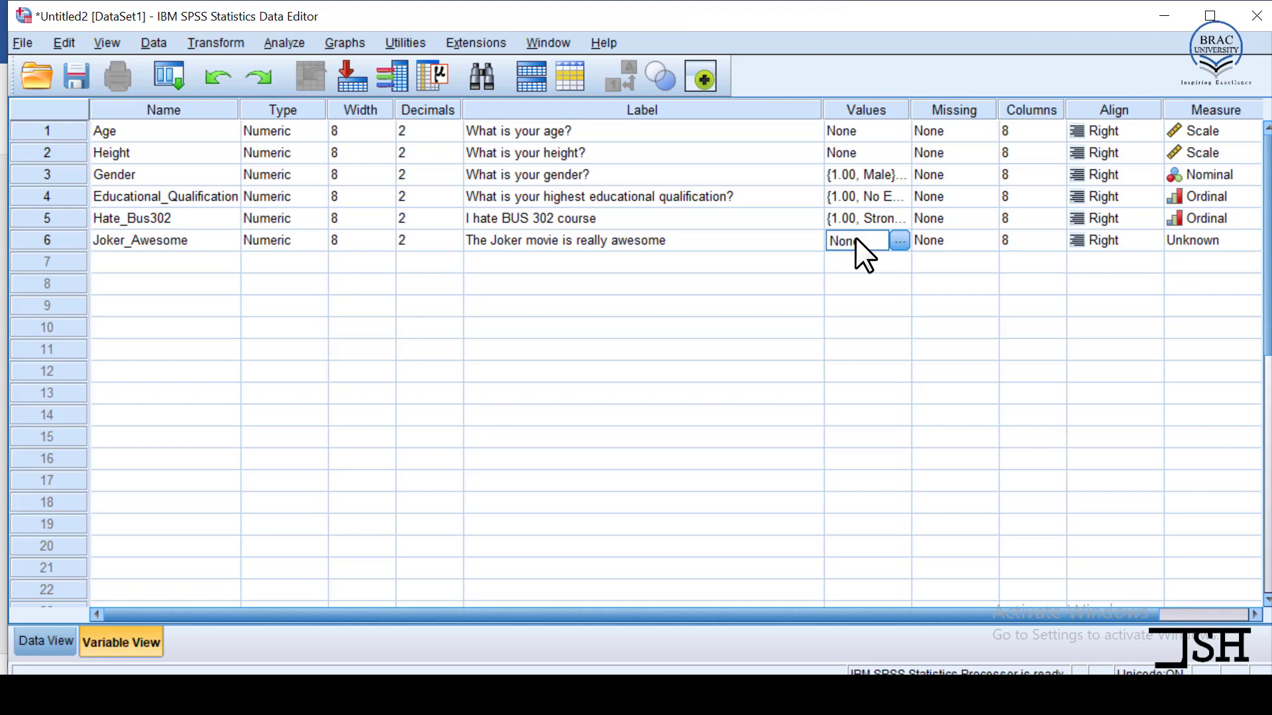
pyautogui.hotkey('ctrl', 'v')
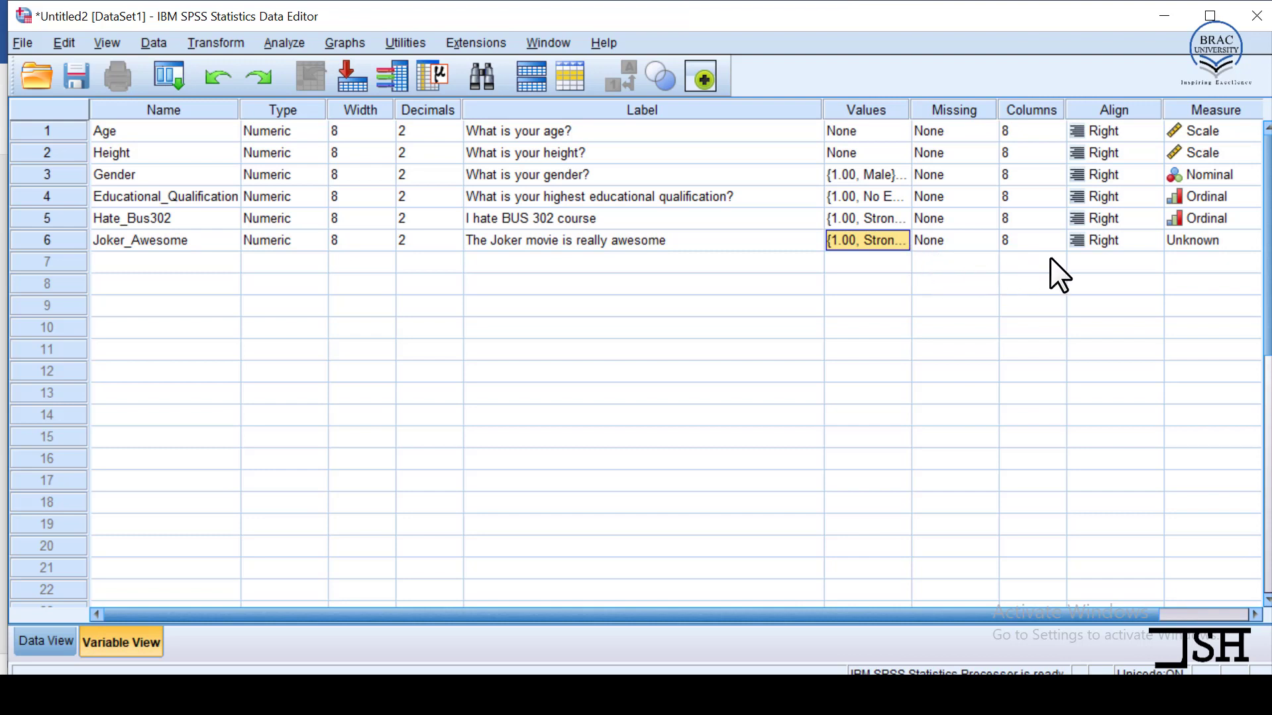
# Set the measurement level of Joker_Awesome to Ordinal
pyautogui.click(1201, 235)
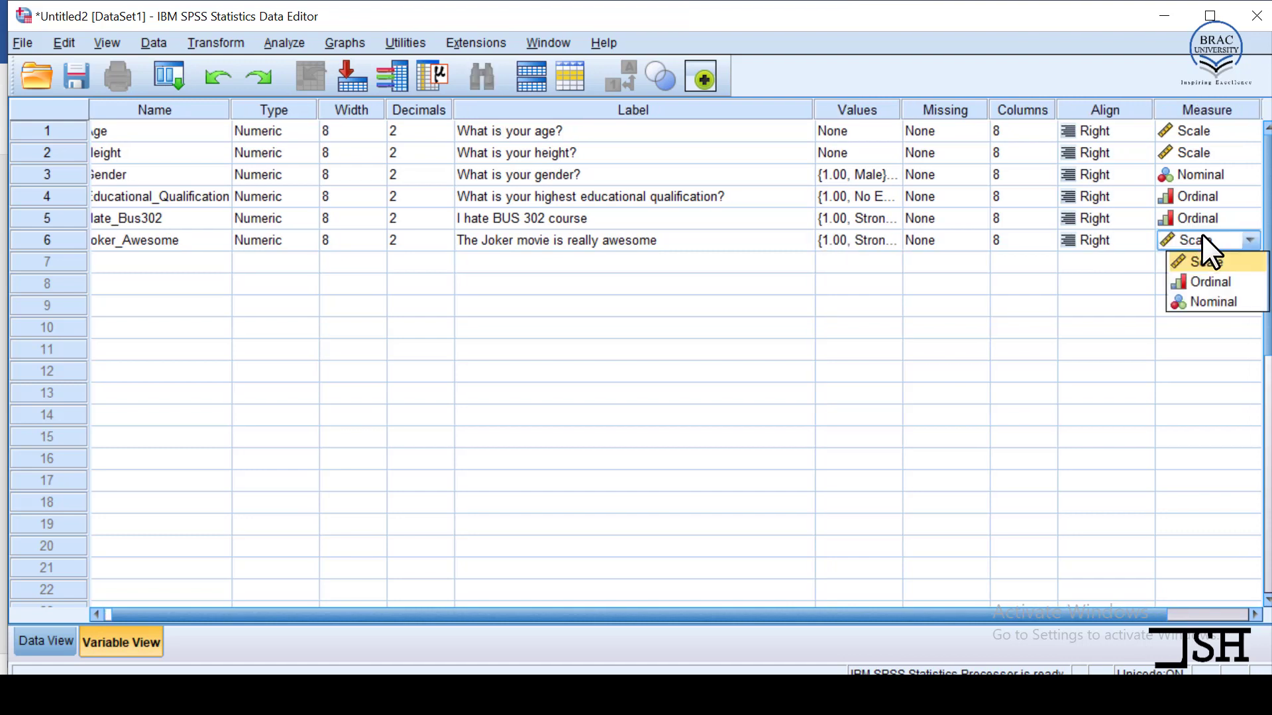
pyautogui.click(1204, 284)
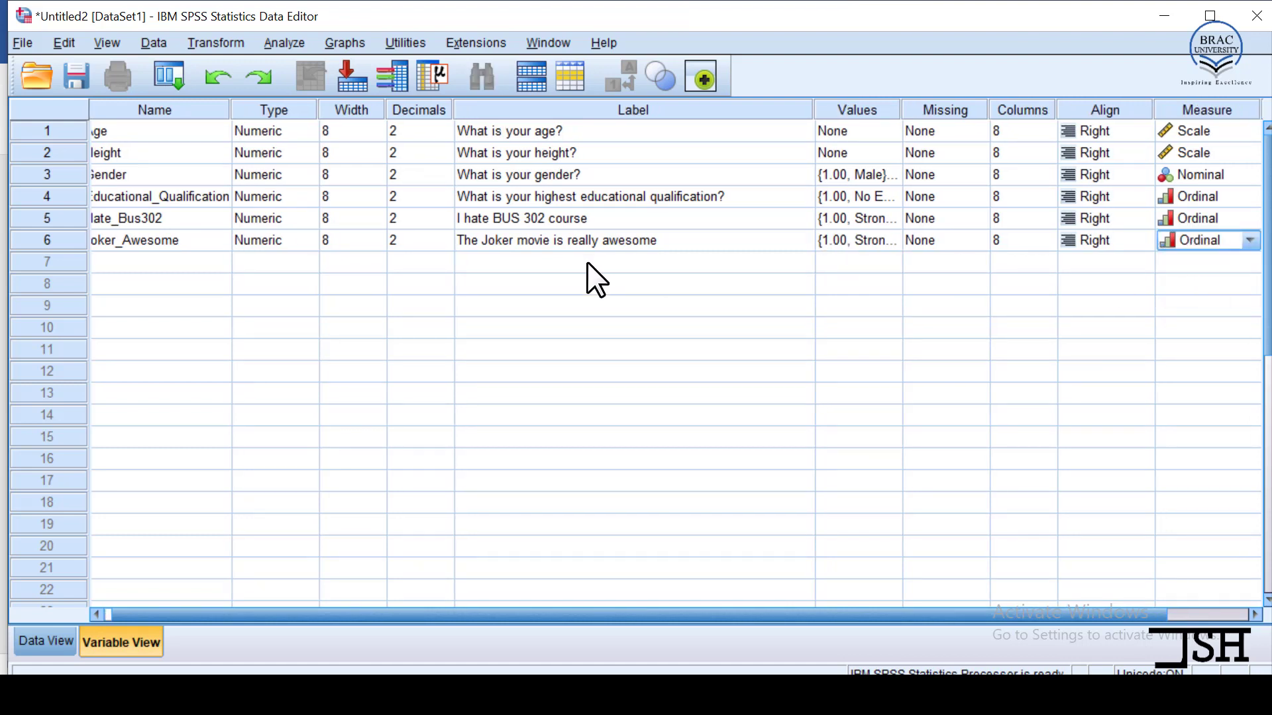
pyautogui.click(835, 611)
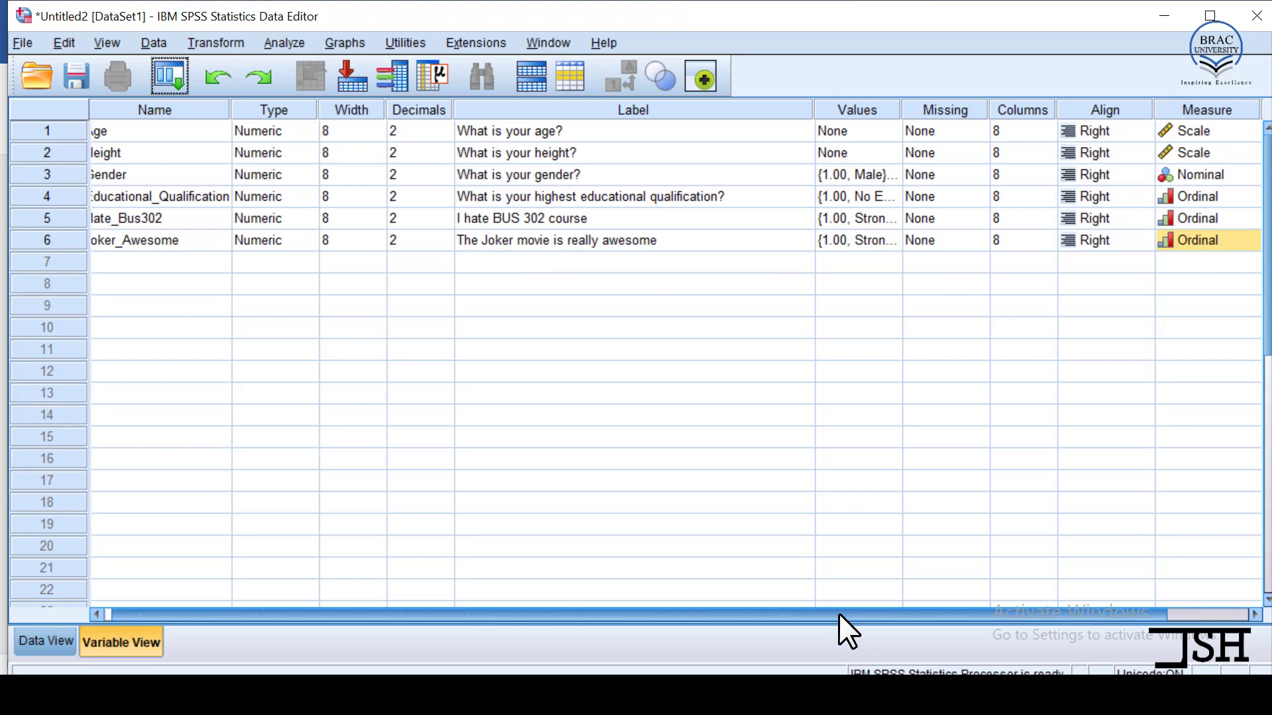
pyautogui.moveTo(839, 614); pyautogui.dragTo(777, 611)
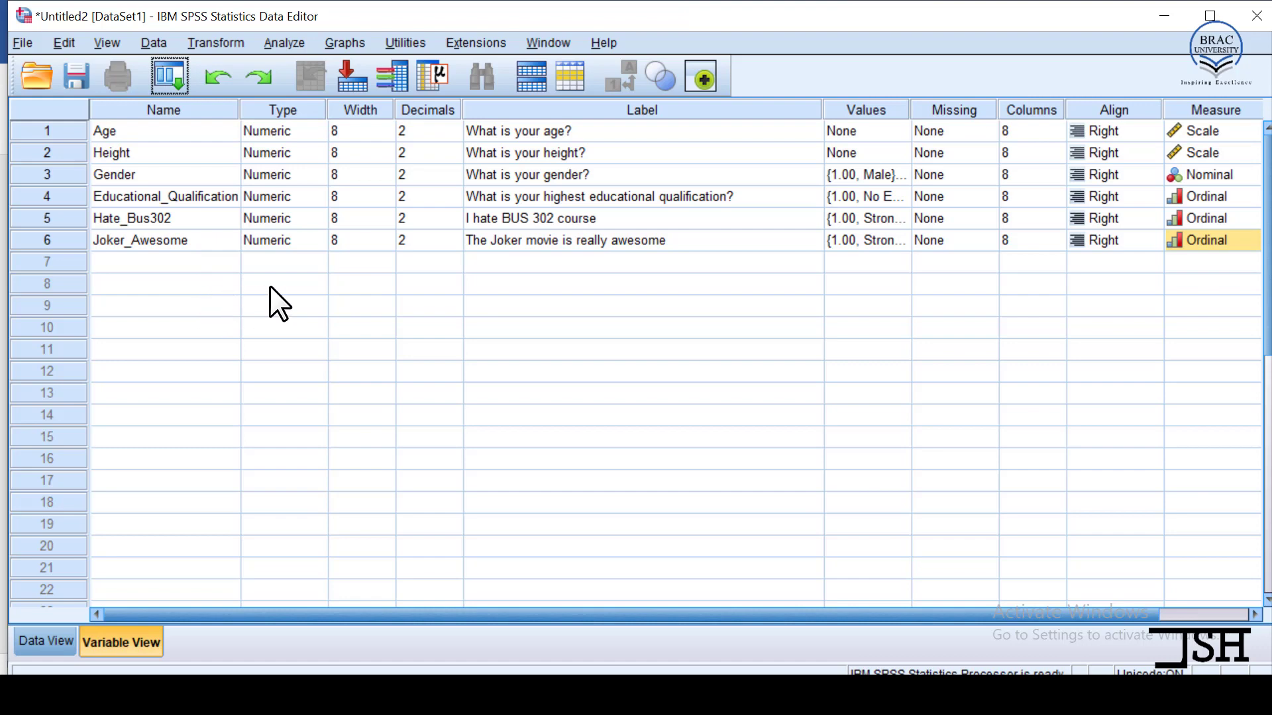
# Consult question 6 in the Word questionnaire and create a seventh variable named Hometown in SPSS
pyautogui.hotkey('alt', 'Tab')
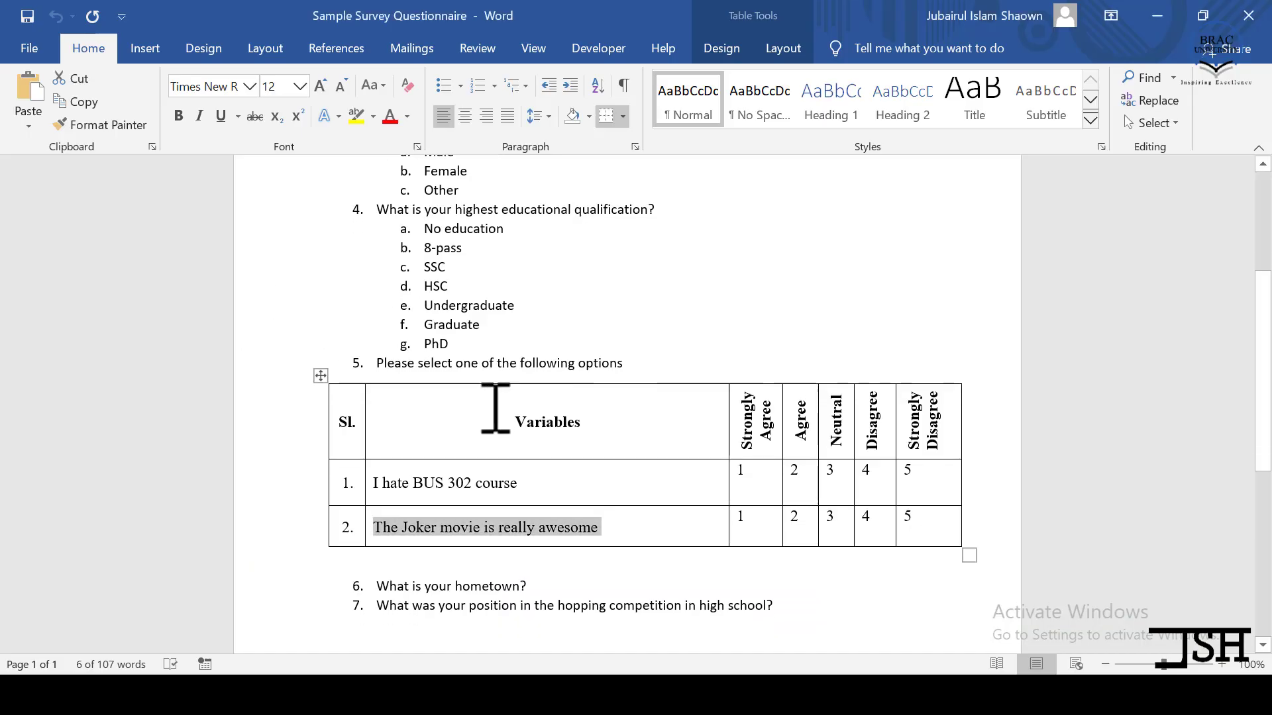
pyautogui.scroll(-1, 496, 409)
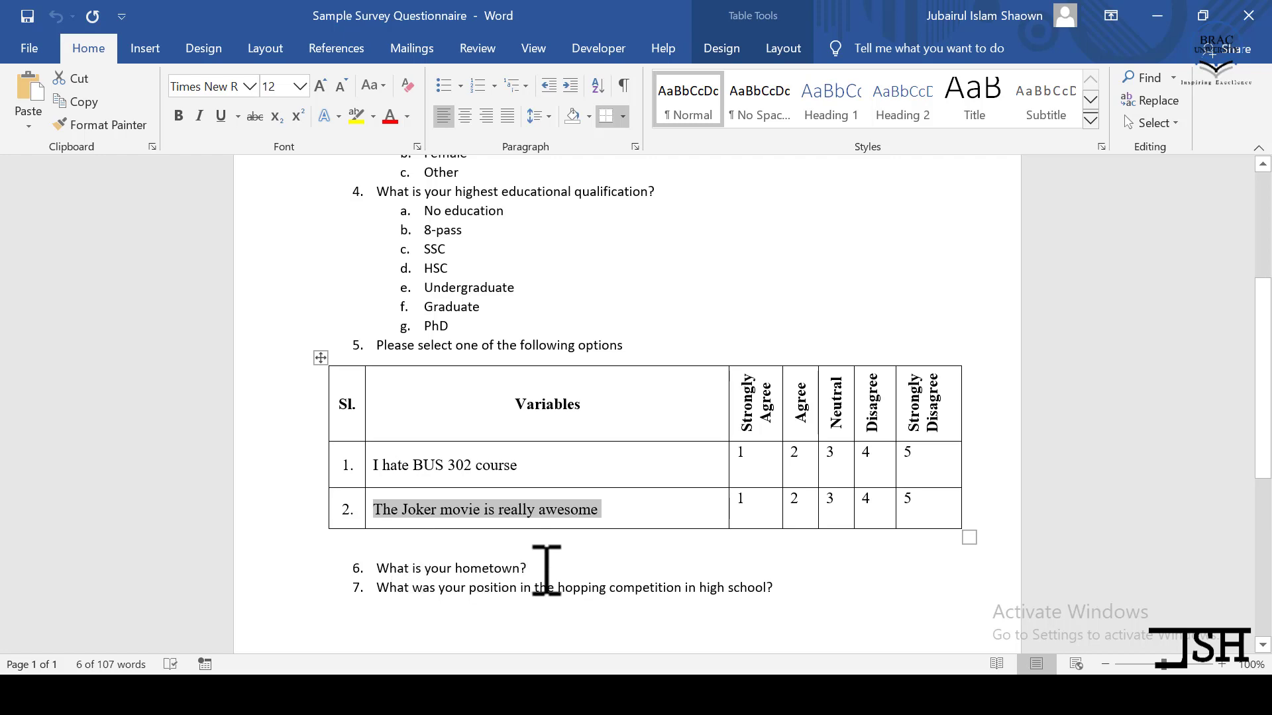
pyautogui.hotkey('alt', 'Tab')
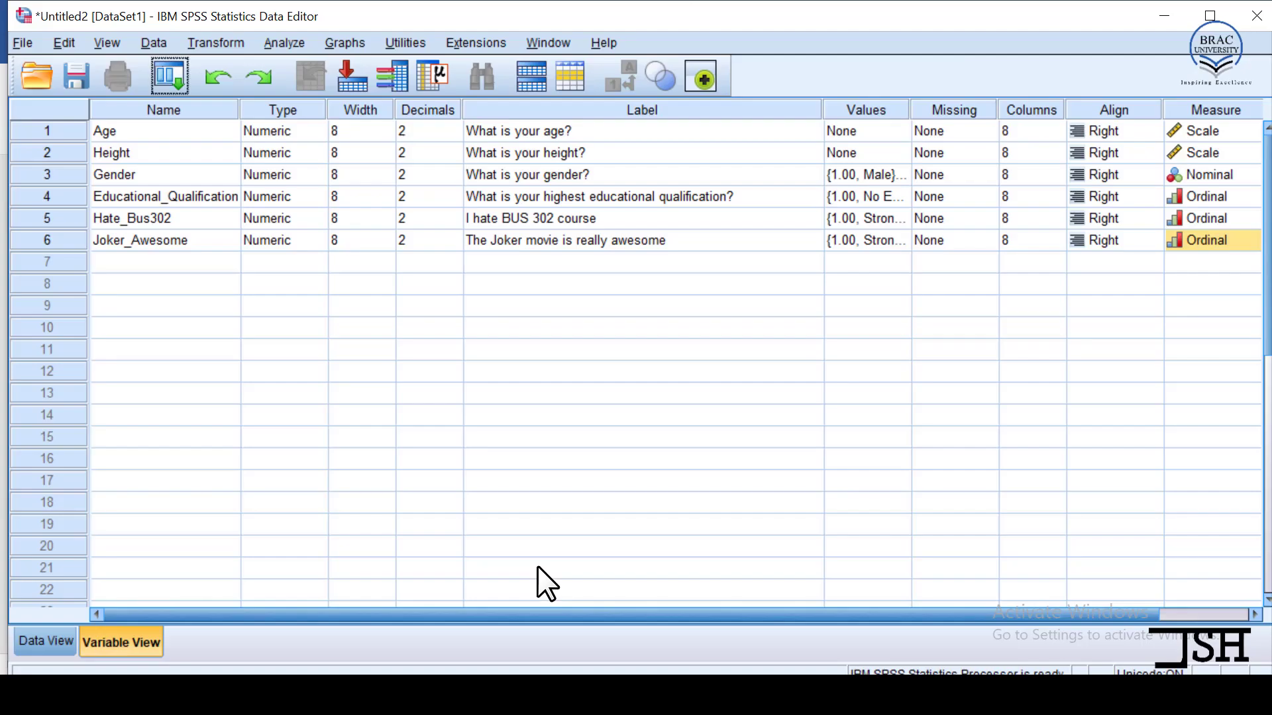
pyautogui.click(153, 263)
pyautogui.write('H')
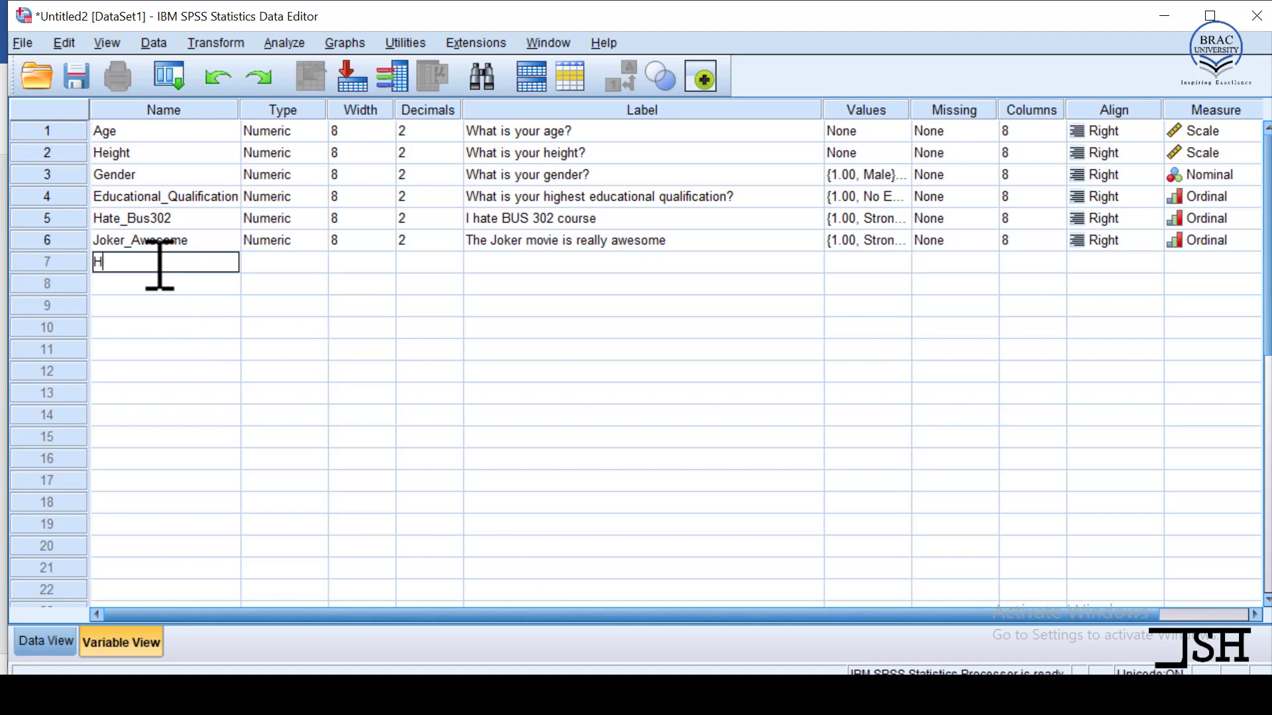
pyautogui.write('ometown')
pyautogui.press('Return')
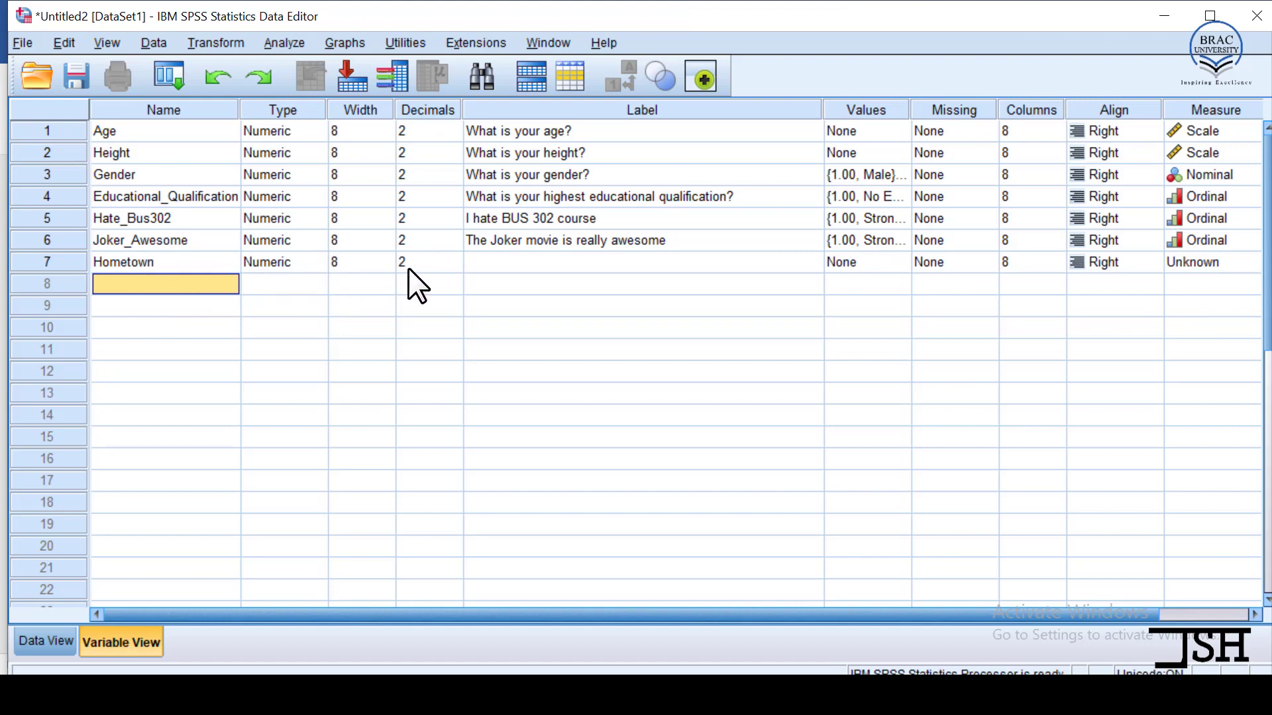
# Copy question 6, "What is your hometown?", from the Word questionnaire into the label of Hometown in SPSS
pyautogui.click(504, 265)
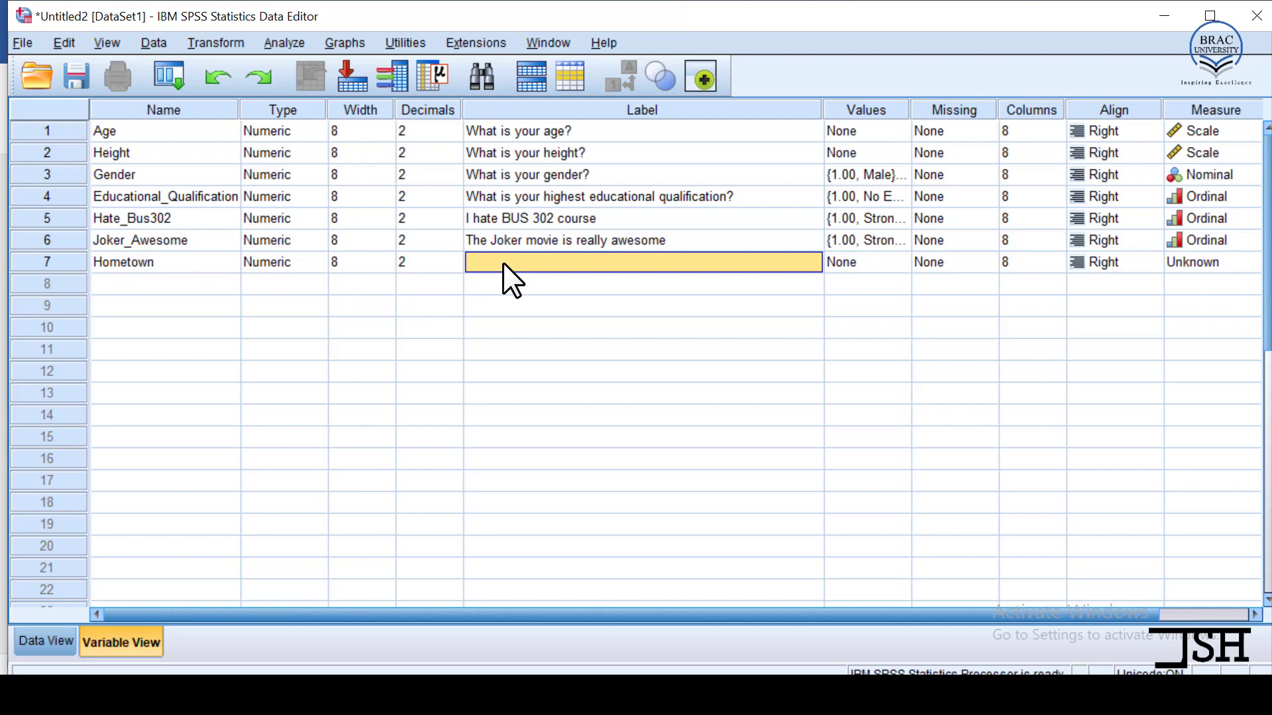
pyautogui.hotkey('alt', 'Tab')
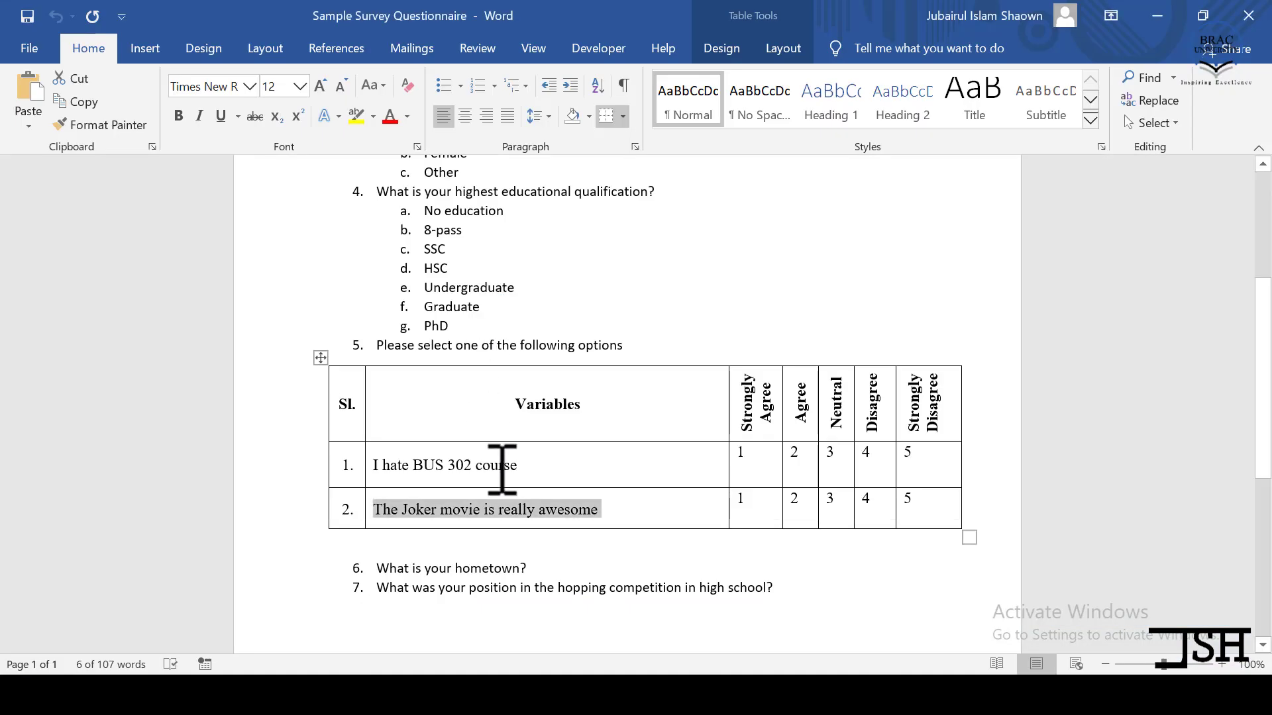
pyautogui.tripleClick(431, 566)
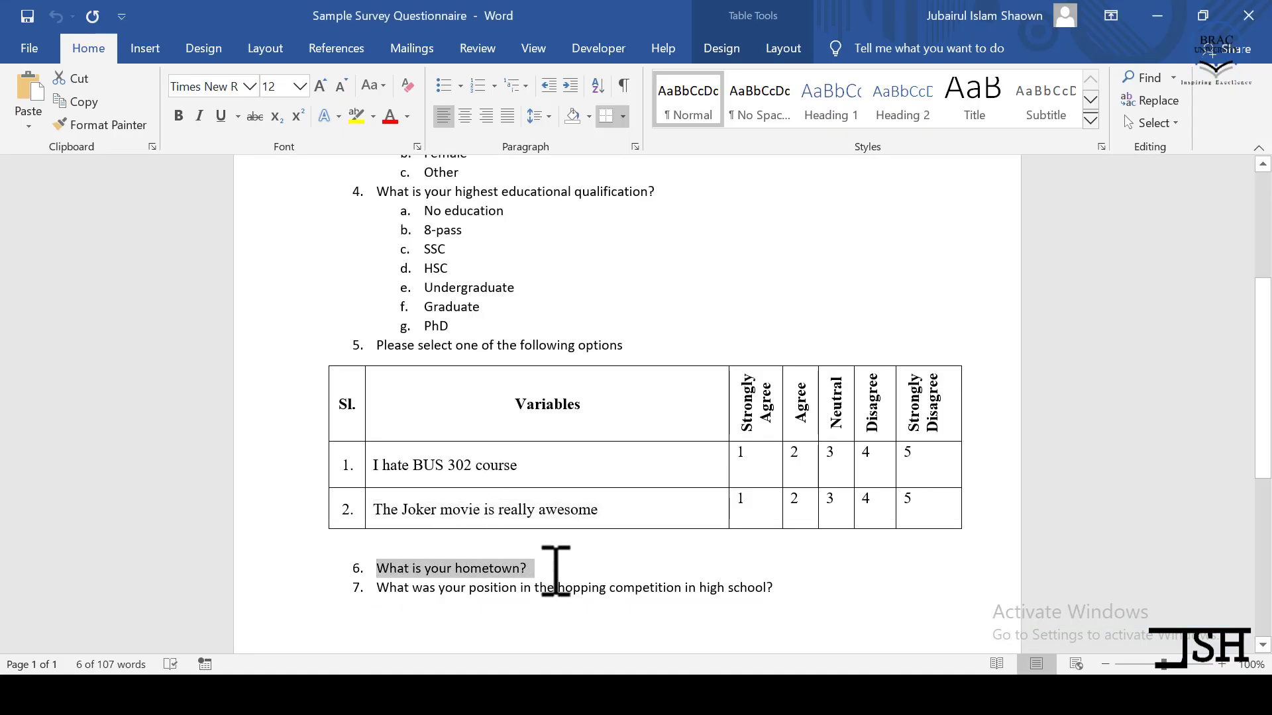
pyautogui.hotkey('alt', 'Tab')
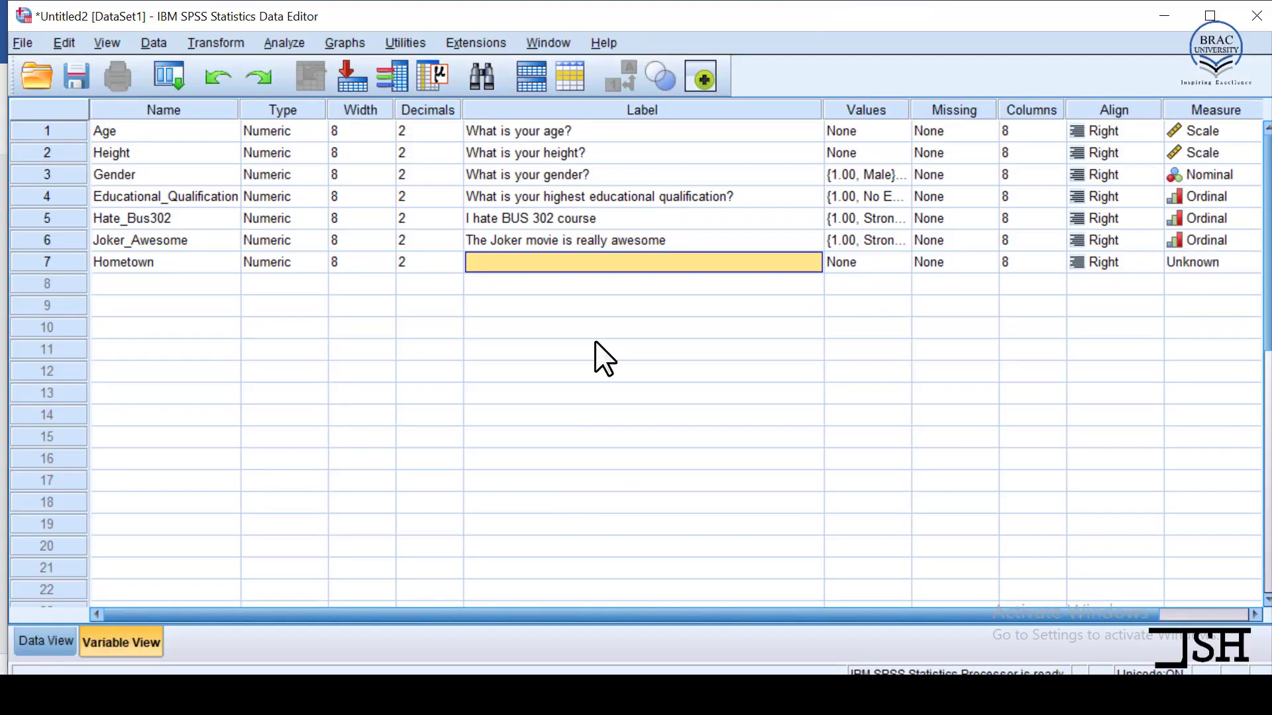
pyautogui.doubleClick(577, 258)
pyautogui.write('6.\tWhat is your hometown?')
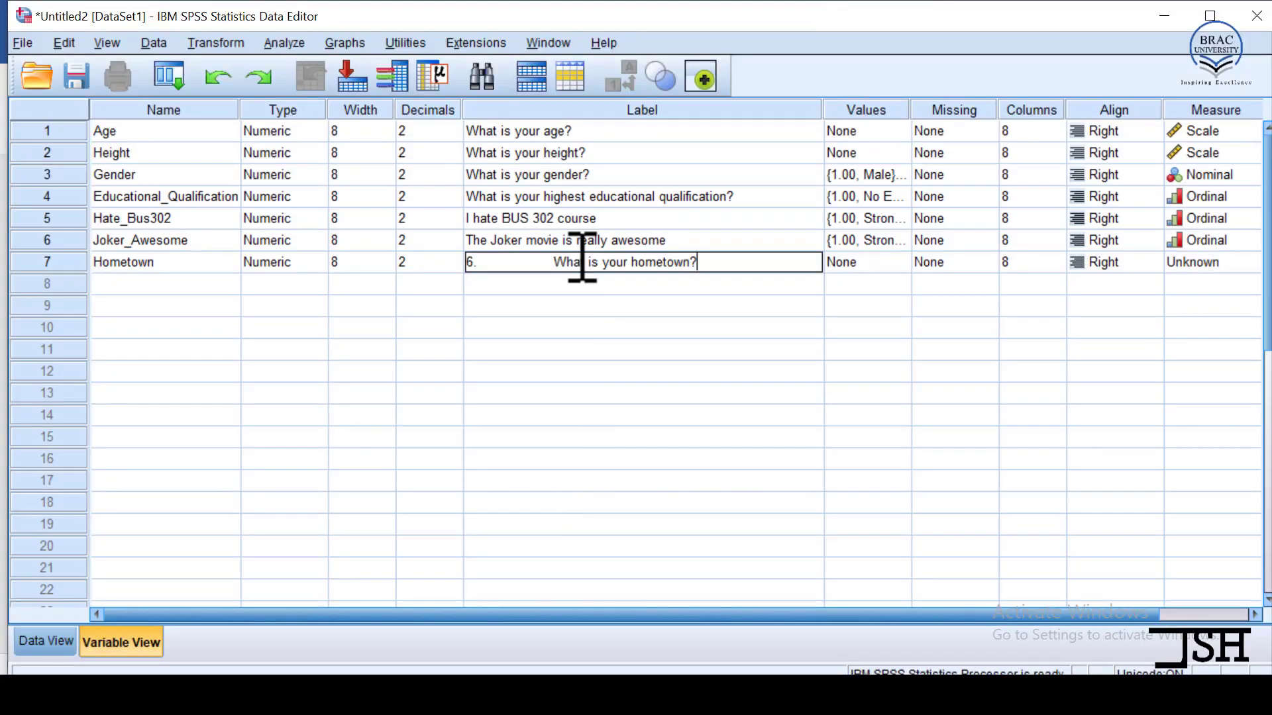
# Remove the leading question number and spacing from the Hometown label, leaving "What is your hometown?"
pyautogui.click(556, 261)
pyautogui.press('BackSpace')
pyautogui.press('BackSpace')
pyautogui.press('BackSpace')
pyautogui.press('BackSpace')
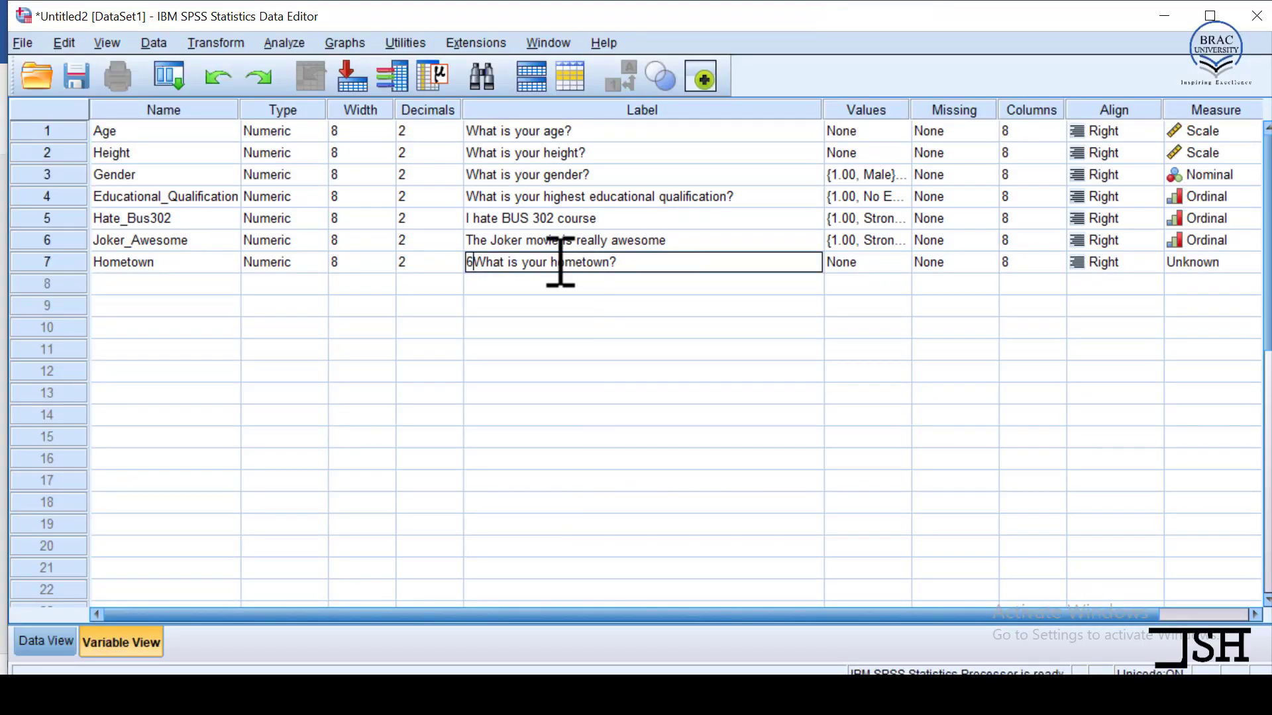
pyautogui.press('Return')
pyautogui.click(731, 264)
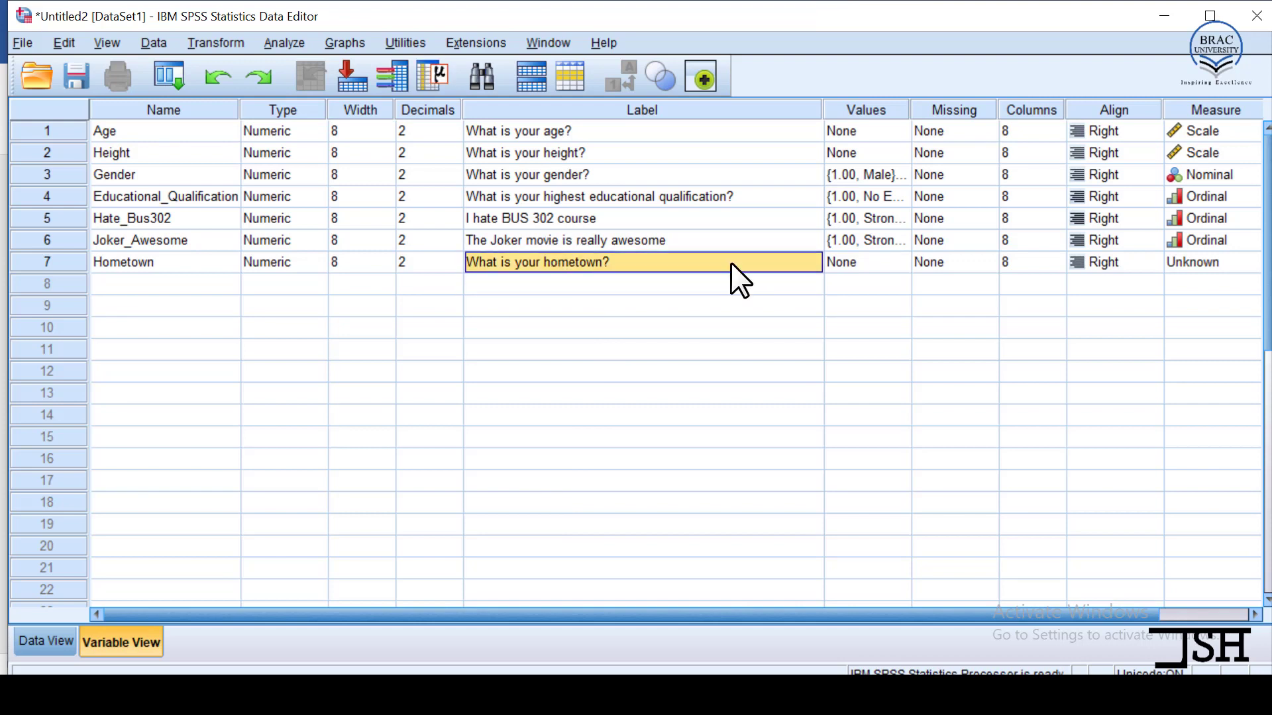
# Open the value labels of Hometown and add 1 = Dhaka
pyautogui.click(873, 261)
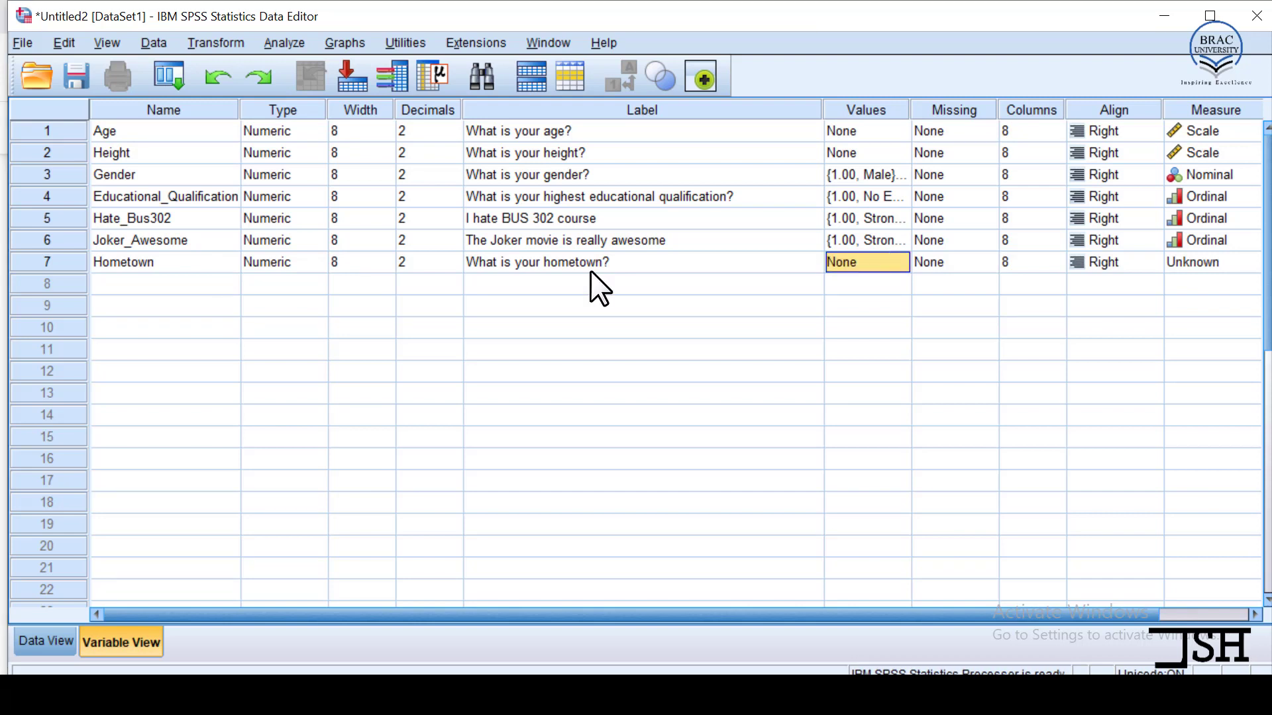
pyautogui.click(871, 263)
pyautogui.click(899, 264)
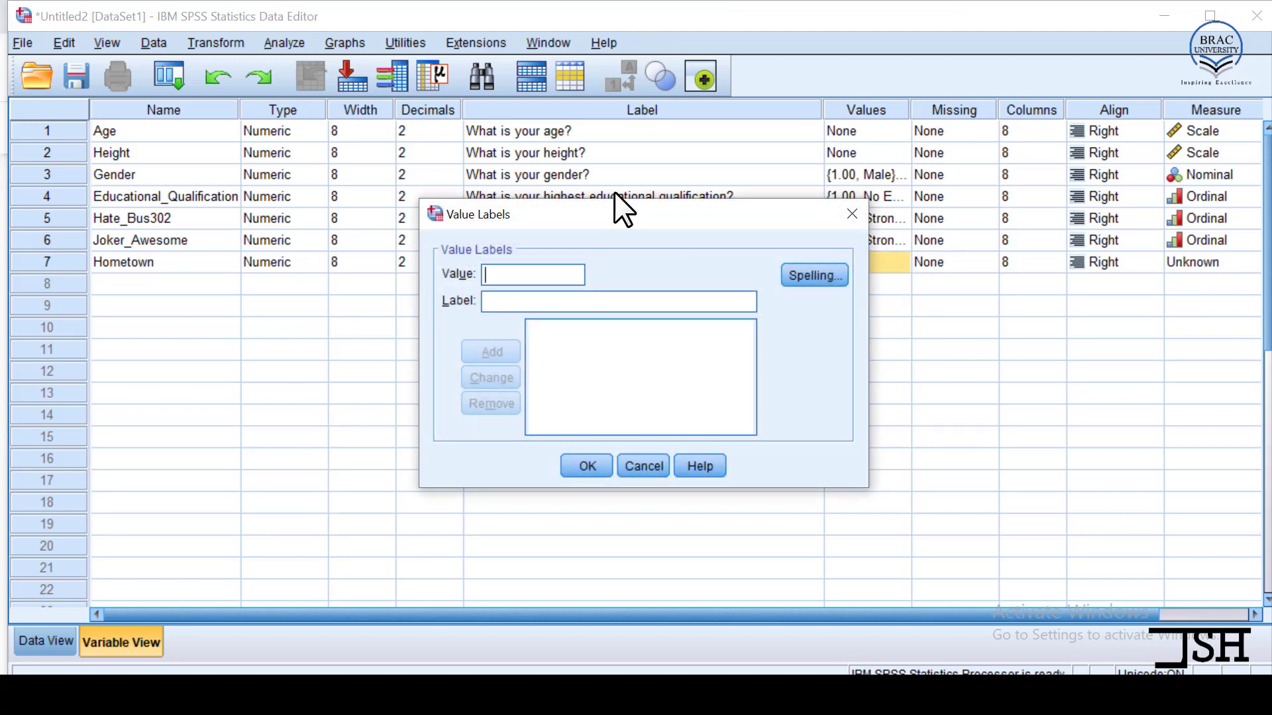
pyautogui.write('1')
pyautogui.press('Tab')
pyautogui.write('Dja')
pyautogui.press('BackSpace')
pyautogui.press('BackSpace')
pyautogui.write('haka')
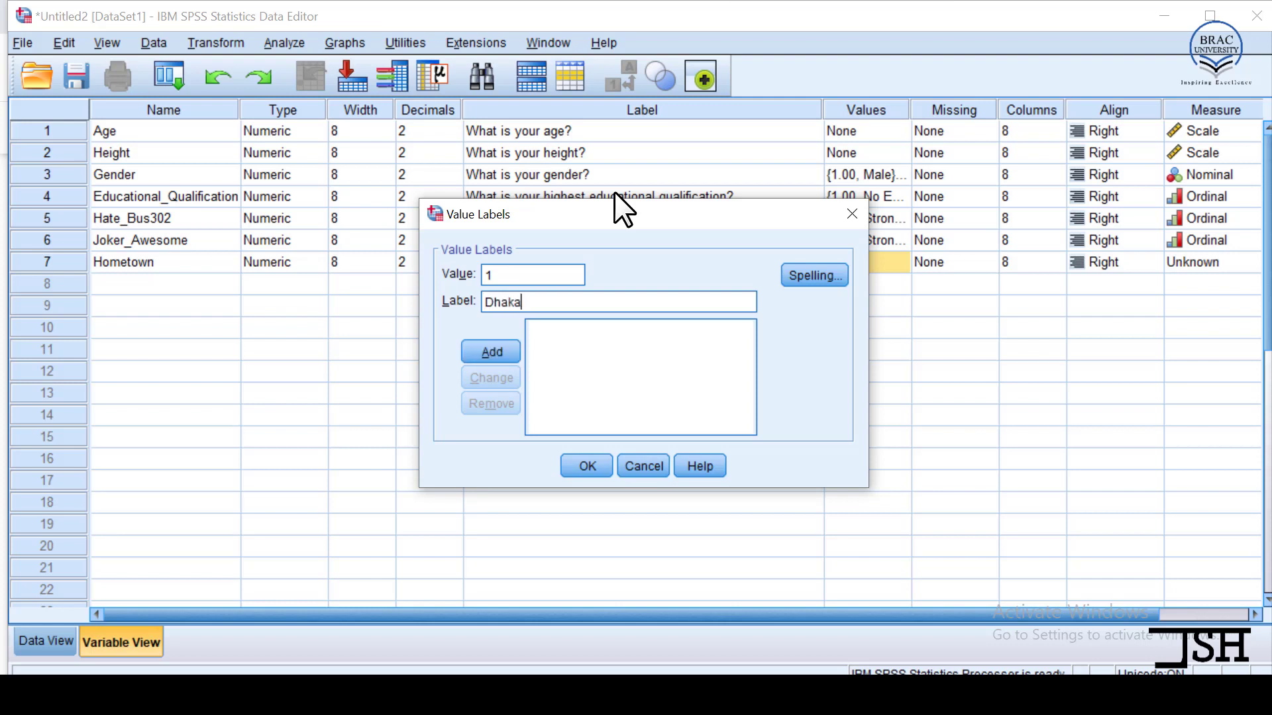
pyautogui.click(507, 354)
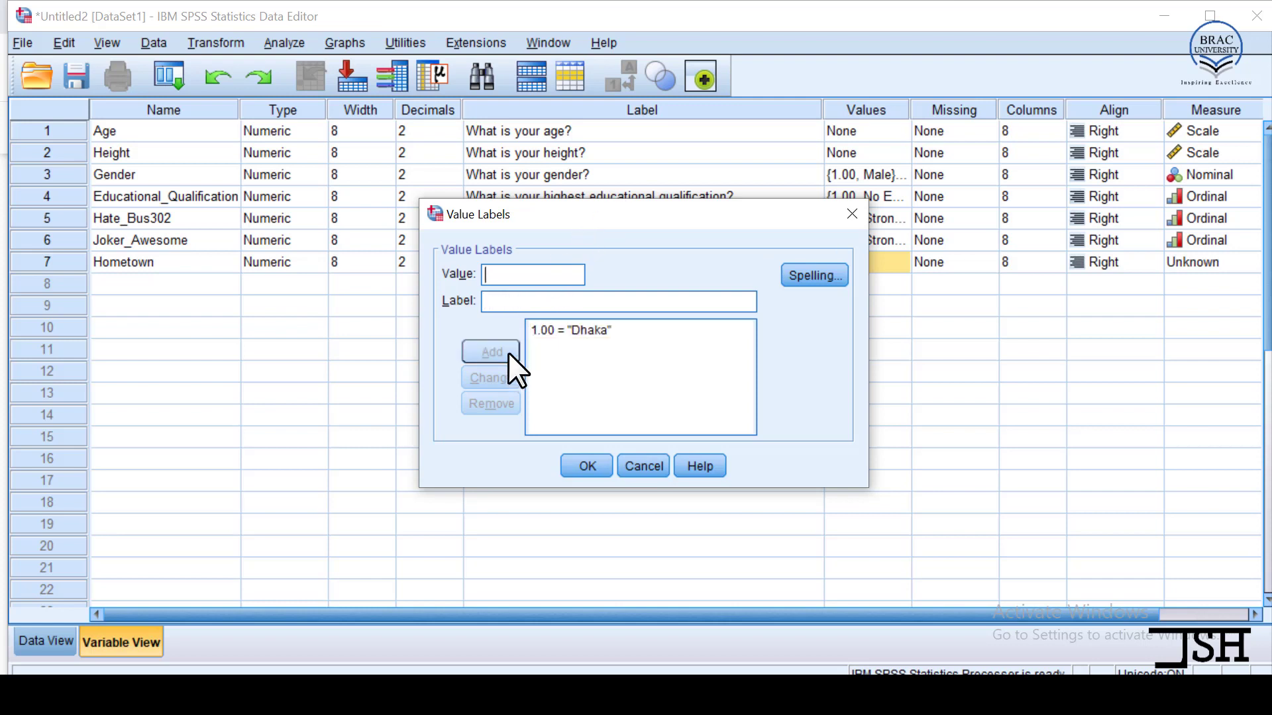
# Add the value labels 2 = Comilla and 3 = Rajshahi for Hometown
pyautogui.write('2')
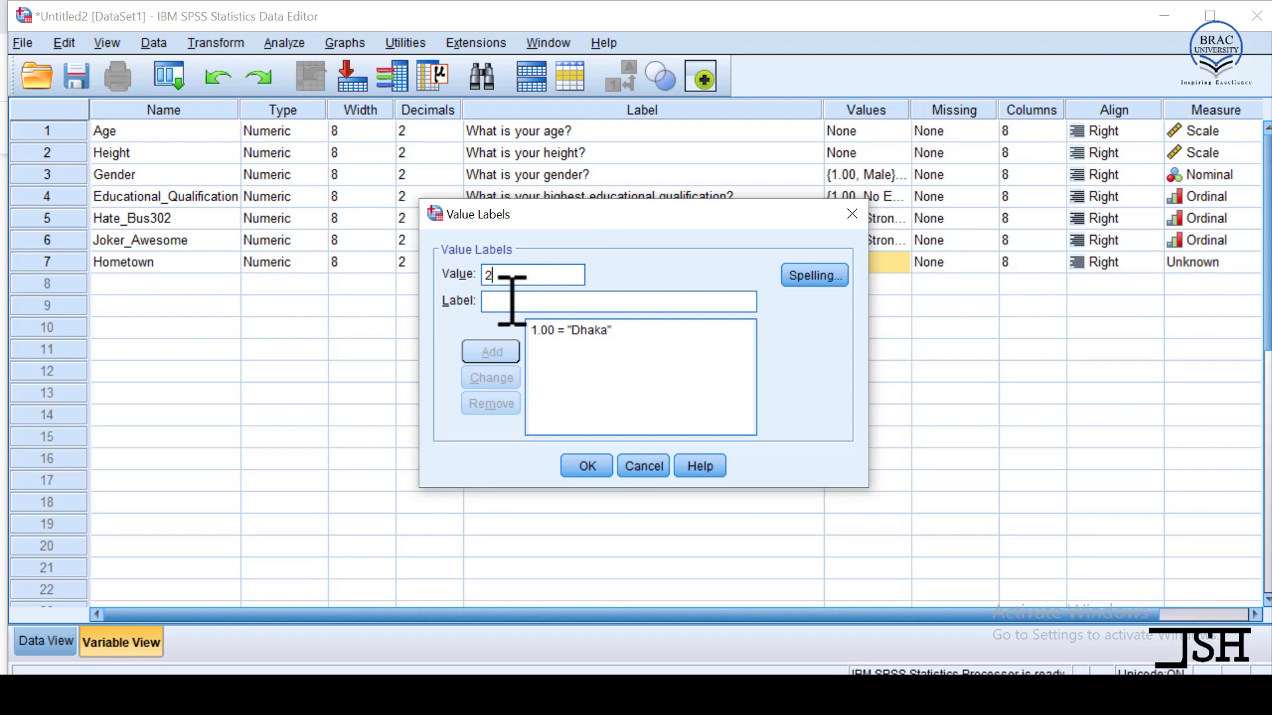
pyautogui.press('Tab')
pyautogui.write('Comilla')
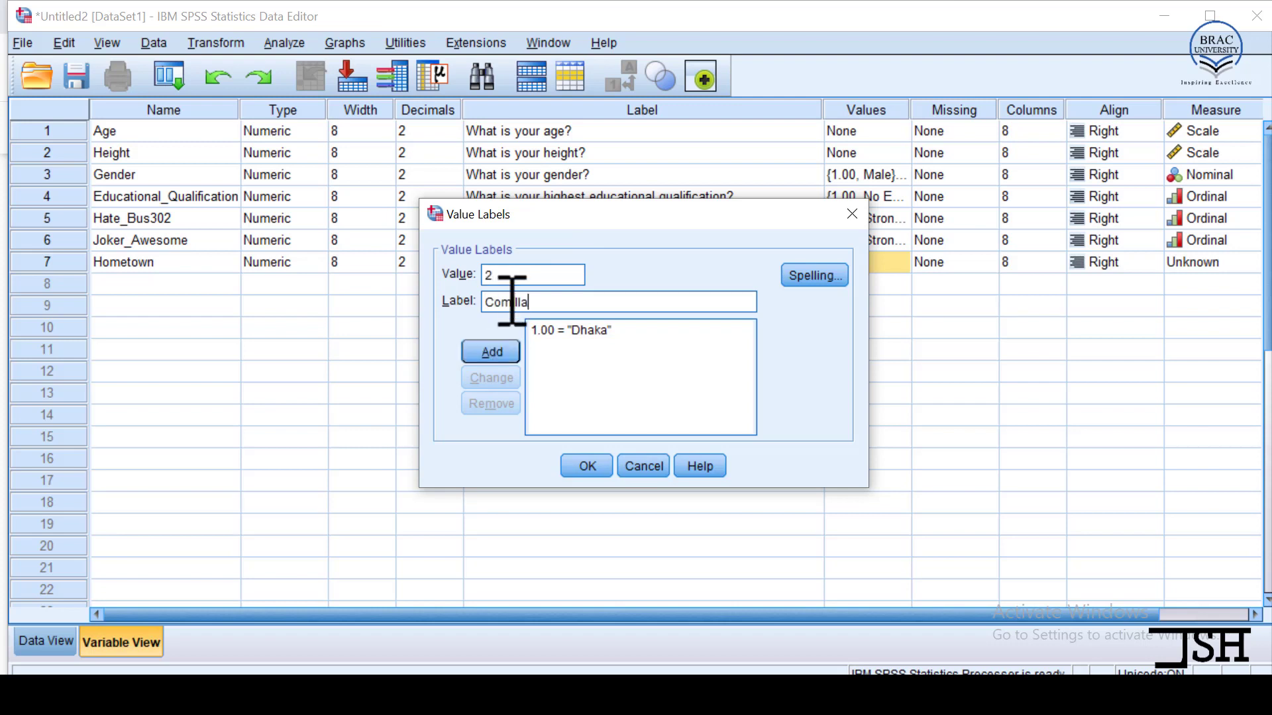
pyautogui.click(503, 344)
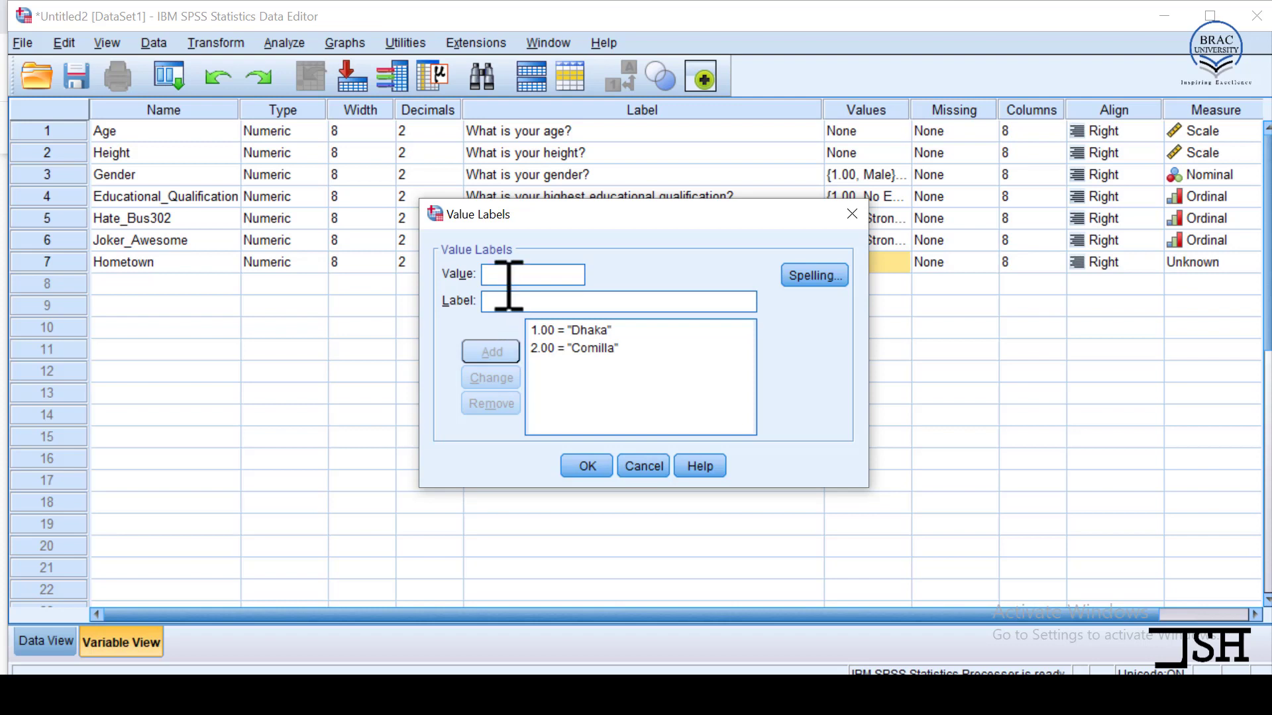
pyautogui.write('3')
pyautogui.press('Tab')
pyautogui.write('Raj')
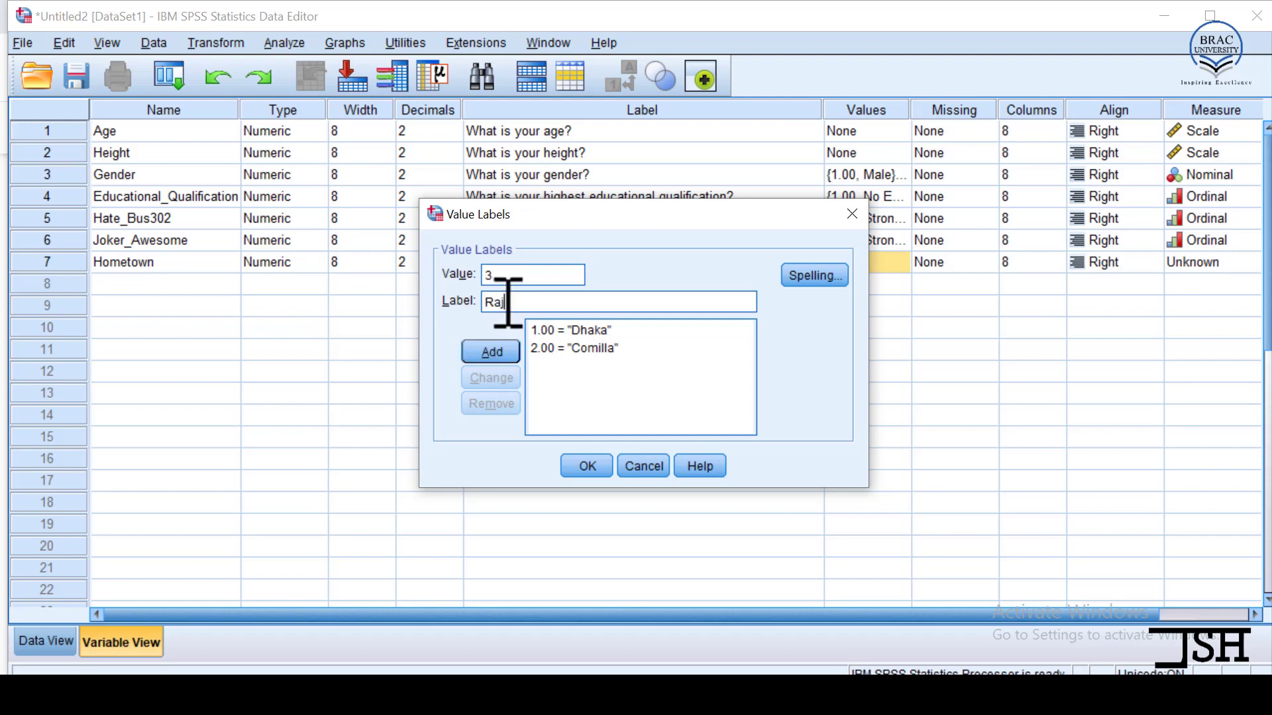
pyautogui.write('shahi')
pyautogui.click(482, 353)
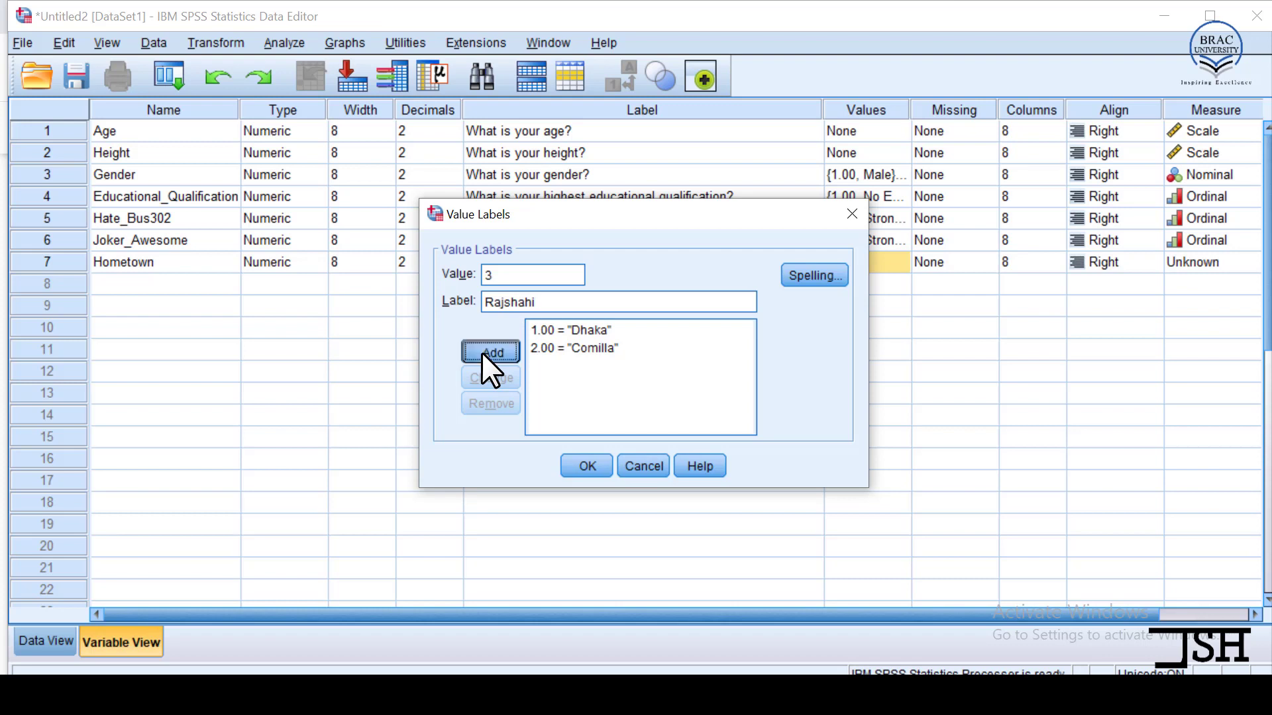
# Add the value label 4 = Sylhet for Hometown and apply the label list
pyautogui.write('4')
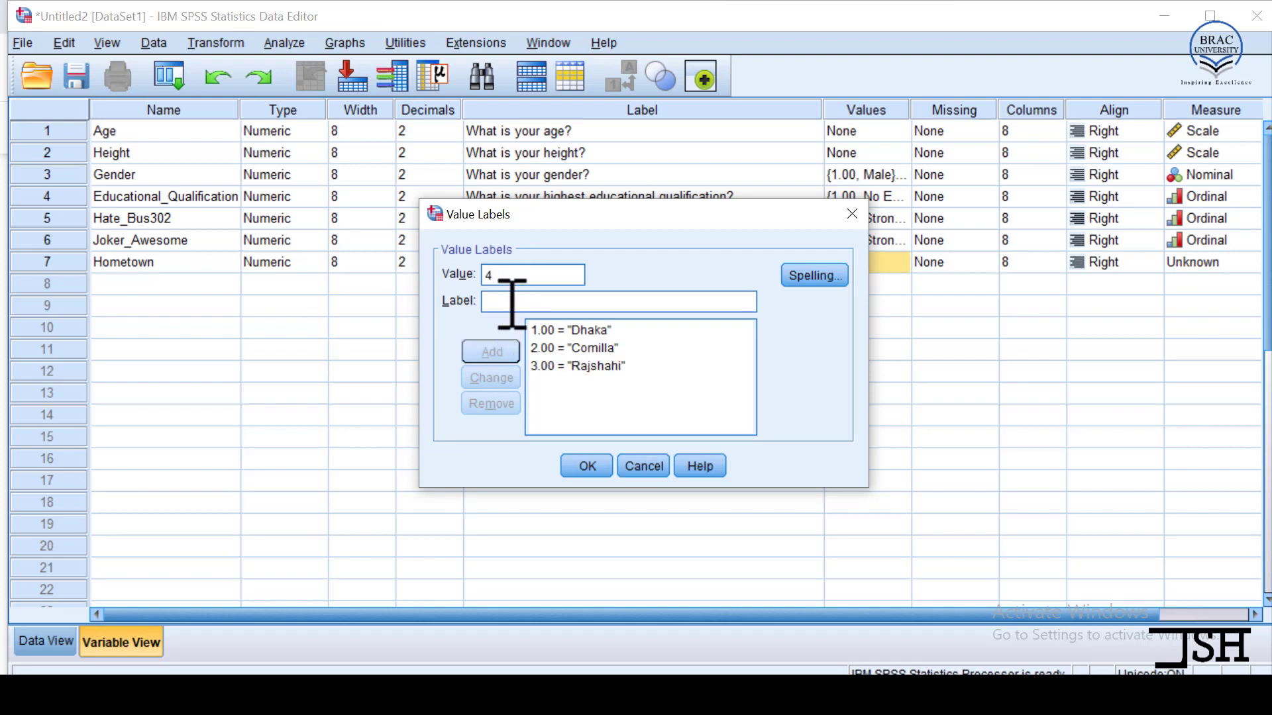
pyautogui.click(512, 304)
pyautogui.write('Syl')
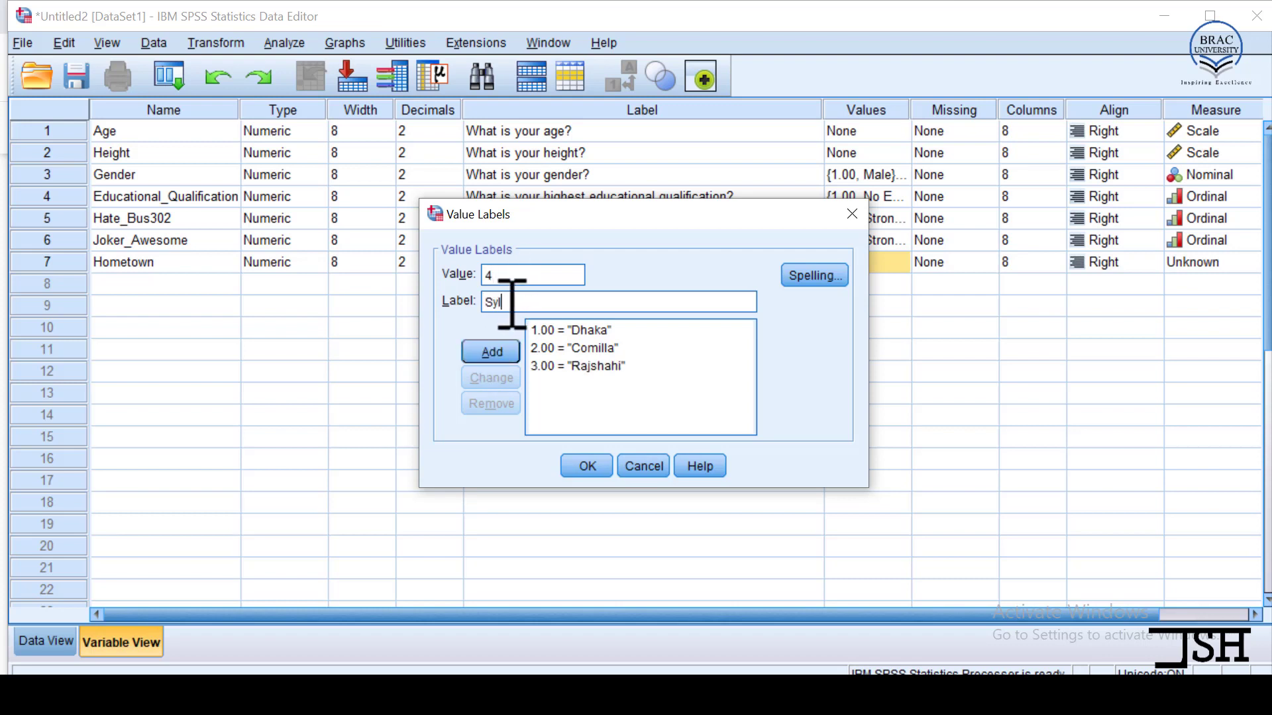
pyautogui.write('het')
pyautogui.click(498, 344)
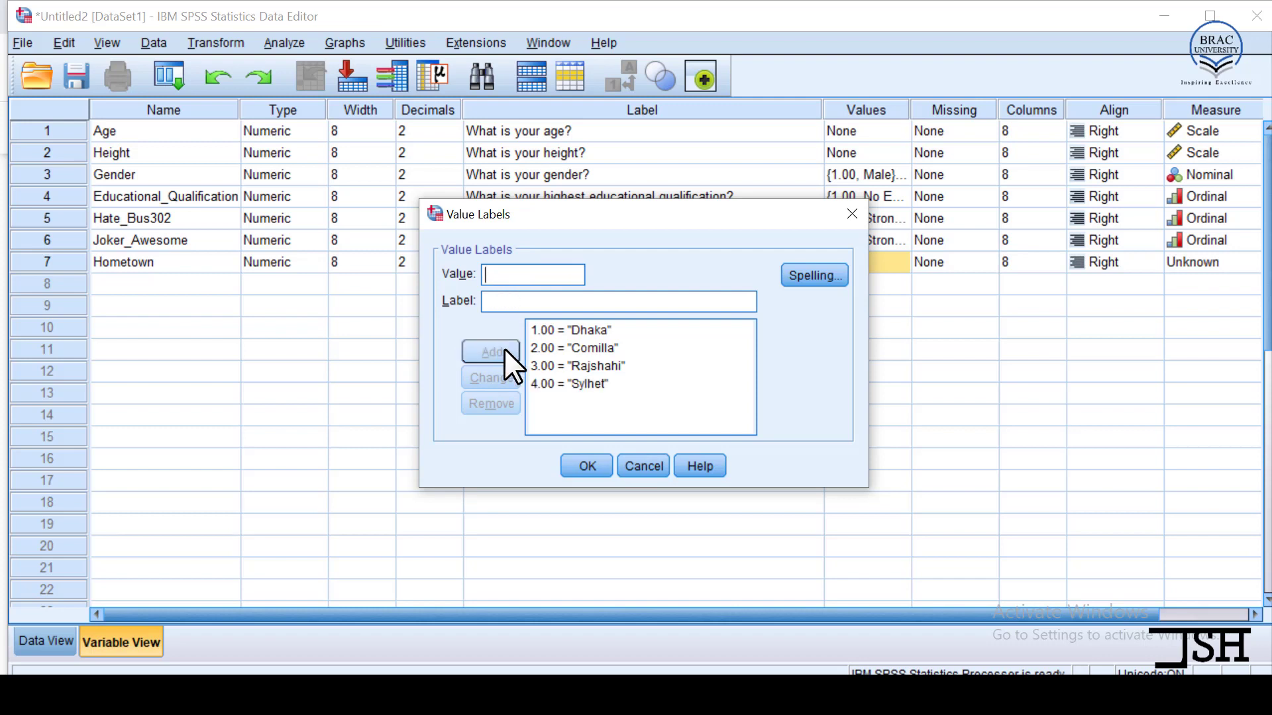
pyautogui.click(594, 466)
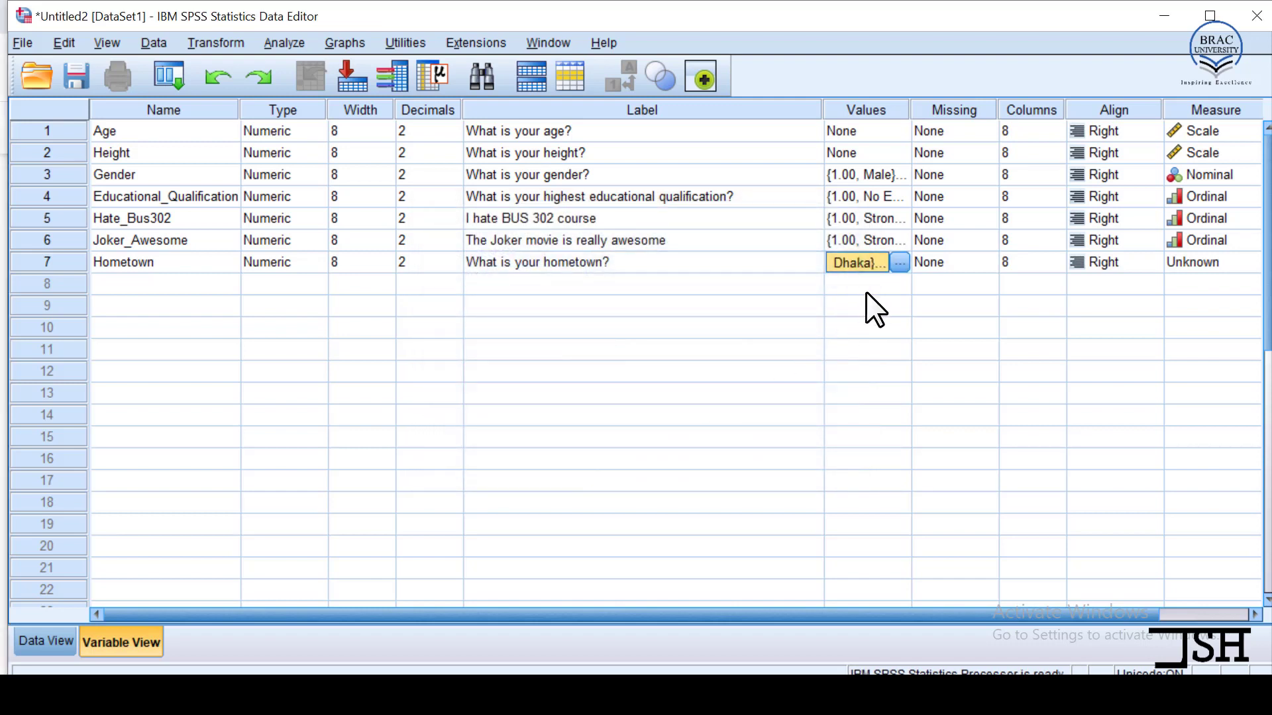
# Set the measurement level of Hometown to Nominal
pyautogui.click(1206, 258)
pyautogui.click(1200, 256)
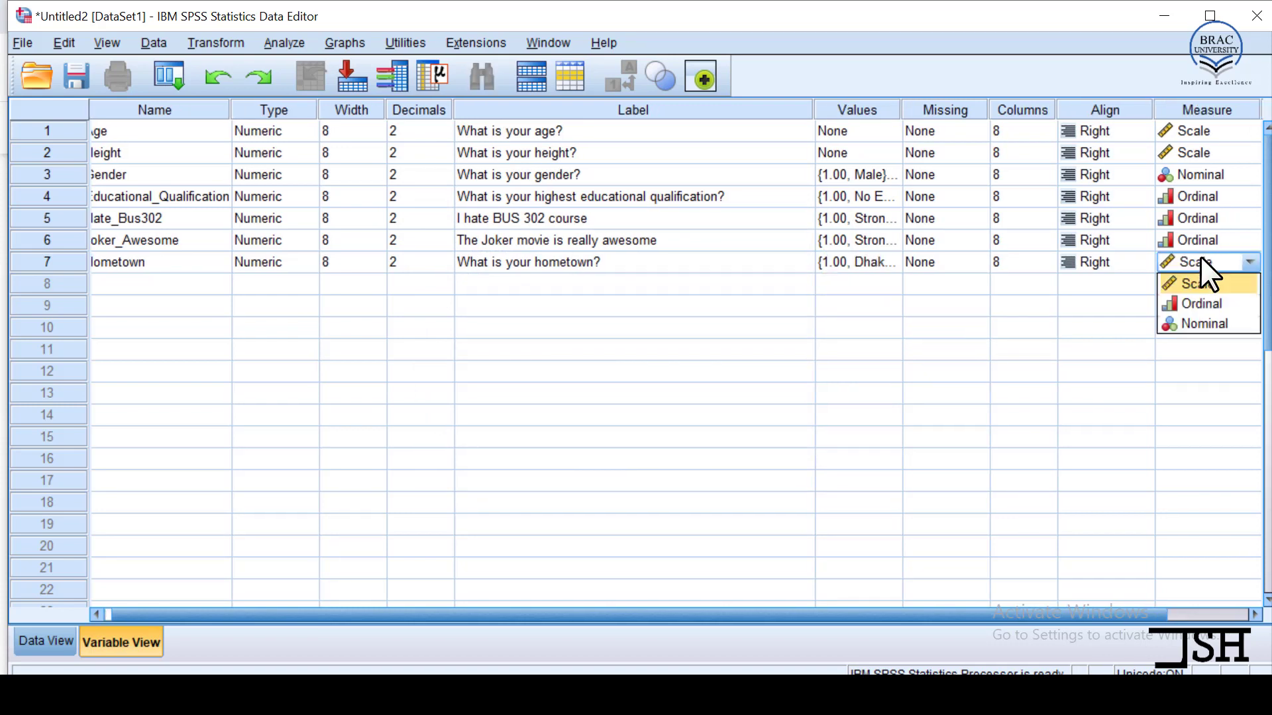
pyautogui.click(1236, 325)
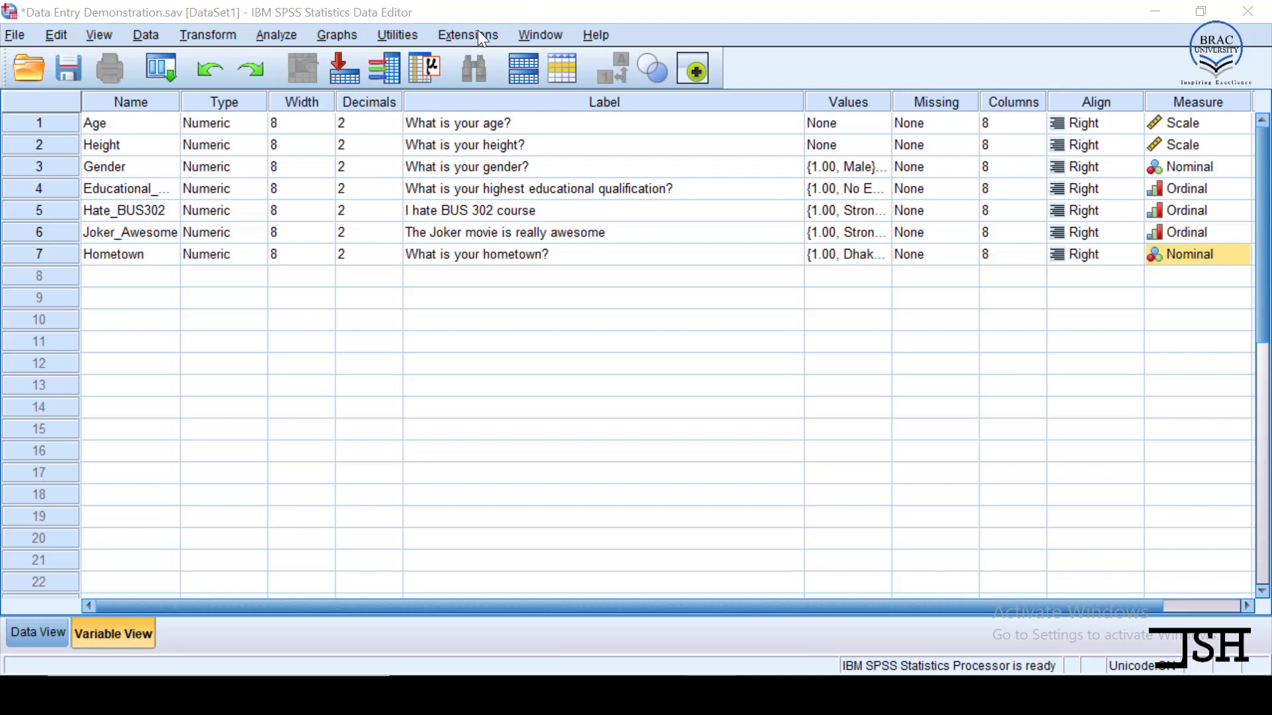
# Save a copy of the dataset to the Desktop as "Data Entry Class 1.sav"
pyautogui.click(11, 36)
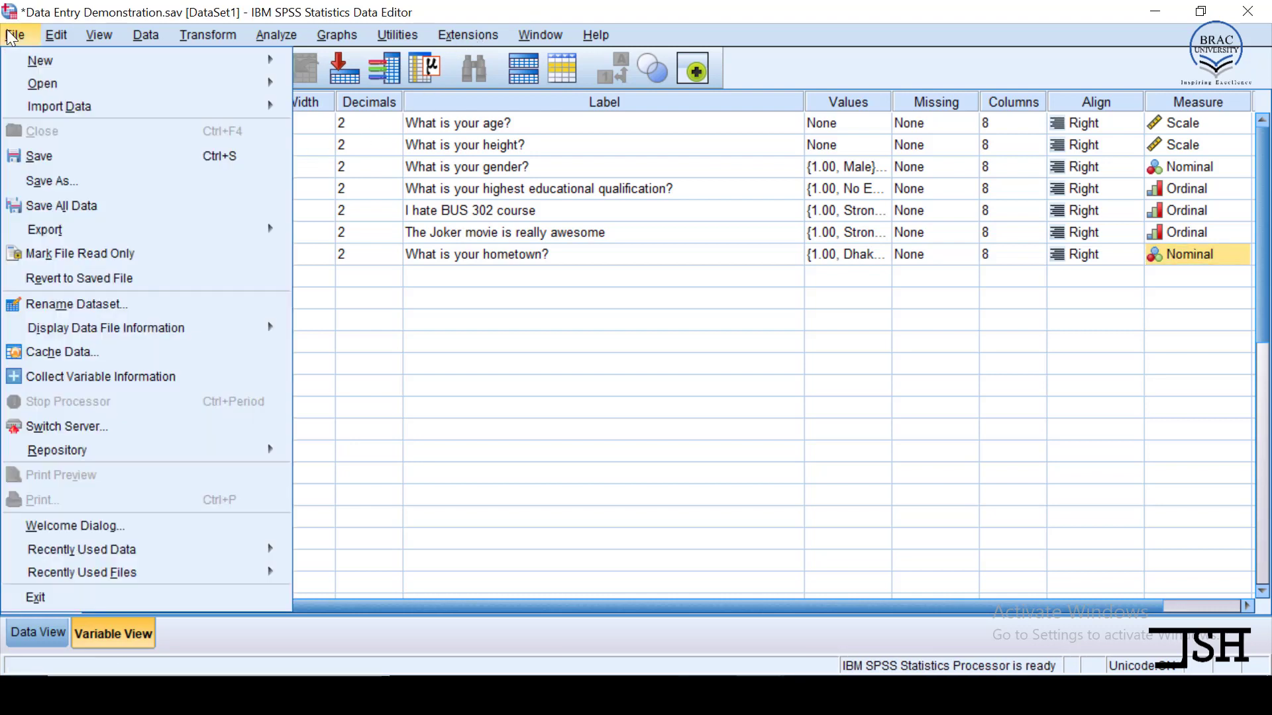
pyautogui.click(83, 183)
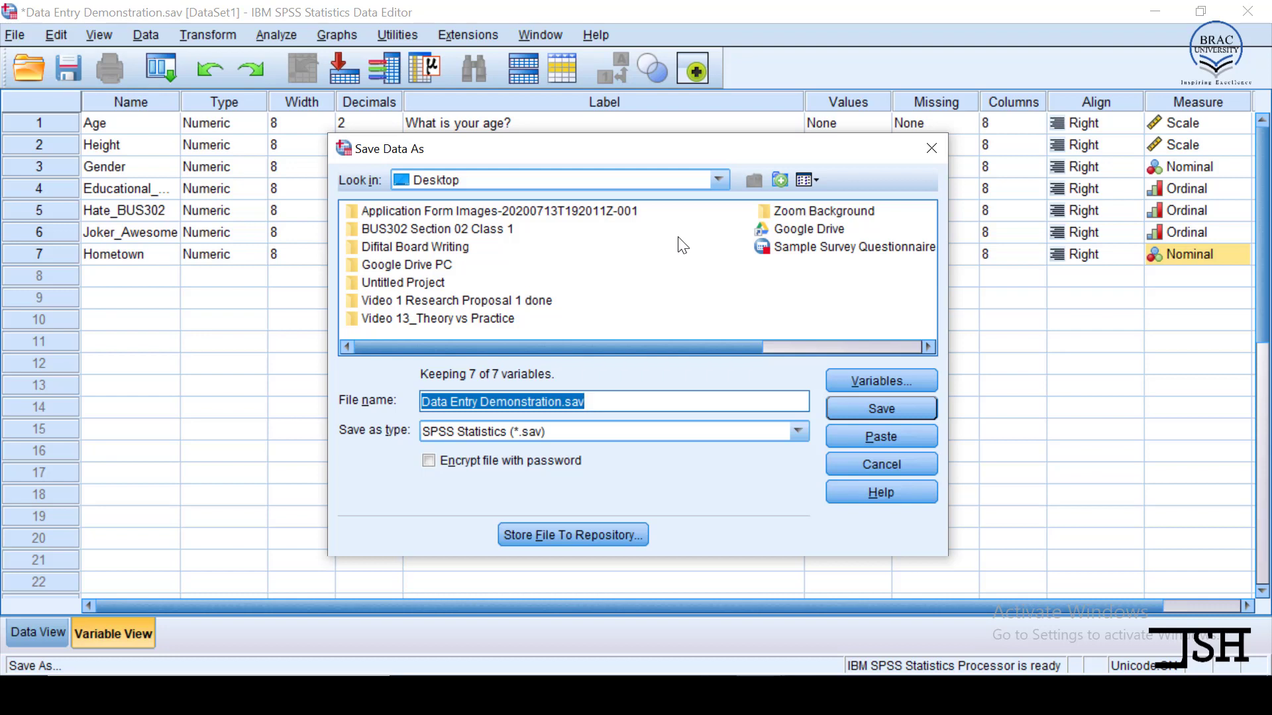
pyautogui.click(551, 401)
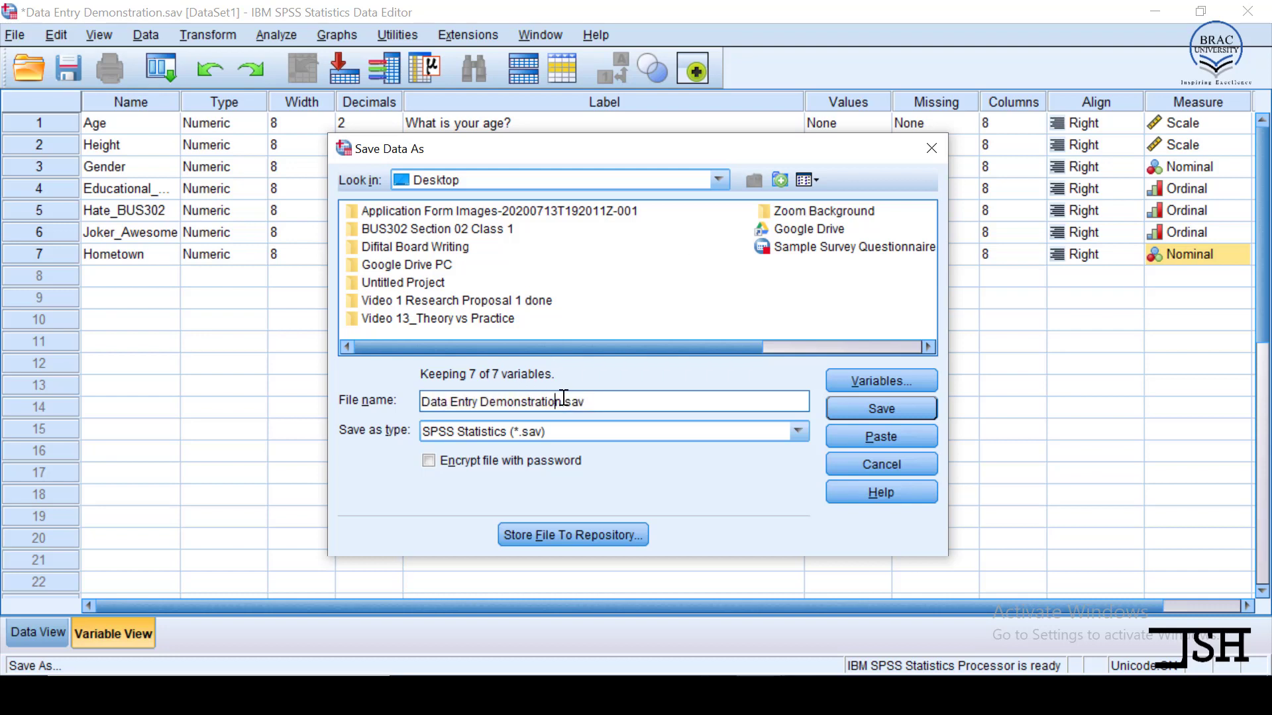
pyautogui.moveTo(560, 402); pyautogui.dragTo(333, 404)
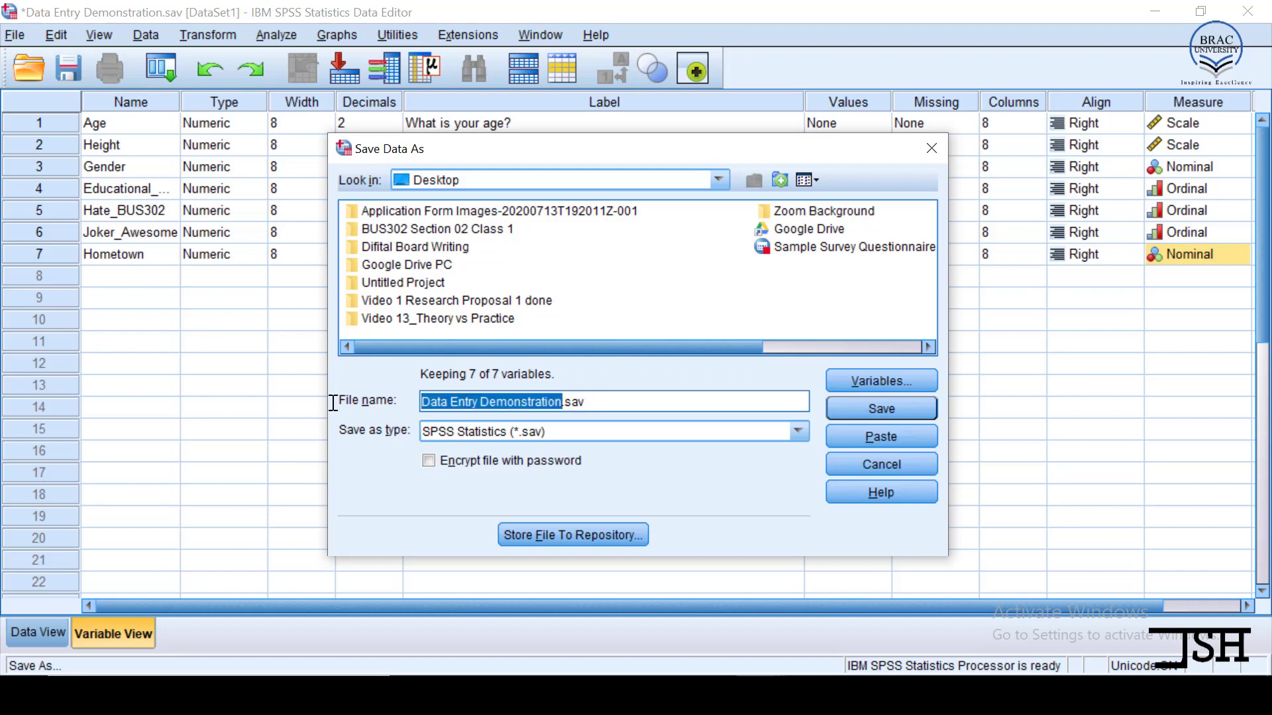
pyautogui.write('Data ')
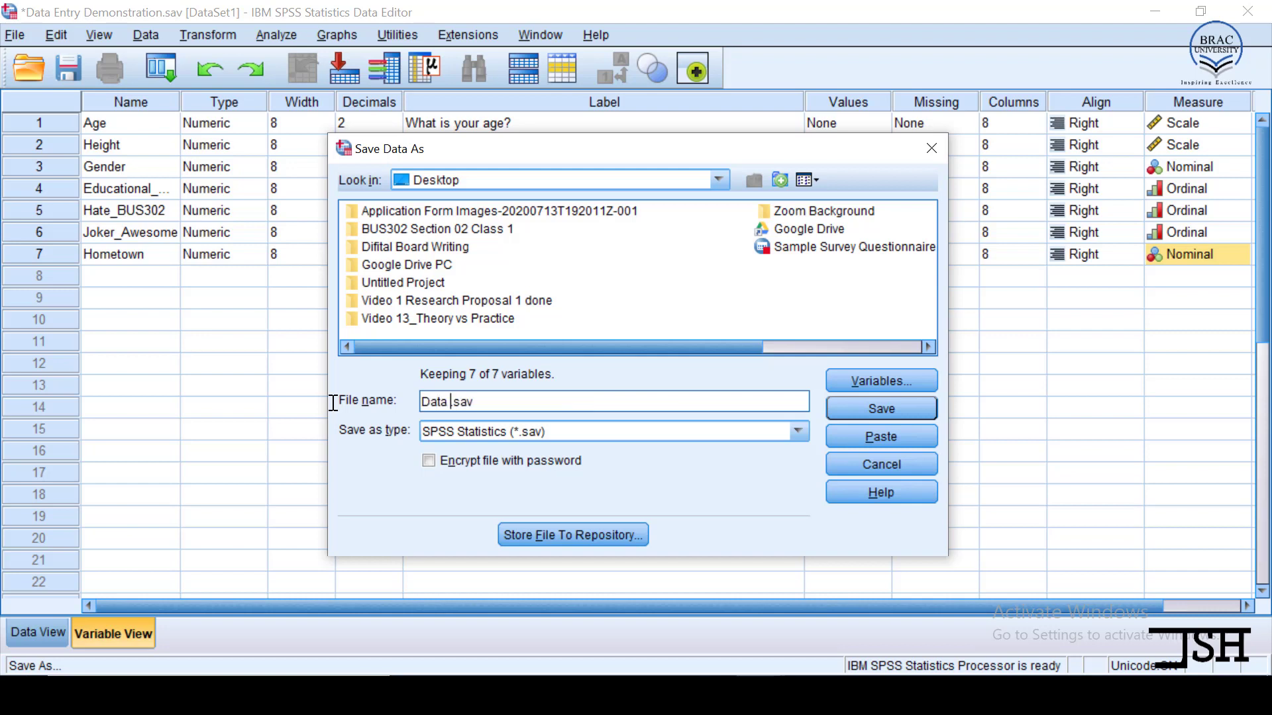
pyautogui.write('Entry Class 1')
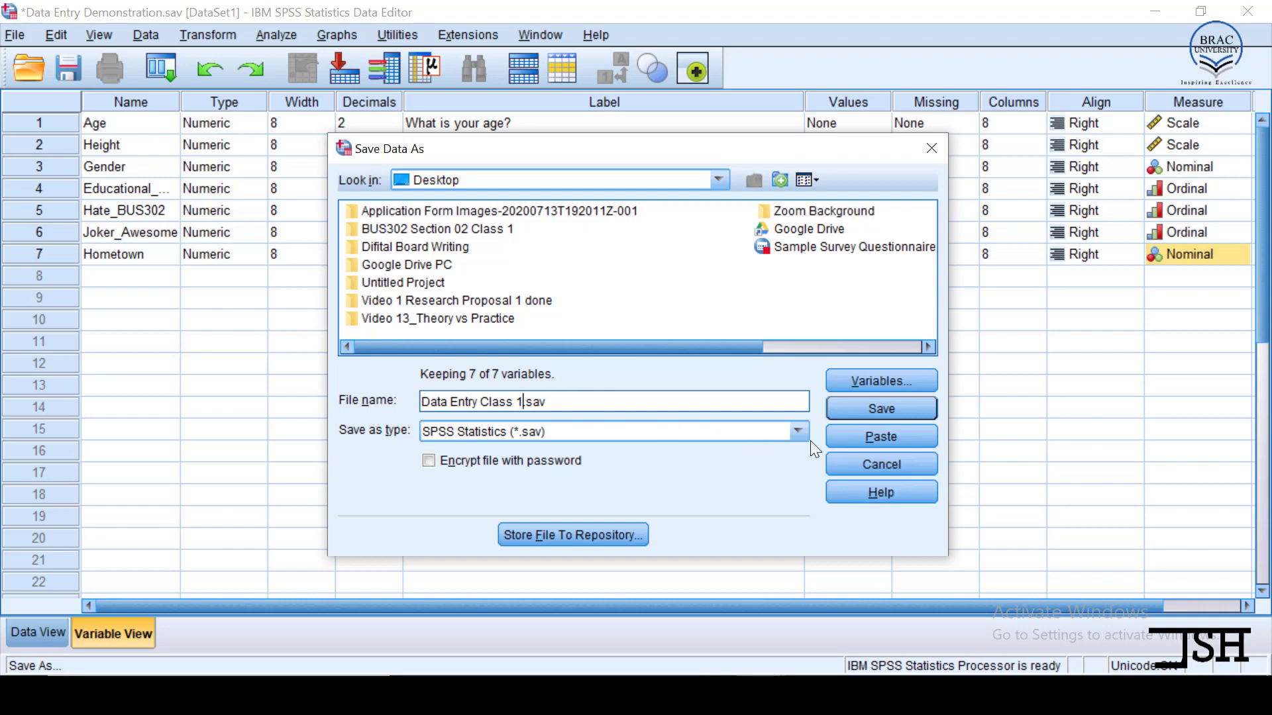
pyautogui.click(857, 408)
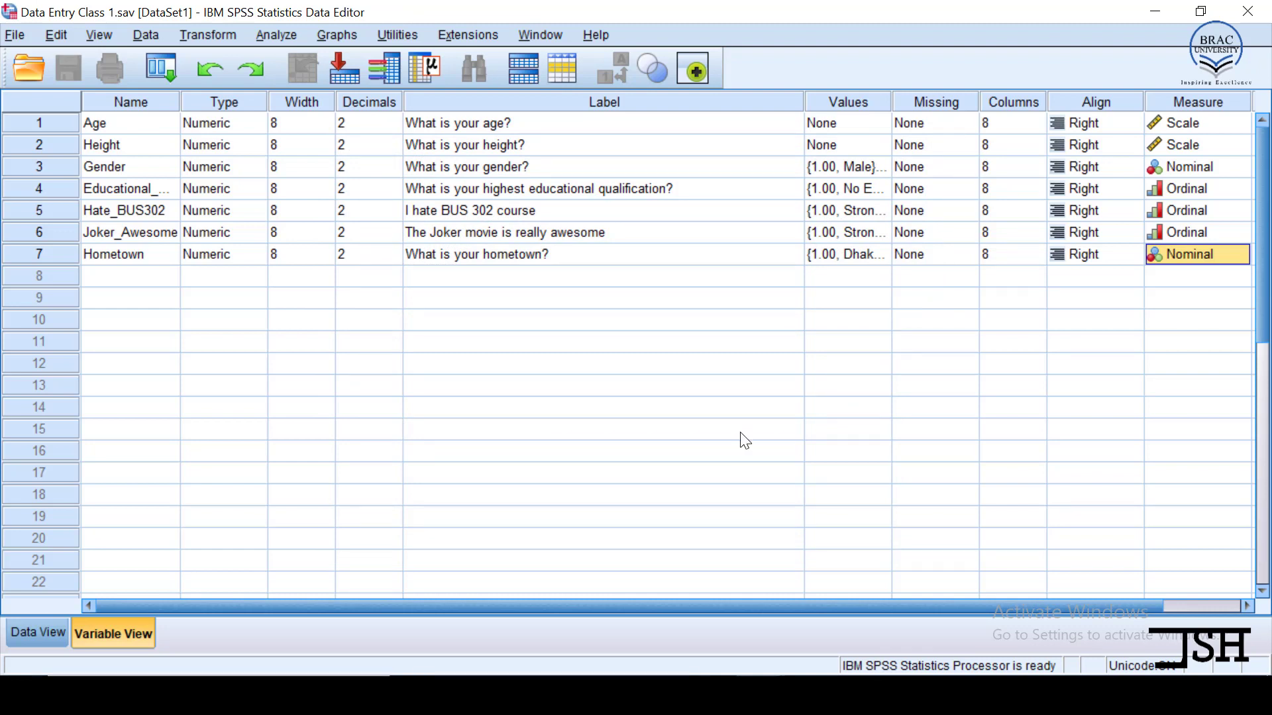
# Close the last Data Editor window to exit the program, and choose to save the output viewer's contents
pyautogui.click(1249, 17)
pyautogui.click(1249, 16)
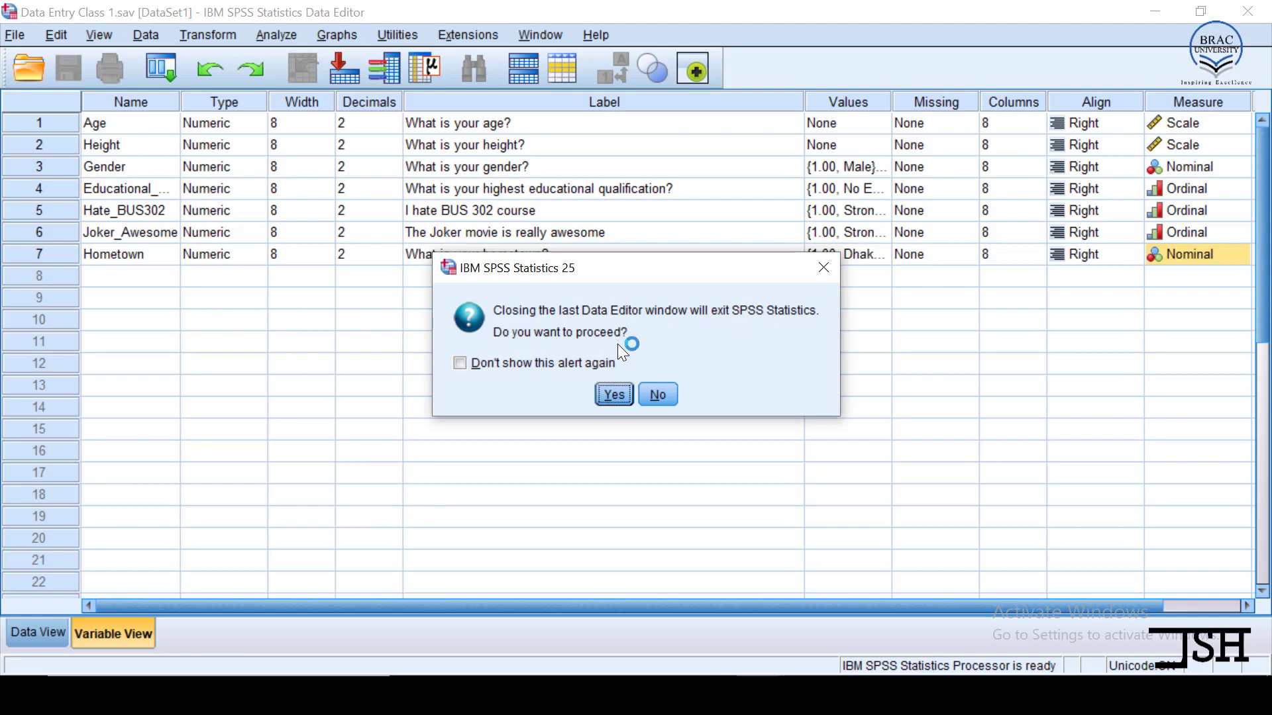
pyautogui.click(613, 394)
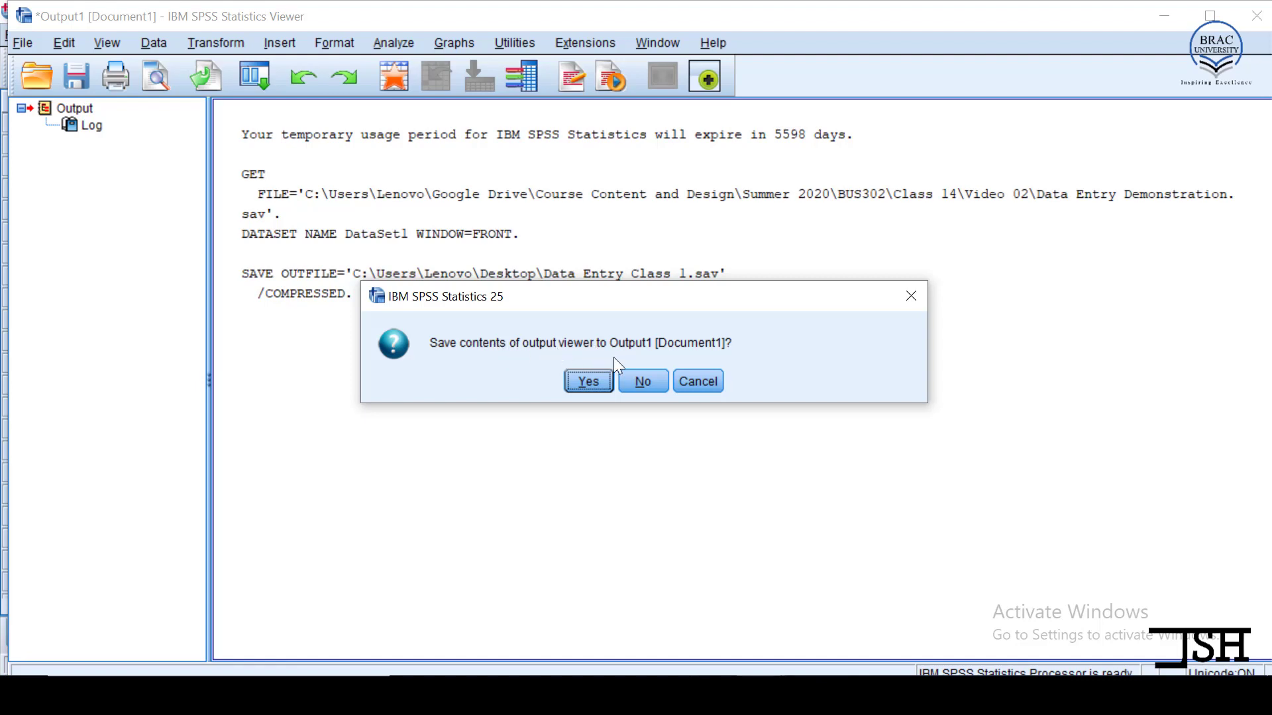
pyautogui.click(574, 383)
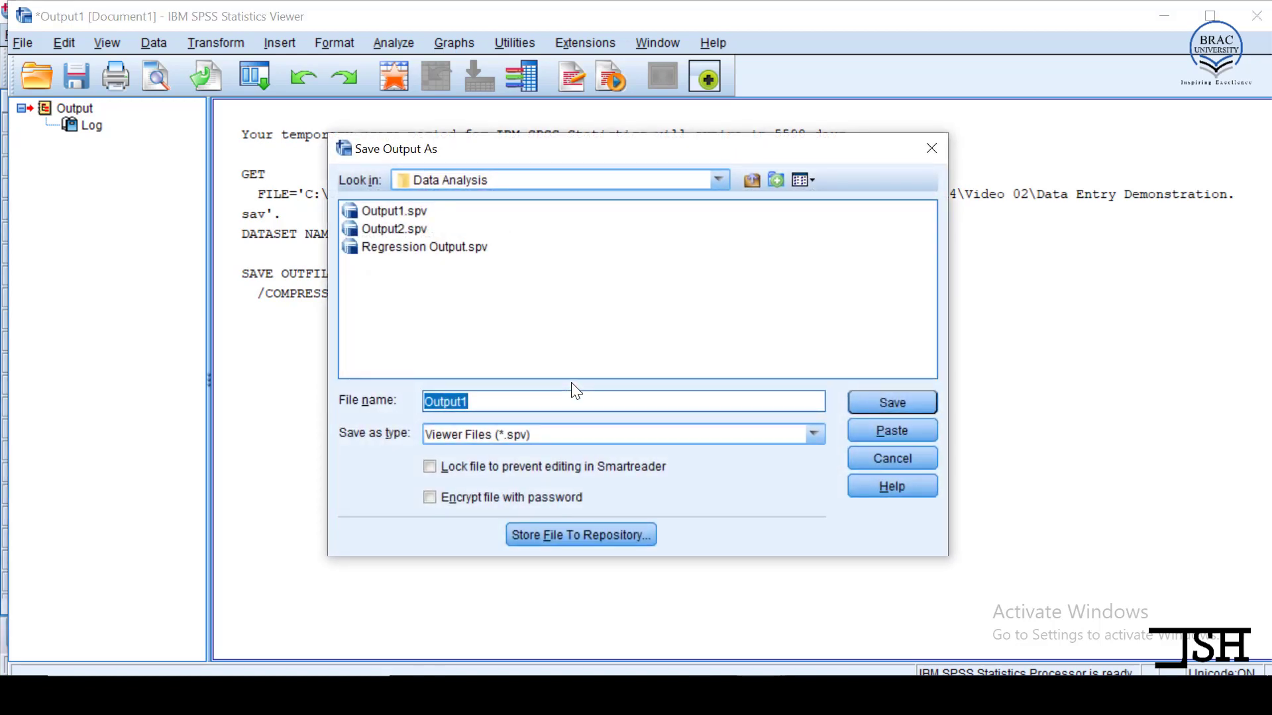
# Save the output to the Desktop as a viewer file named "Data Entry Class 1 Output"
pyautogui.click(642, 176)
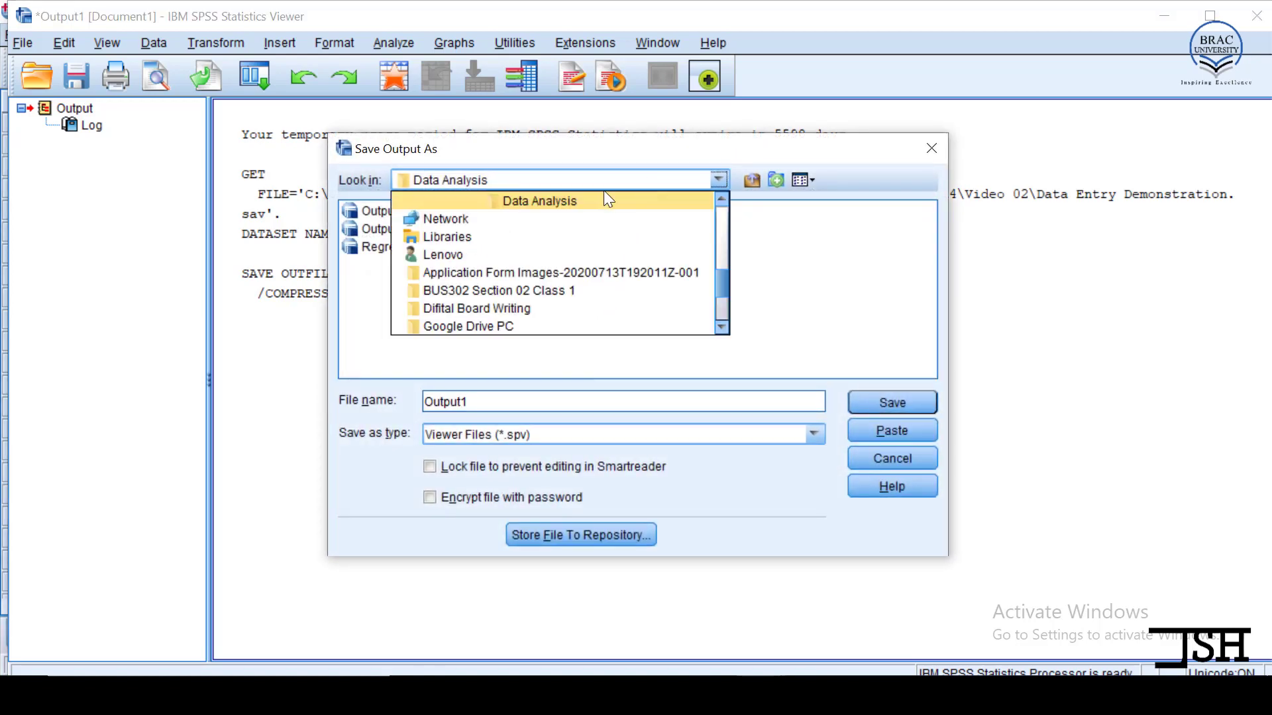
pyautogui.scroll(5, 535, 228)
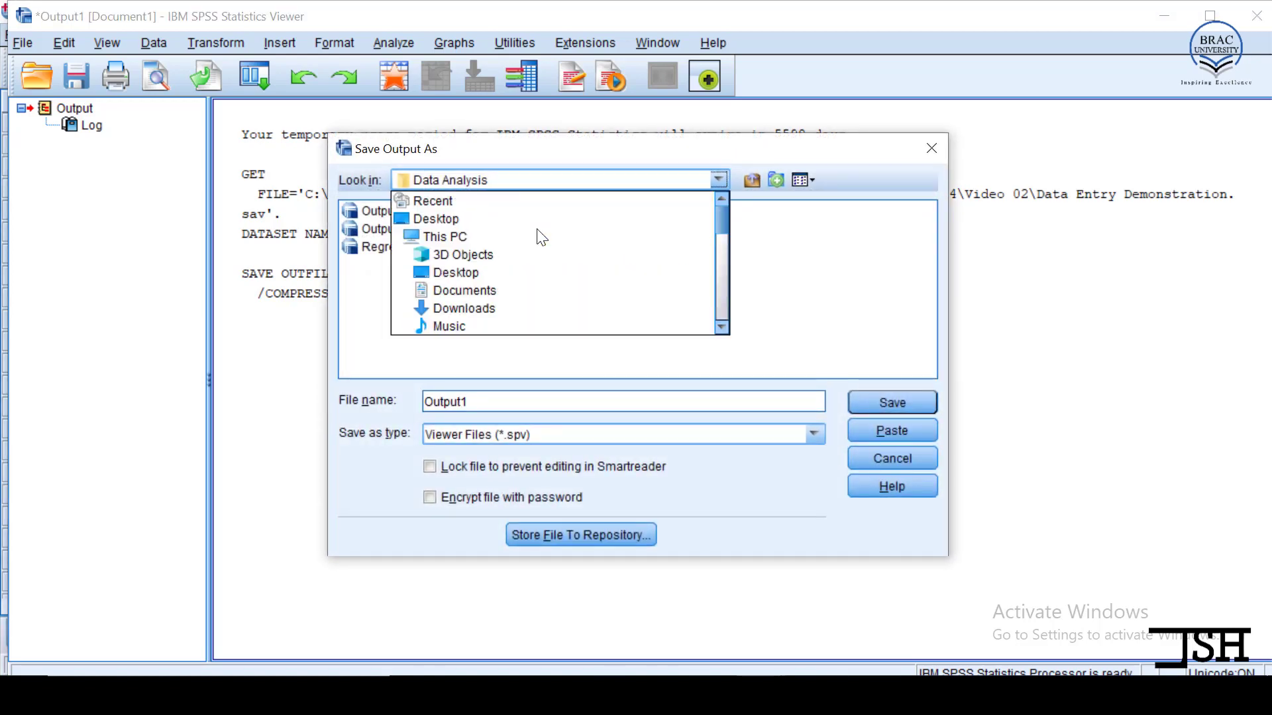
pyautogui.click(504, 224)
pyautogui.click(478, 401)
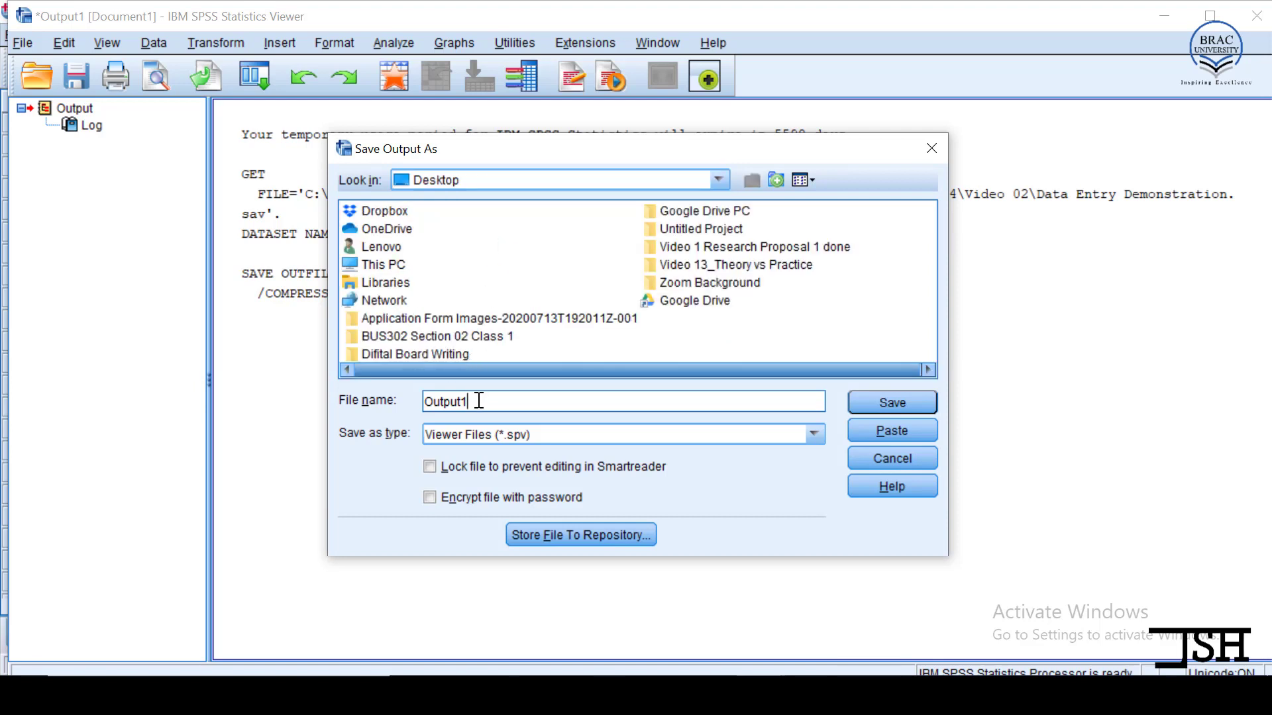
pyautogui.moveTo(478, 401); pyautogui.dragTo(312, 402)
pyautogui.write('Data')
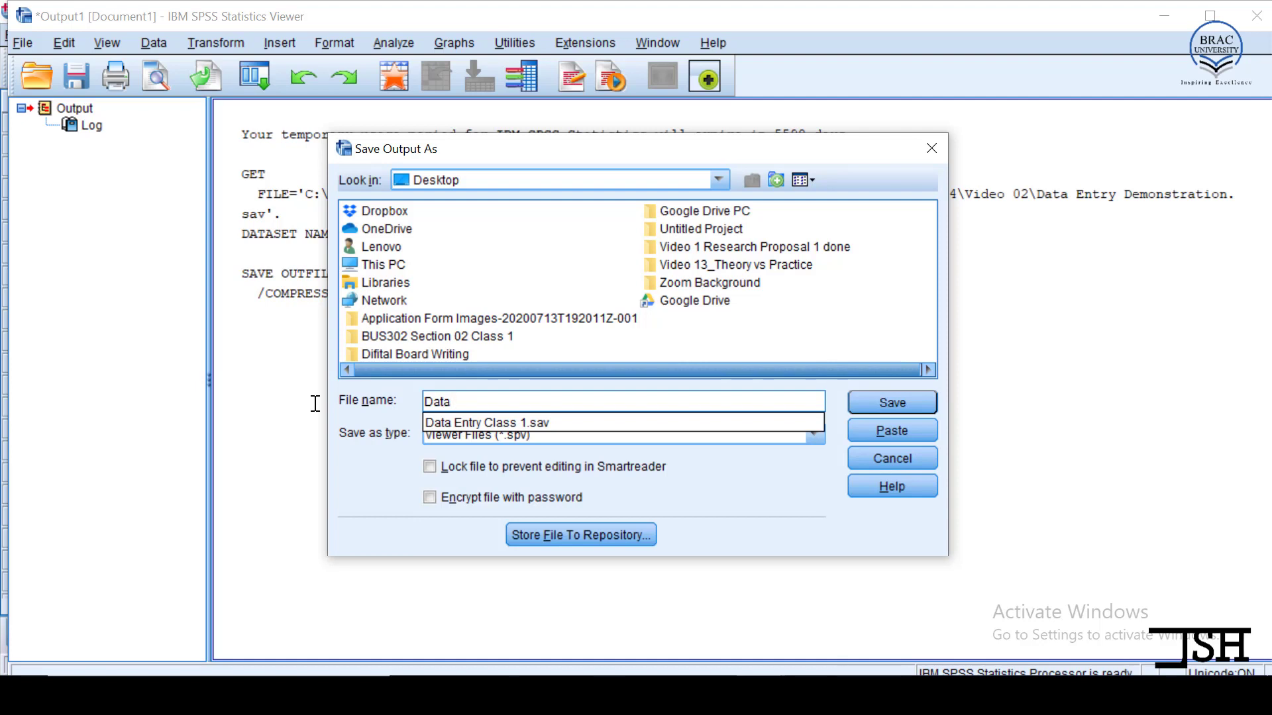
pyautogui.write(' Entry Class 1 Output')
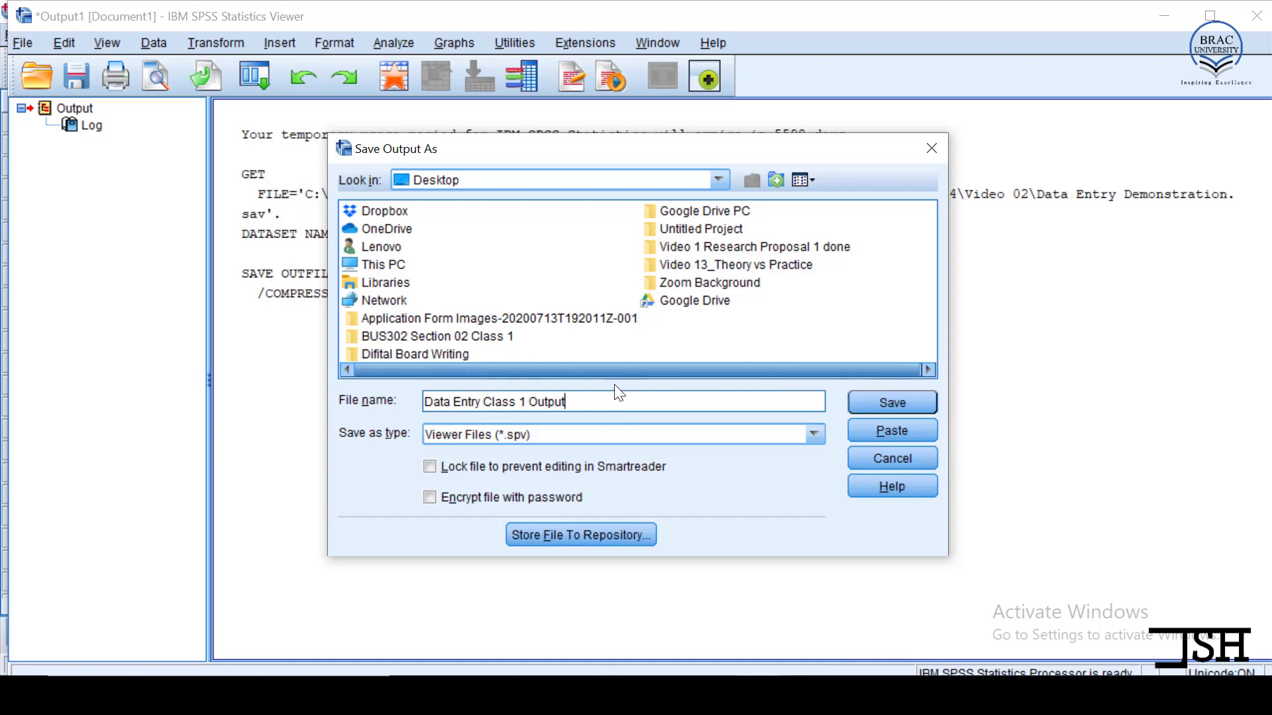
pyautogui.click(873, 407)
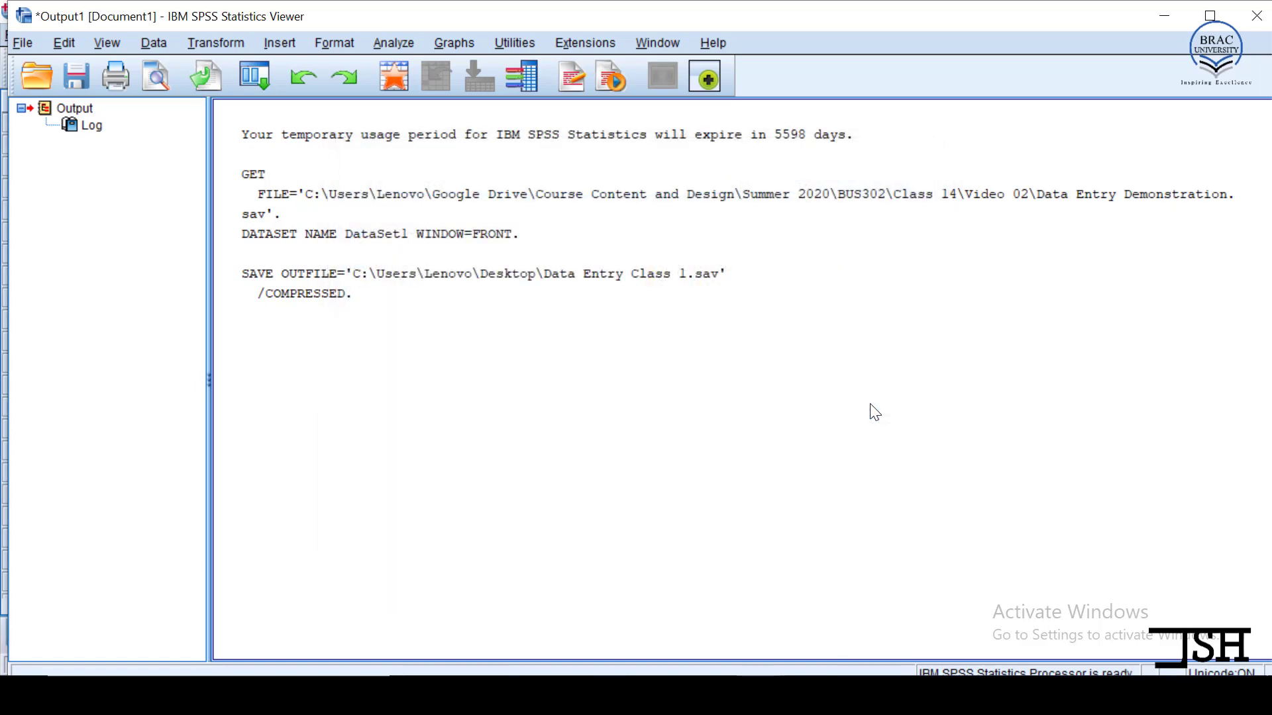